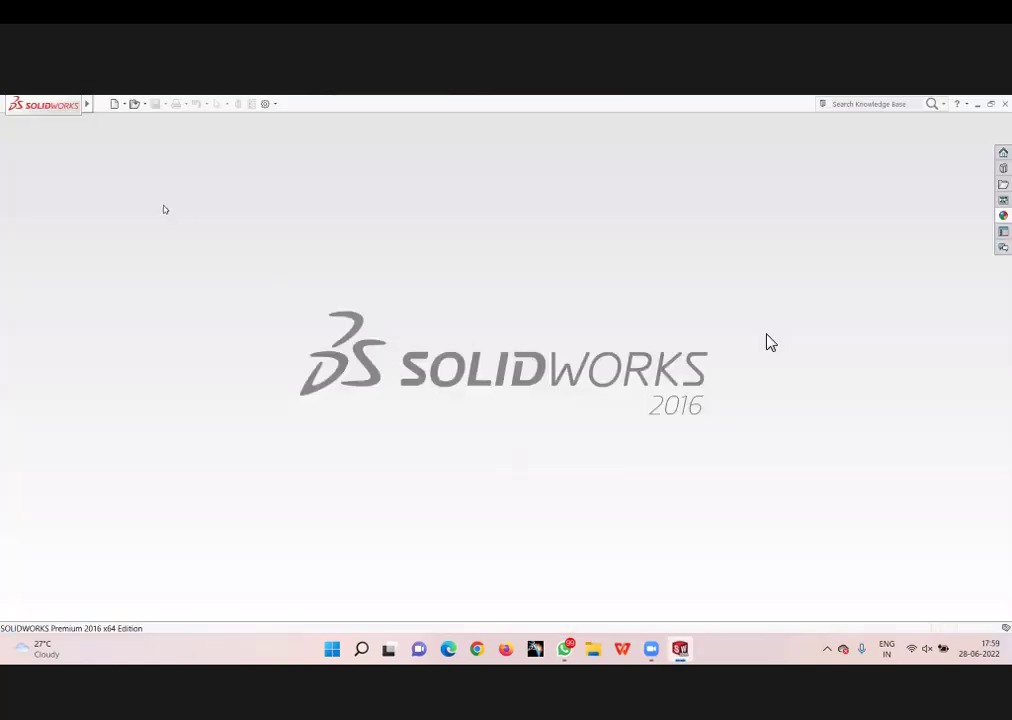
# Step: Open the New SOLIDWORKS Document dialog with its Part, Assembly and Drawing choices
pyautogui.click(114, 103)
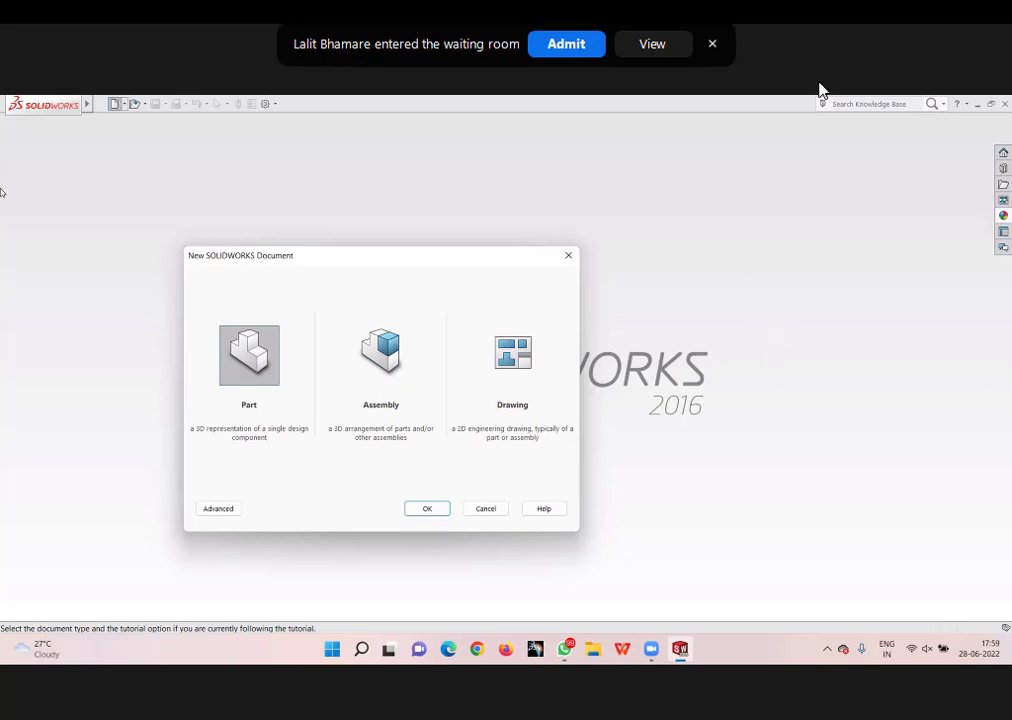
pyautogui.click(541, 42)
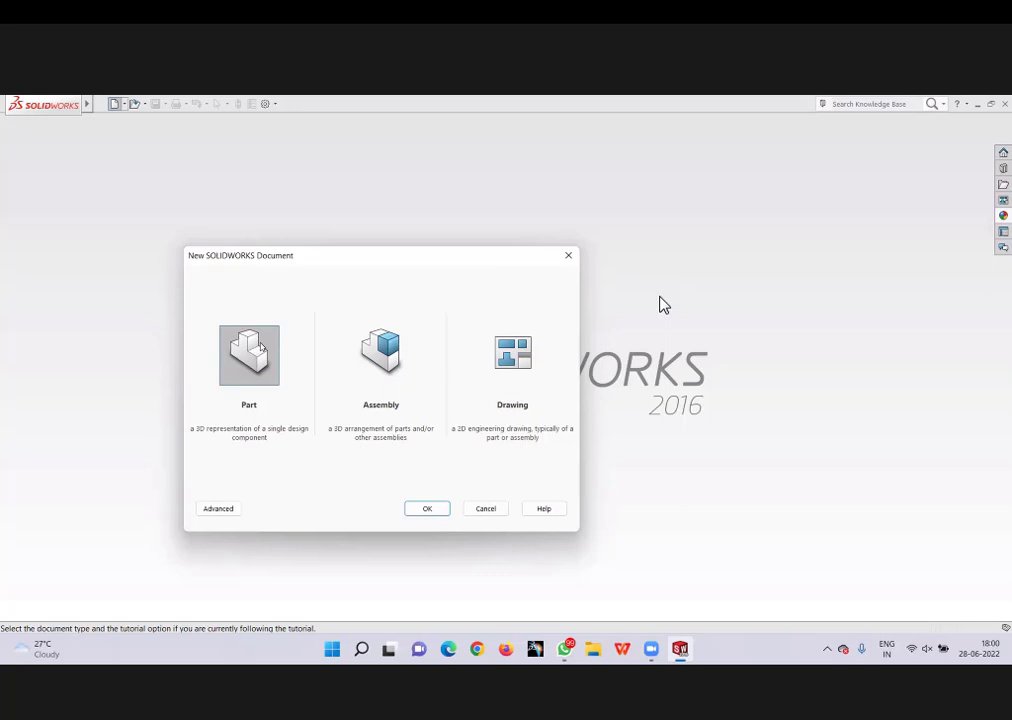
# Step: Create the new part Part1, then enable and show the Sheet Metal CommandManager tab
pyautogui.doubleClick(261, 347)
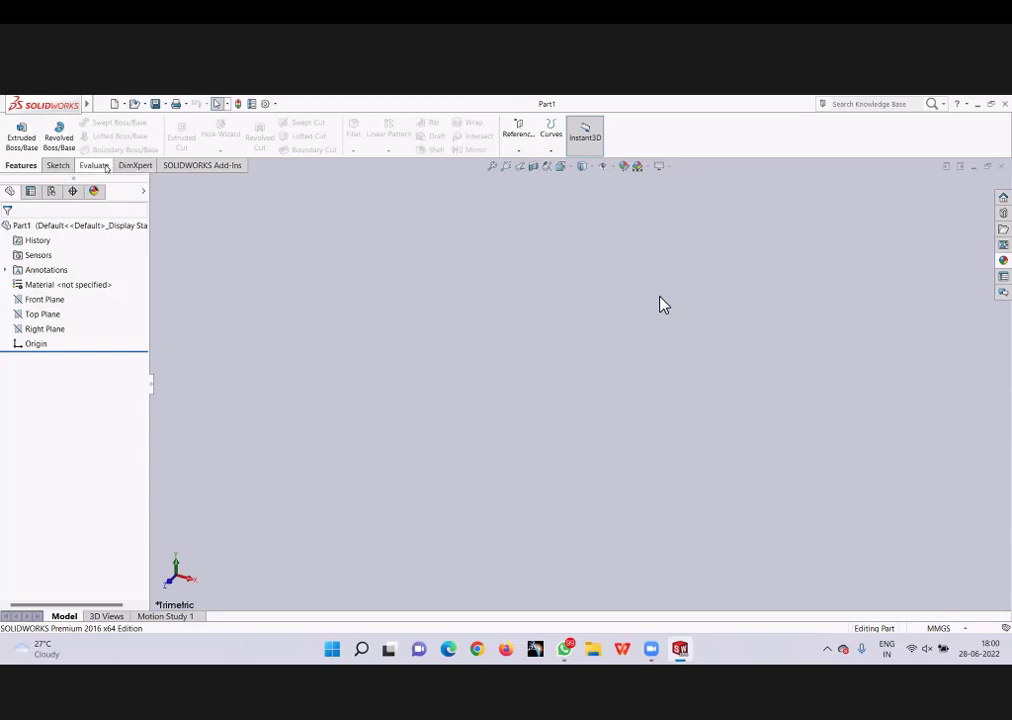
pyautogui.rightClick(106, 168)
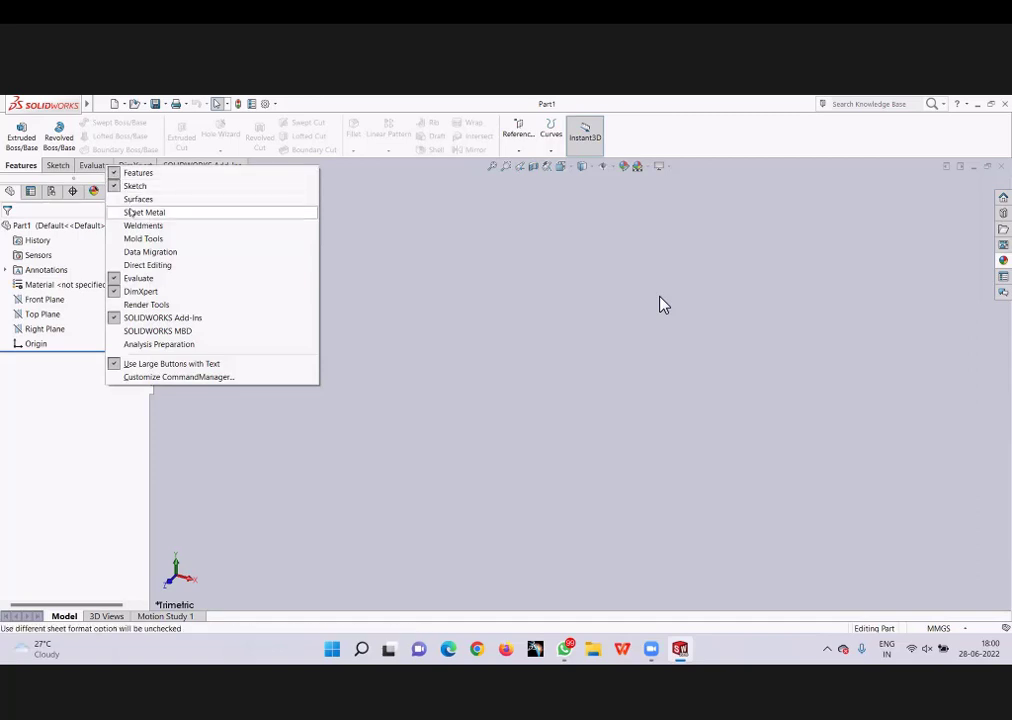
pyautogui.click(130, 213)
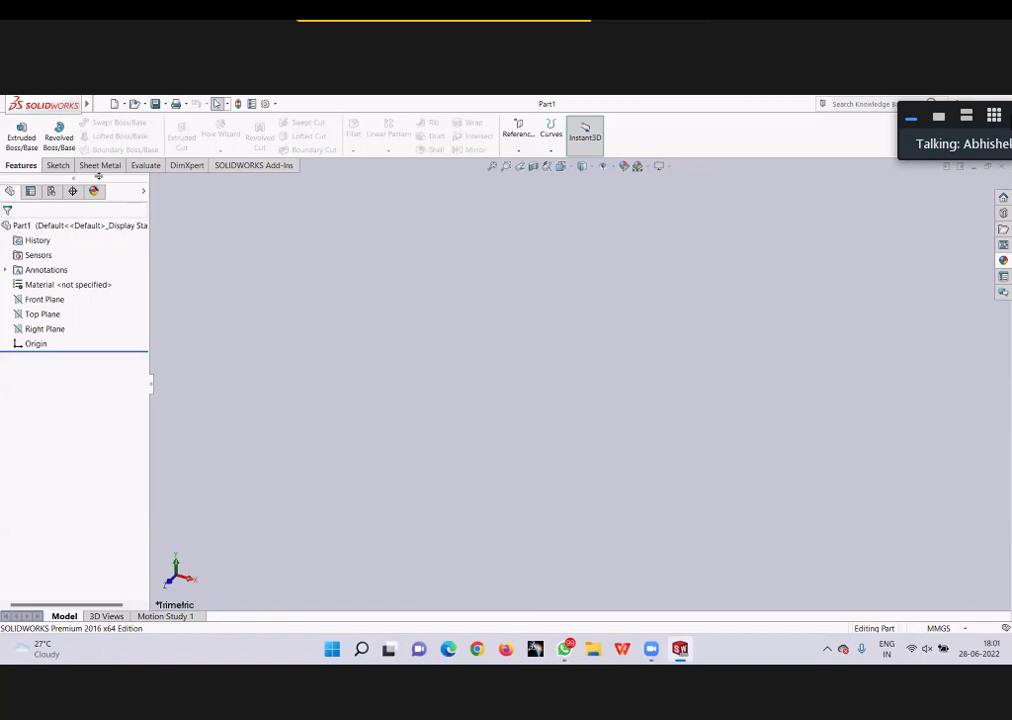
pyautogui.click(100, 166)
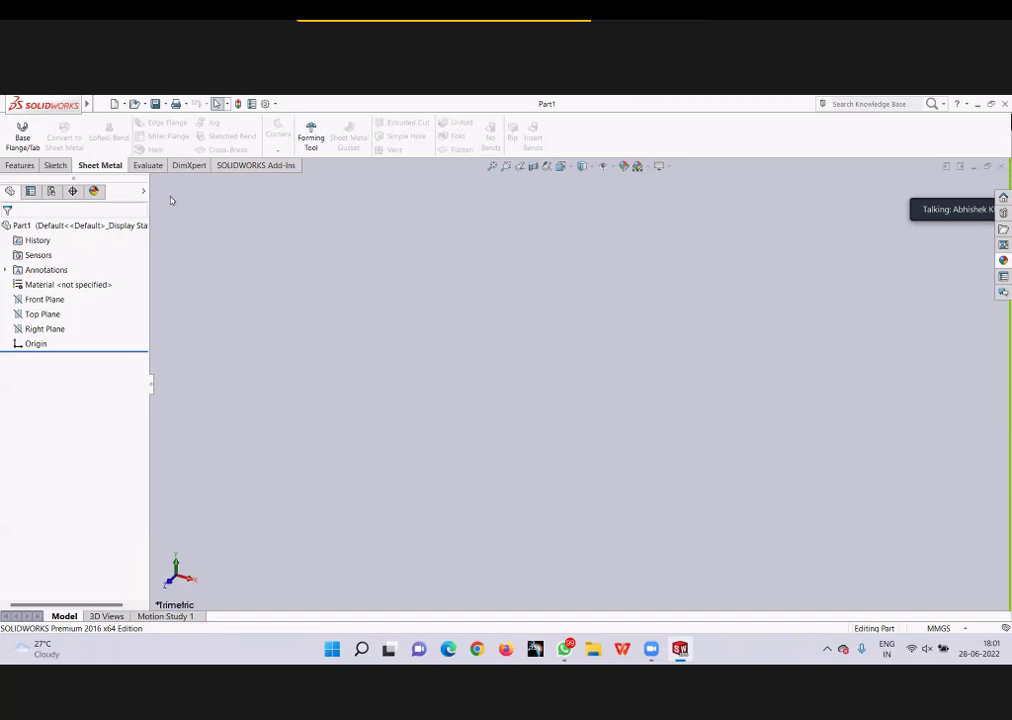
# Step: Start a Base Flange/Tab with a center rectangle drawn around the origin on the Top Plane
pyautogui.click(23, 138)
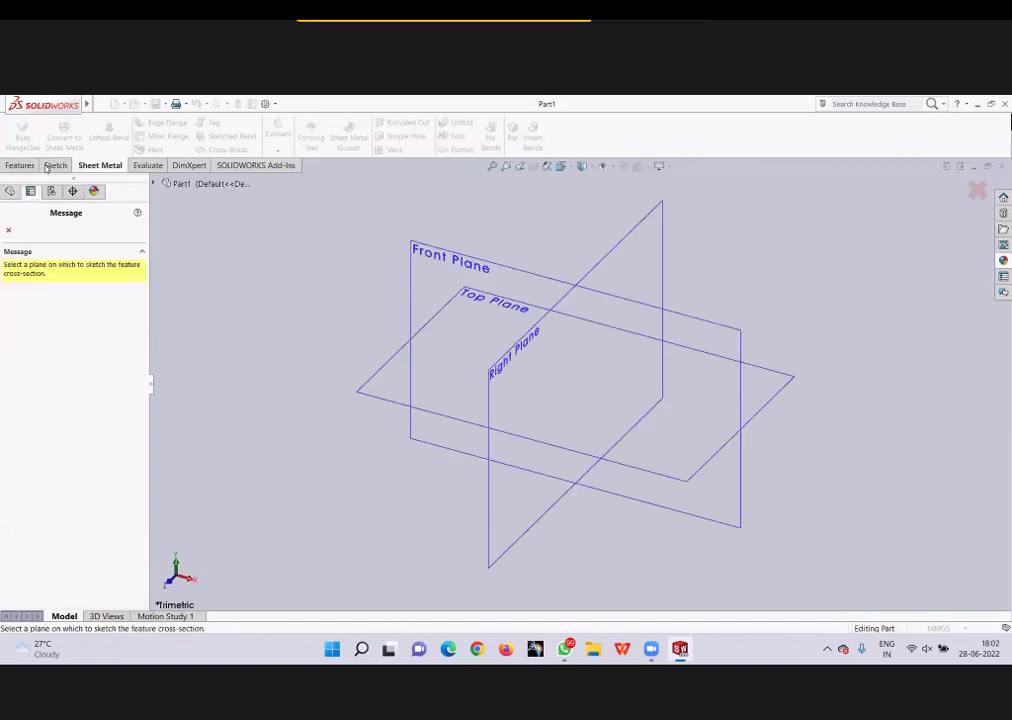
pyautogui.click(374, 383)
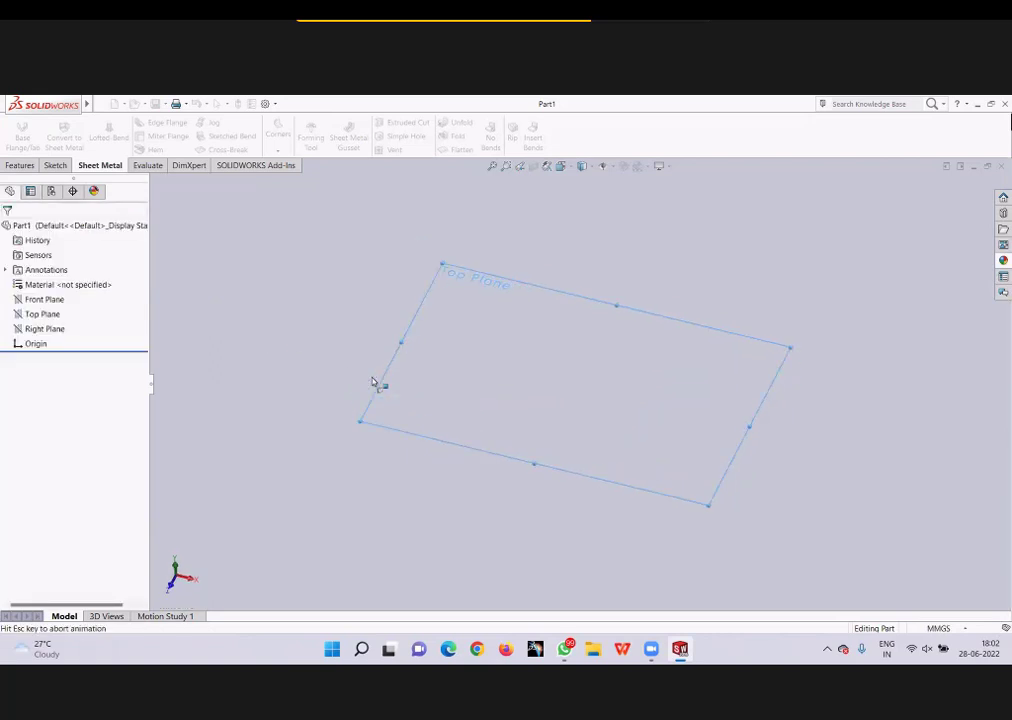
pyautogui.click(98, 135)
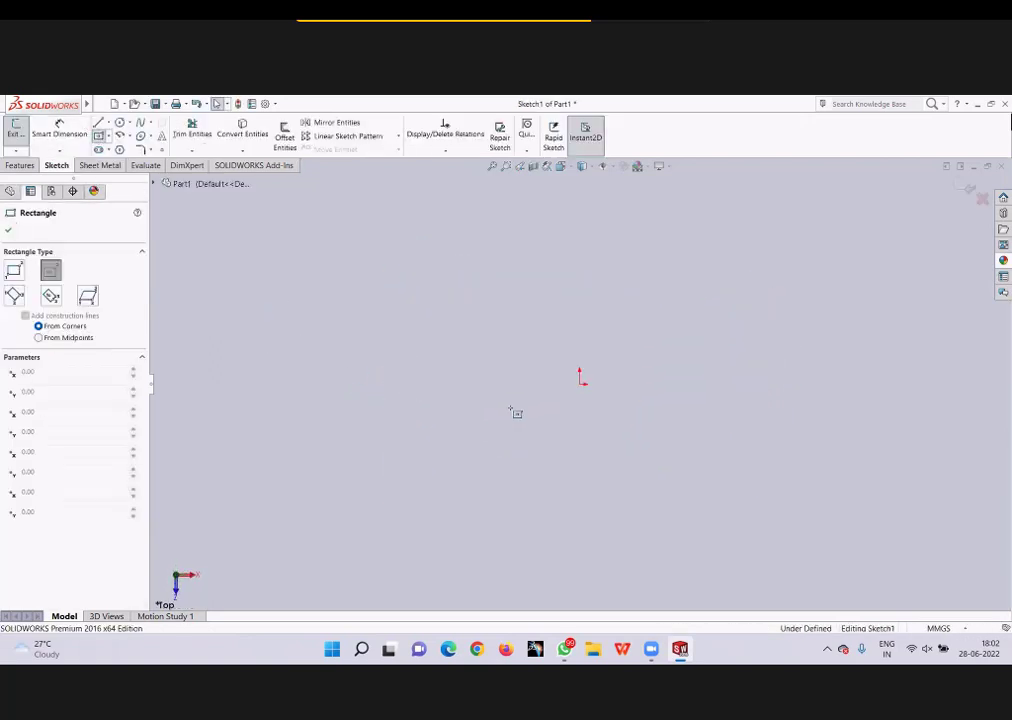
pyautogui.click(580, 384)
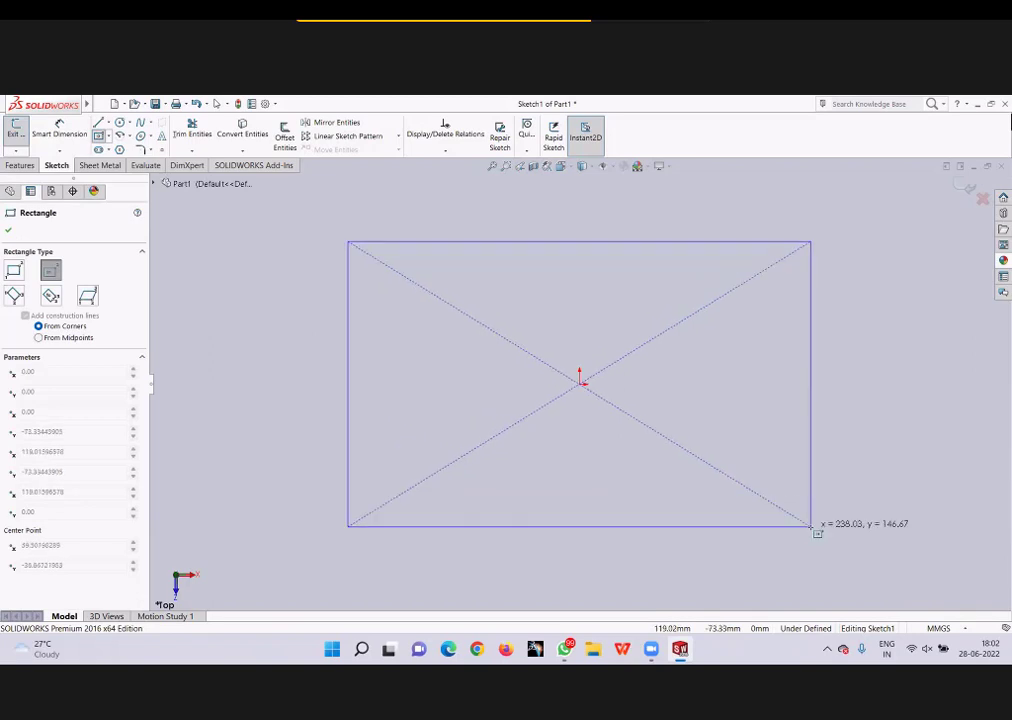
pyautogui.click(811, 526)
pyautogui.press('Escape')
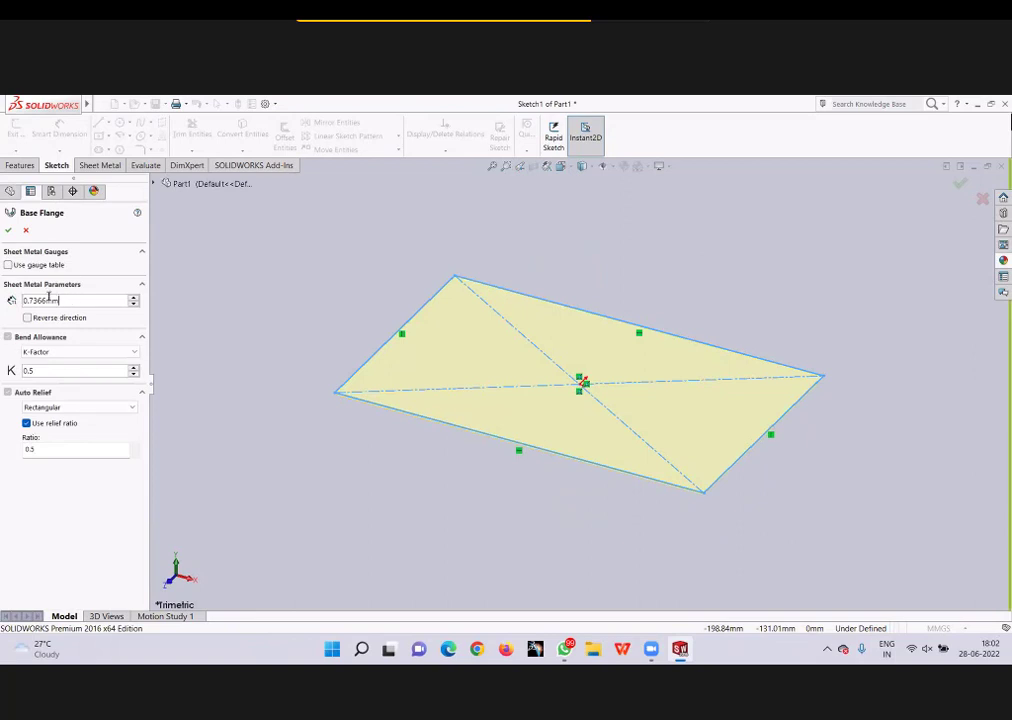
# Step: Set the base flange thickness to 2.00mm and create it
pyautogui.moveTo(72, 300); pyautogui.dragTo(3, 300)
pyautogui.write('2')
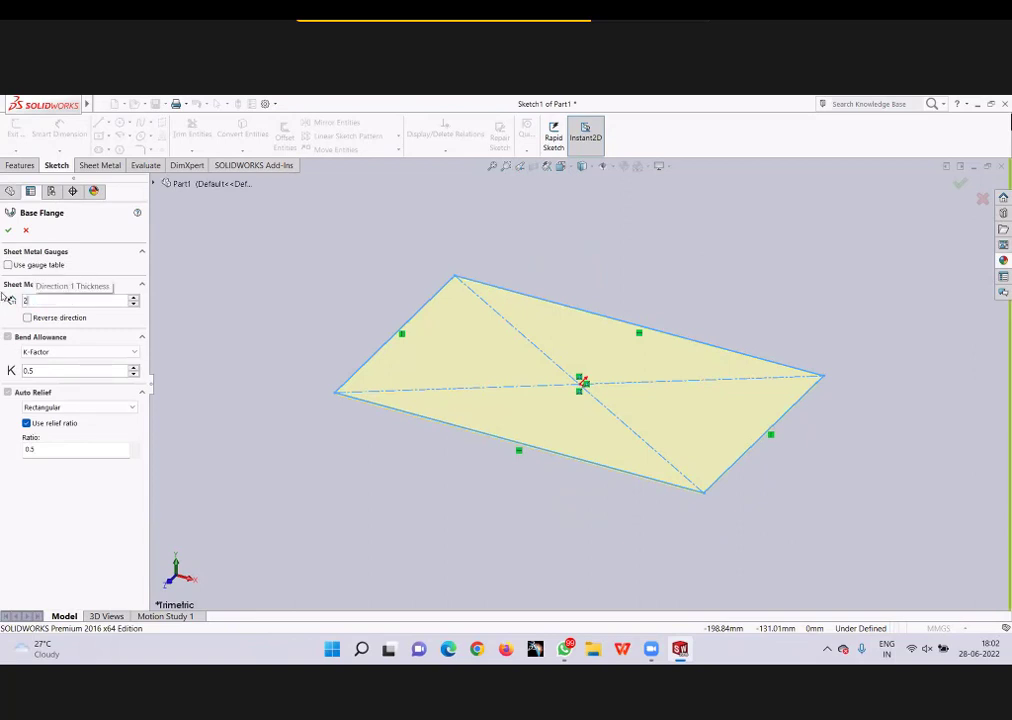
pyautogui.press('Return')
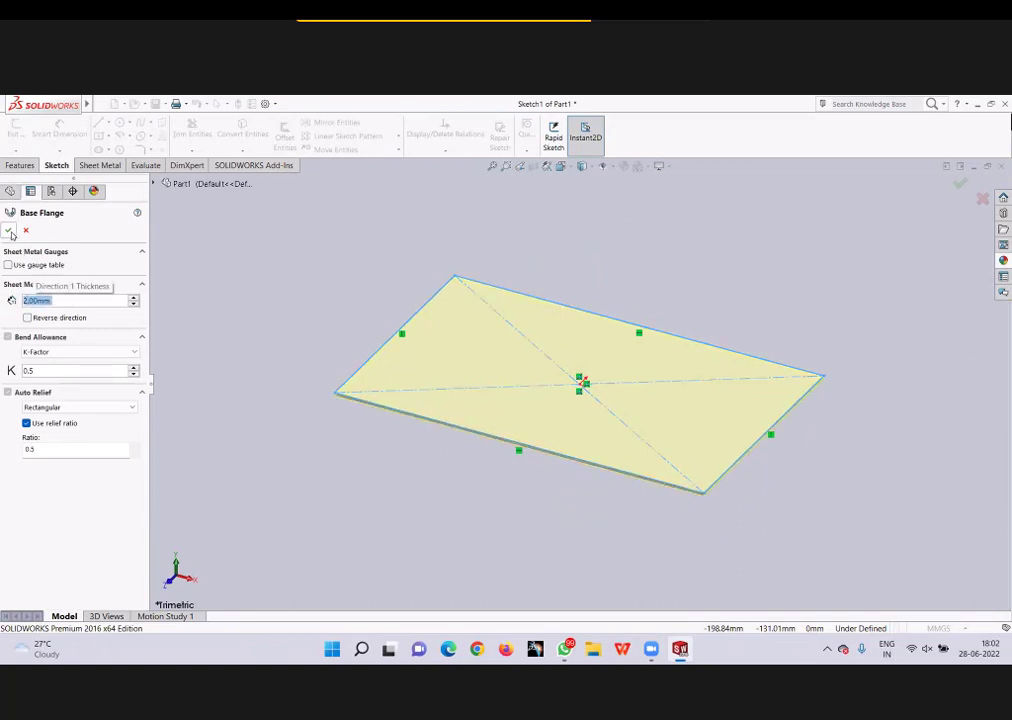
pyautogui.press('Return')
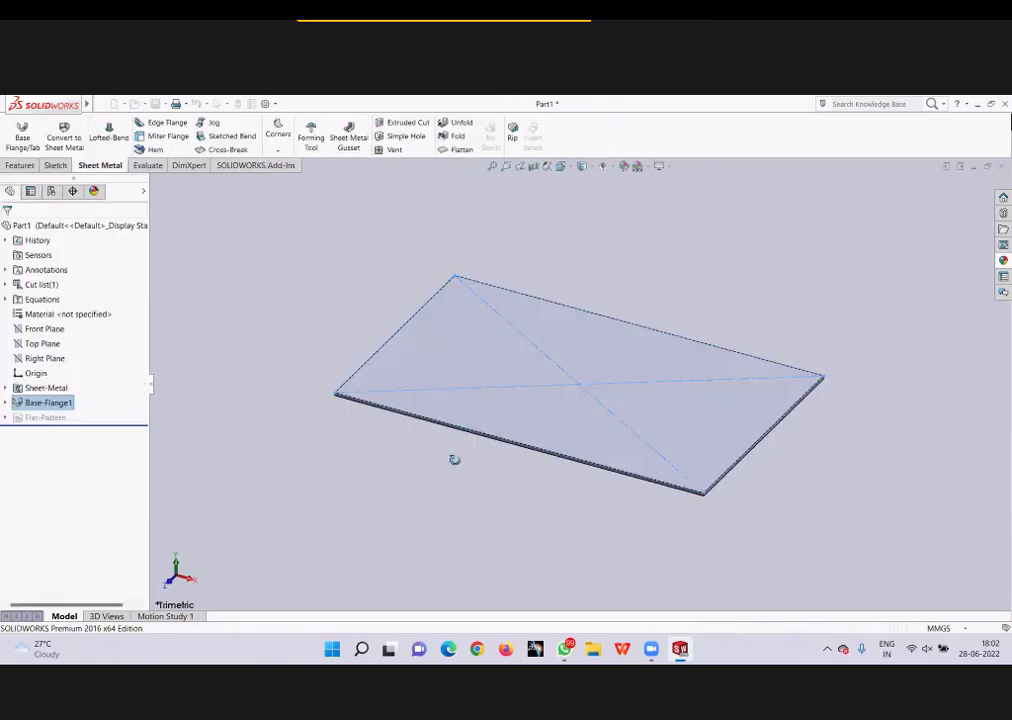
# Step: Orbit and zoom around the flat plate to inspect it from several angles
pyautogui.moveTo(452, 461); pyautogui.dragTo(513, 465, button='middle')
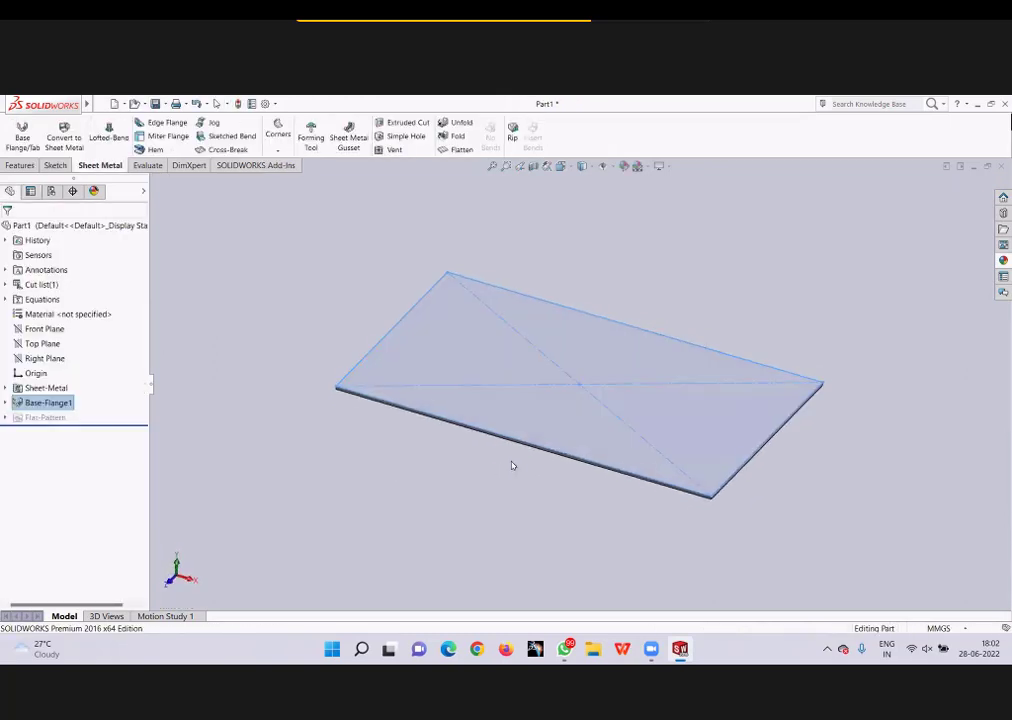
pyautogui.scroll(4, 513, 465)
pyautogui.scroll(-4, 592, 425)
pyautogui.moveTo(558, 430)
pyautogui.mouseDown(button='middle')
pyautogui.moveTo(567, 400)
pyautogui.moveTo(547, 416)
pyautogui.mouseUp(button='middle')
pyautogui.scroll(-5, 571, 400)
pyautogui.scroll(2, 535, 460)
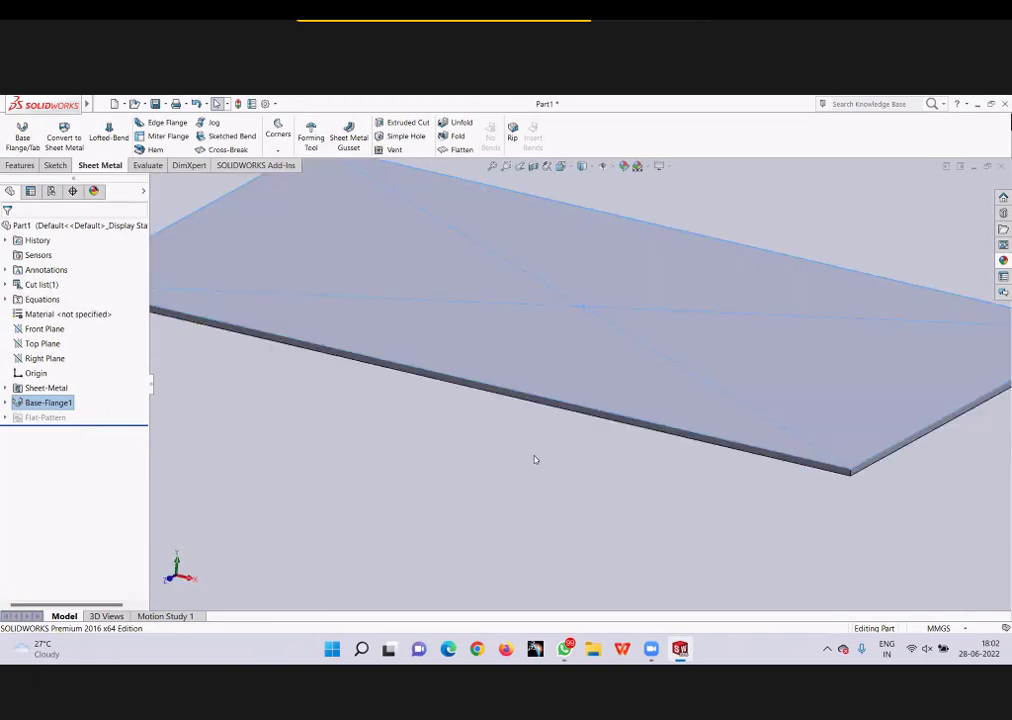
pyautogui.scroll(2, 535, 461)
pyautogui.scroll(3, 533, 395)
pyautogui.scroll(2, 486, 343)
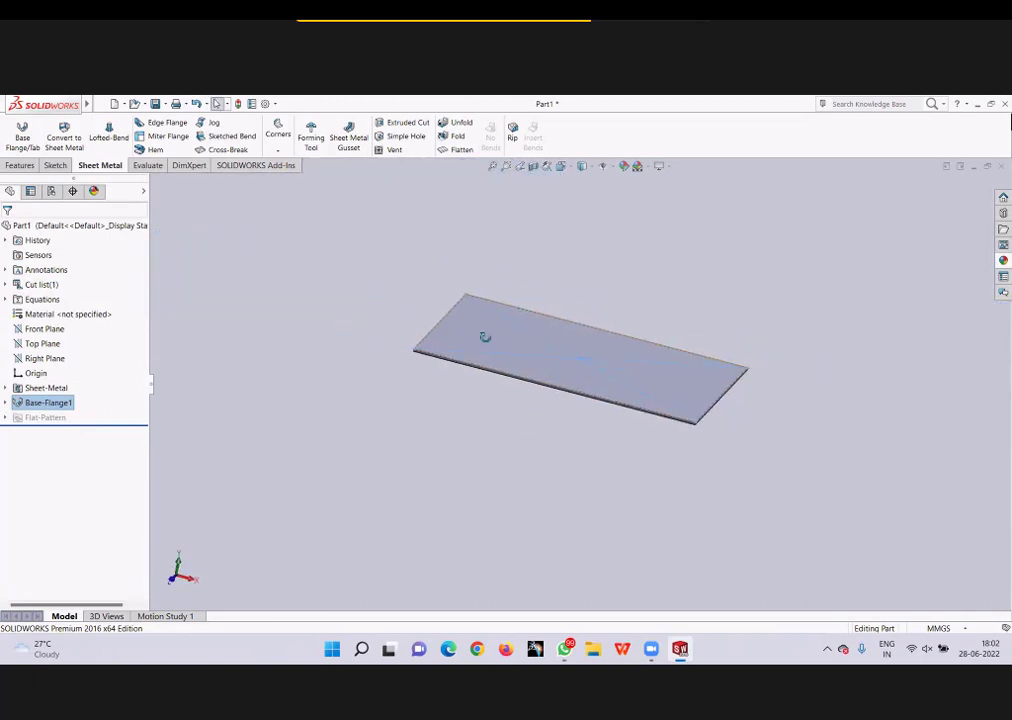
pyautogui.scroll(-4, 533, 391)
pyautogui.scroll(2, 533, 391)
pyautogui.moveTo(533, 391)
pyautogui.mouseDown(button='middle')
pyautogui.moveTo(752, 361)
pyautogui.moveTo(675, 346)
pyautogui.moveTo(696, 314)
pyautogui.mouseUp(button='middle')
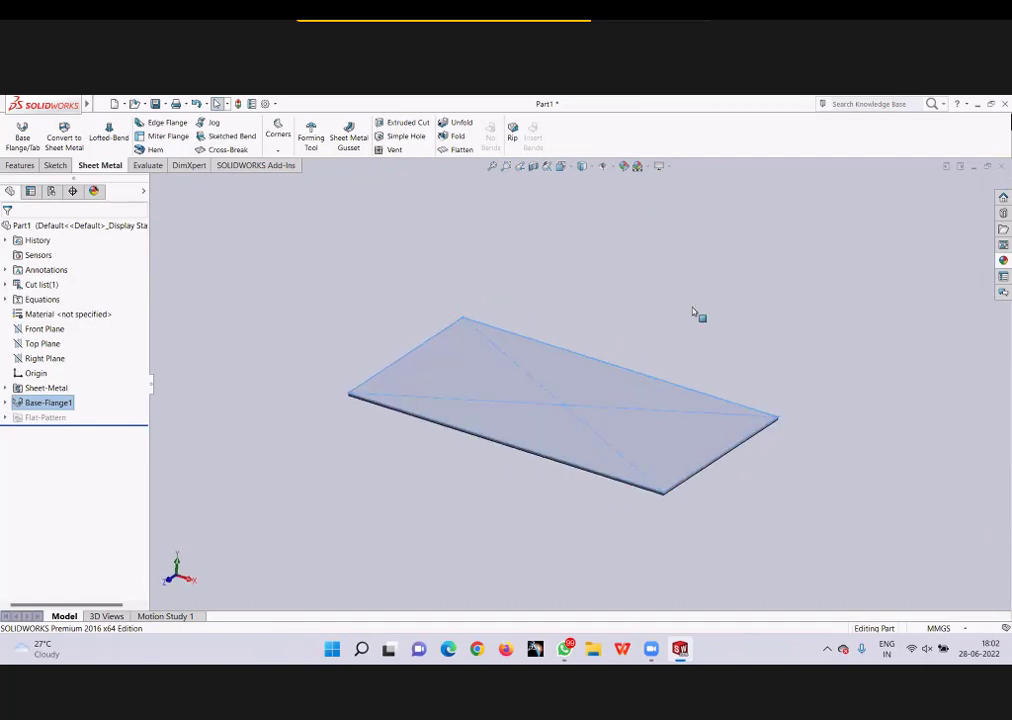
pyautogui.moveTo(382, 384); pyautogui.dragTo(357, 465, button='middle')
pyautogui.moveTo(447, 375); pyautogui.dragTo(515, 397, button='middle')
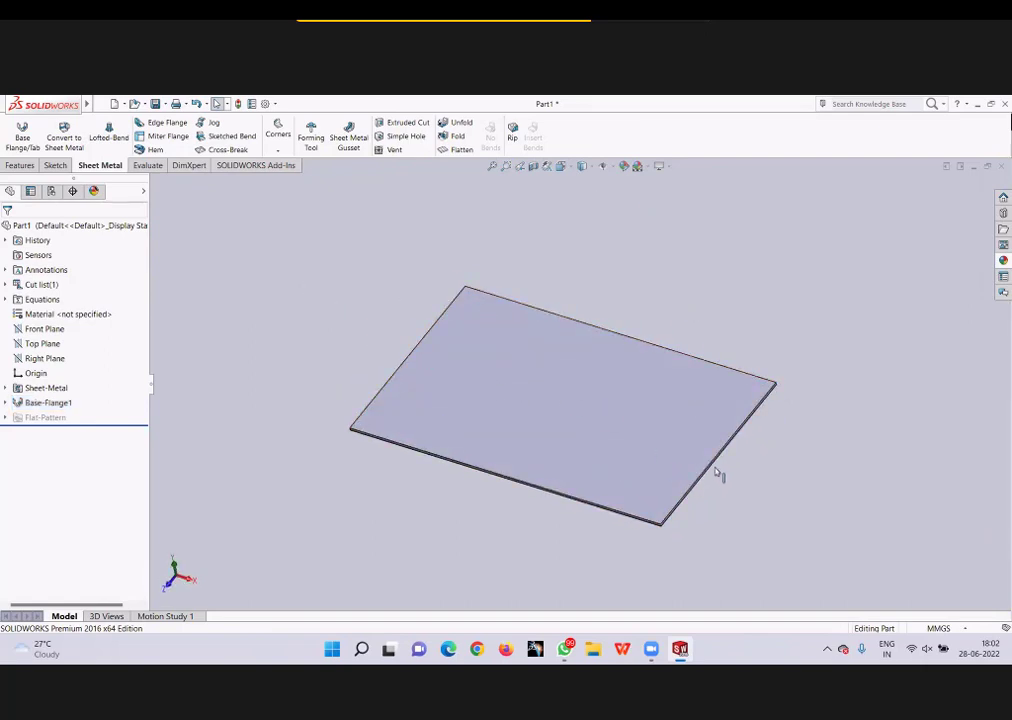
pyautogui.moveTo(671, 436); pyautogui.dragTo(310, 310, button='middle')
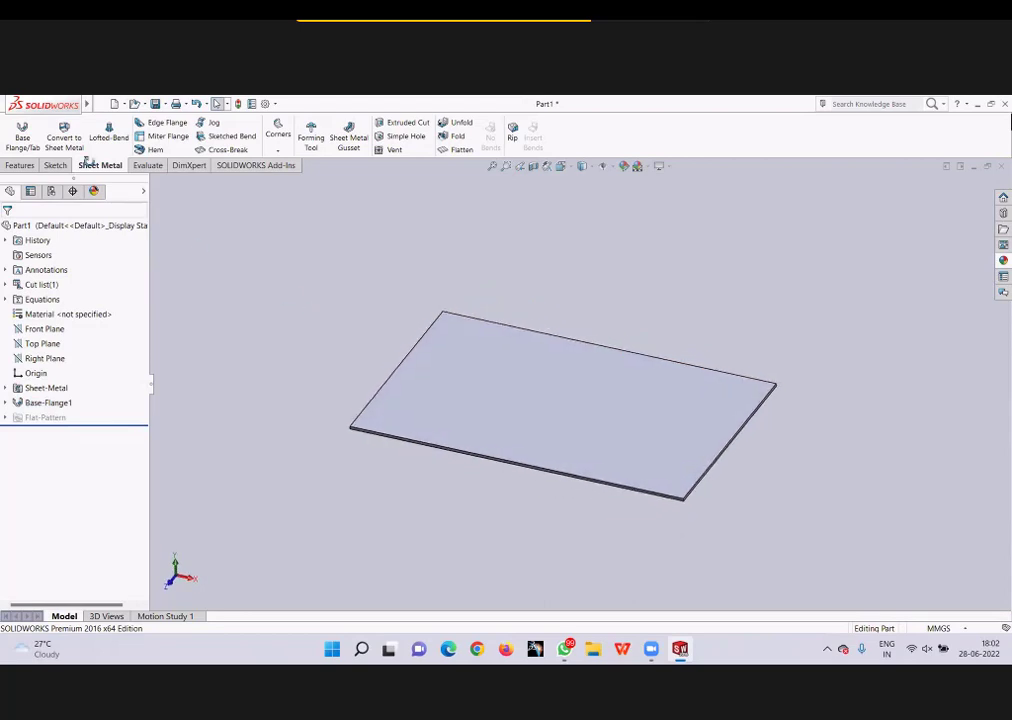
pyautogui.moveTo(434, 337); pyautogui.dragTo(415, 350, button='middle')
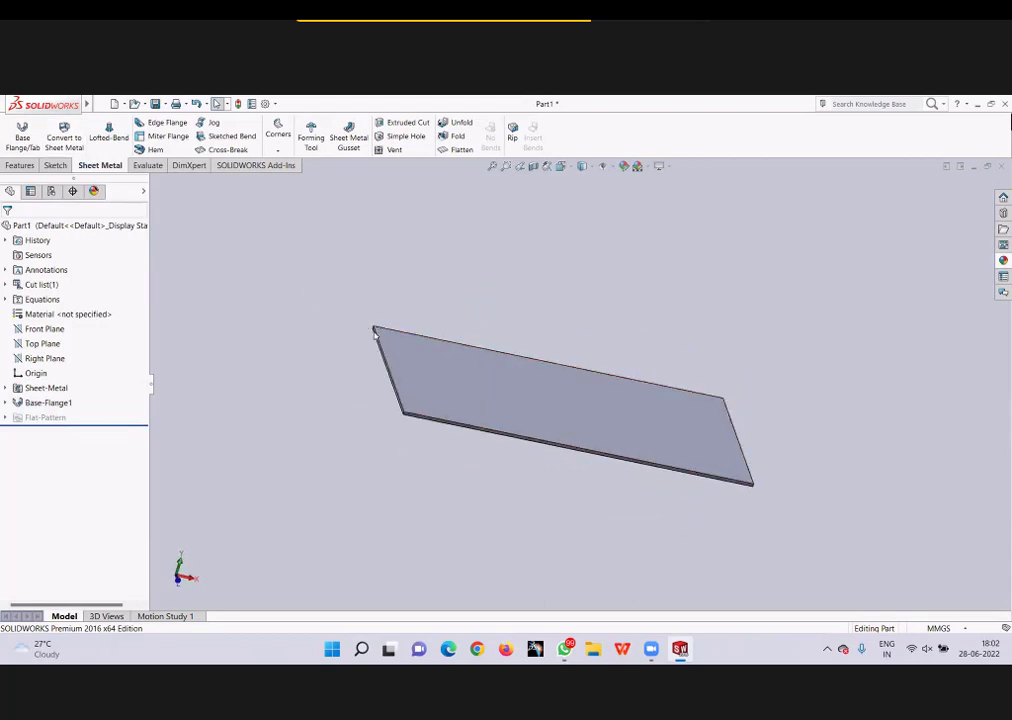
pyautogui.moveTo(314, 271); pyautogui.dragTo(287, 269, button='middle')
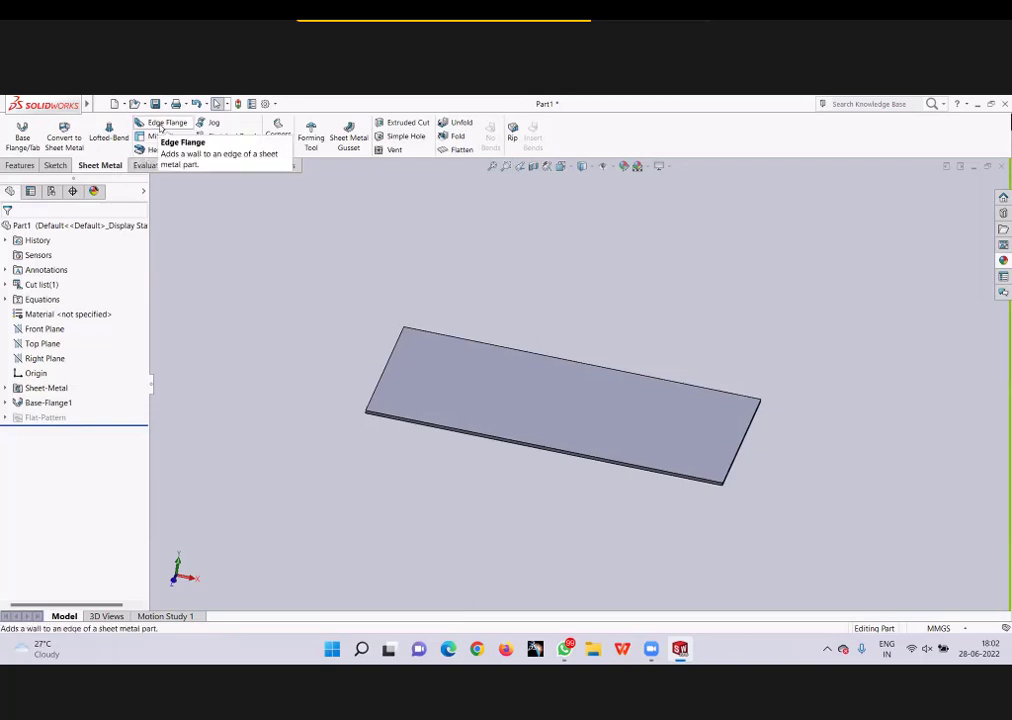
# Step: Start an edge flange on the plate's left short edge with a 154.00mm length
pyautogui.click(160, 124)
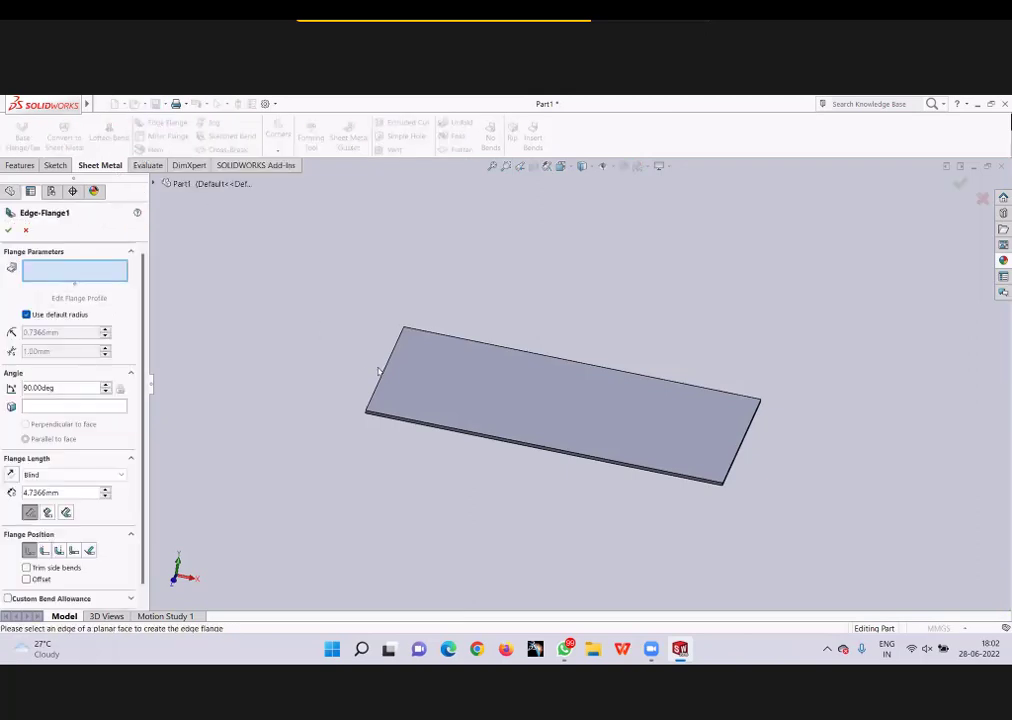
pyautogui.moveTo(363, 349); pyautogui.dragTo(151, 293, button='middle')
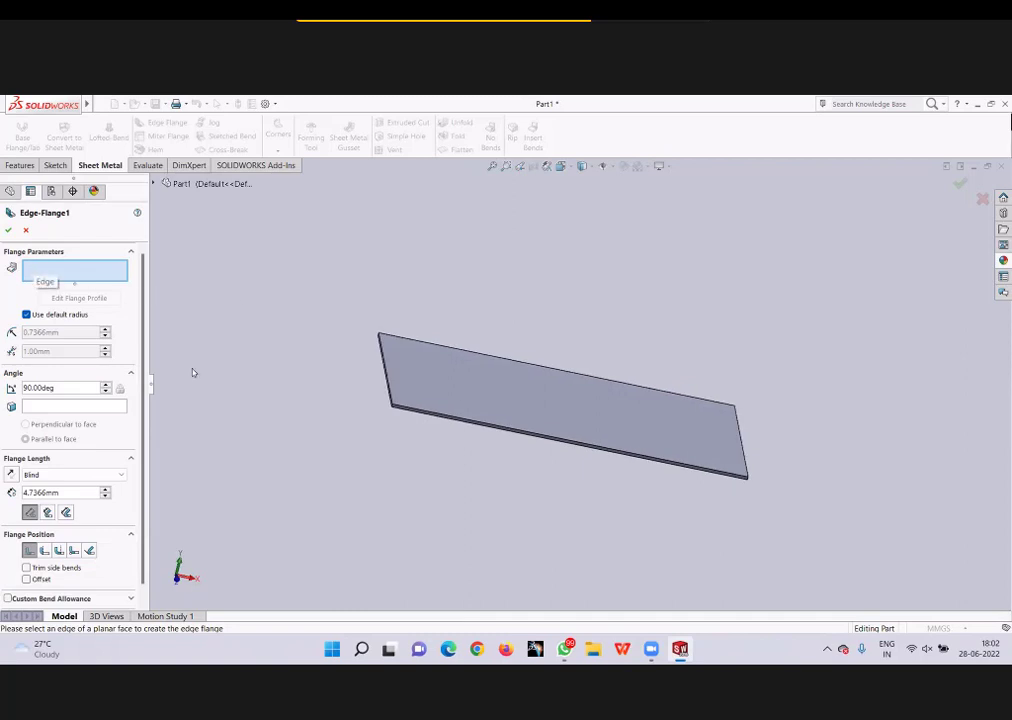
pyautogui.moveTo(267, 375); pyautogui.dragTo(375, 384, button='middle')
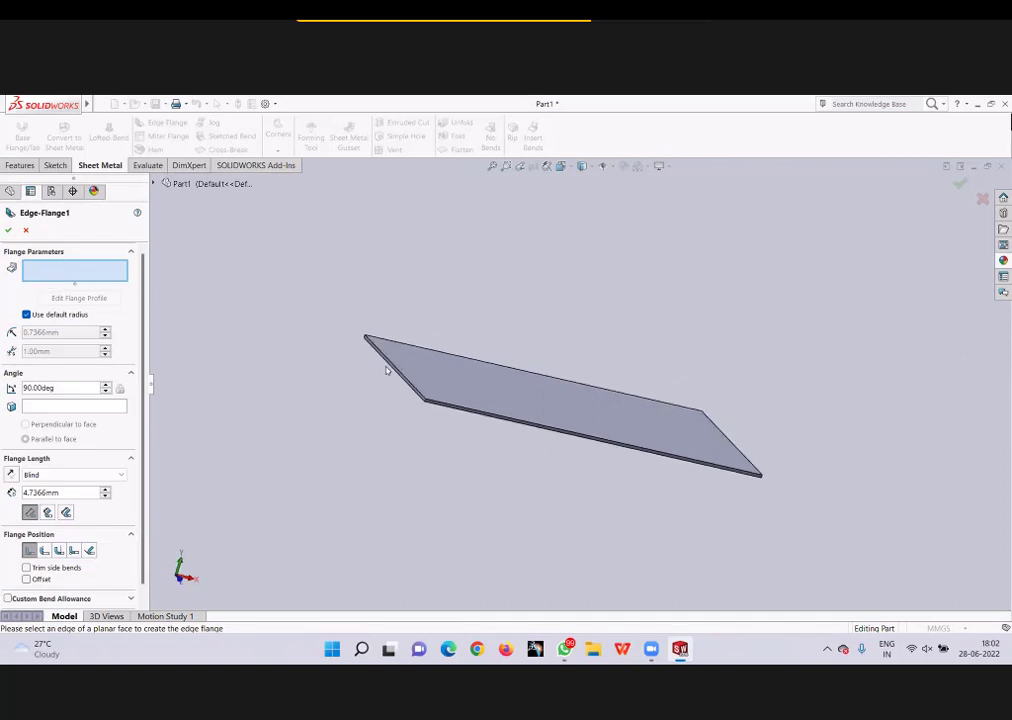
pyautogui.click(390, 366)
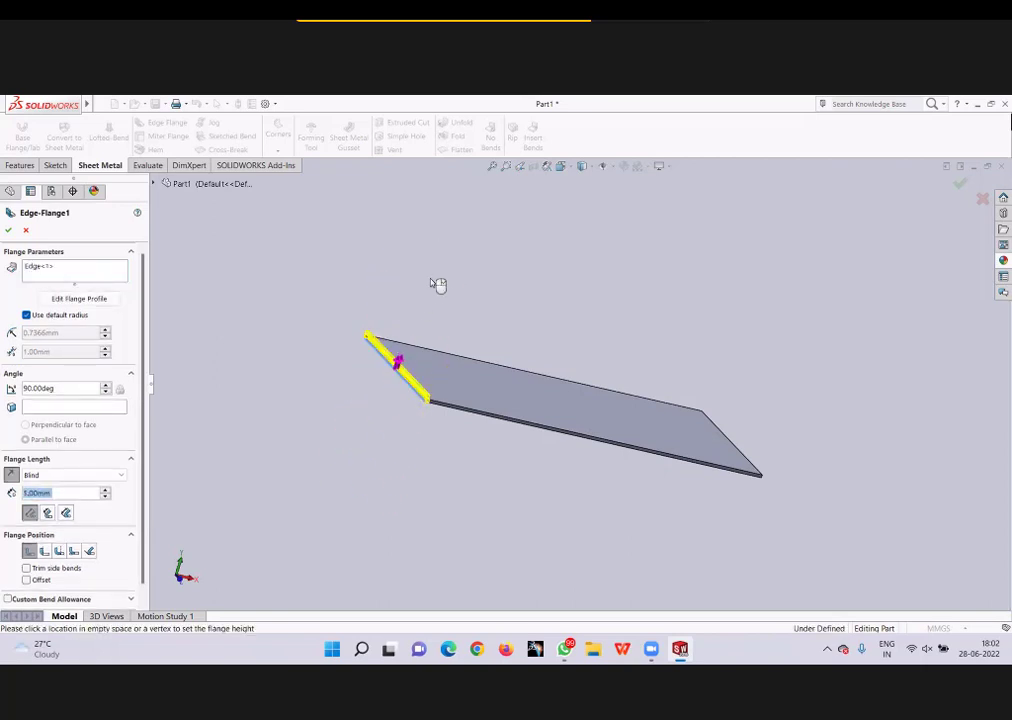
pyautogui.click(461, 242)
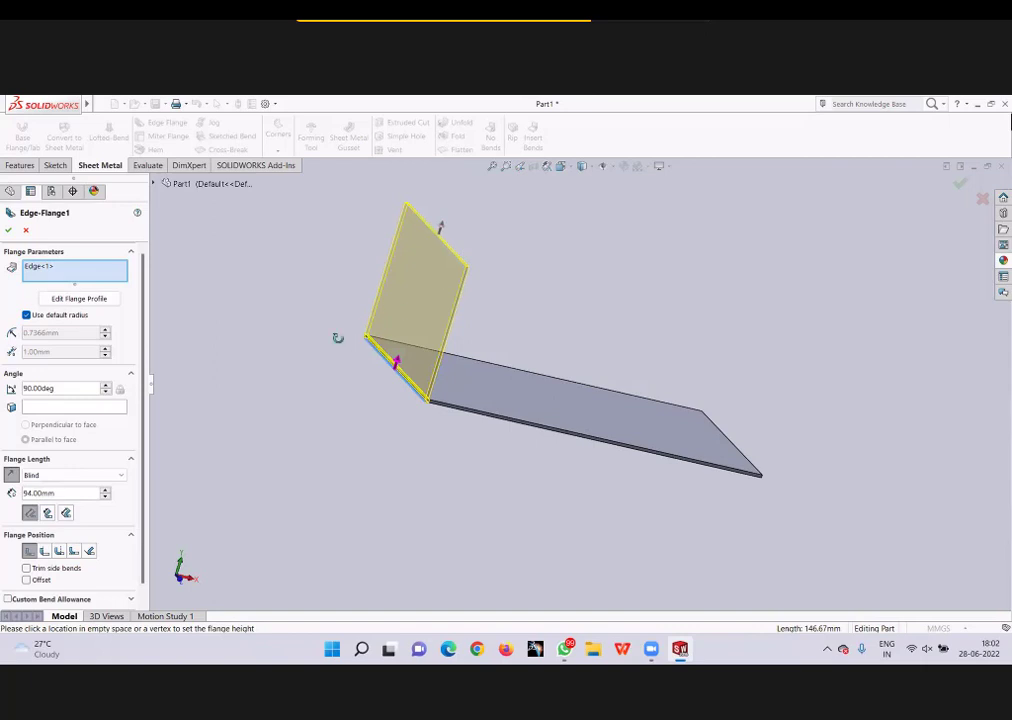
pyautogui.moveTo(338, 337); pyautogui.dragTo(291, 339, button='middle')
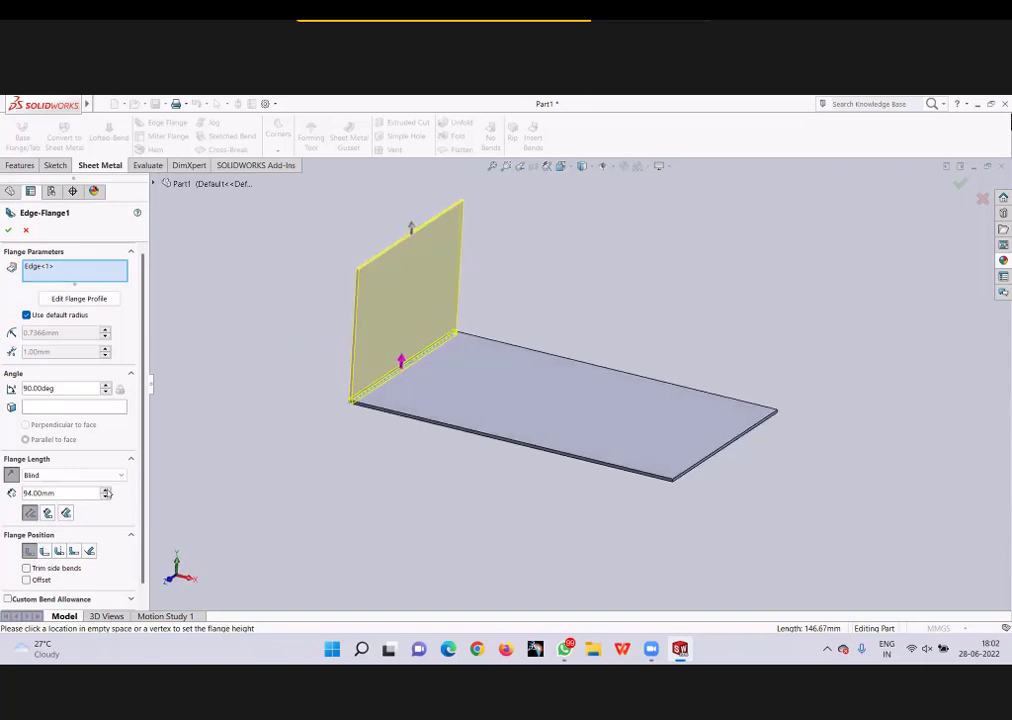
pyautogui.click(106, 489)
pyautogui.scroll(-2, 346, 492)
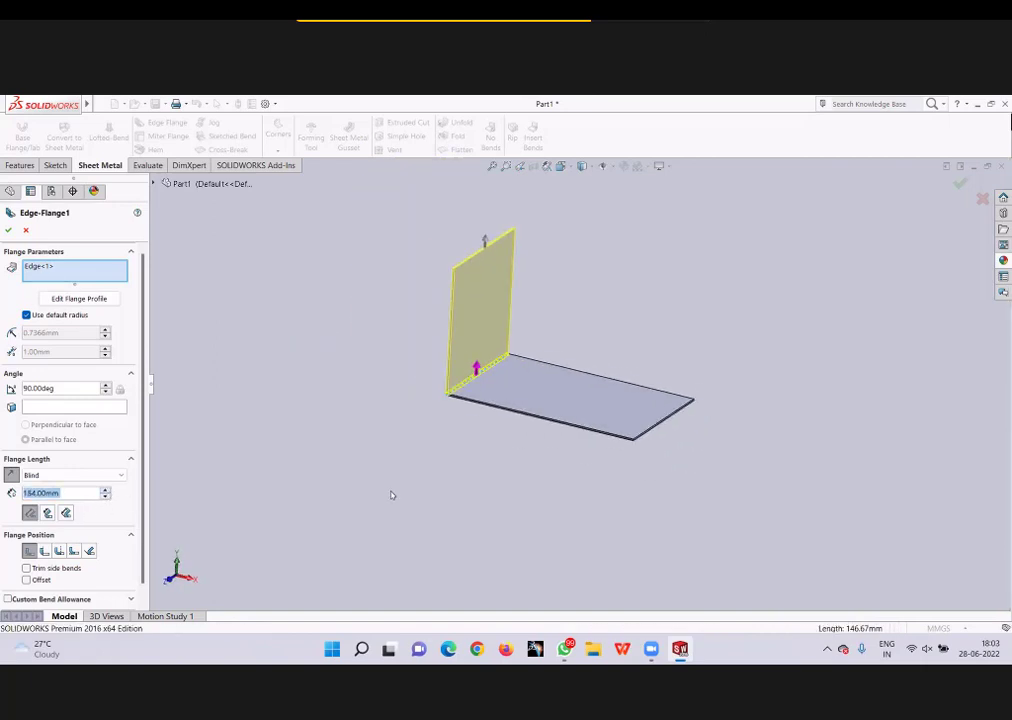
pyautogui.moveTo(422, 486); pyautogui.dragTo(296, 470, button='middle')
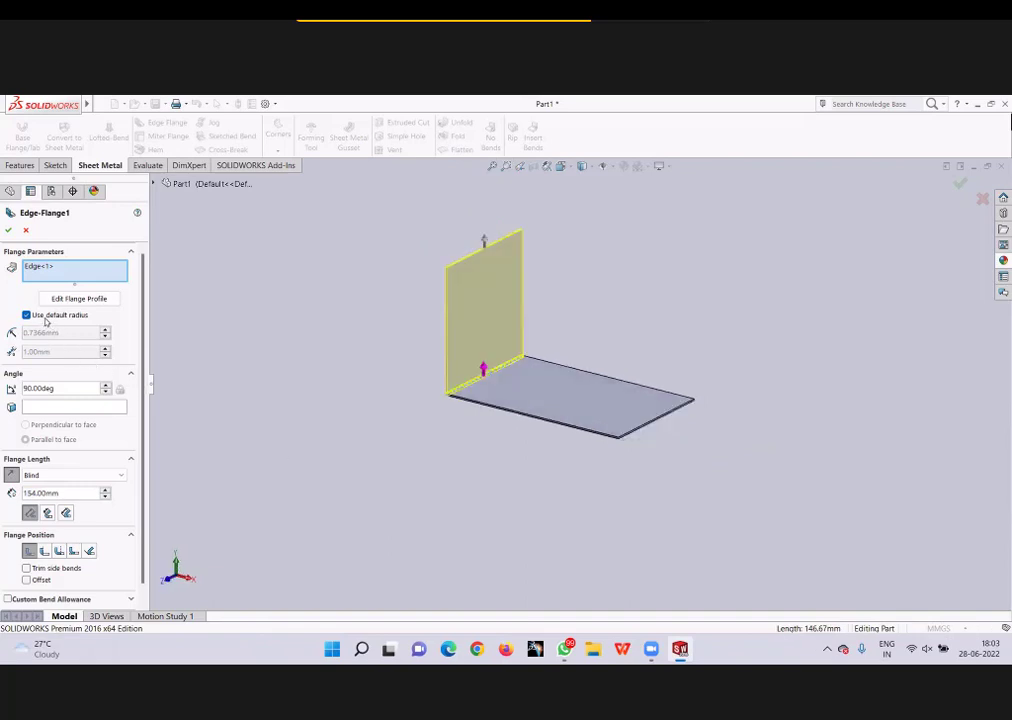
# Step: Give the flange a custom 2.00mm bend radius and confirm Edge-Flange1
pyautogui.click(27, 315)
pyautogui.moveTo(72, 334); pyautogui.dragTo(7, 338)
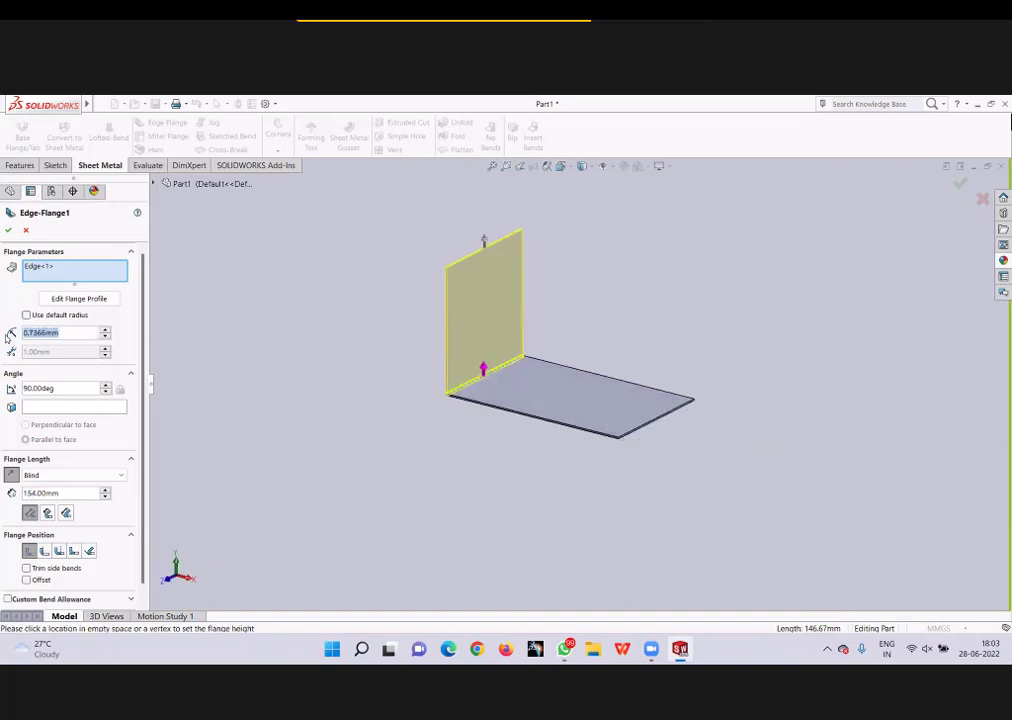
pyautogui.write('2')
pyautogui.press('Return')
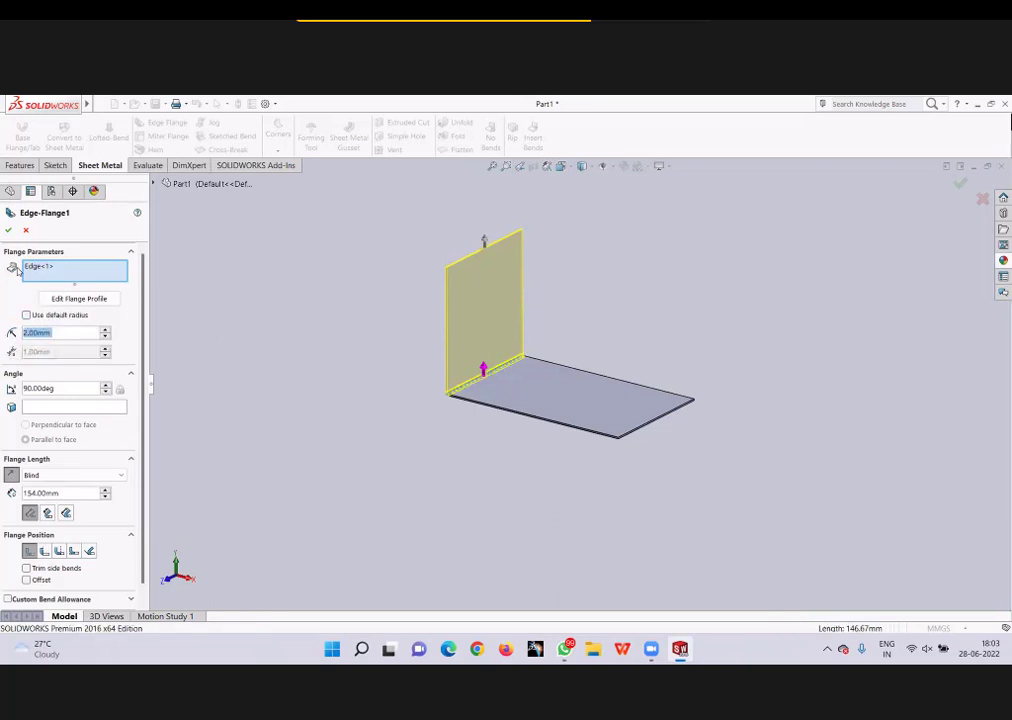
pyautogui.click(9, 232)
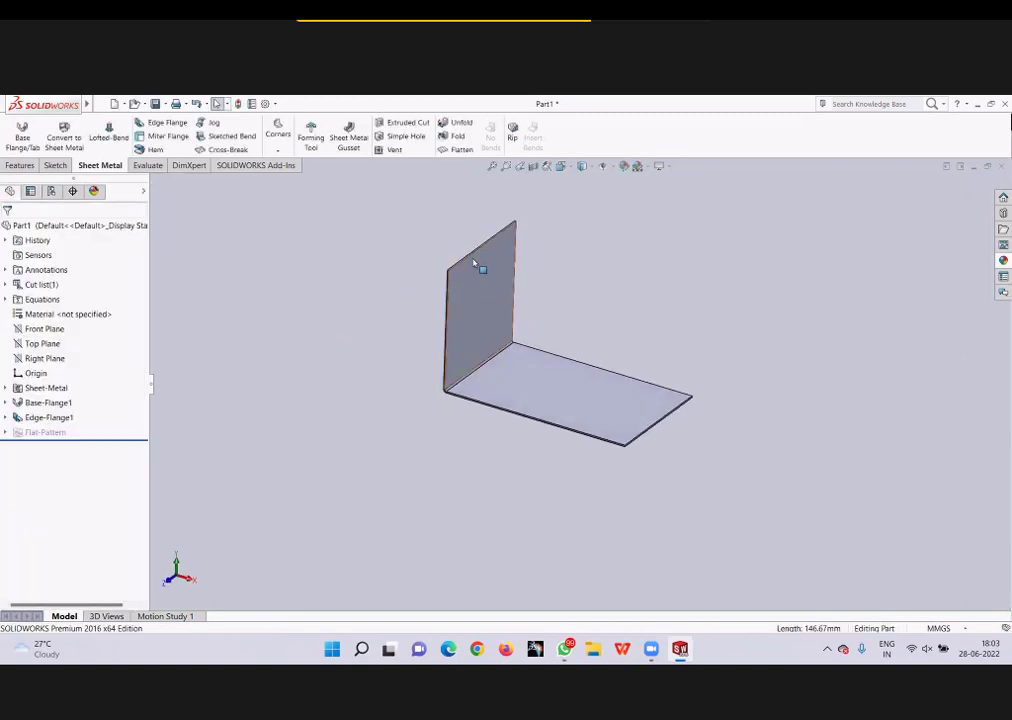
pyautogui.scroll(-3, 463, 293)
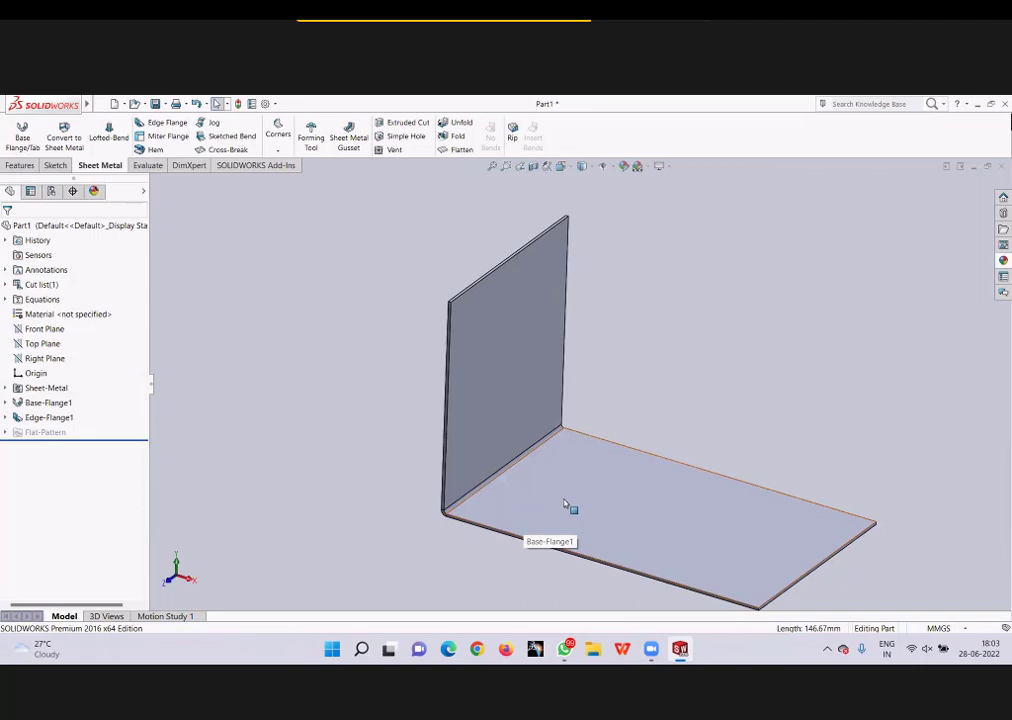
pyautogui.moveTo(565, 505)
pyautogui.mouseDown(button='middle')
pyautogui.moveTo(439, 446)
pyautogui.moveTo(393, 381)
pyautogui.mouseUp(button='middle')
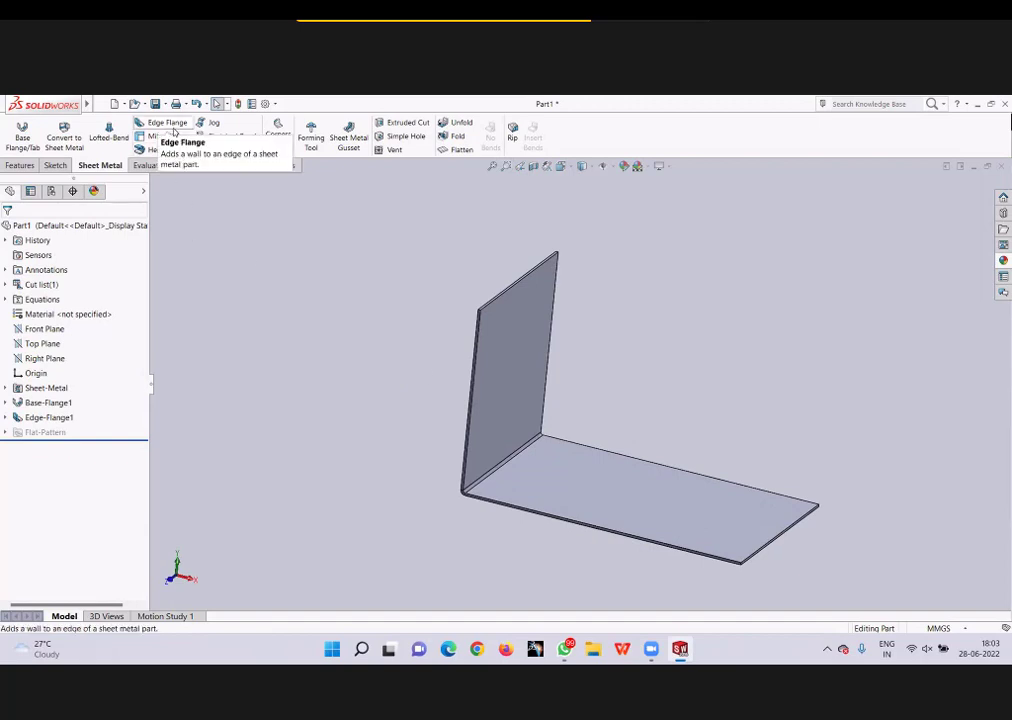
# Step: Pick the plate's free bottom edges for a new edge flange and set its length to 132 mm
pyautogui.click(170, 124)
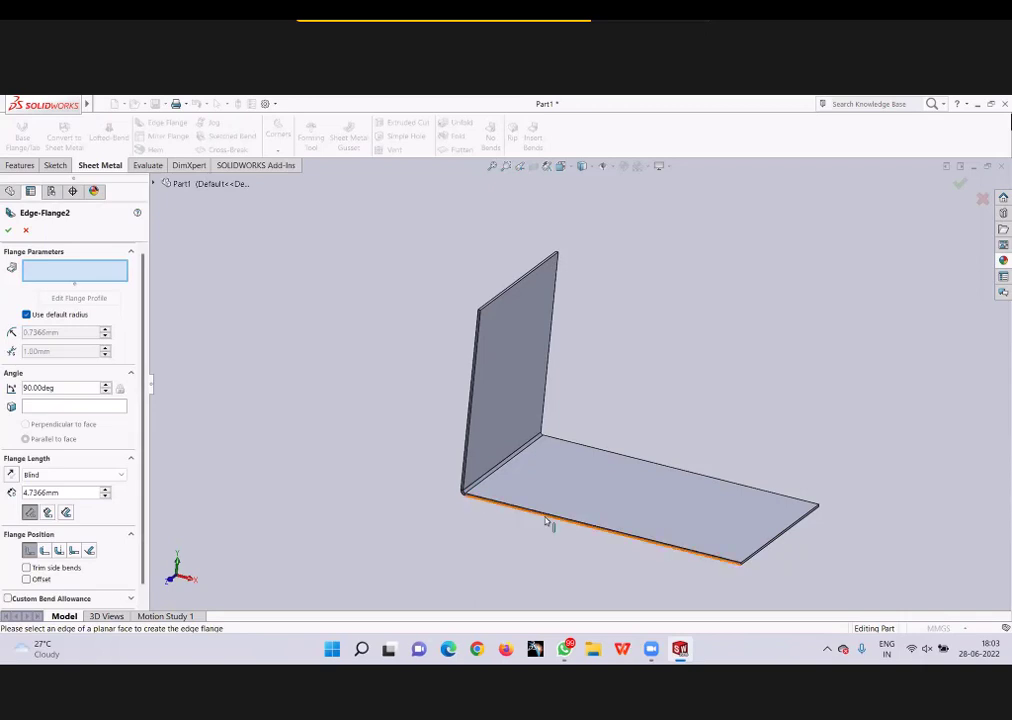
pyautogui.click(548, 522)
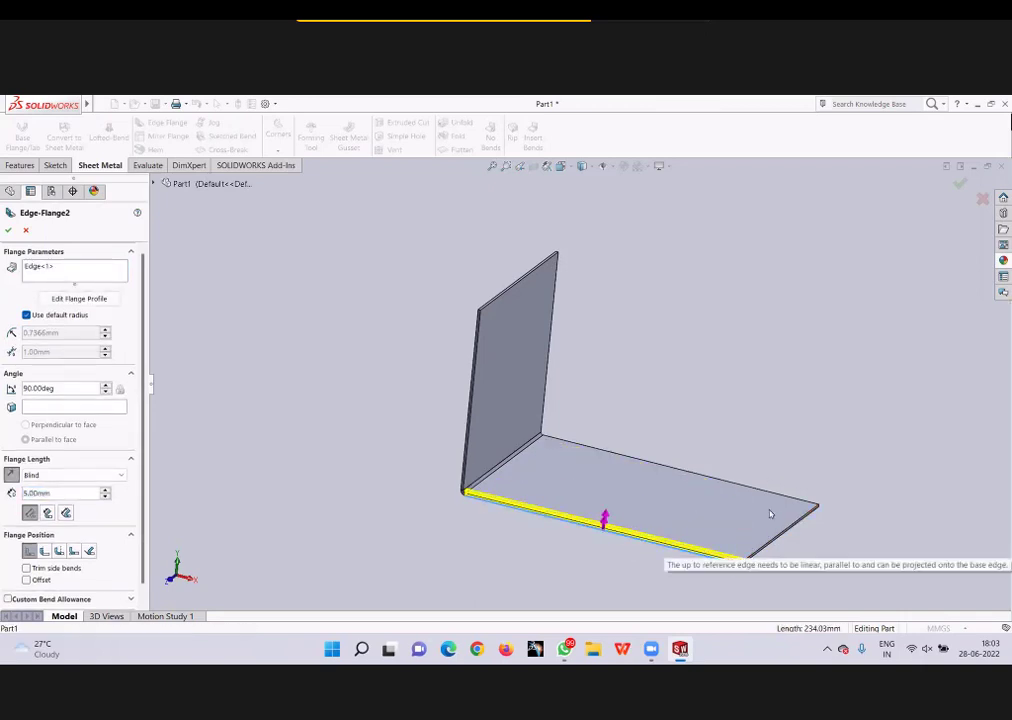
pyautogui.click(53, 278)
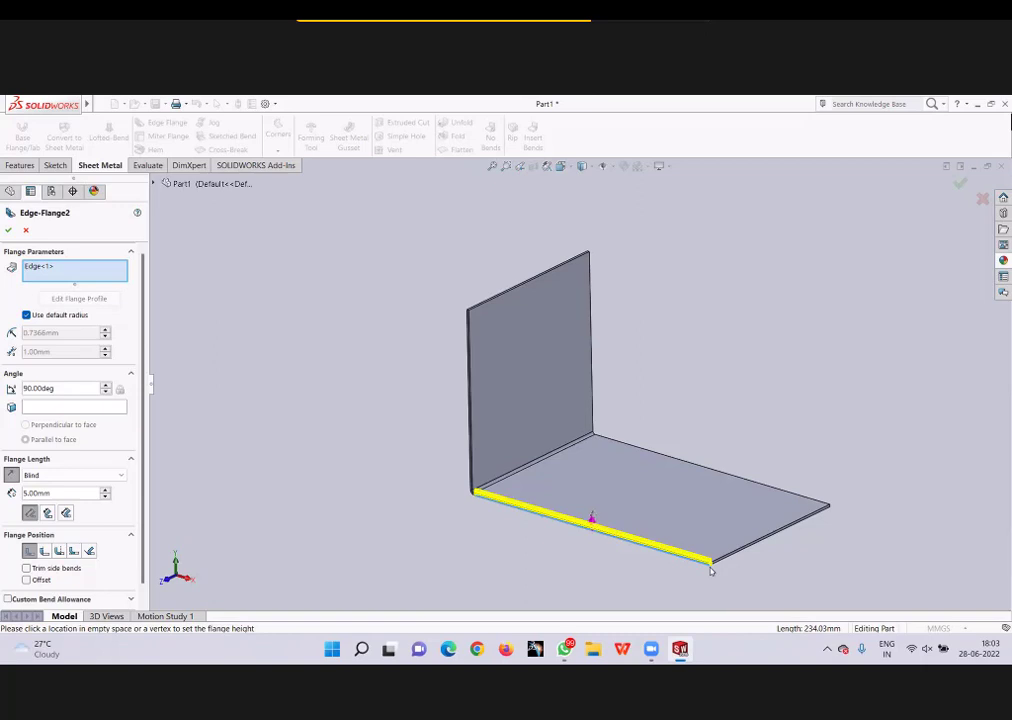
pyautogui.click(742, 550)
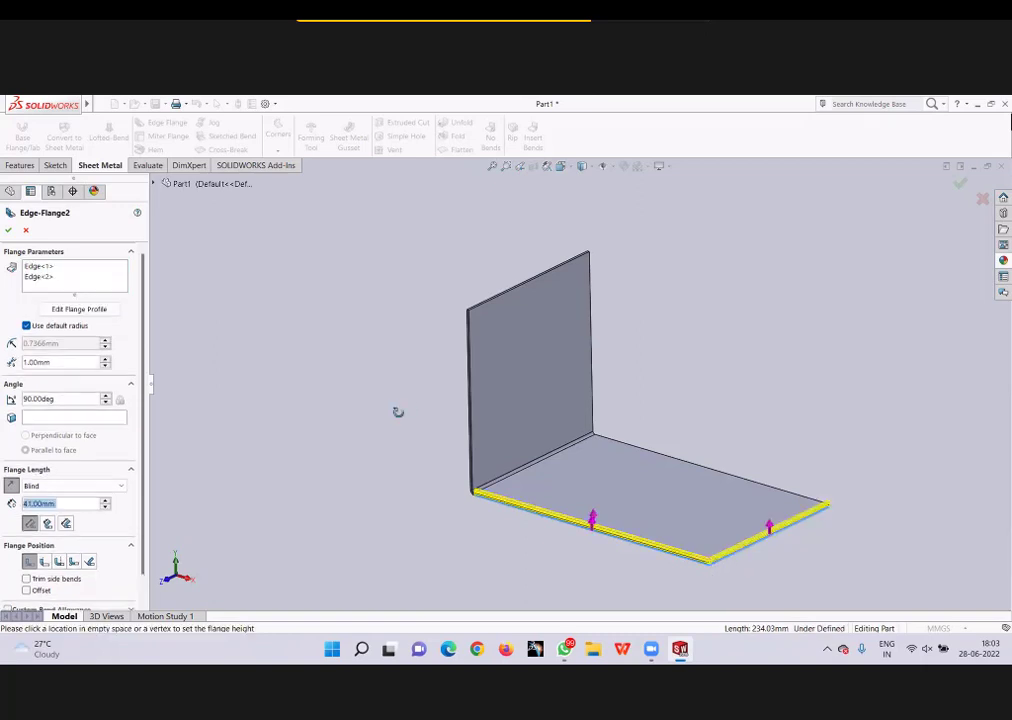
pyautogui.write('4')
pyautogui.press('Return')
pyautogui.write('132')
pyautogui.press('Return')
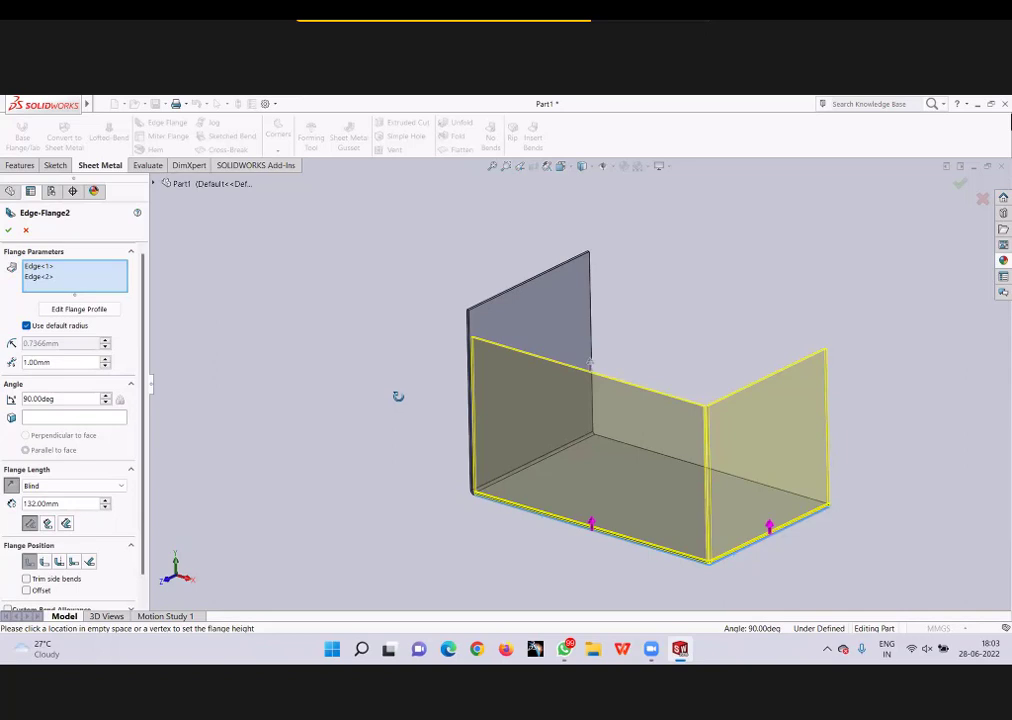
# Step: Rotate the view with the arrow keys to inspect the new 132 mm walls
pyautogui.press('Down')
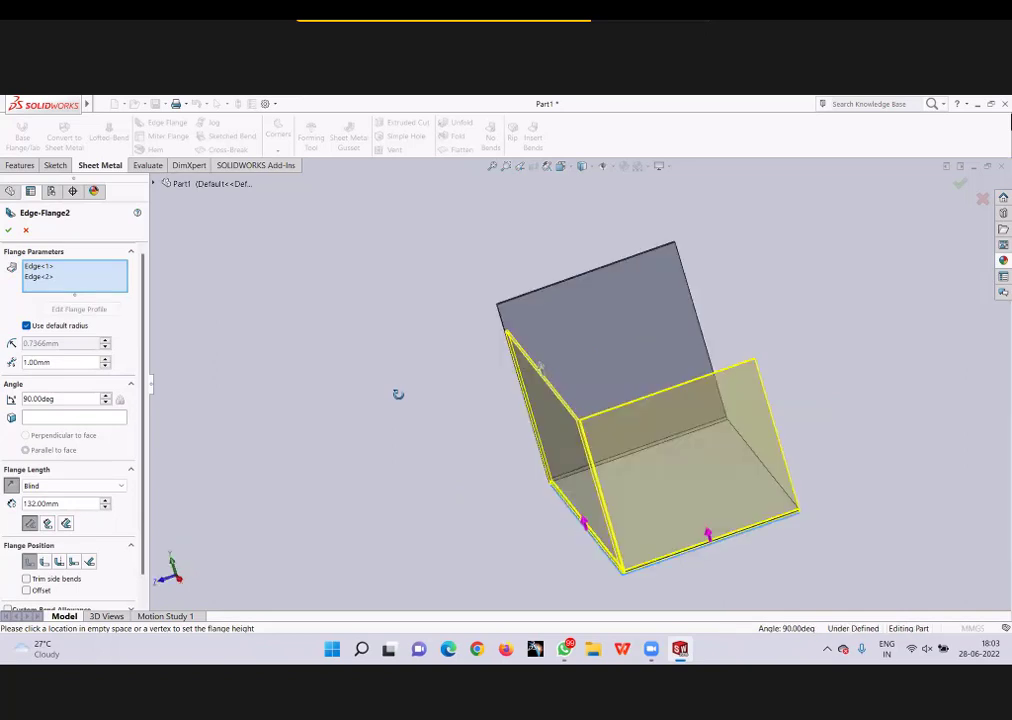
pyautogui.press('Down')
pyautogui.press('Down')
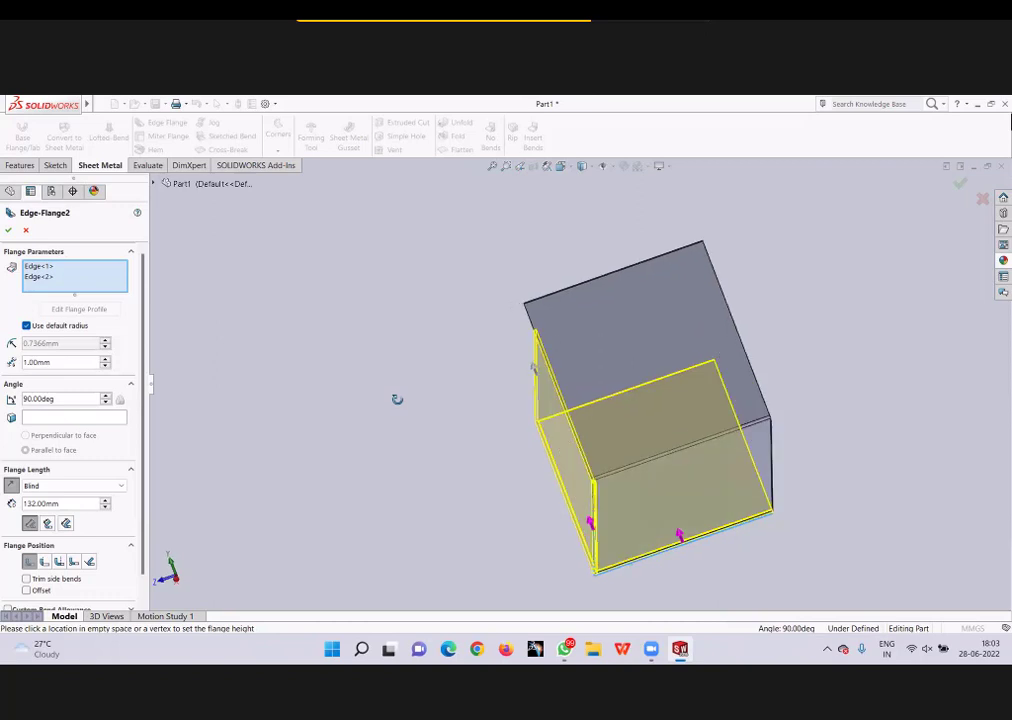
pyautogui.press('Left')
pyautogui.press('Left')
pyautogui.press('Left')
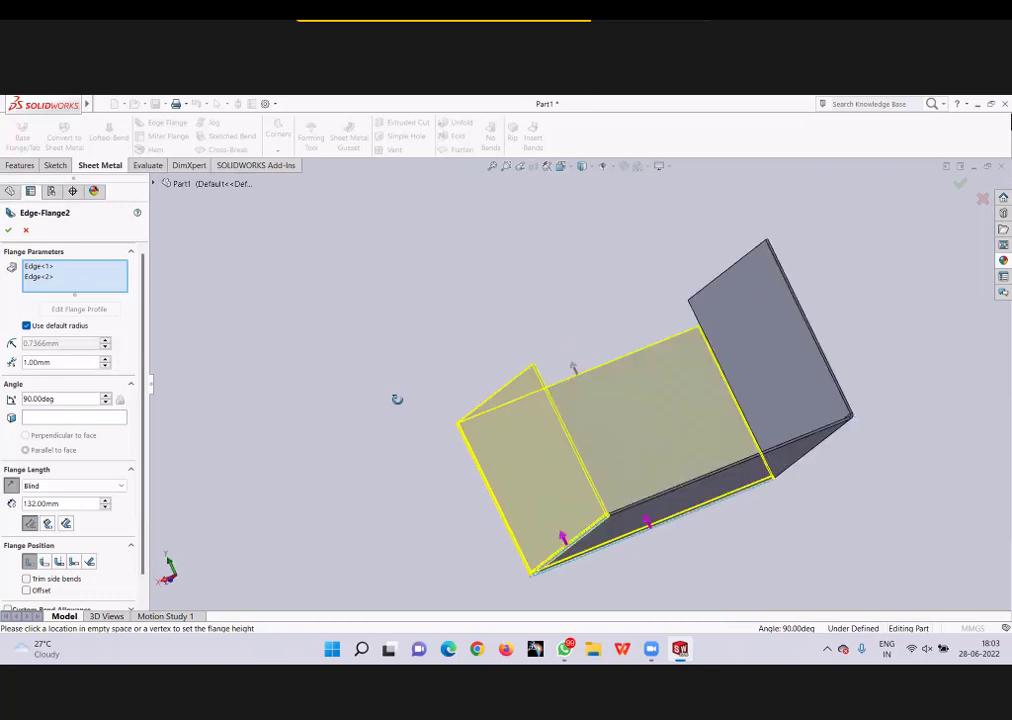
pyautogui.press('Left')
pyautogui.press('Left')
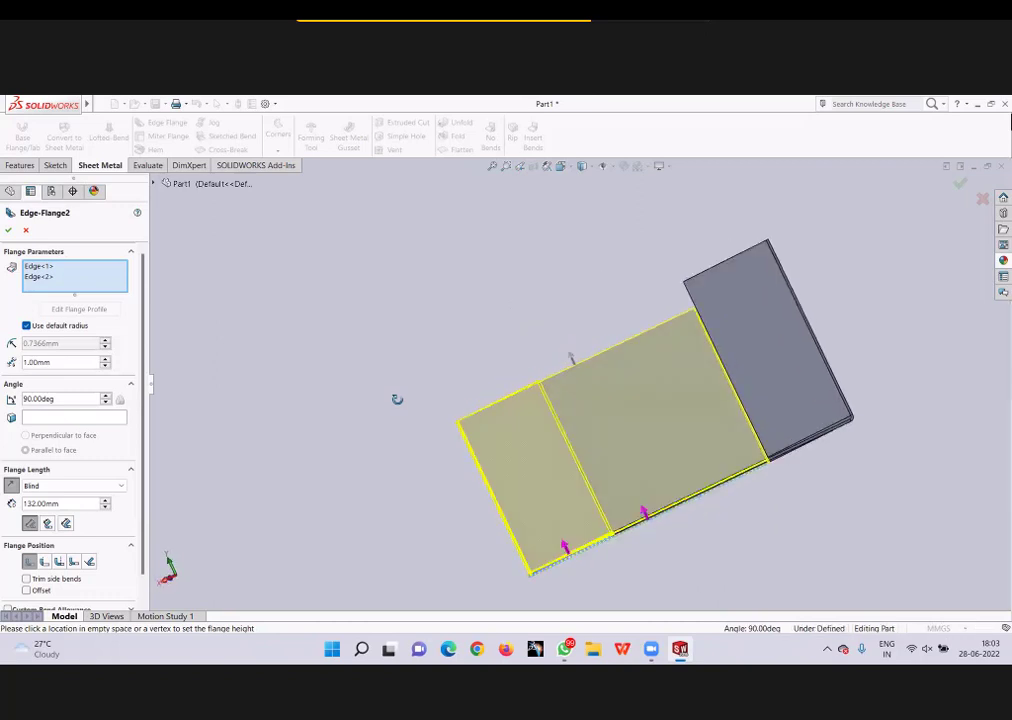
pyautogui.press('Left')
pyautogui.press('Left')
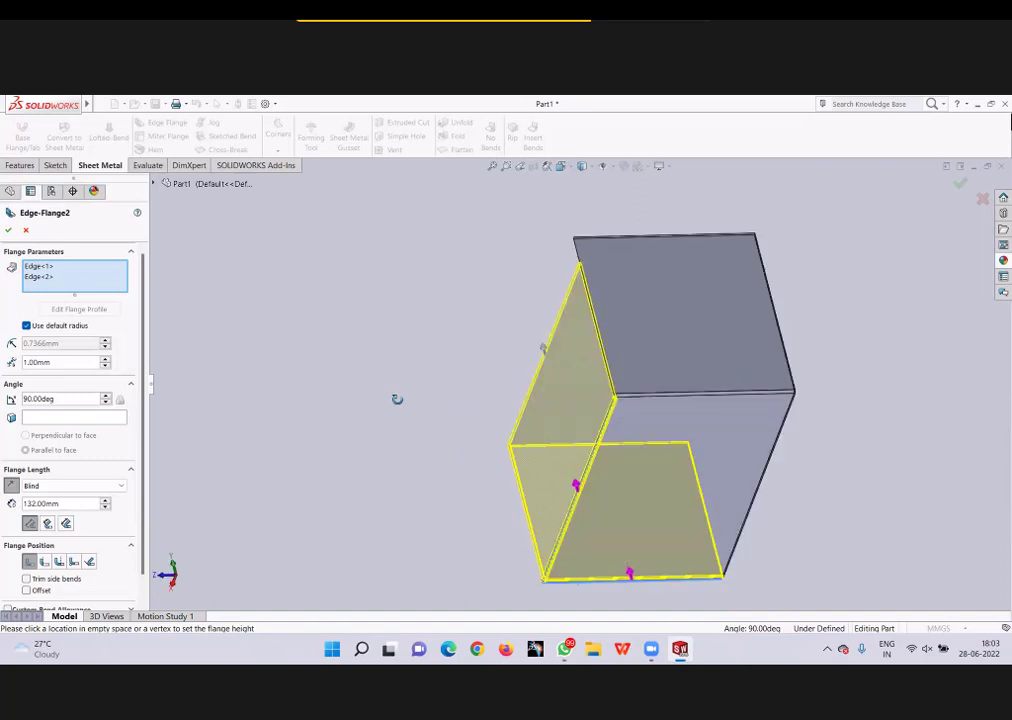
pyautogui.press('Left')
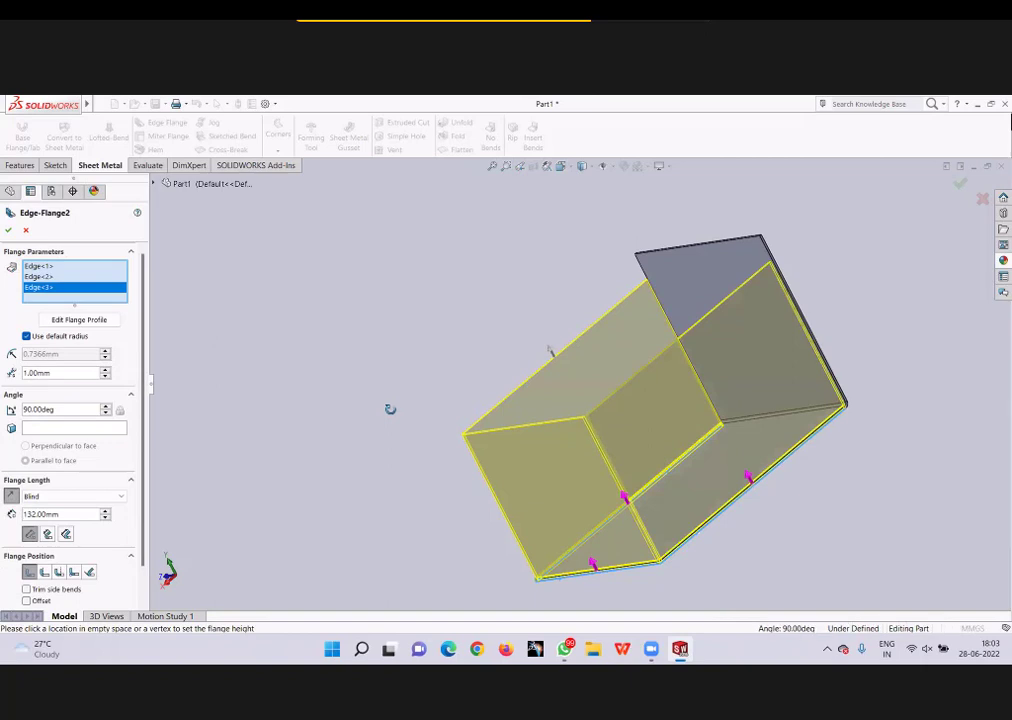
pyautogui.press('Right')
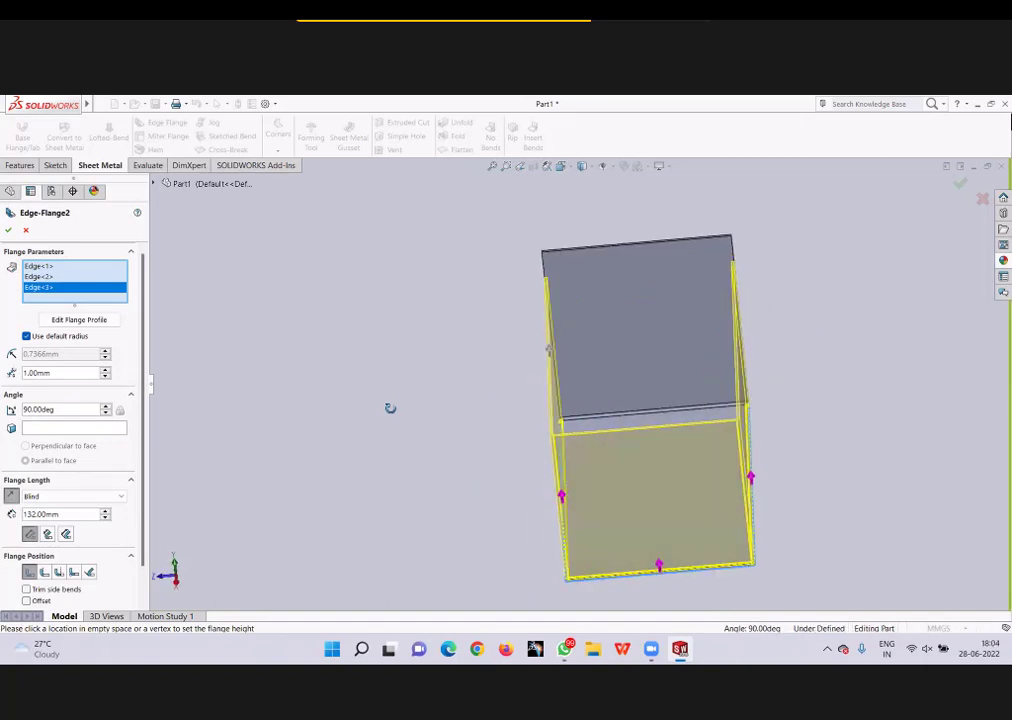
pyautogui.press('Right')
pyautogui.press('Right')
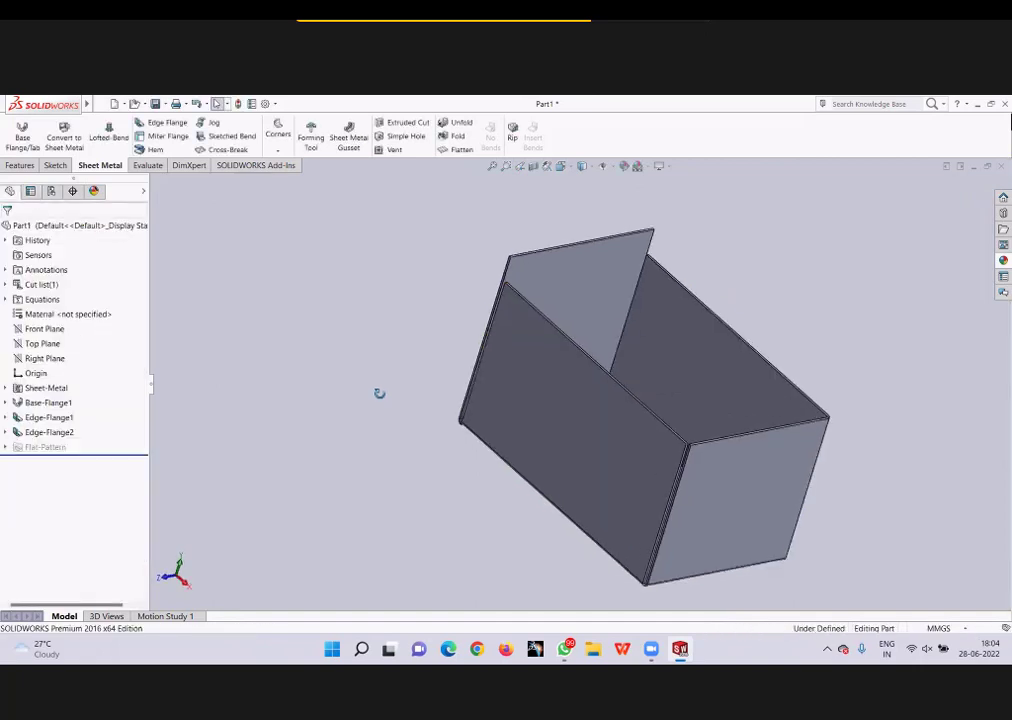
# Step: Orbit and rotate the box to inspect the gaps between walls and its interior floor
pyautogui.moveTo(407, 417); pyautogui.dragTo(413, 359, button='middle')
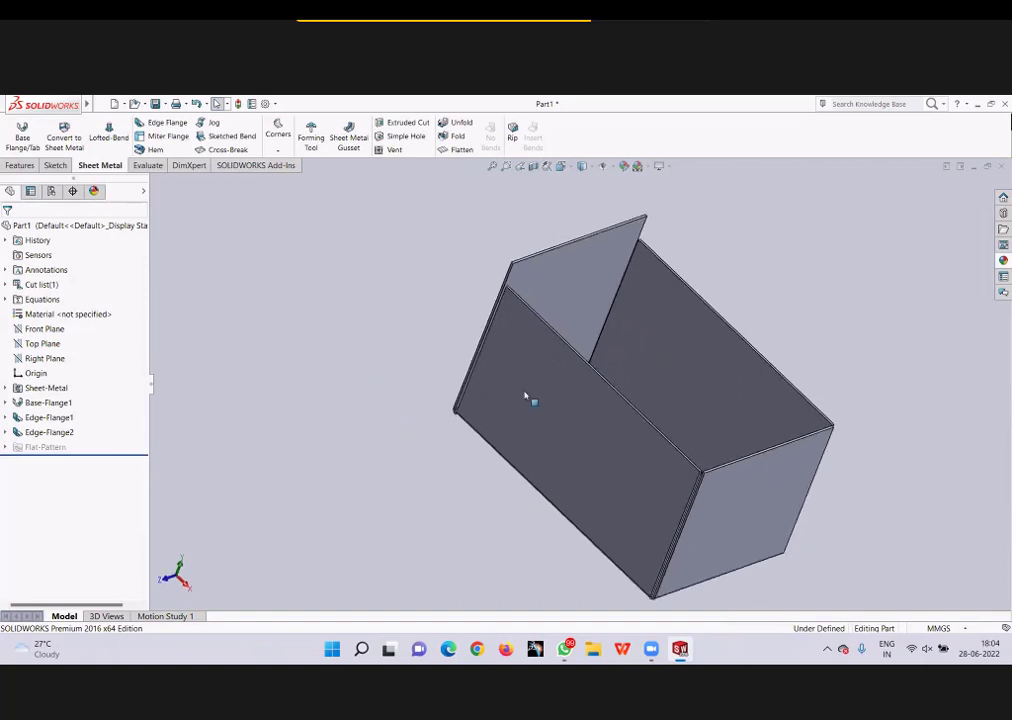
pyautogui.press('Left')
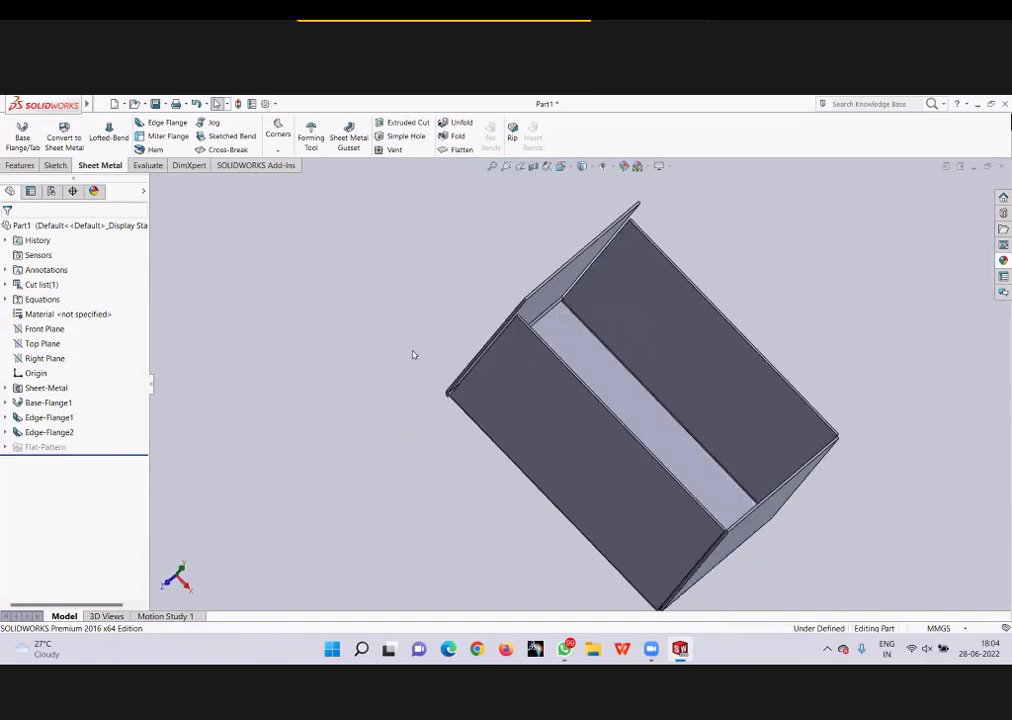
pyautogui.press('Left')
pyautogui.press('Left')
pyautogui.press('Up')
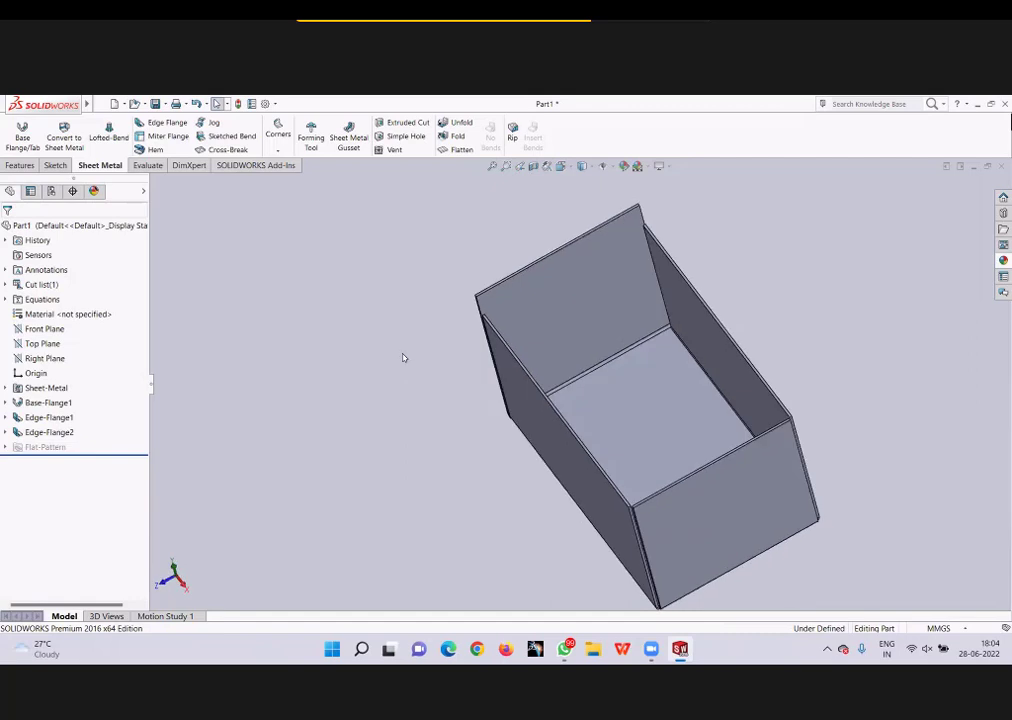
pyautogui.press('Up')
pyautogui.press('Up')
pyautogui.press('Right')
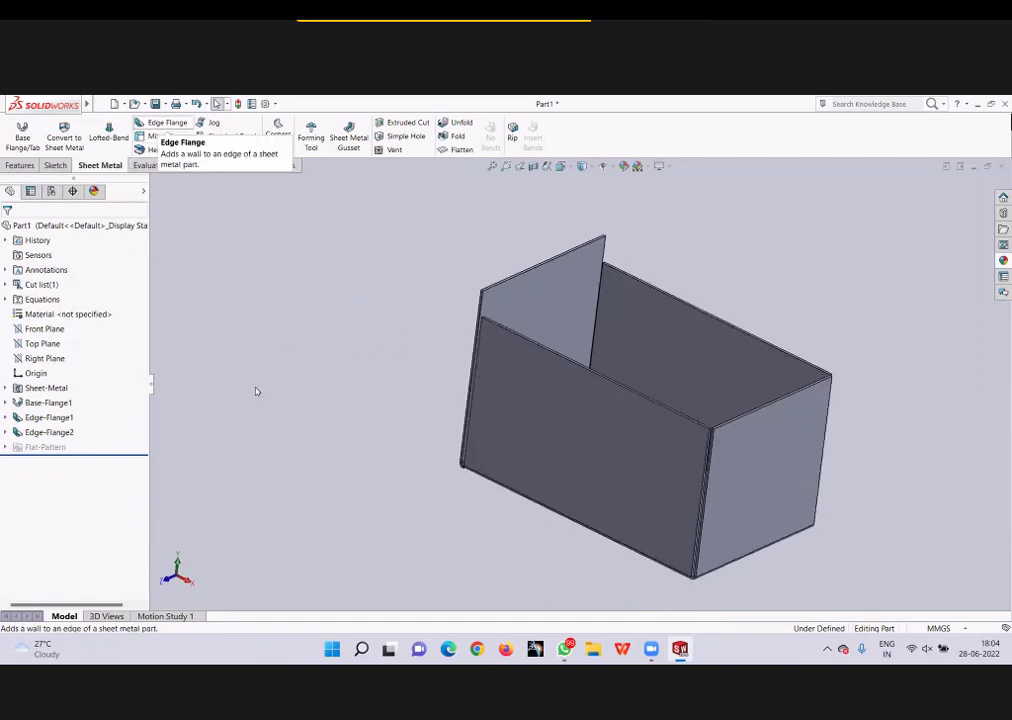
pyautogui.press('Left')
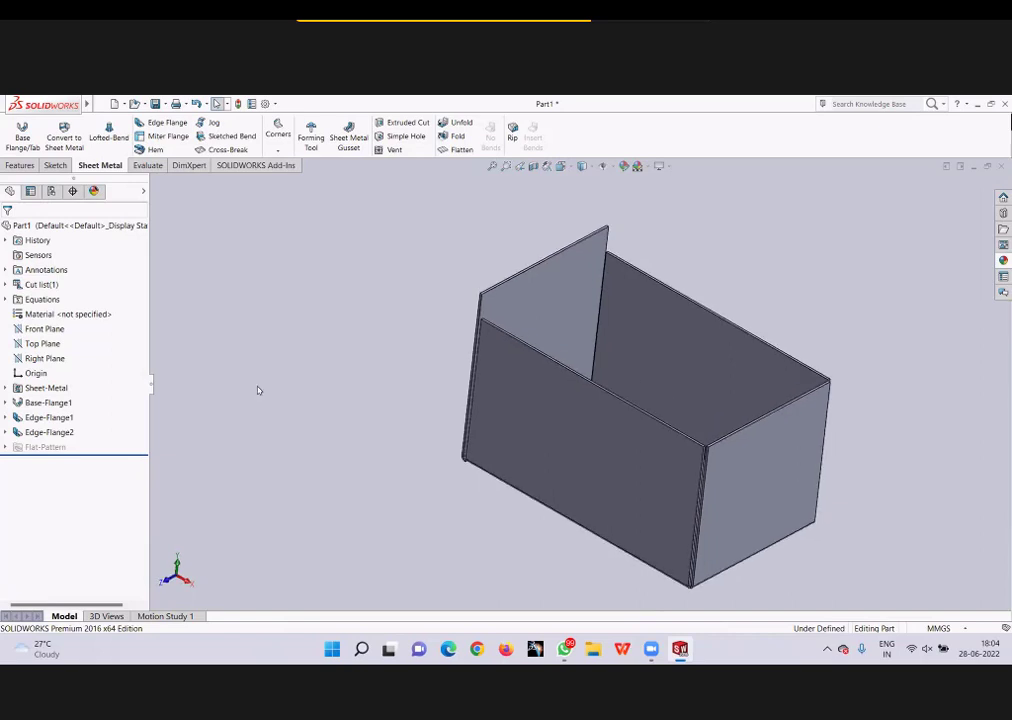
pyautogui.press('Left')
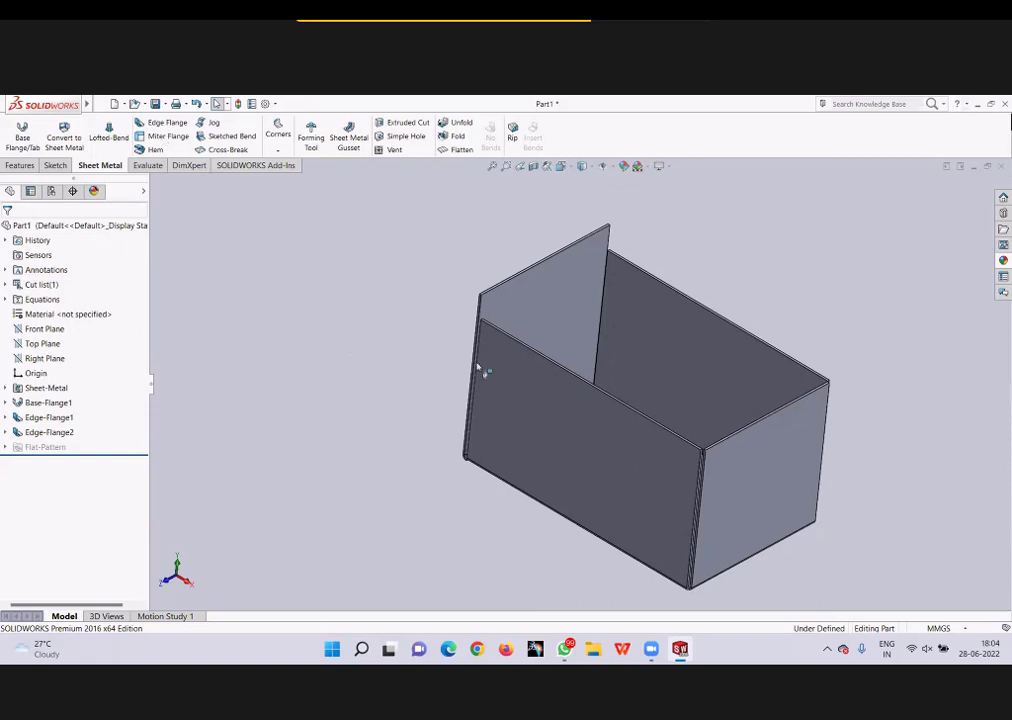
pyautogui.moveTo(575, 384); pyautogui.dragTo(571, 375, button='middle')
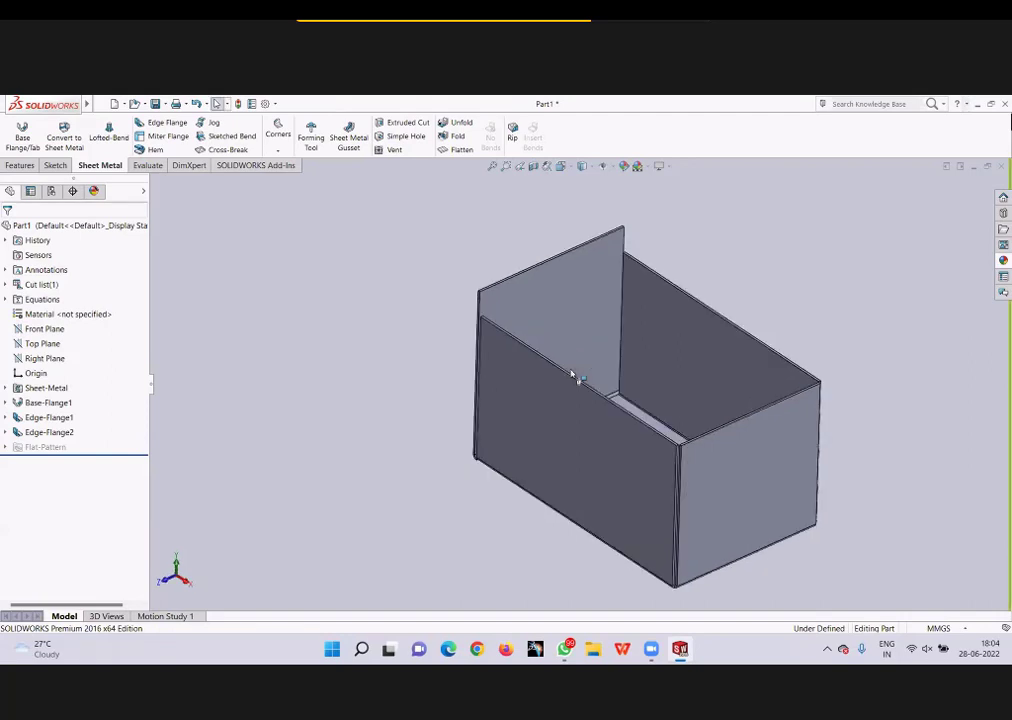
pyautogui.scroll(-2, 572, 376)
# Step: Undo both edge flanges back to the flat plate and start a Miter Flange sketch on its end edge
pyautogui.hotkey('ctrl', 'z')
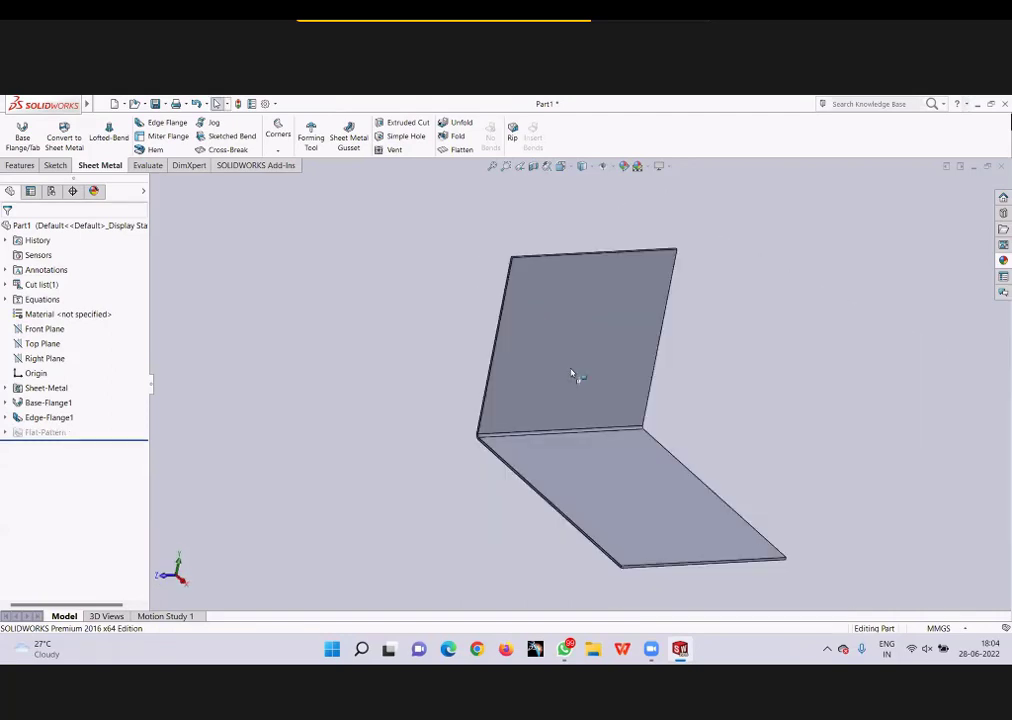
pyautogui.hotkey('ctrl', 'z')
pyautogui.scroll(-3, 571, 374)
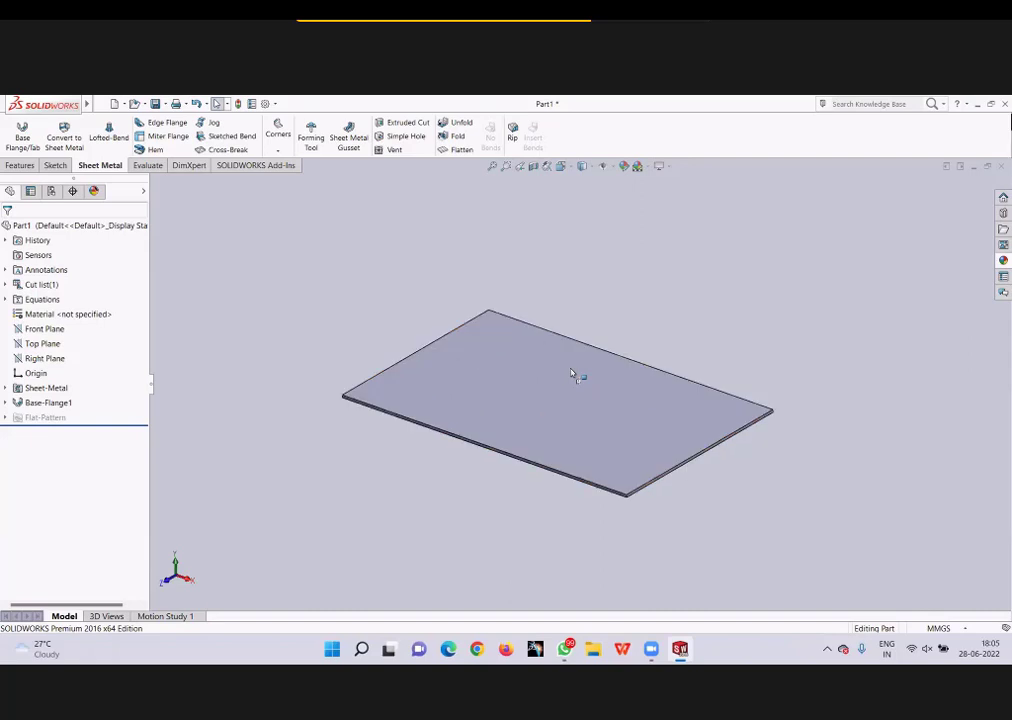
pyautogui.click(167, 136)
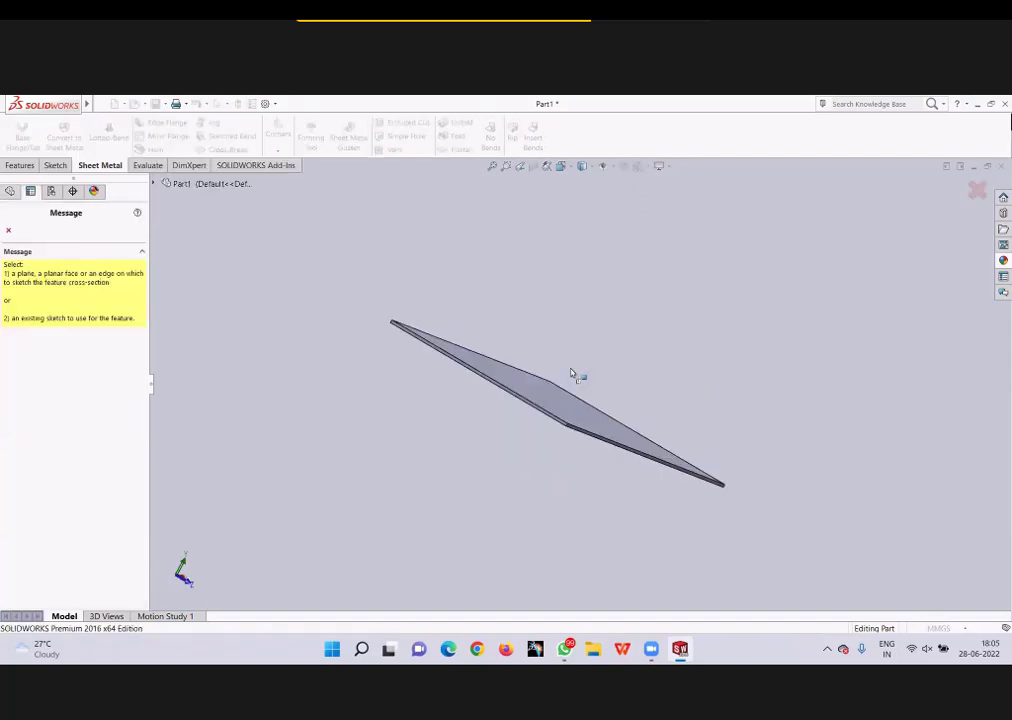
pyautogui.scroll(-5, 571, 374)
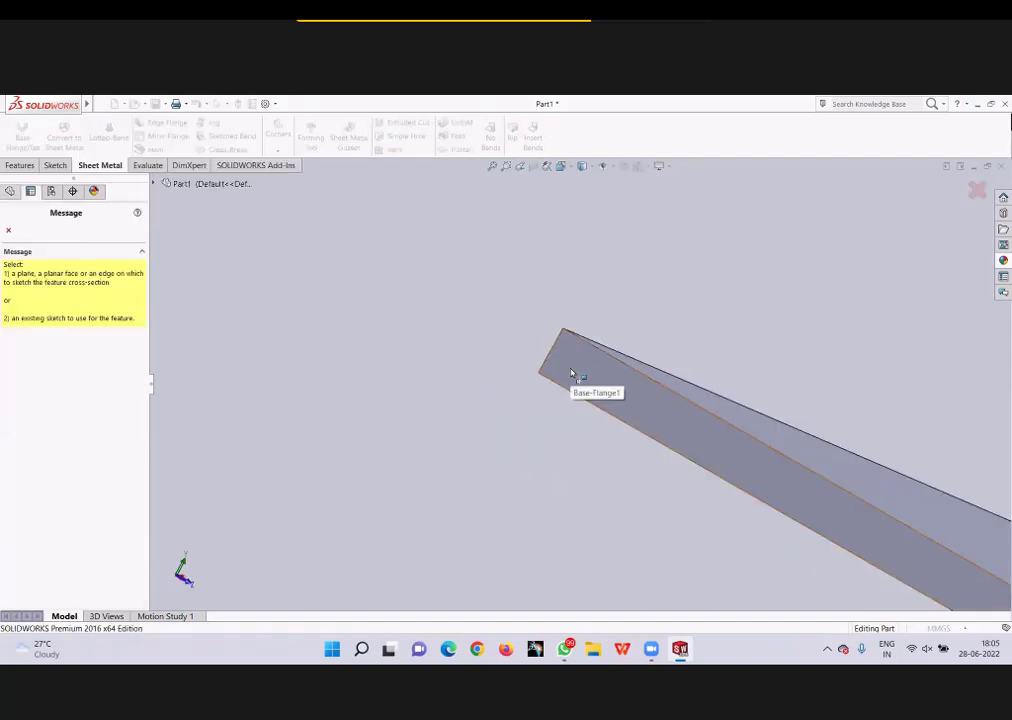
pyautogui.click(570, 373)
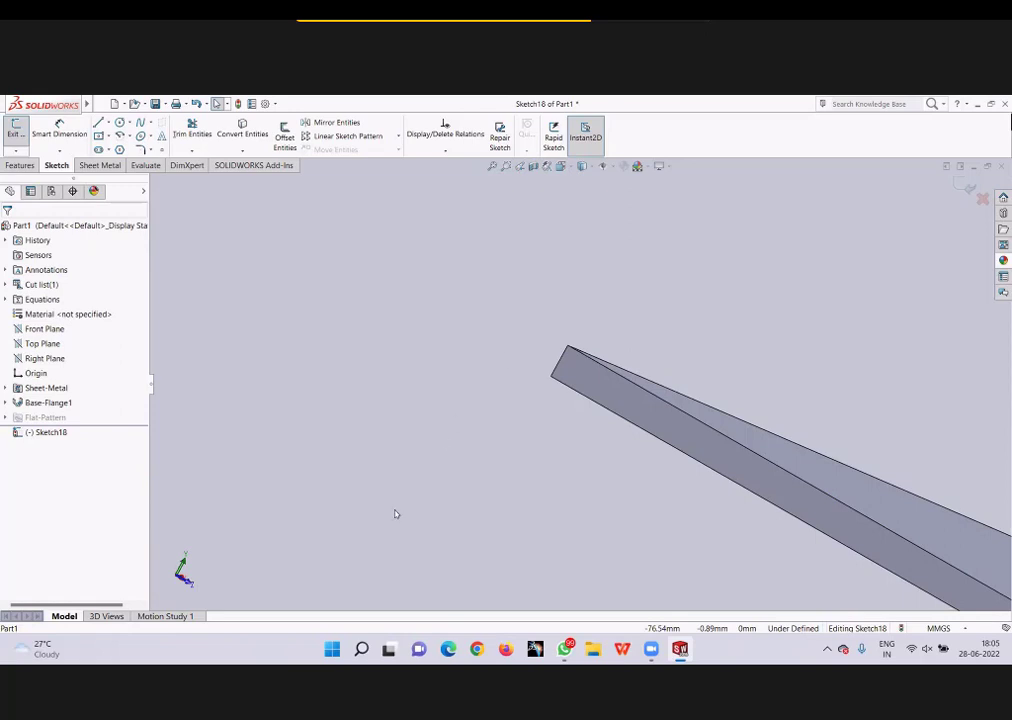
# Step: Draw an L-shaped profile from the plate corner: a vertical line about 7.7 mm up plus a short leftward return
pyautogui.press('space')
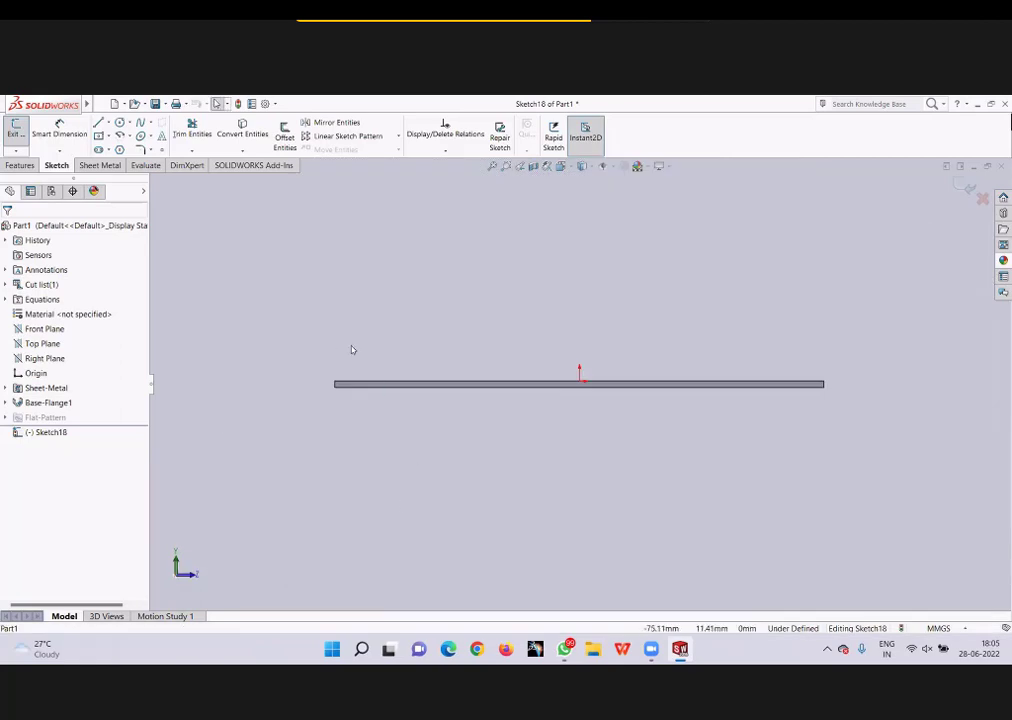
pyautogui.keyDown('ctrl'); pyautogui.moveTo(350, 350); pyautogui.dragTo(501, 404, button='middle'); pyautogui.keyUp('ctrl')
pyautogui.scroll(-2, 580, 435)
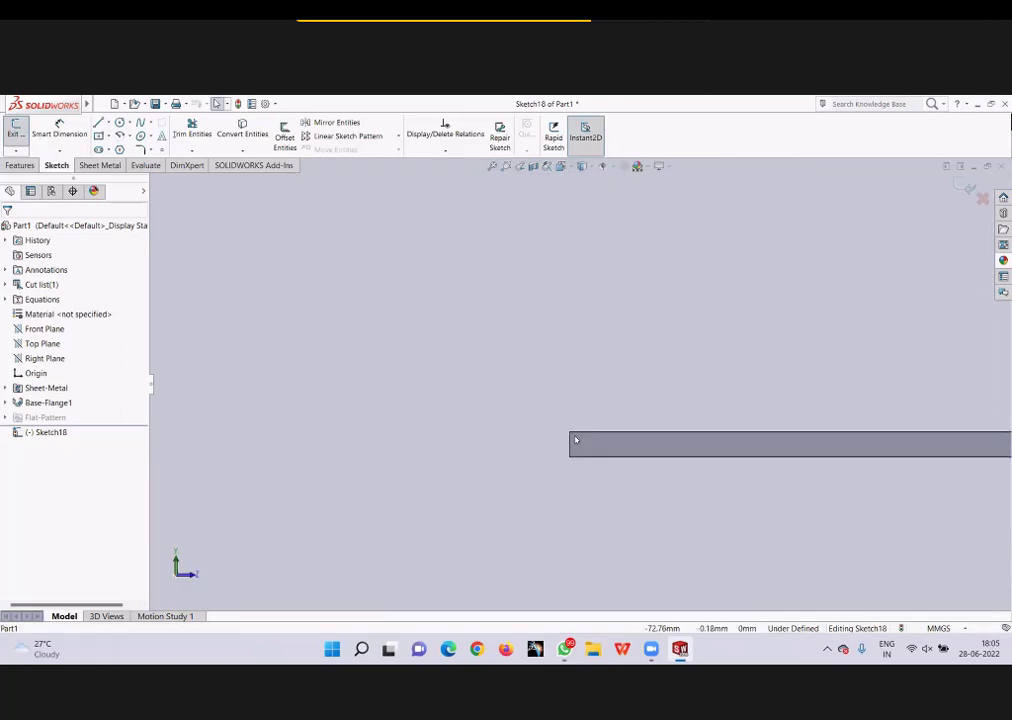
pyautogui.scroll(-1, 570, 430)
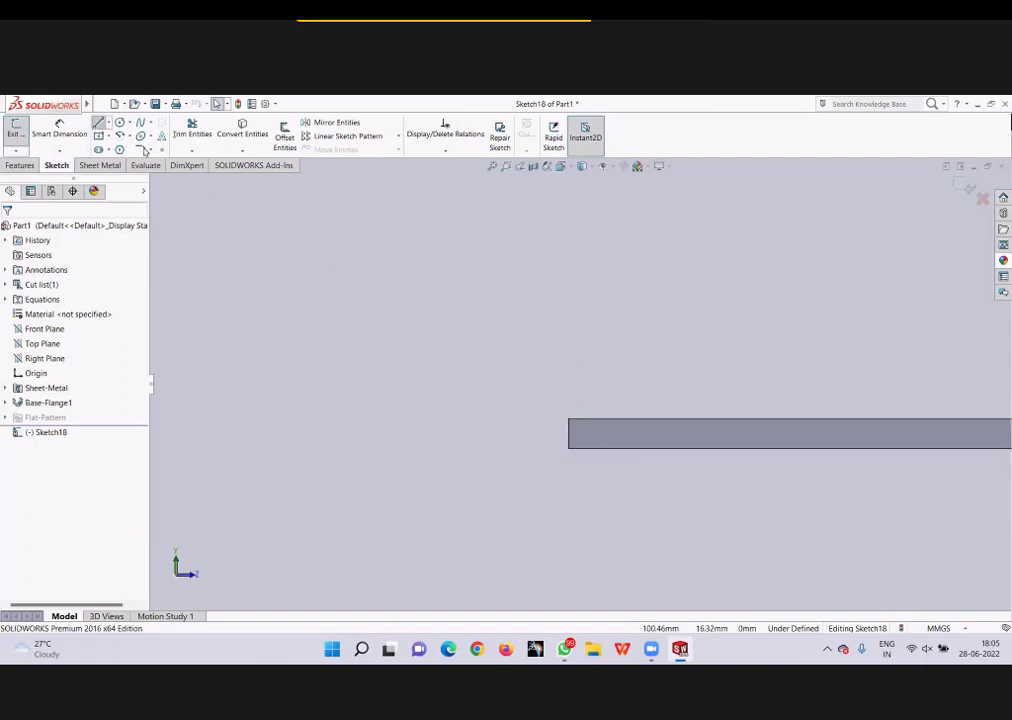
pyautogui.click(98, 122)
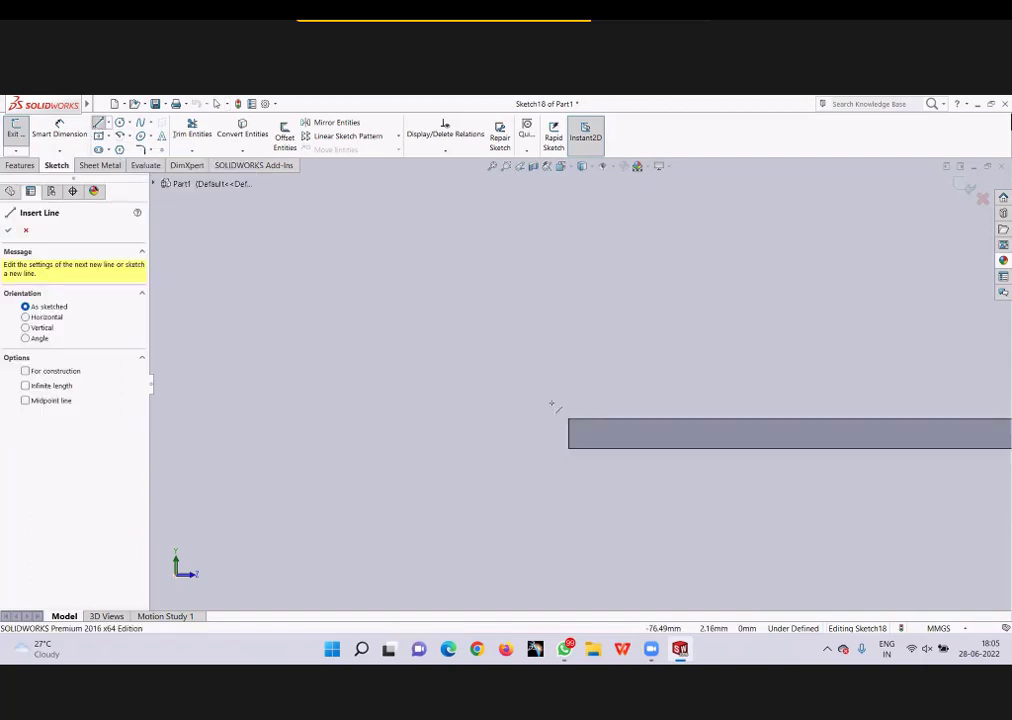
pyautogui.click(569, 419)
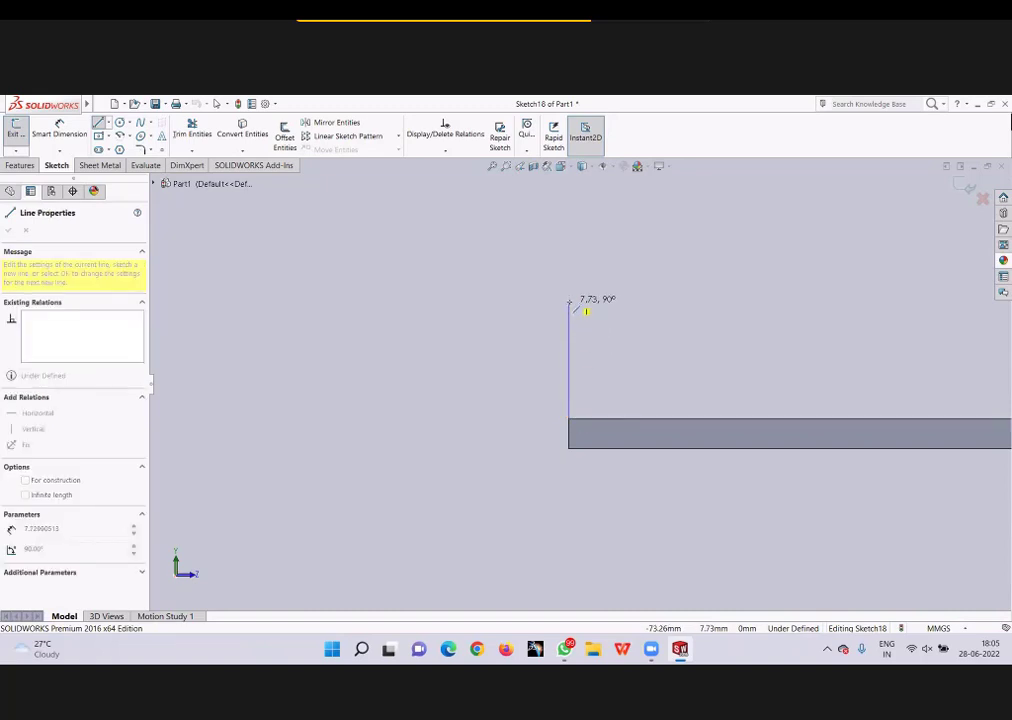
pyautogui.click(569, 301)
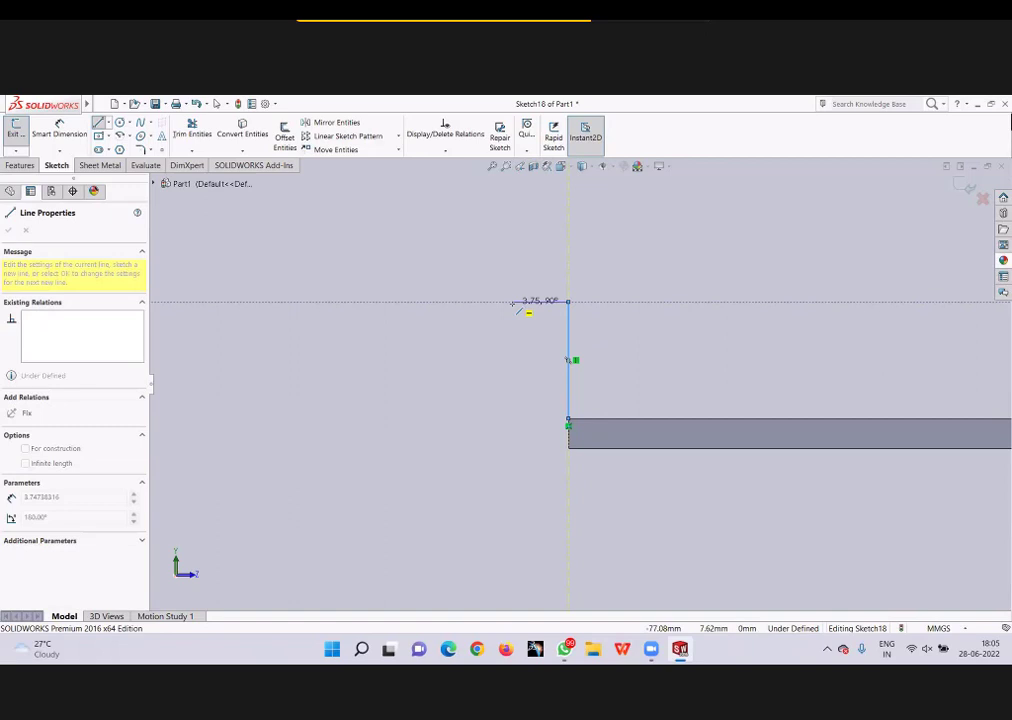
pyautogui.click(512, 301)
pyautogui.press('Escape')
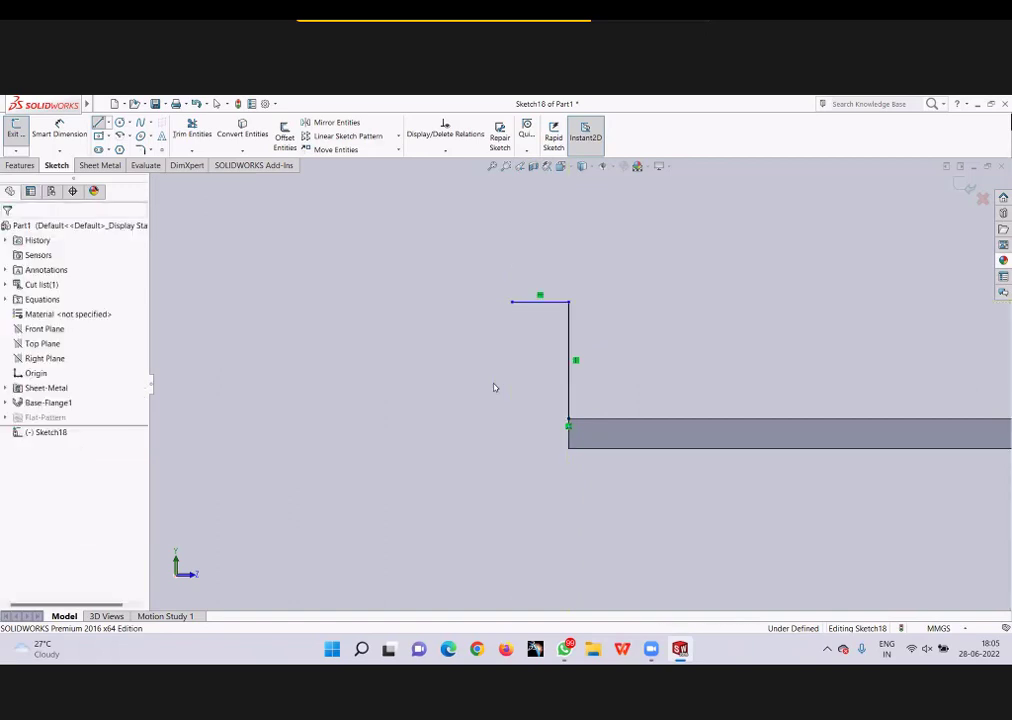
pyautogui.moveTo(477, 377)
pyautogui.mouseDown(button='middle')
pyautogui.moveTo(454, 429)
pyautogui.moveTo(599, 332)
pyautogui.mouseUp(button='middle')
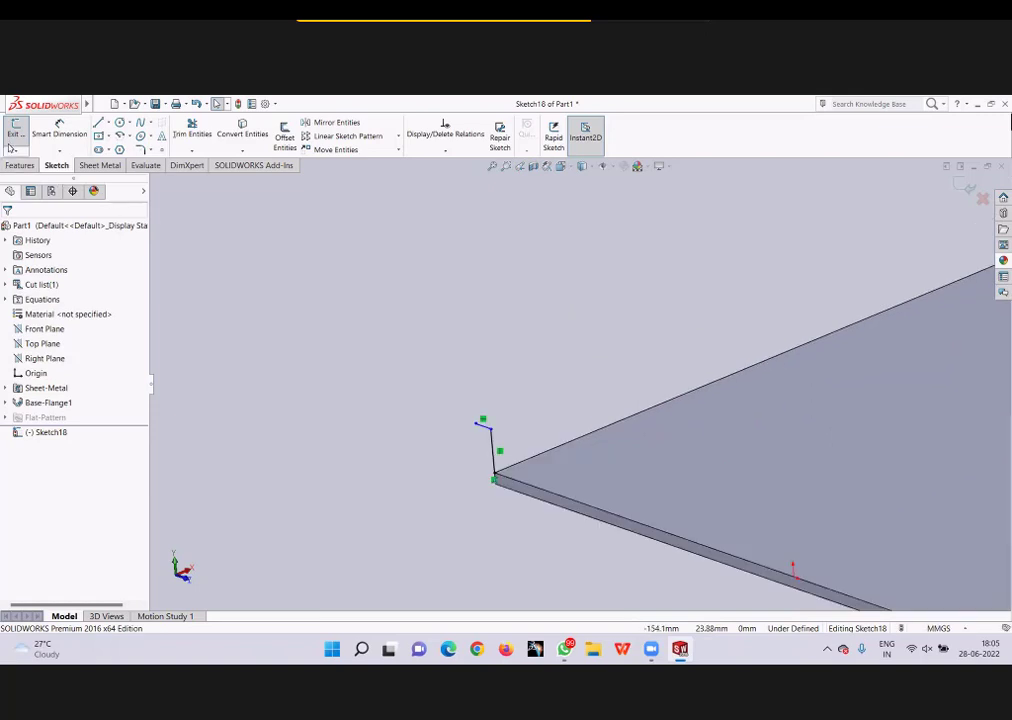
# Step: Launch Miter Flange from Sketch18, then zoom and orbit to inspect its preview along Edge<1>
pyautogui.click(11, 146)
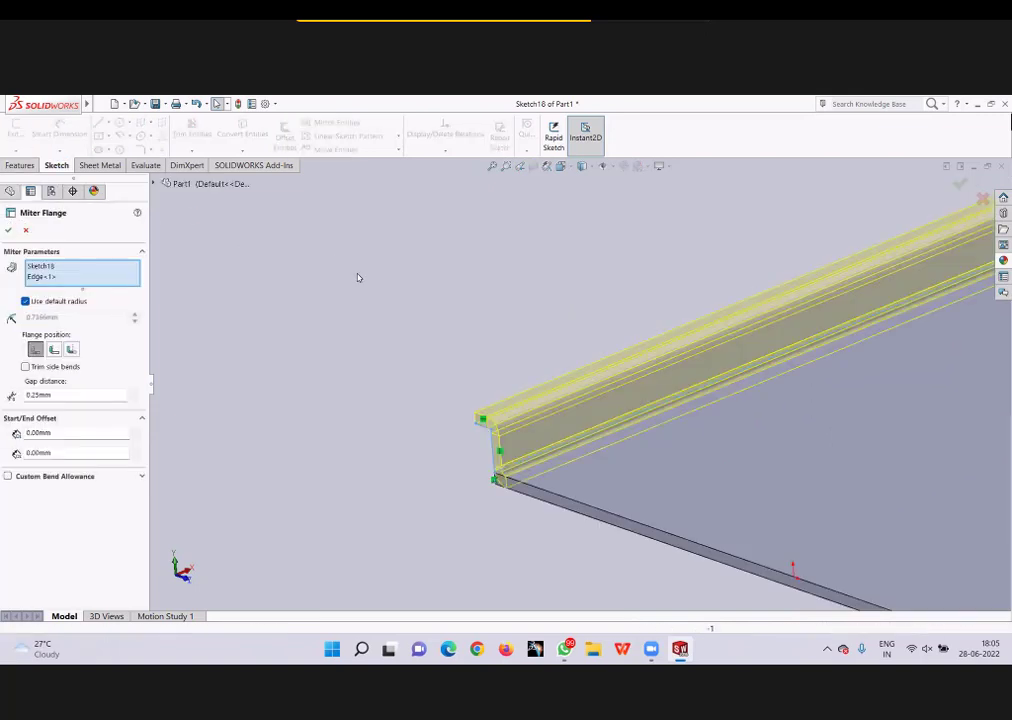
pyautogui.scroll(5, 358, 277)
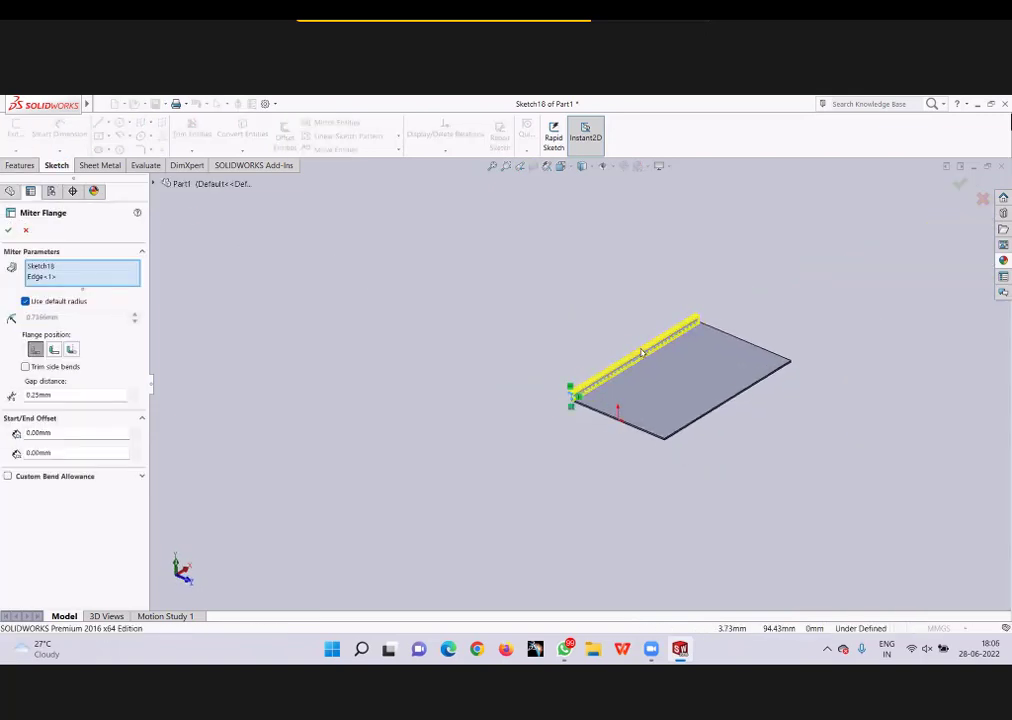
pyautogui.scroll(-3, 605, 354)
pyautogui.moveTo(630, 343); pyautogui.dragTo(561, 374, button='middle')
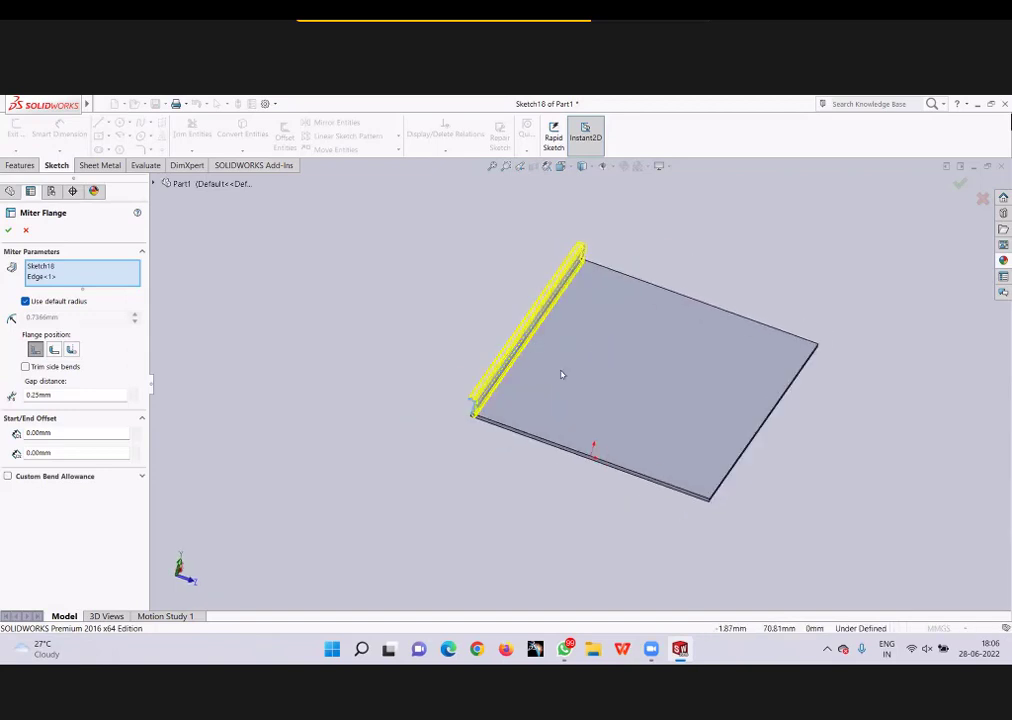
pyautogui.scroll(-1, 561, 374)
pyautogui.scroll(-1, 526, 384)
pyautogui.scroll(-1, 515, 377)
pyautogui.scroll(-1, 477, 400)
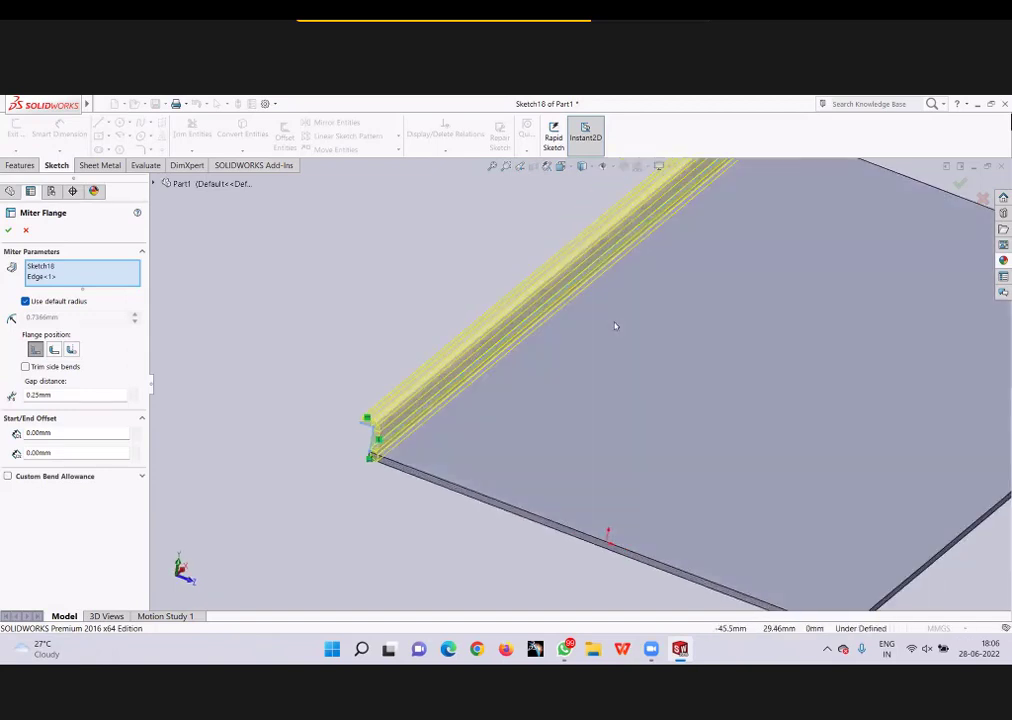
pyautogui.scroll(3, 615, 326)
pyautogui.scroll(-1, 666, 273)
pyautogui.scroll(1, 687, 305)
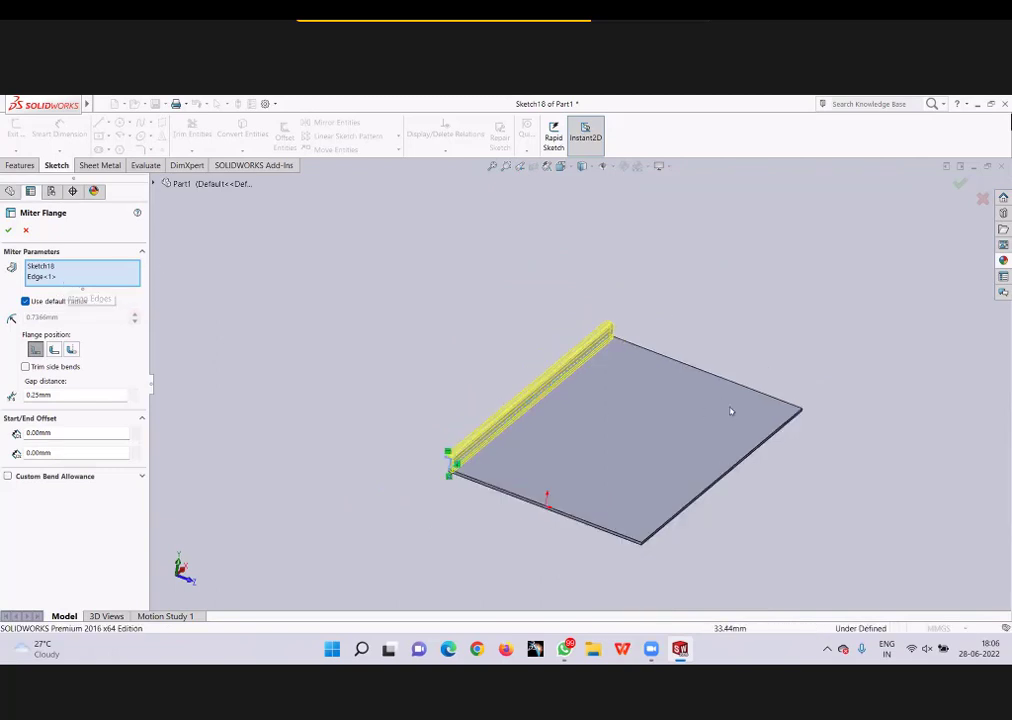
pyautogui.scroll(-2, 603, 386)
pyautogui.scroll(-2, 571, 407)
pyautogui.scroll(2, 622, 388)
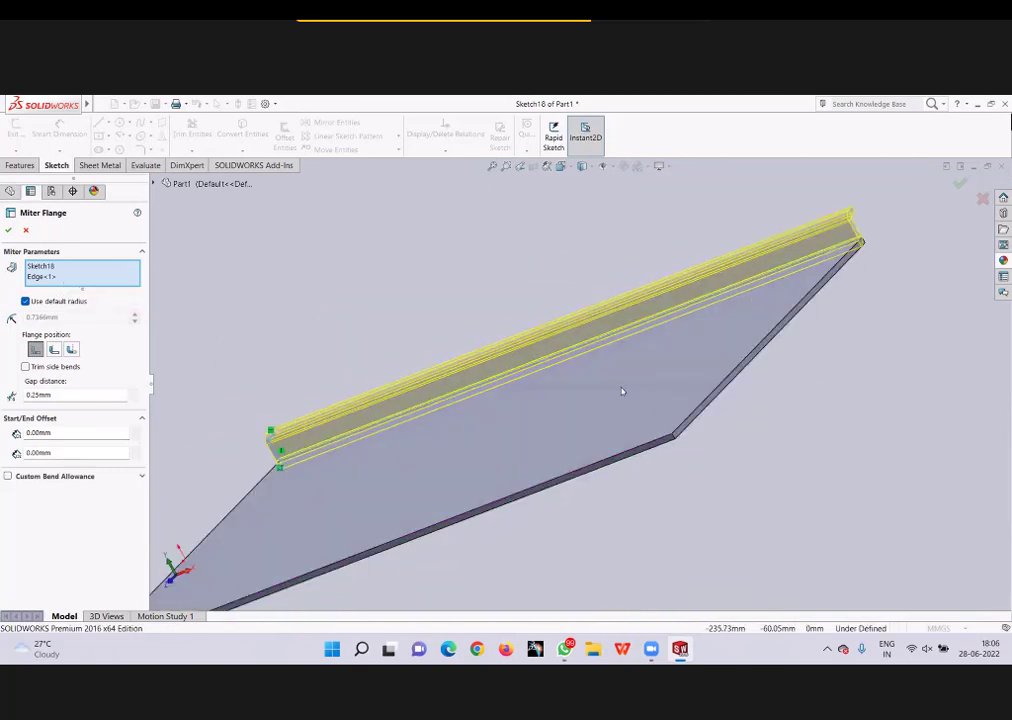
pyautogui.scroll(3, 461, 409)
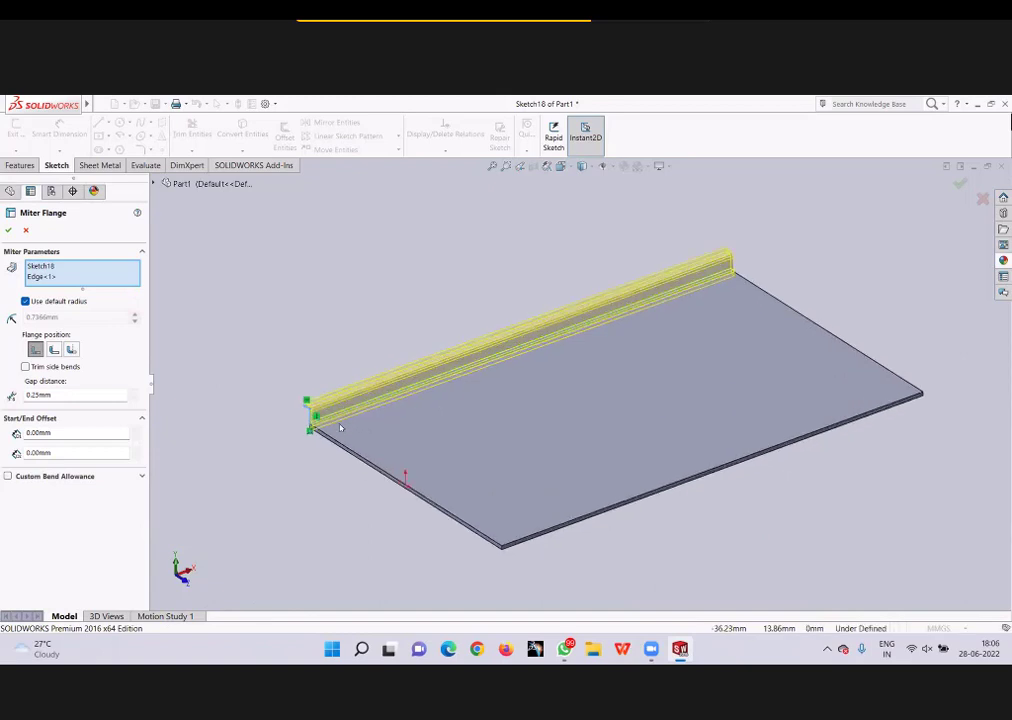
pyautogui.scroll(-2, 362, 420)
pyautogui.scroll(-2, 358, 385)
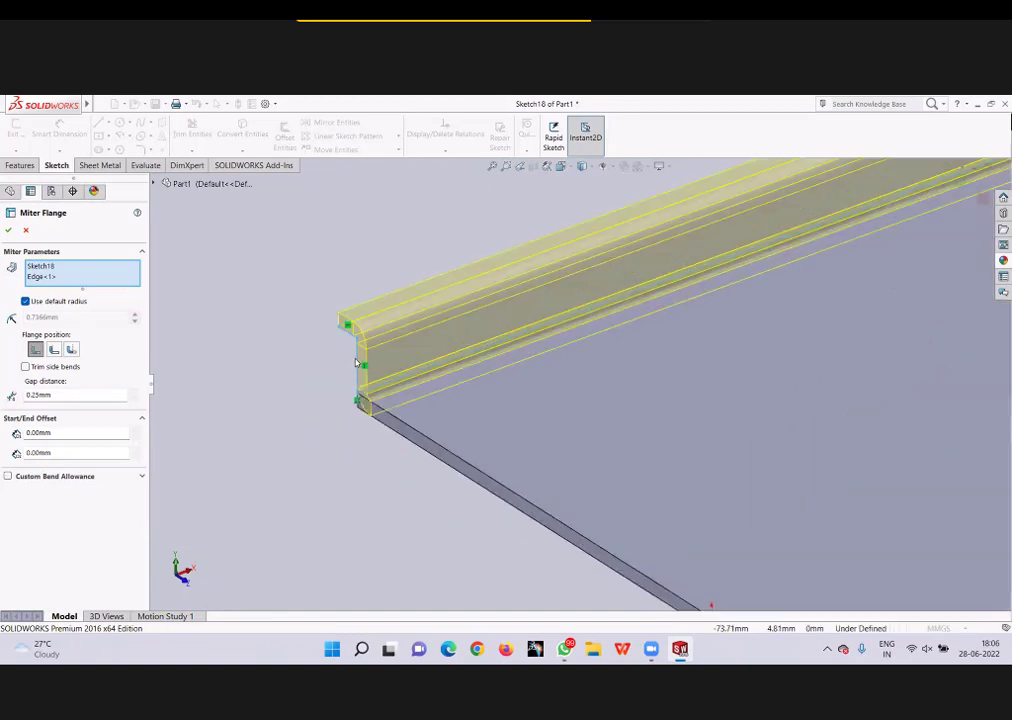
pyautogui.scroll(1, 355, 363)
pyautogui.scroll(3, 390, 296)
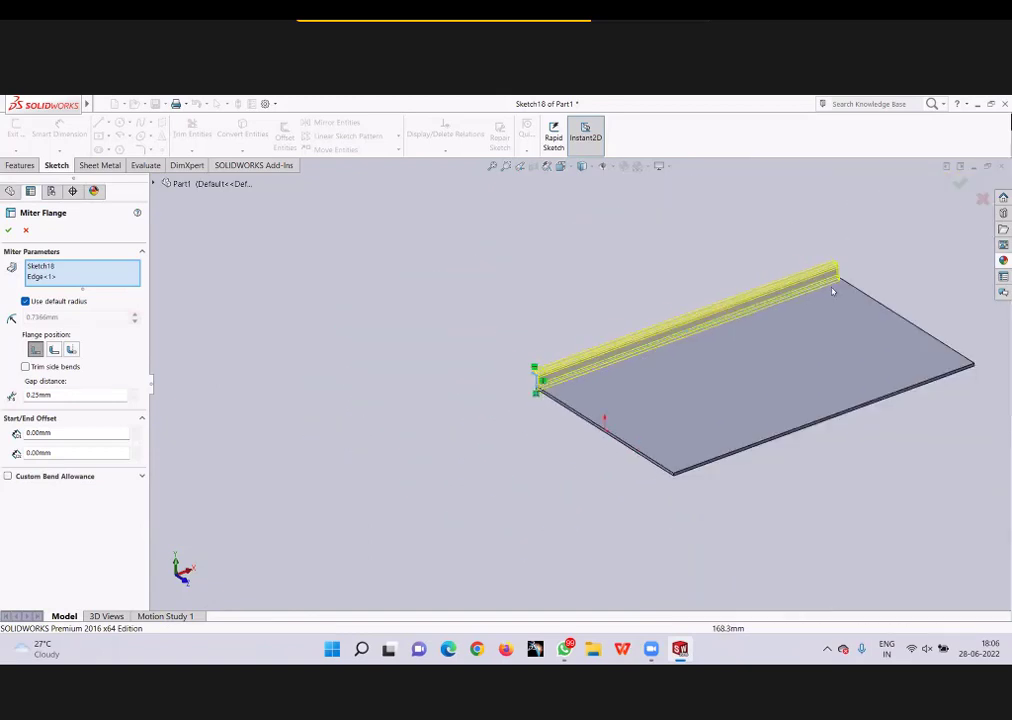
pyautogui.scroll(-2, 882, 279)
pyautogui.moveTo(856, 289); pyautogui.dragTo(786, 334, button='middle')
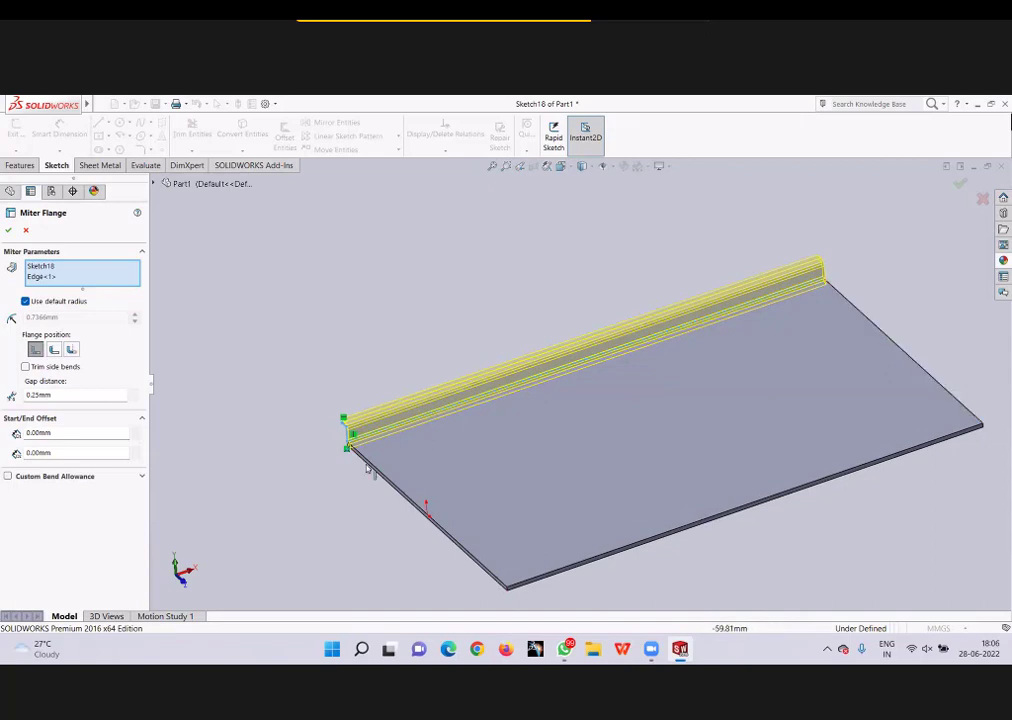
pyautogui.moveTo(581, 425)
pyautogui.mouseDown(button='middle')
pyautogui.moveTo(538, 436)
pyautogui.moveTo(646, 457)
pyautogui.moveTo(700, 440)
pyautogui.mouseUp(button='middle')
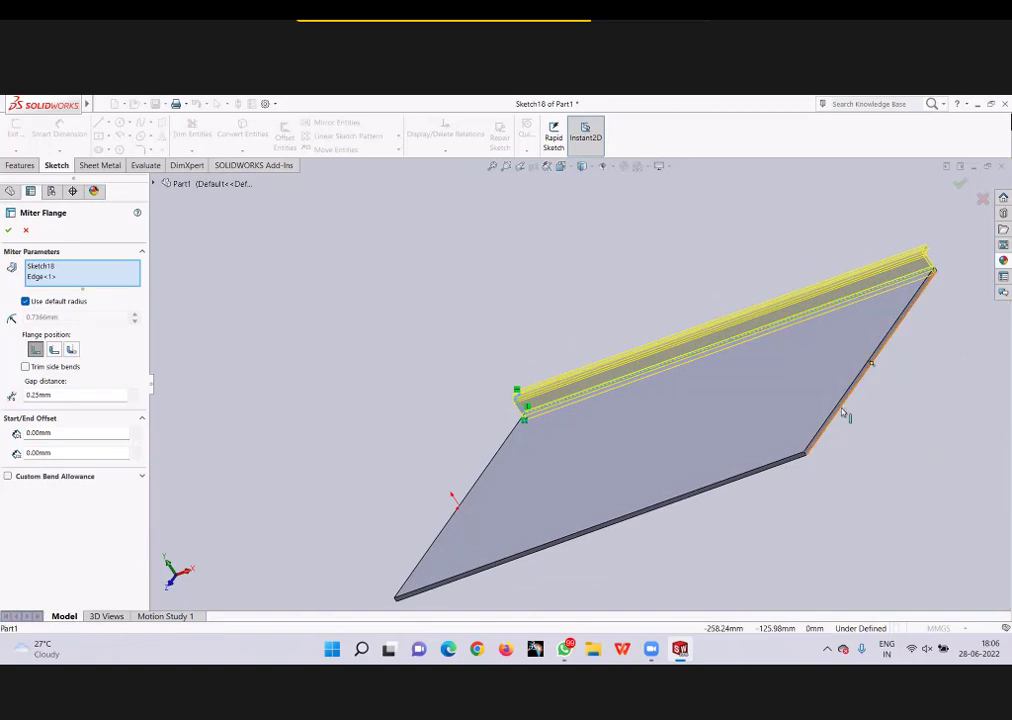
# Step: Extend the miter flange preview onto the plate's right and front edges
pyautogui.click(842, 411)
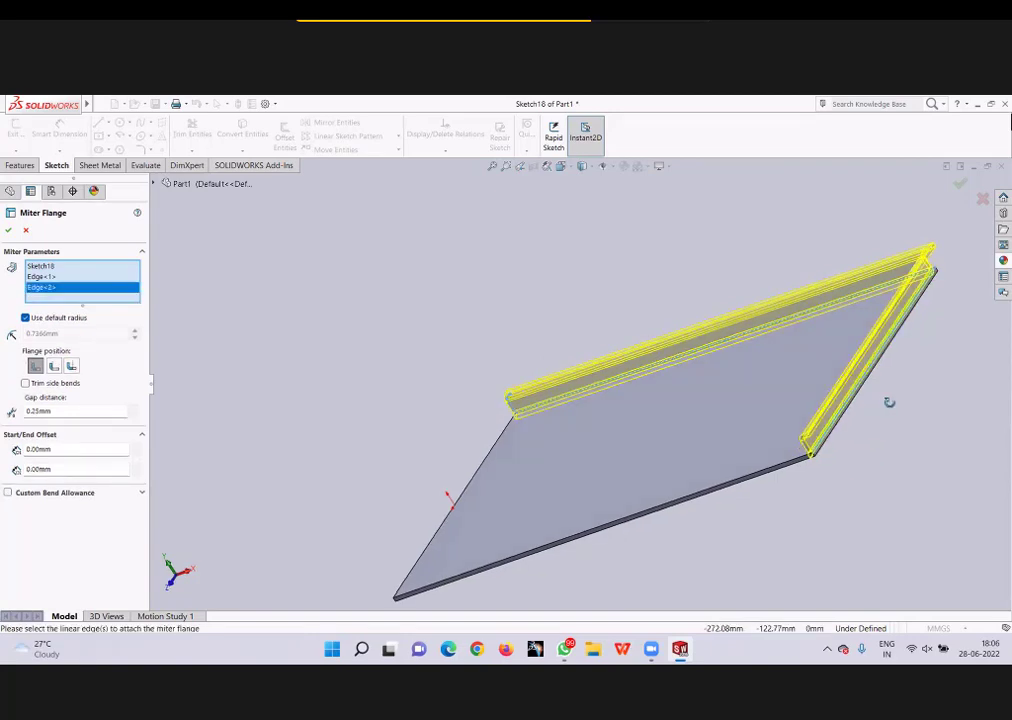
pyautogui.moveTo(889, 402); pyautogui.dragTo(680, 330, button='middle')
pyautogui.scroll(-3, 688, 388)
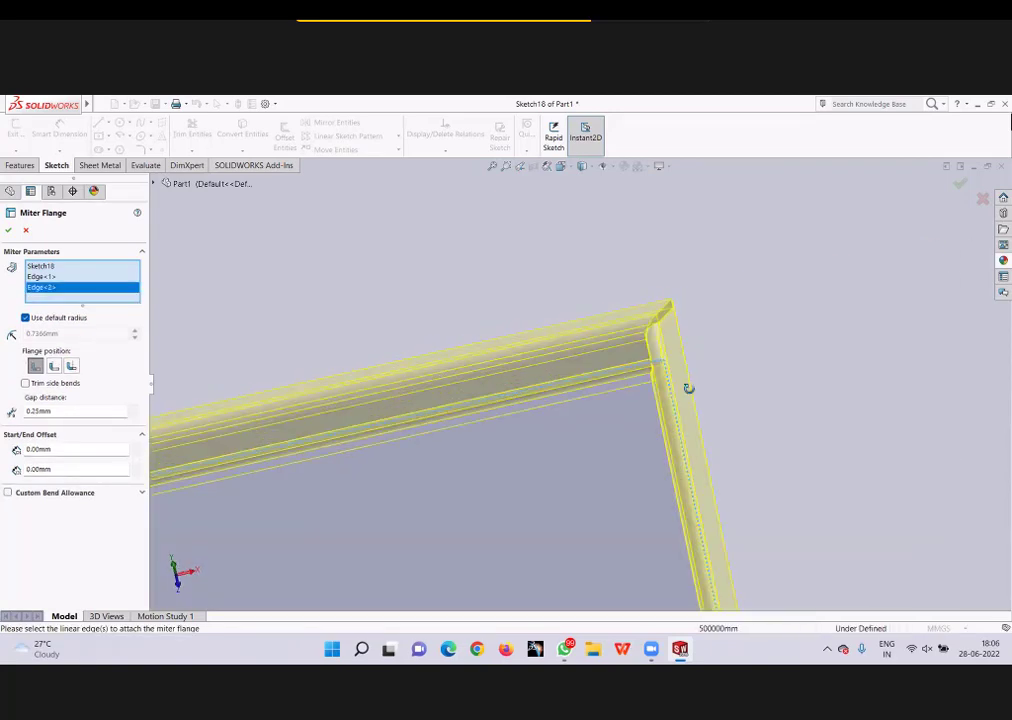
pyautogui.moveTo(688, 388); pyautogui.dragTo(677, 341, button='middle')
pyautogui.scroll(-1, 560, 306)
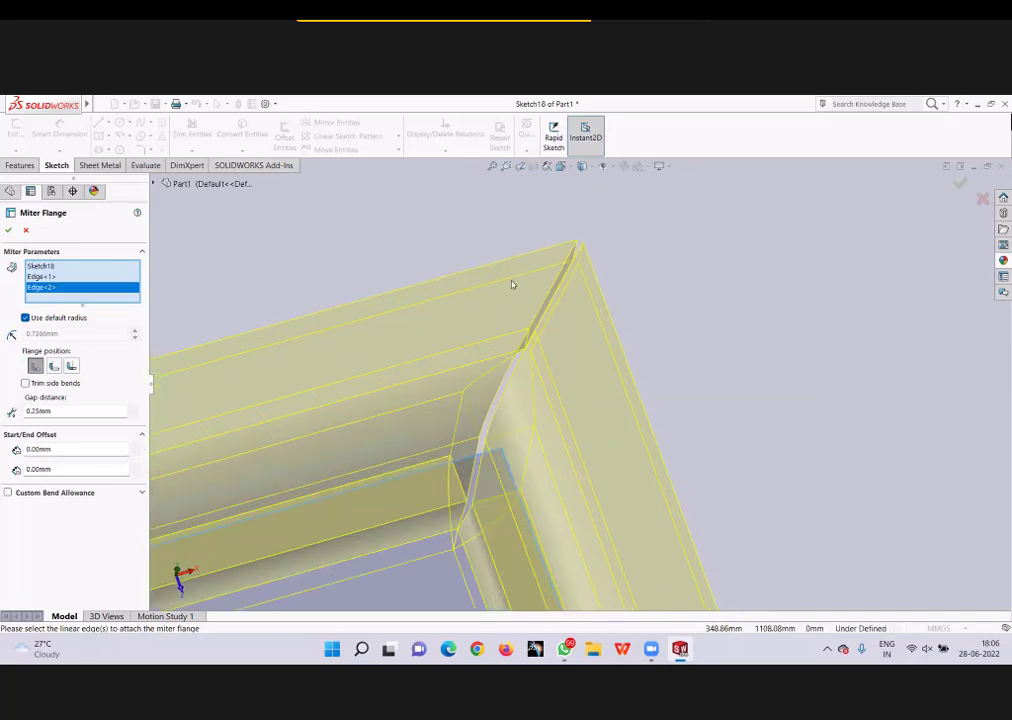
pyautogui.scroll(3, 534, 296)
pyautogui.scroll(2, 538, 305)
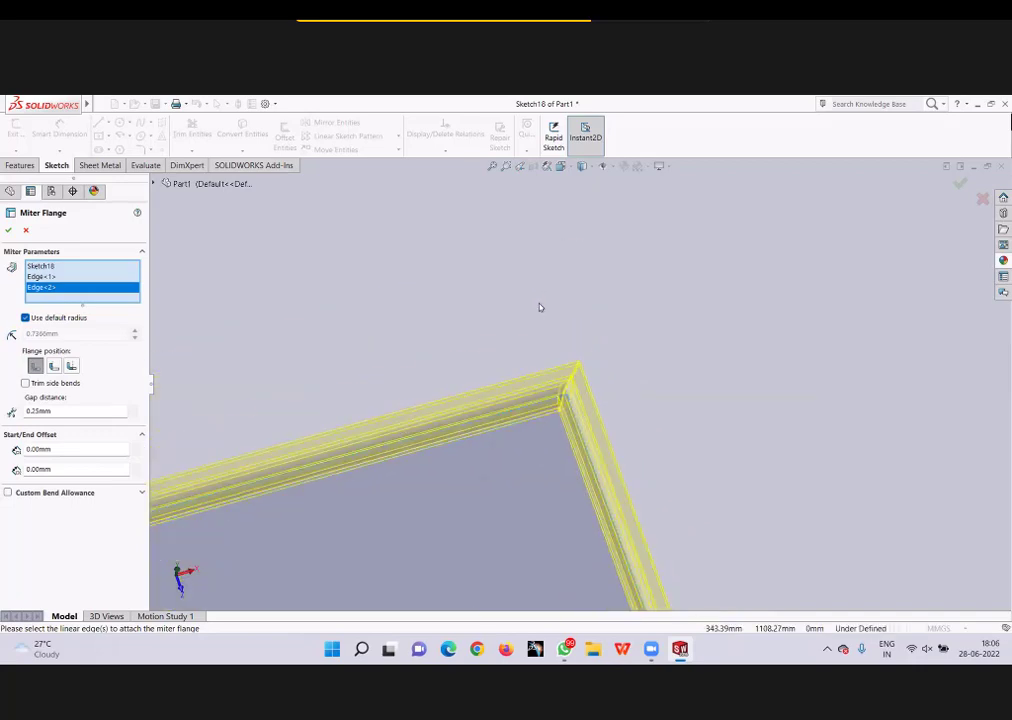
pyautogui.scroll(2, 570, 325)
pyautogui.scroll(2, 594, 440)
pyautogui.scroll(-5, 596, 452)
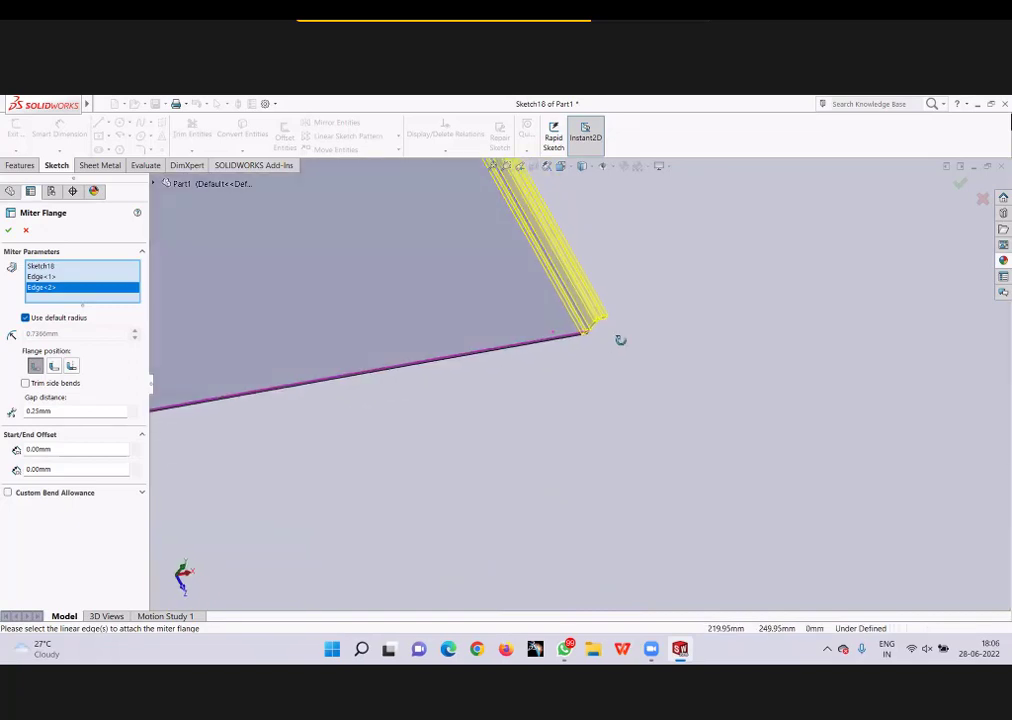
pyautogui.scroll(1, 425, 357)
pyautogui.scroll(-1, 336, 374)
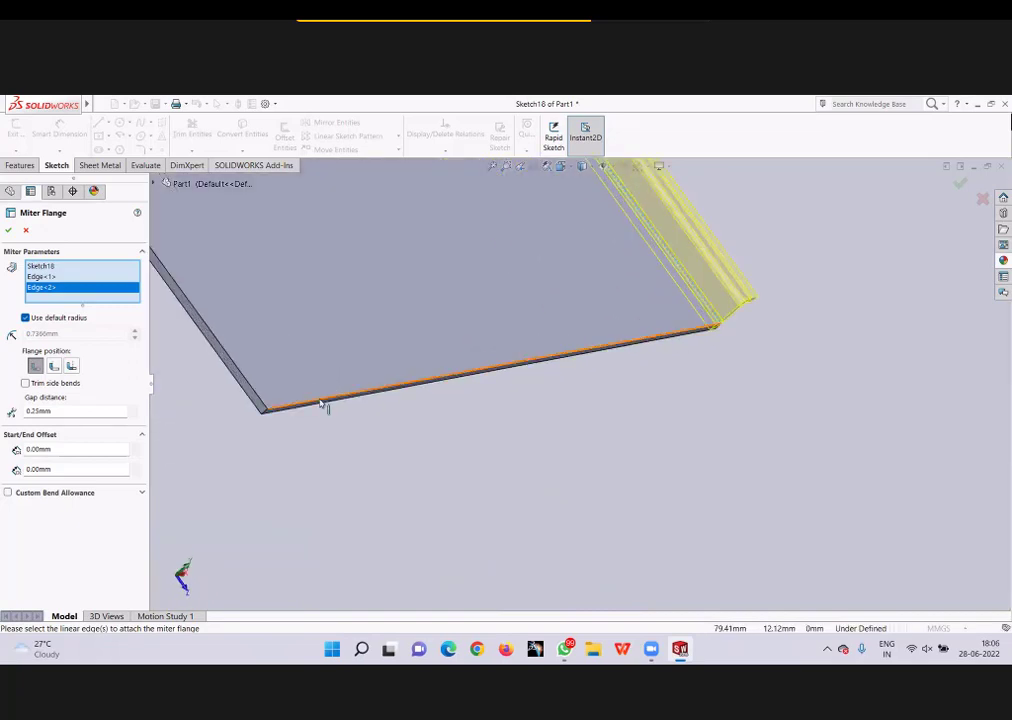
pyautogui.click(324, 403)
pyautogui.scroll(3, 410, 422)
pyautogui.scroll(2, 470, 430)
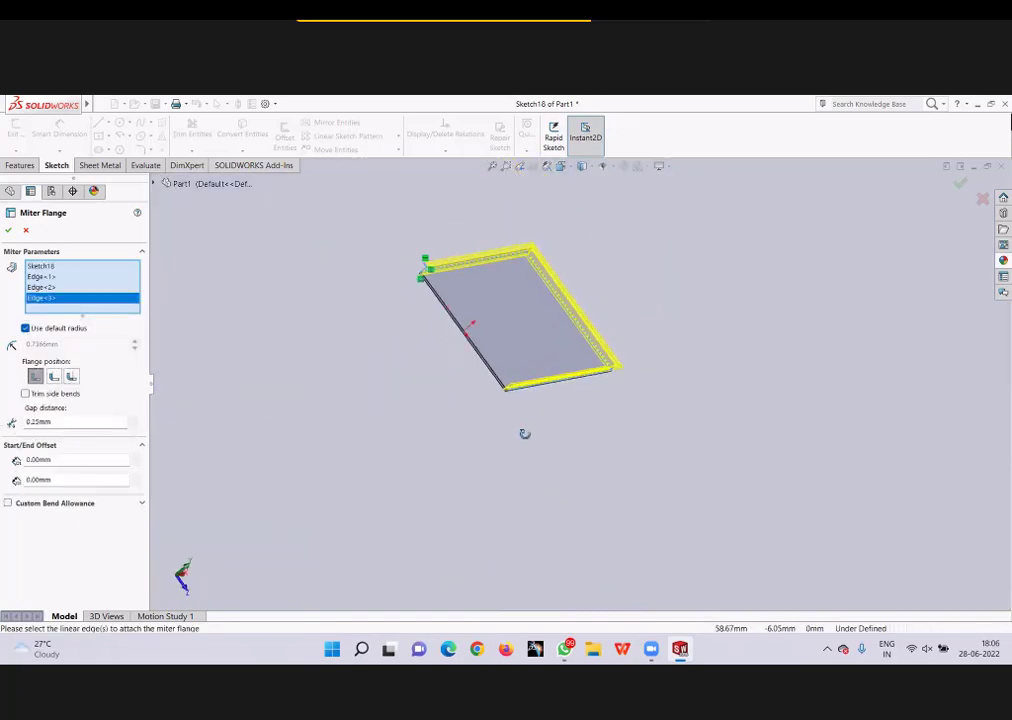
pyautogui.moveTo(524, 434); pyautogui.dragTo(646, 350, button='middle')
pyautogui.scroll(-3, 610, 300)
pyautogui.scroll(-2, 610, 352)
pyautogui.scroll(-1, 610, 352)
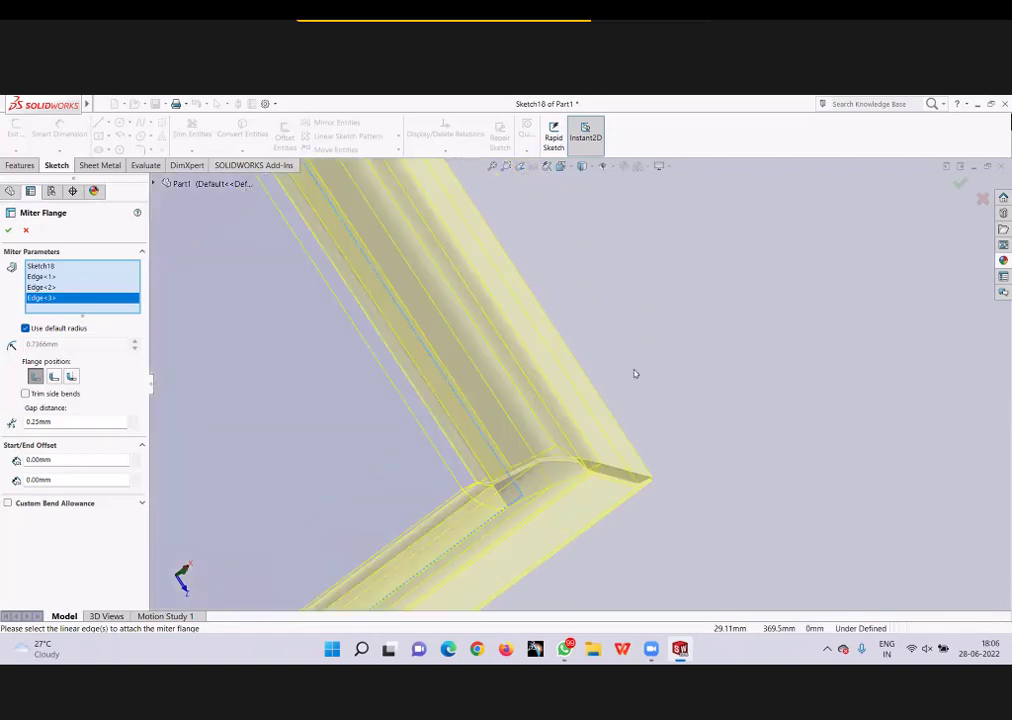
pyautogui.scroll(5, 673, 381)
pyautogui.scroll(1, 501, 400)
pyautogui.scroll(-2, 503, 368)
# Step: Add the plate's left edge to the preview, then cancel the miter flange
pyautogui.moveTo(503, 368); pyautogui.dragTo(440, 422, button='middle')
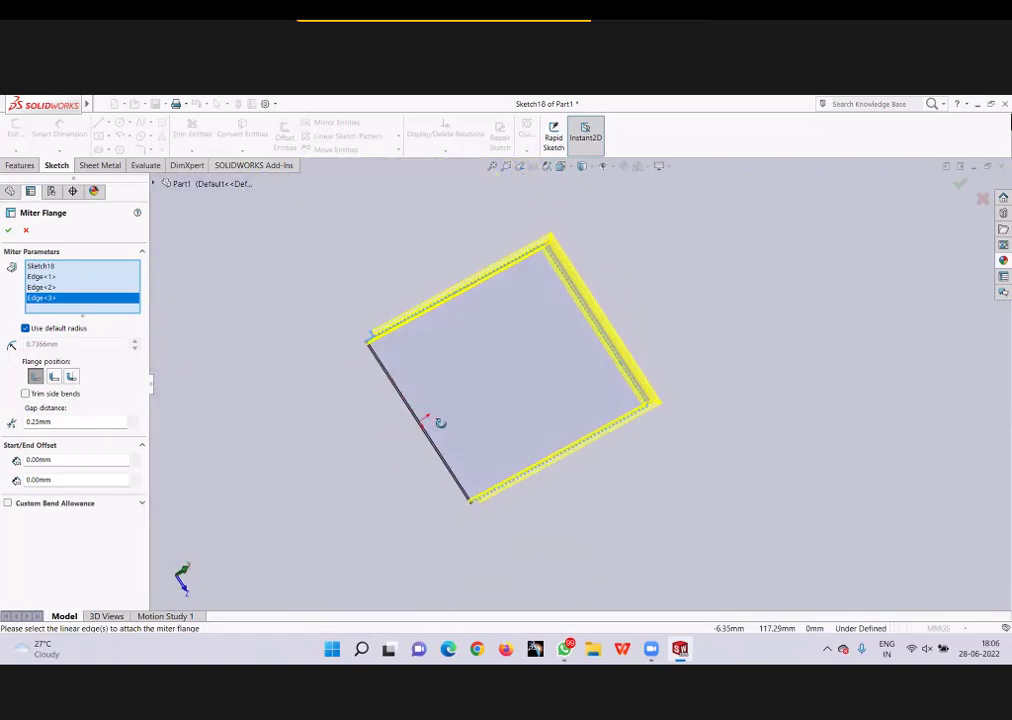
pyautogui.scroll(-4, 445, 420)
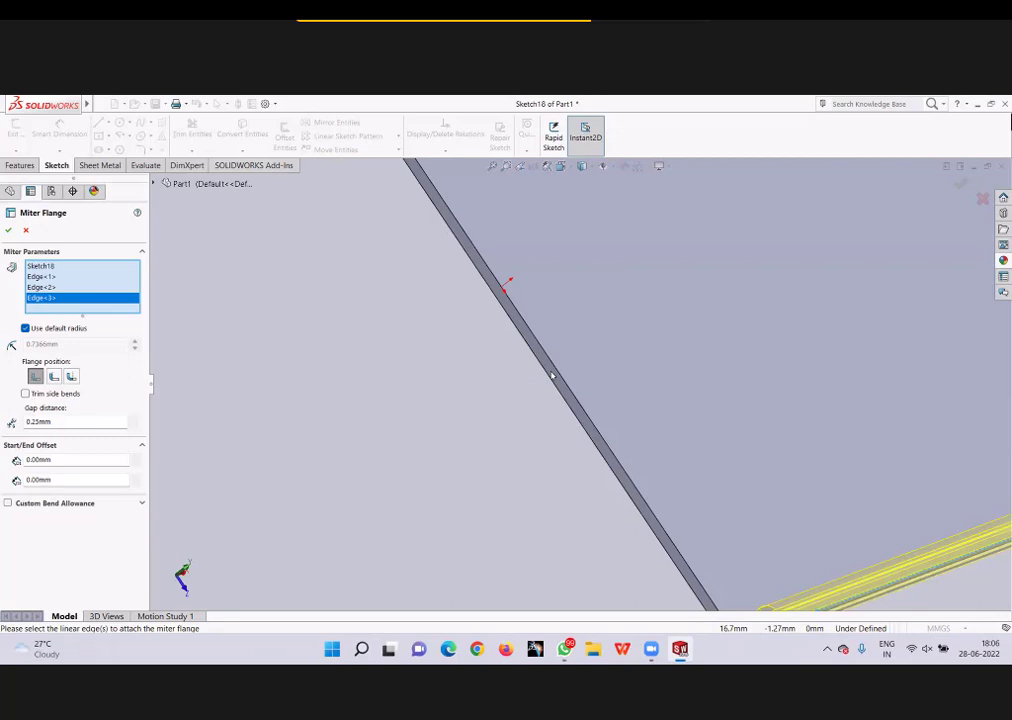
pyautogui.click(501, 363)
pyautogui.scroll(3, 465, 372)
pyautogui.moveTo(472, 354); pyautogui.dragTo(508, 397, button='middle')
pyautogui.scroll(1, 503, 390)
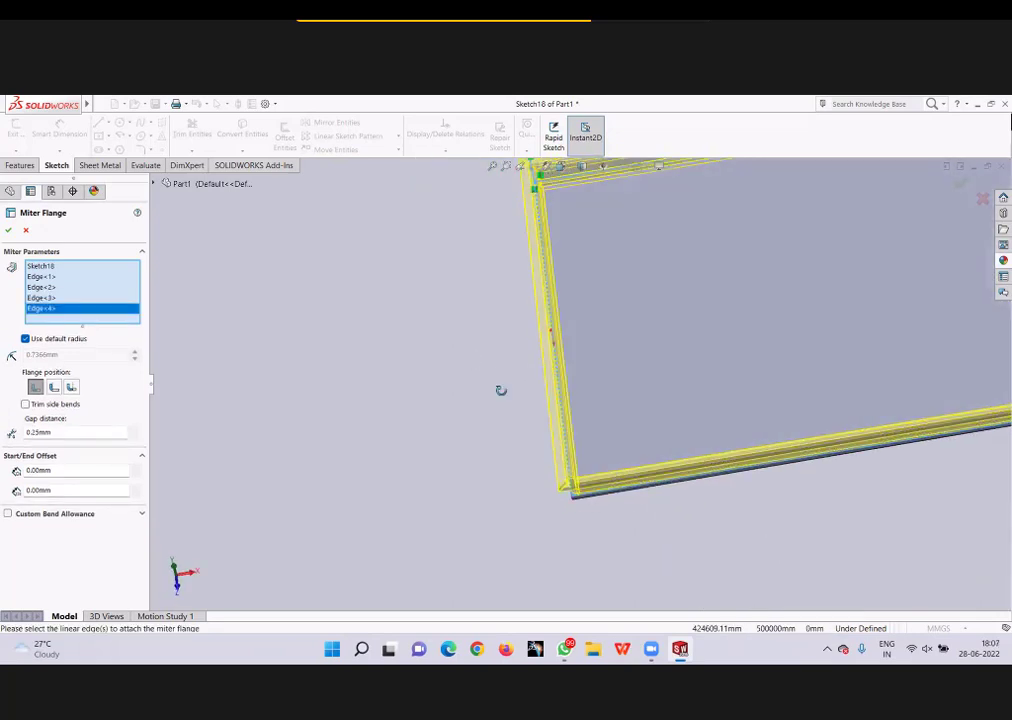
pyautogui.scroll(2, 503, 390)
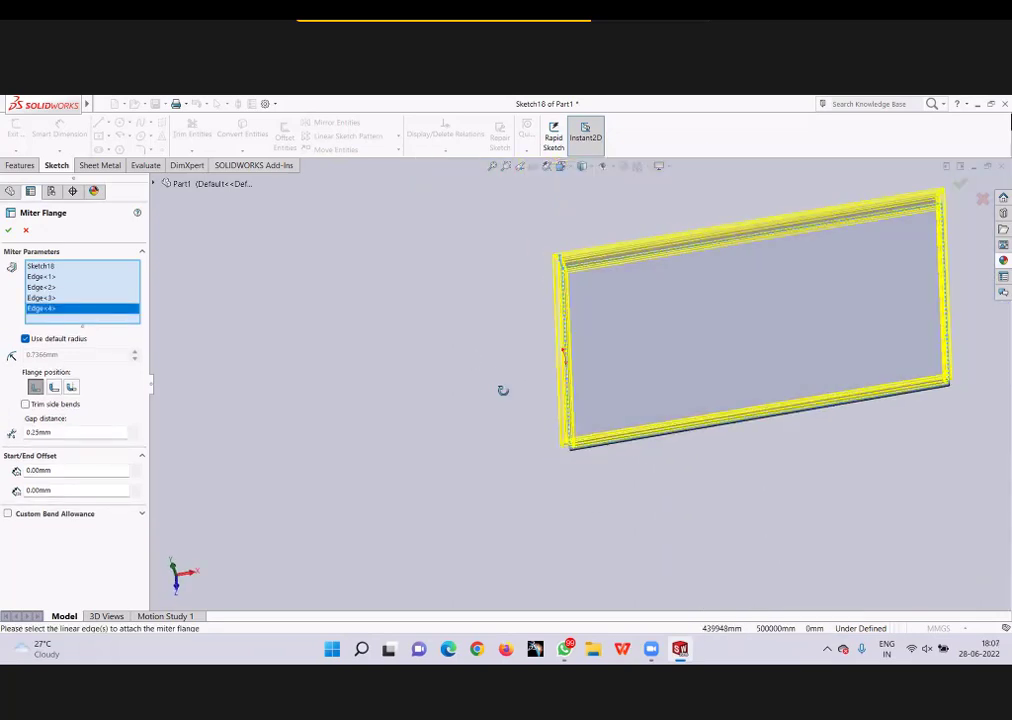
pyautogui.click(25, 231)
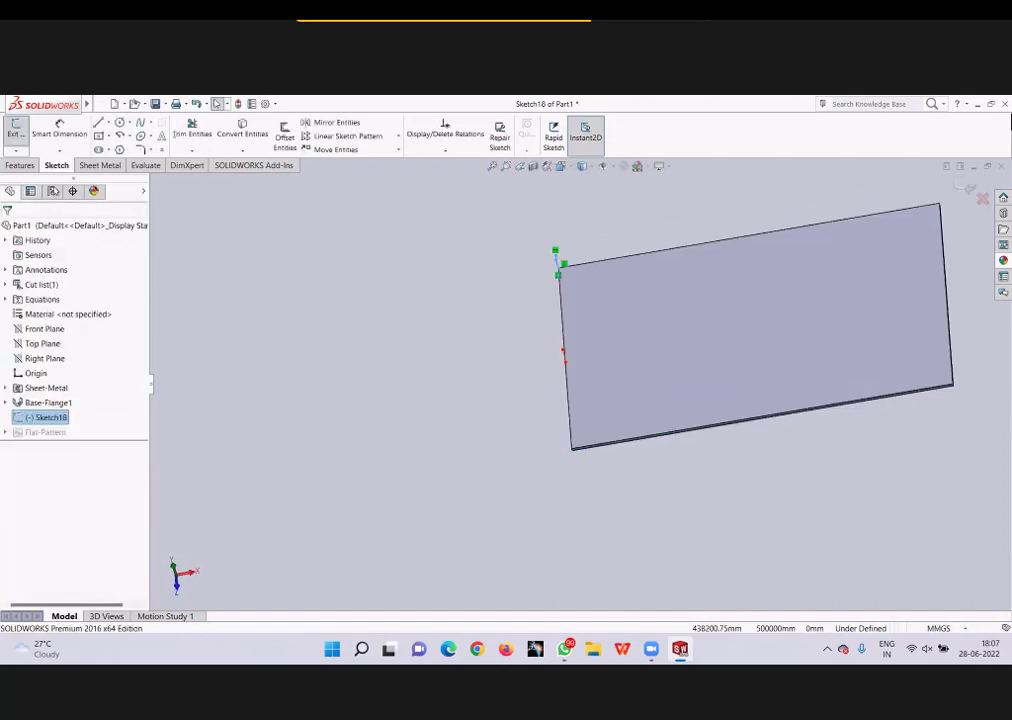
# Step: Exit the sketch and delete the leftover Sketch18 from the design tree
pyautogui.click(15, 128)
pyautogui.moveTo(479, 318)
pyautogui.mouseDown(button='middle')
pyautogui.moveTo(577, 295)
pyautogui.moveTo(567, 282)
pyautogui.mouseUp(button='middle')
pyautogui.scroll(-2, 550, 277)
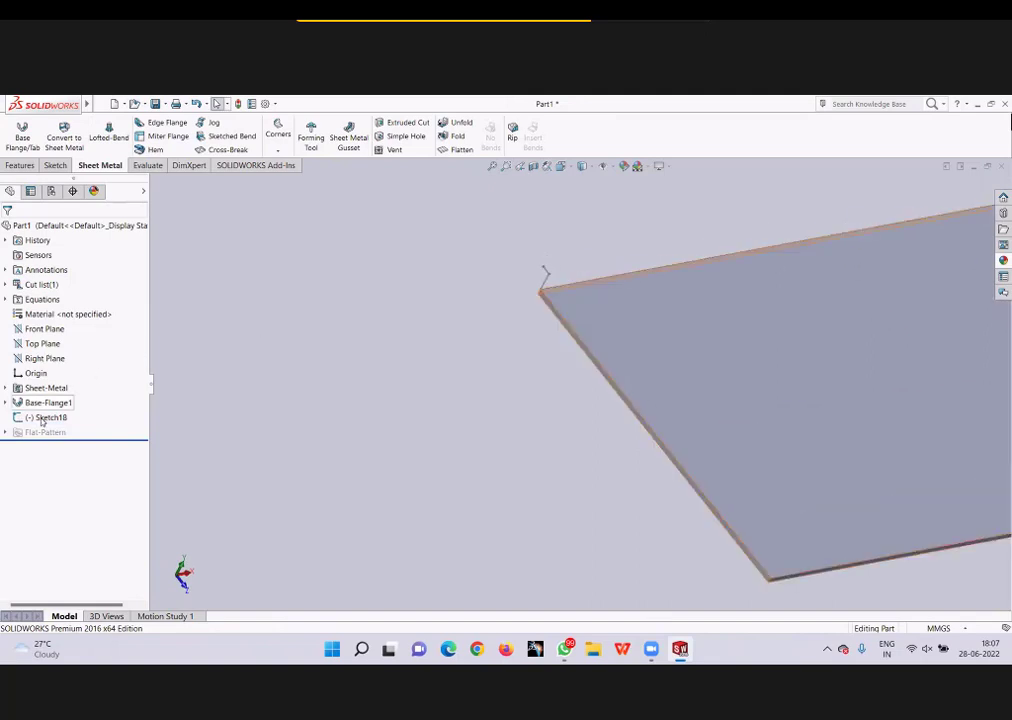
pyautogui.click(43, 418)
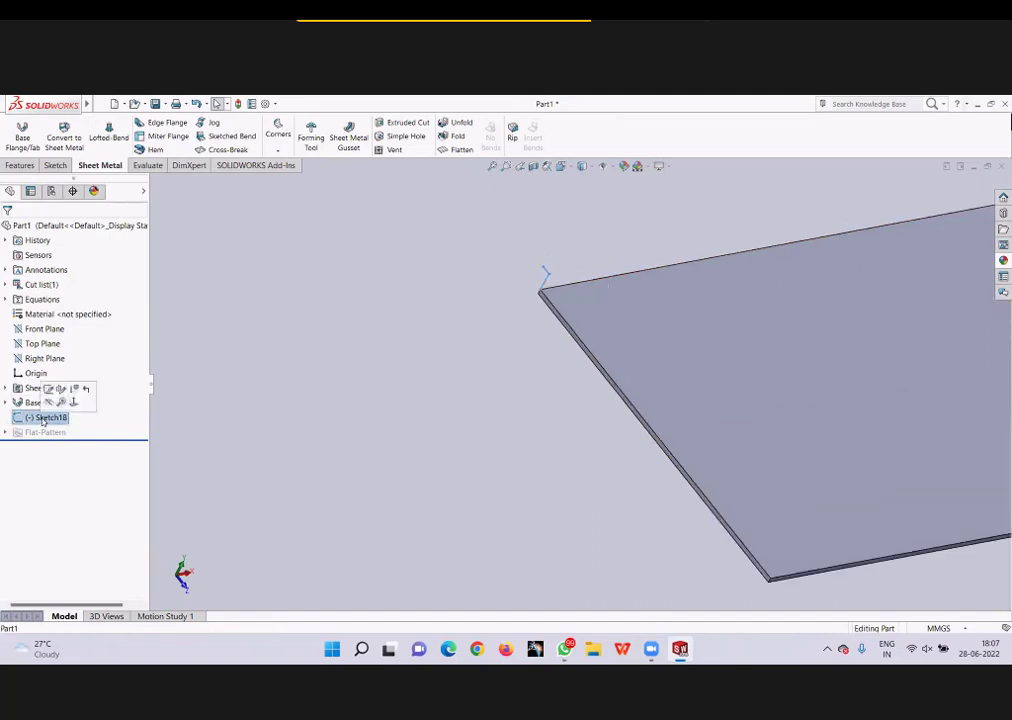
pyautogui.press('Delete')
pyautogui.click(582, 303)
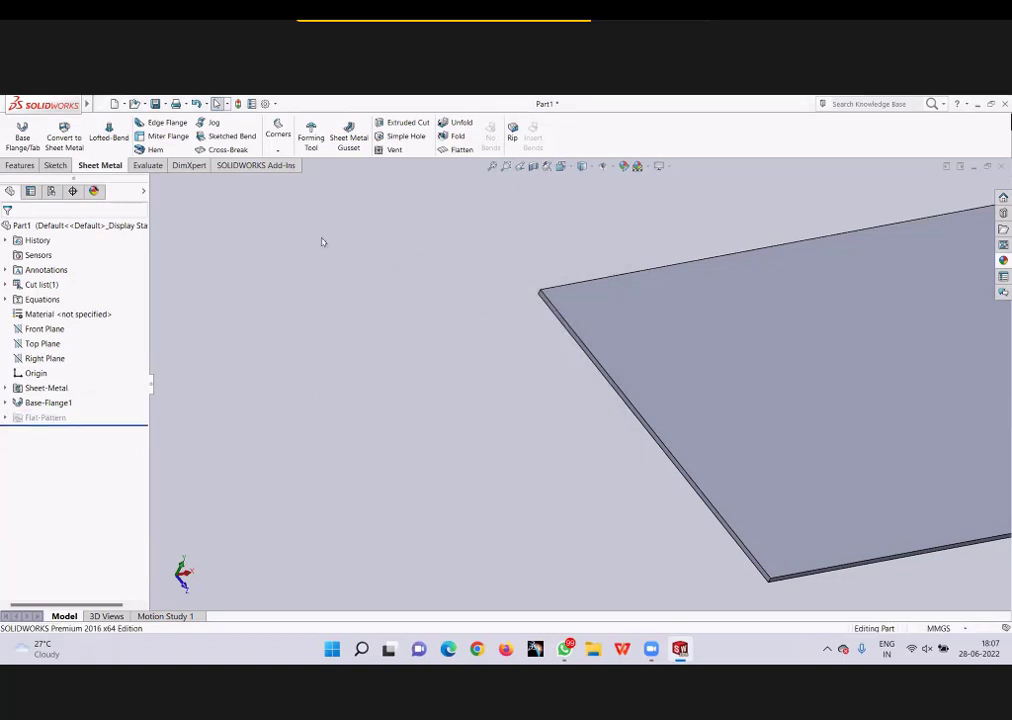
# Step: Start a miter flange on the plate's end edge and view its sketch plane Normal To
pyautogui.click(155, 136)
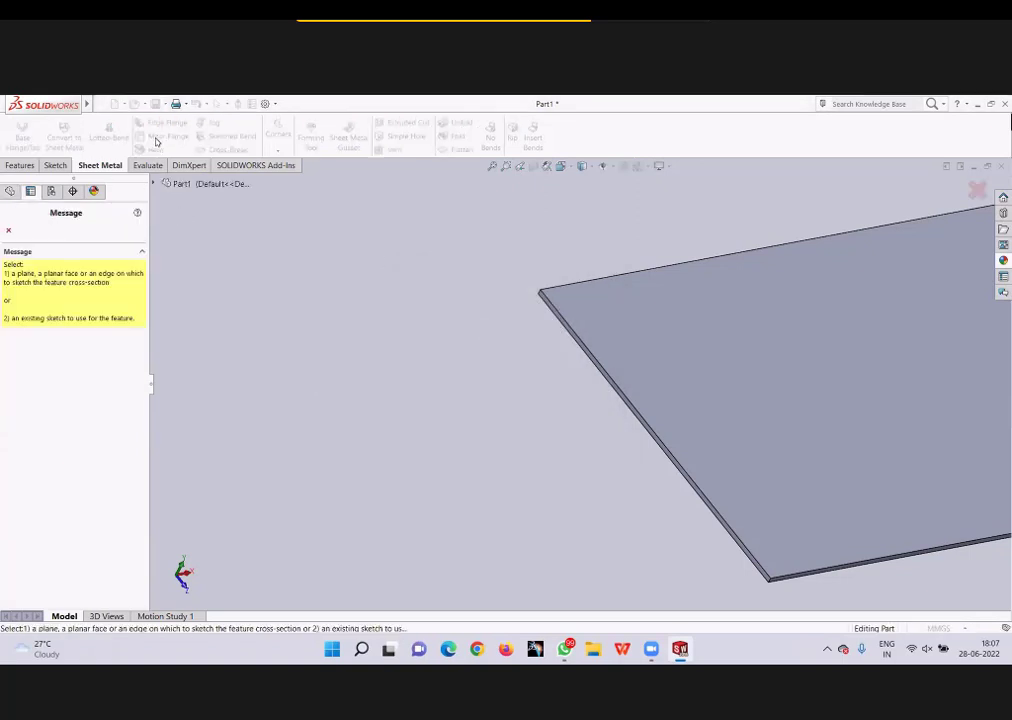
pyautogui.scroll(2, 547, 291)
pyautogui.scroll(2, 407, 352)
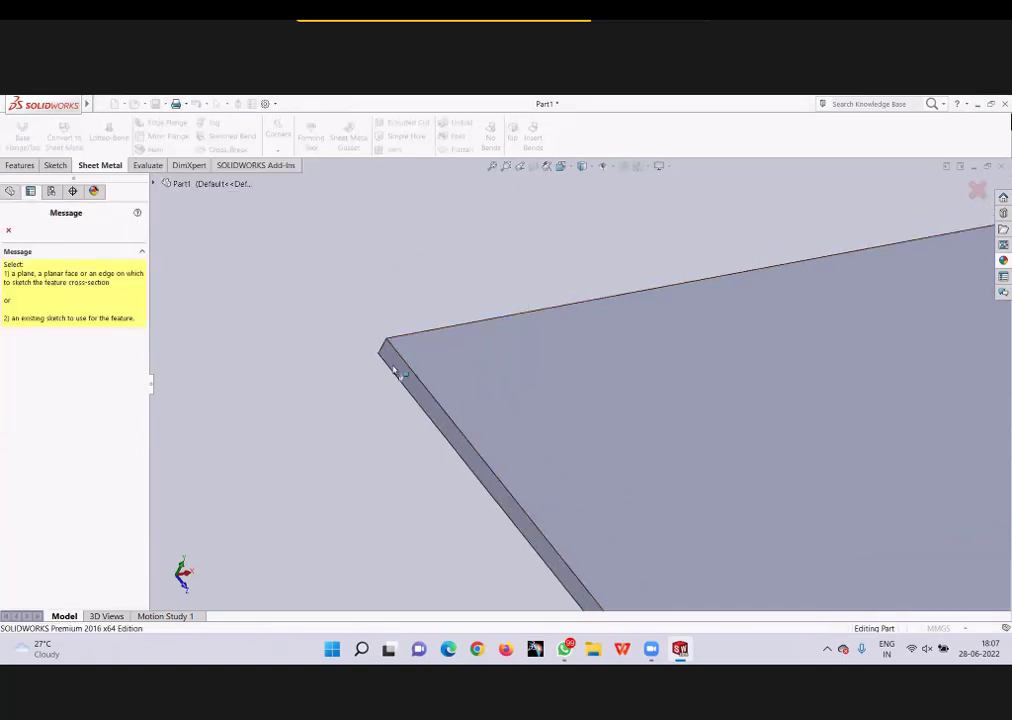
pyautogui.click(394, 369)
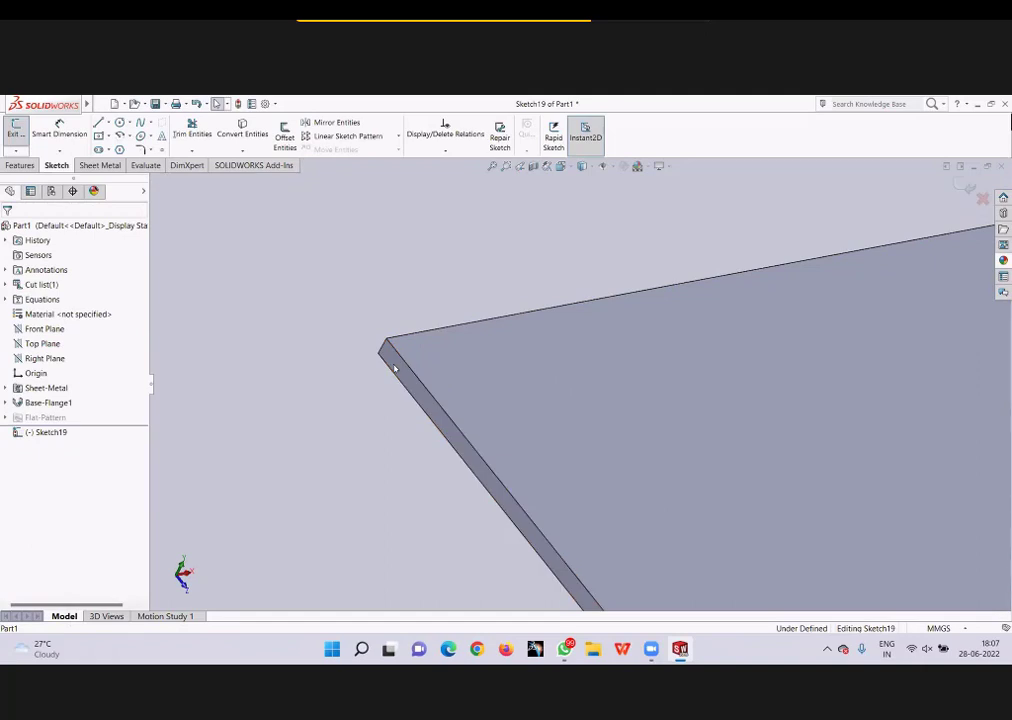
pyautogui.press('space')
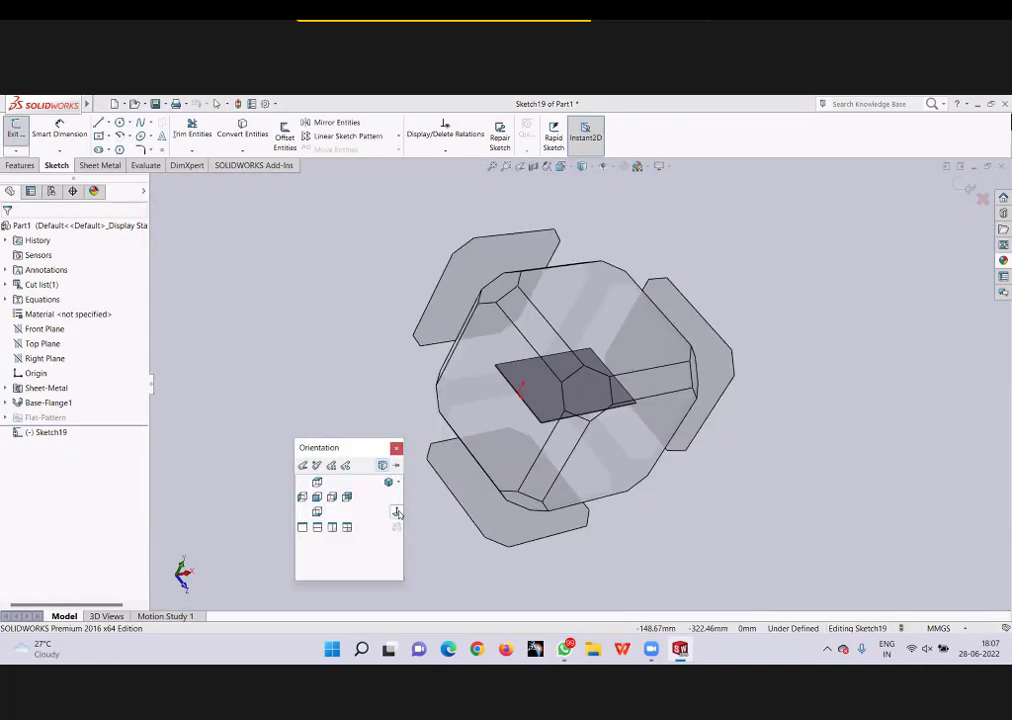
pyautogui.click(396, 512)
pyautogui.scroll(-2, 357, 408)
pyautogui.scroll(-2, 397, 337)
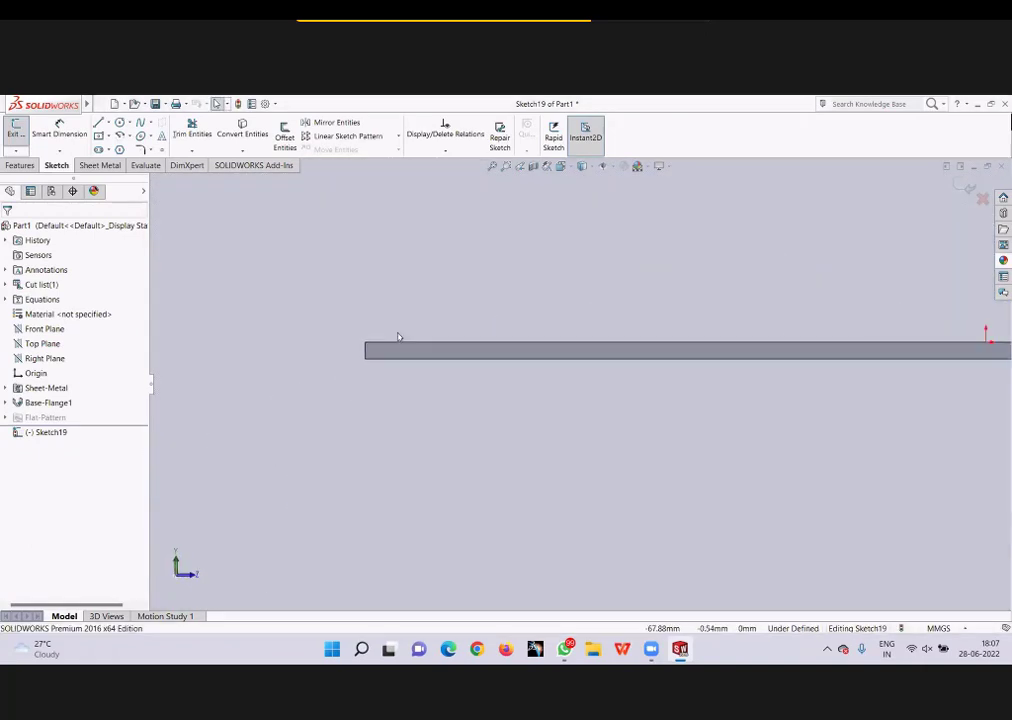
pyautogui.scroll(-3, 397, 337)
pyautogui.scroll(2, 386, 327)
pyautogui.scroll(2, 386, 327)
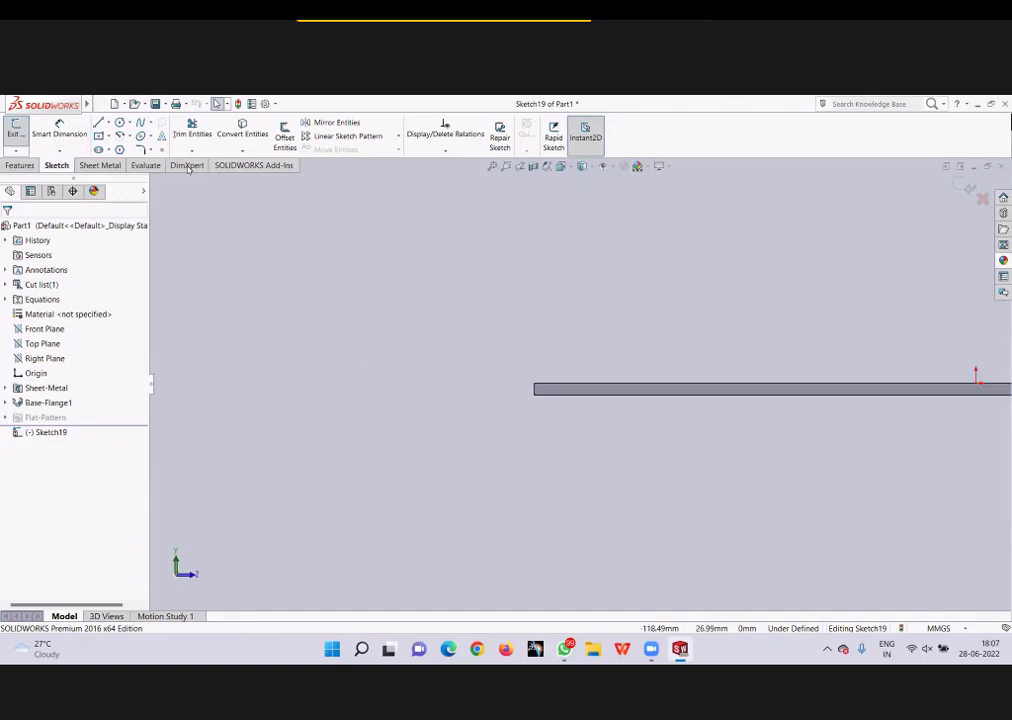
# Step: Draw a vertical line up from the plate corner and a horizontal top leg
pyautogui.press('l')
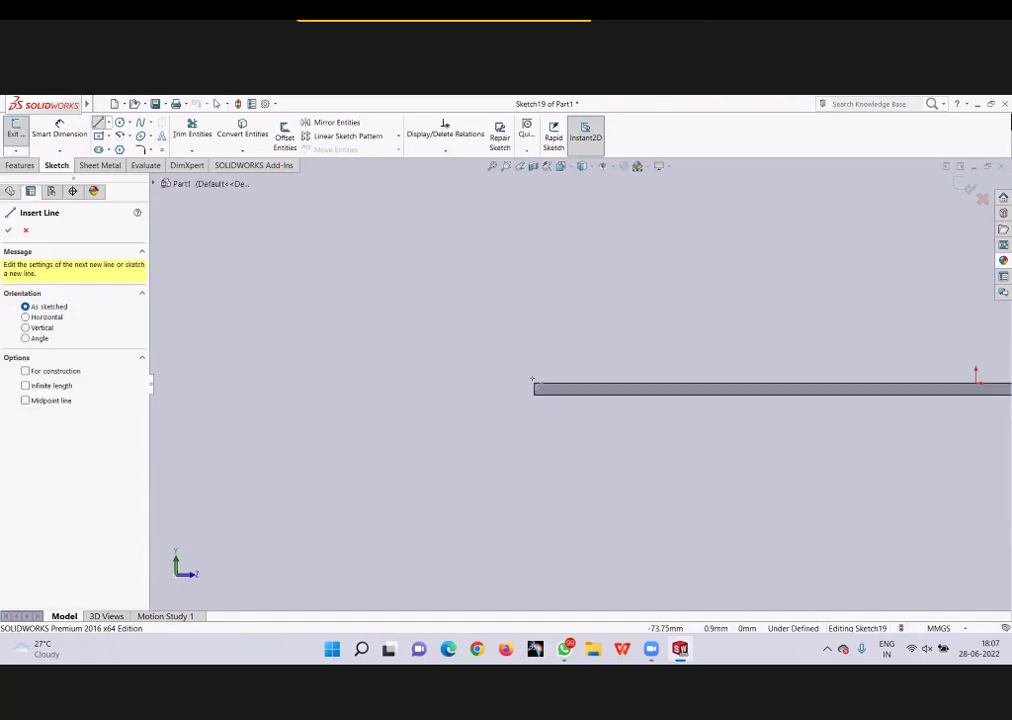
pyautogui.click(534, 386)
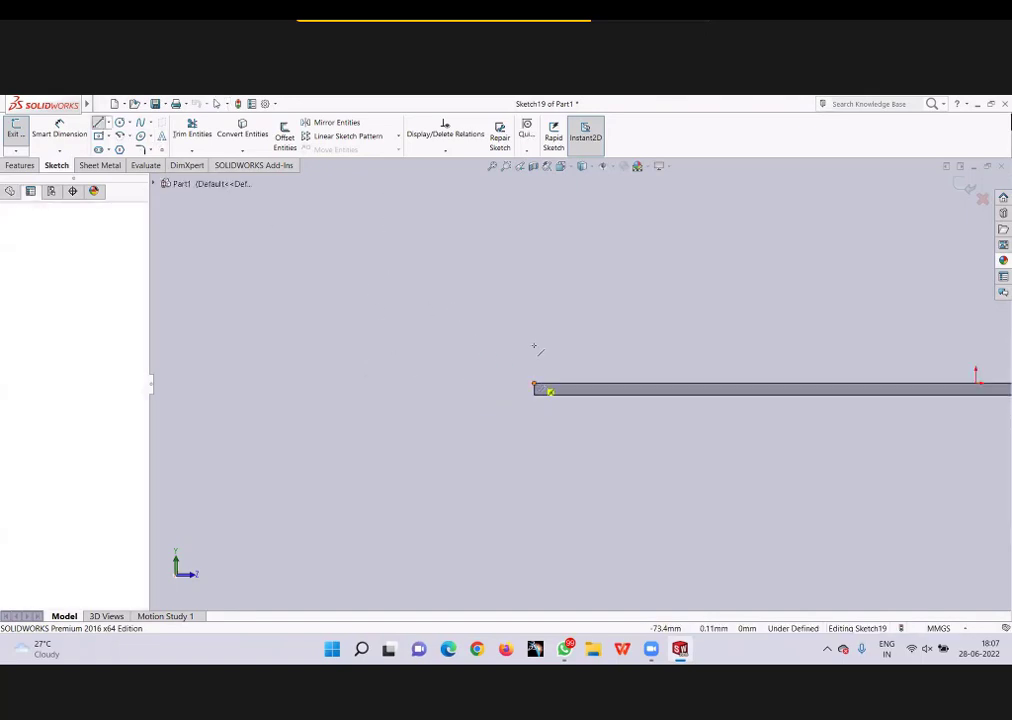
pyautogui.click(533, 193)
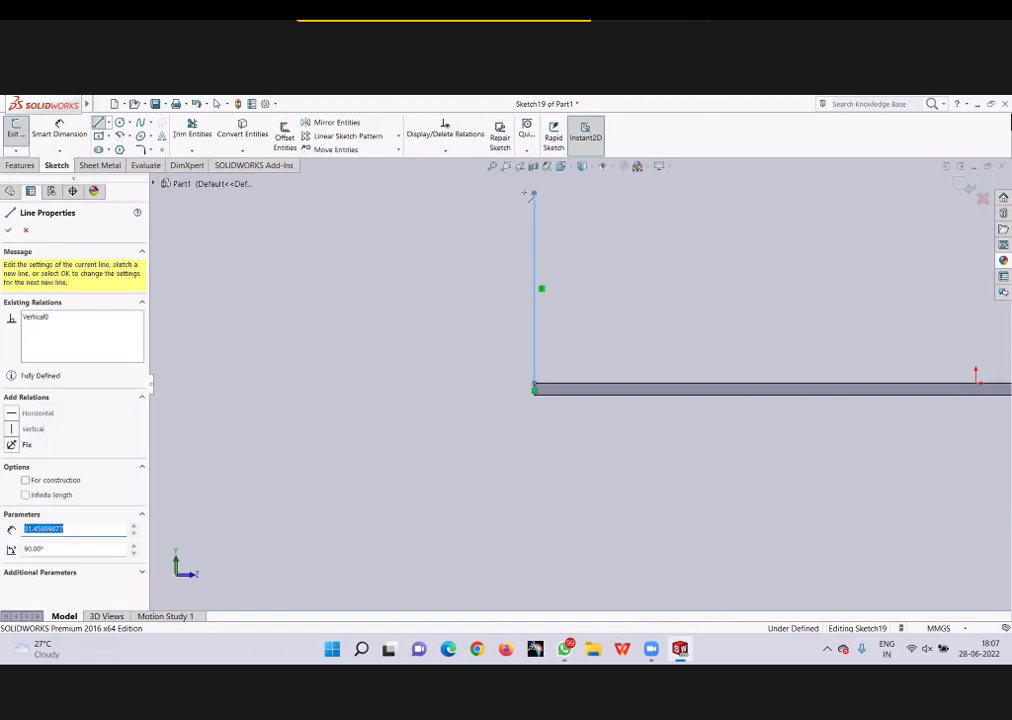
pyautogui.click(377, 193)
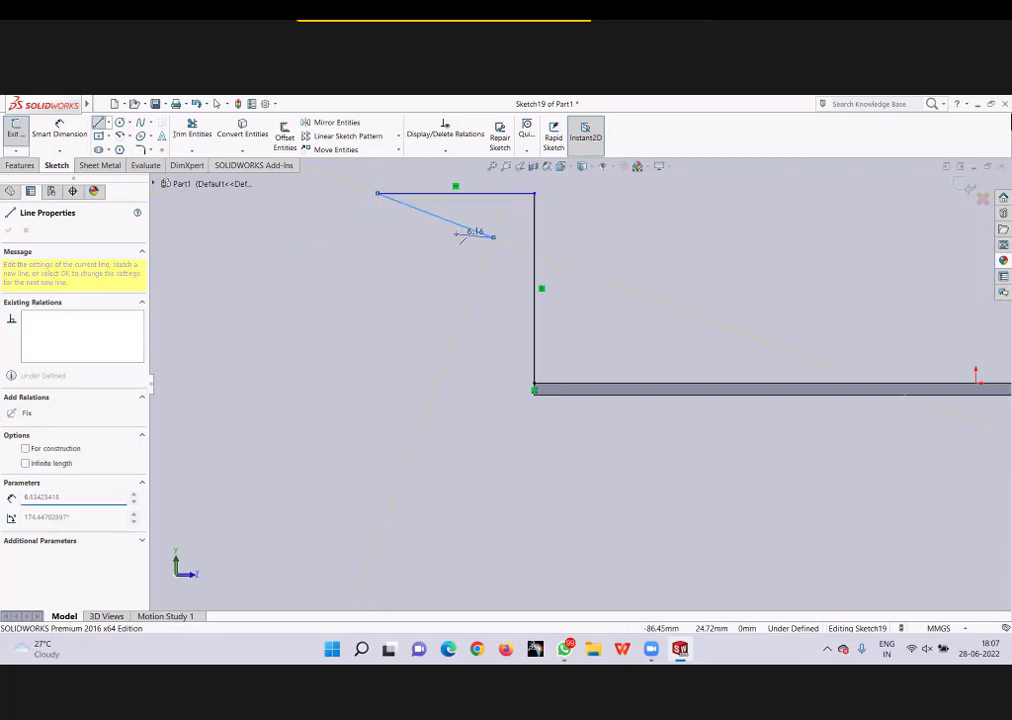
pyautogui.click(494, 237)
pyautogui.press('Escape')
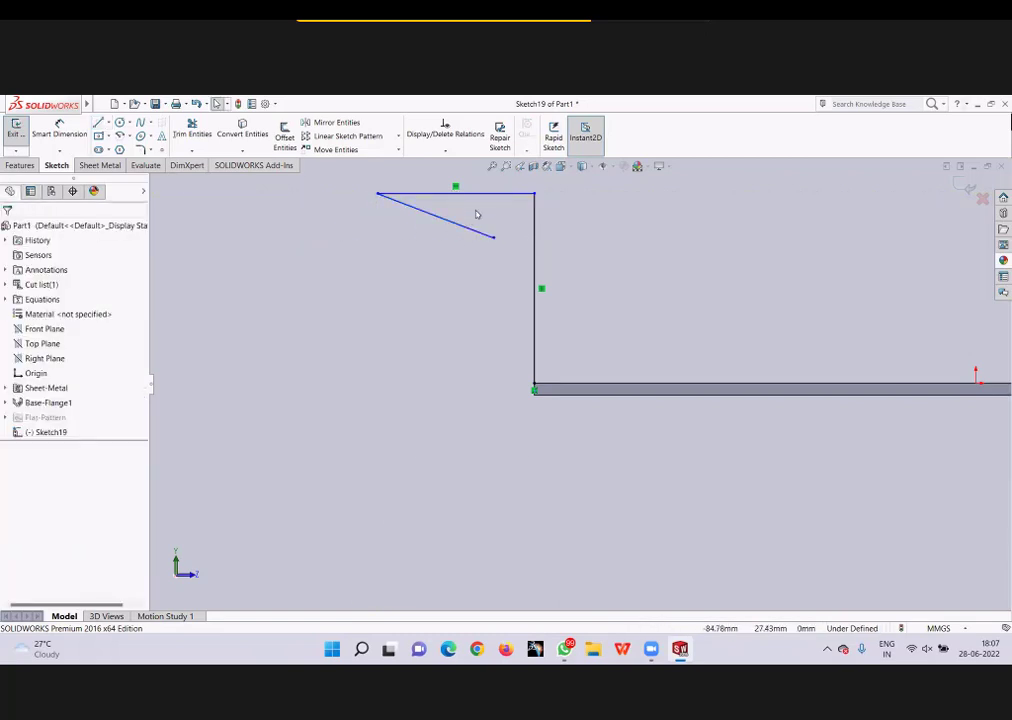
# Step: Delete the stray slanted line and drag the top leg's end over the plate
pyautogui.click(471, 228)
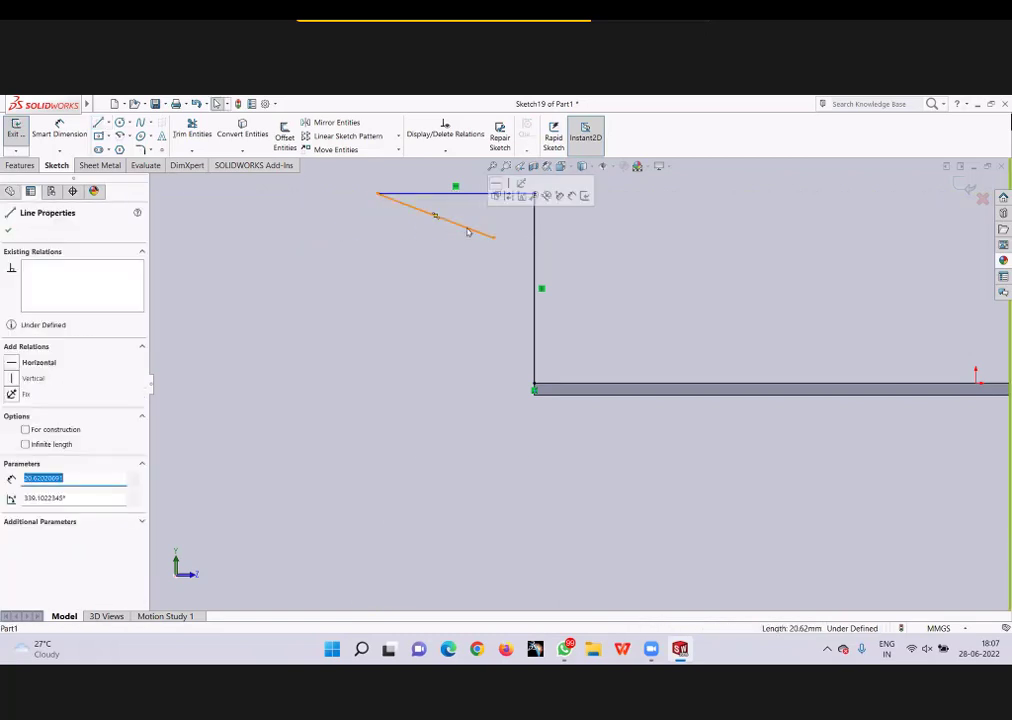
pyautogui.press('Delete')
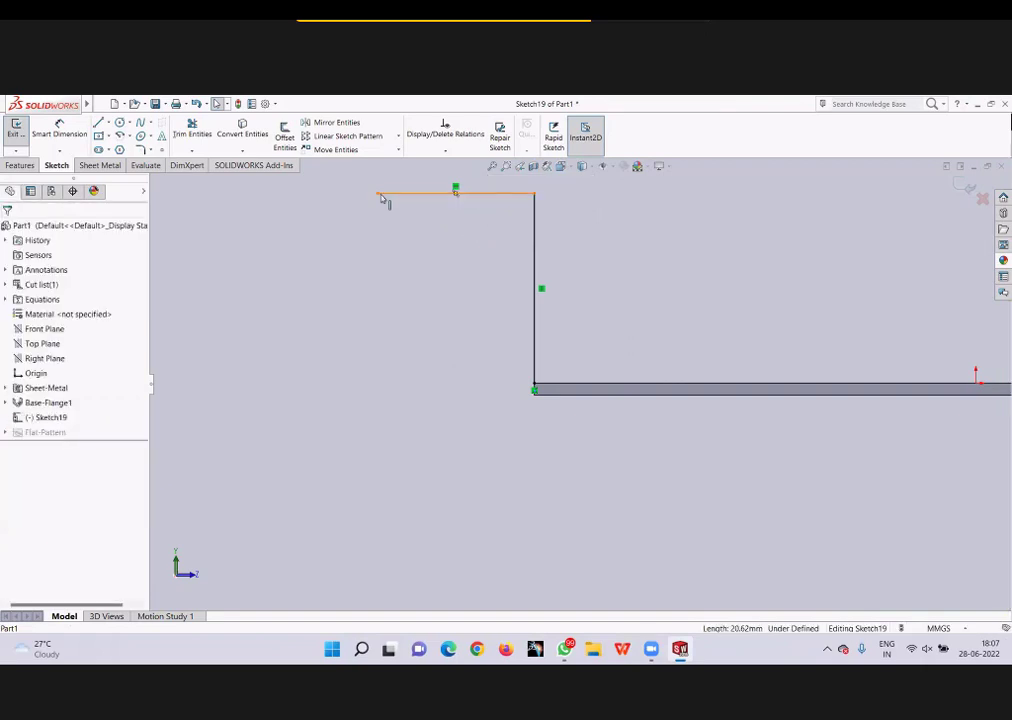
pyautogui.moveTo(377, 193); pyautogui.dragTo(671, 199)
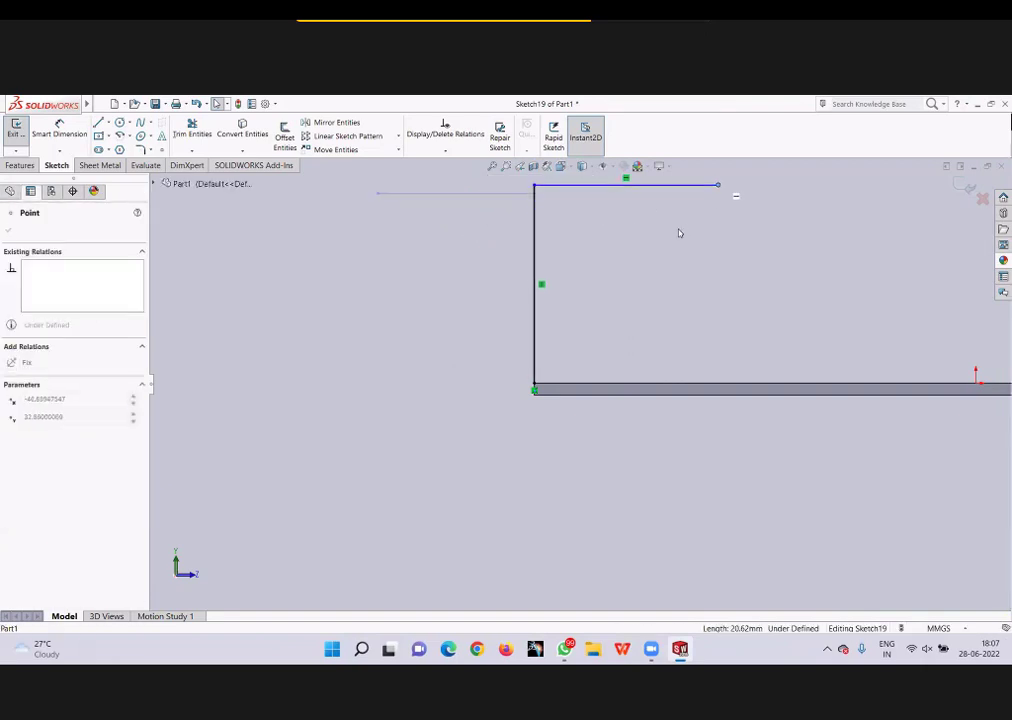
pyautogui.click(662, 282)
pyautogui.press('z')
pyautogui.moveTo(660, 288); pyautogui.dragTo(639, 334, button='middle')
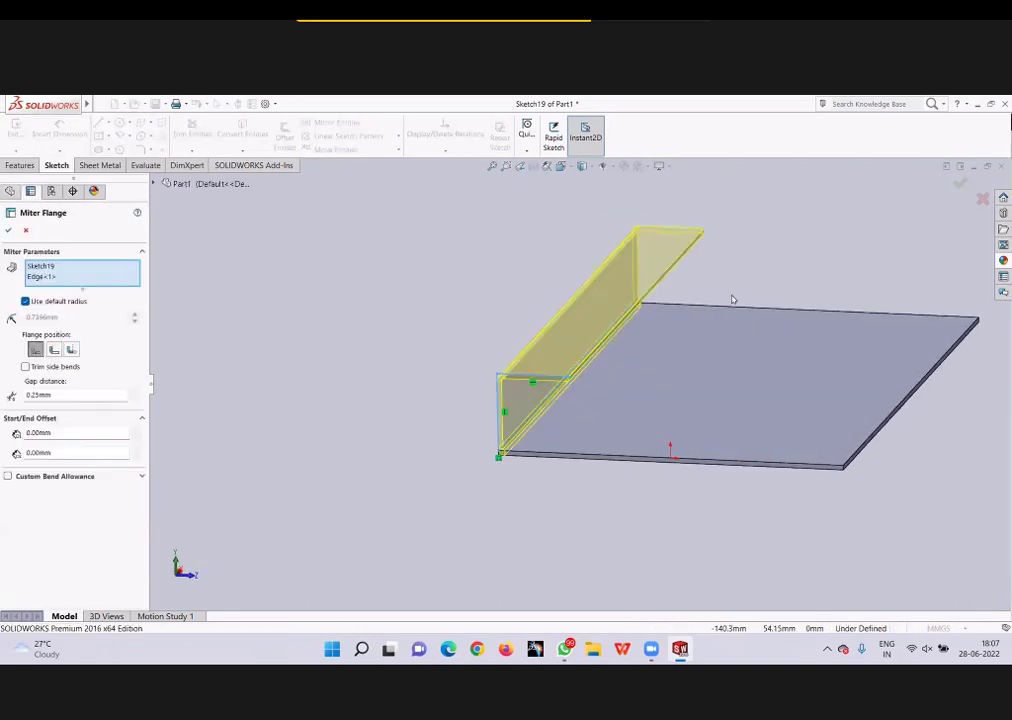
# Step: Add the plate's back top, right and front bottom edges to the miter flange
pyautogui.scroll(-2, 652, 314)
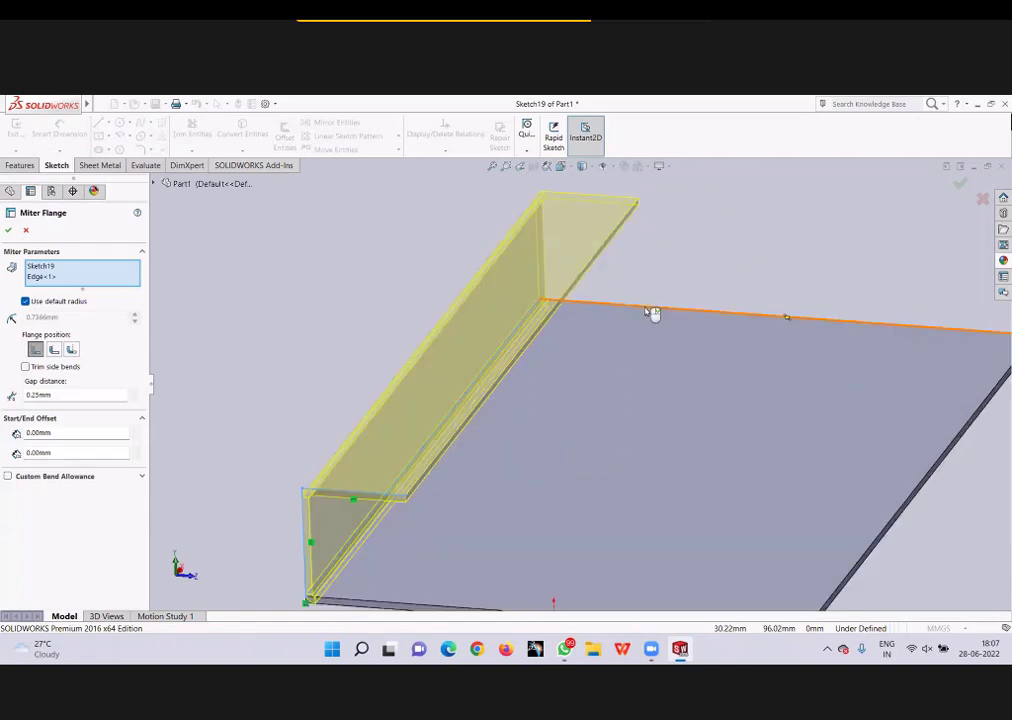
pyautogui.click(636, 308)
pyautogui.scroll(2, 640, 311)
pyautogui.scroll(-1, 811, 350)
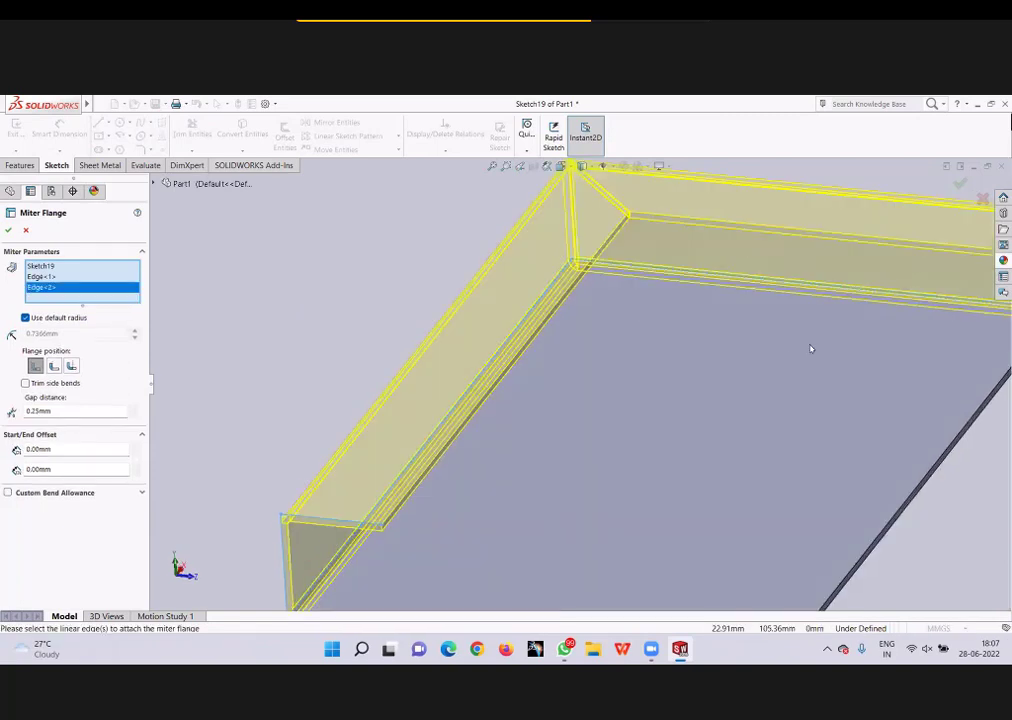
pyautogui.scroll(2, 798, 348)
pyautogui.click(797, 348)
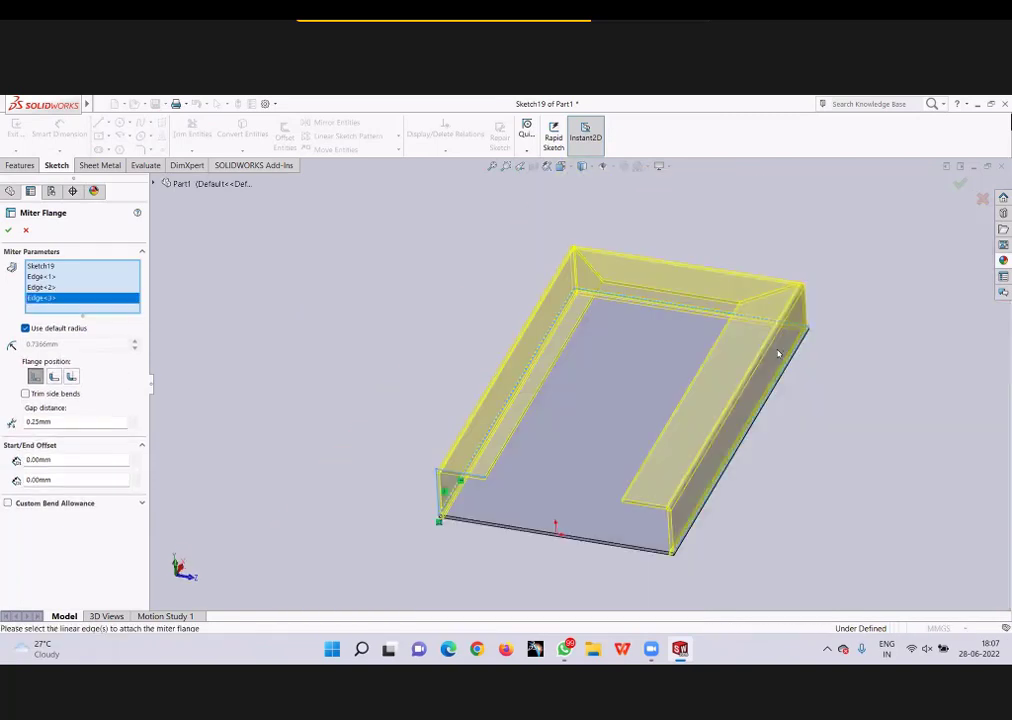
pyautogui.scroll(2, 630, 468)
pyautogui.scroll(1, 541, 471)
pyautogui.scroll(-2, 541, 471)
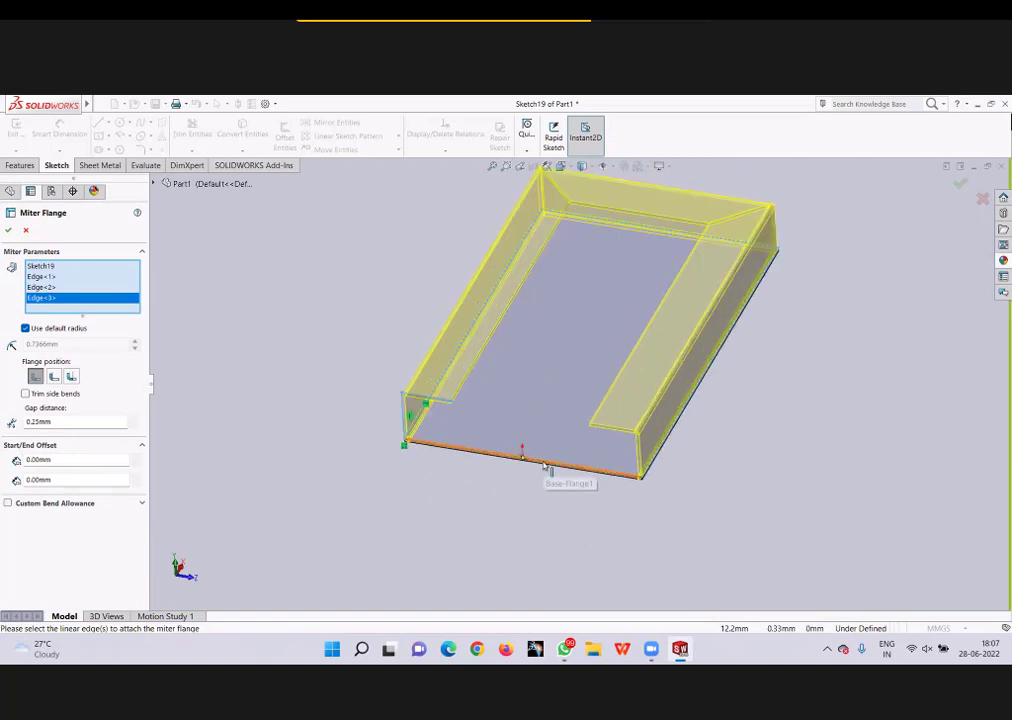
pyautogui.click(548, 467)
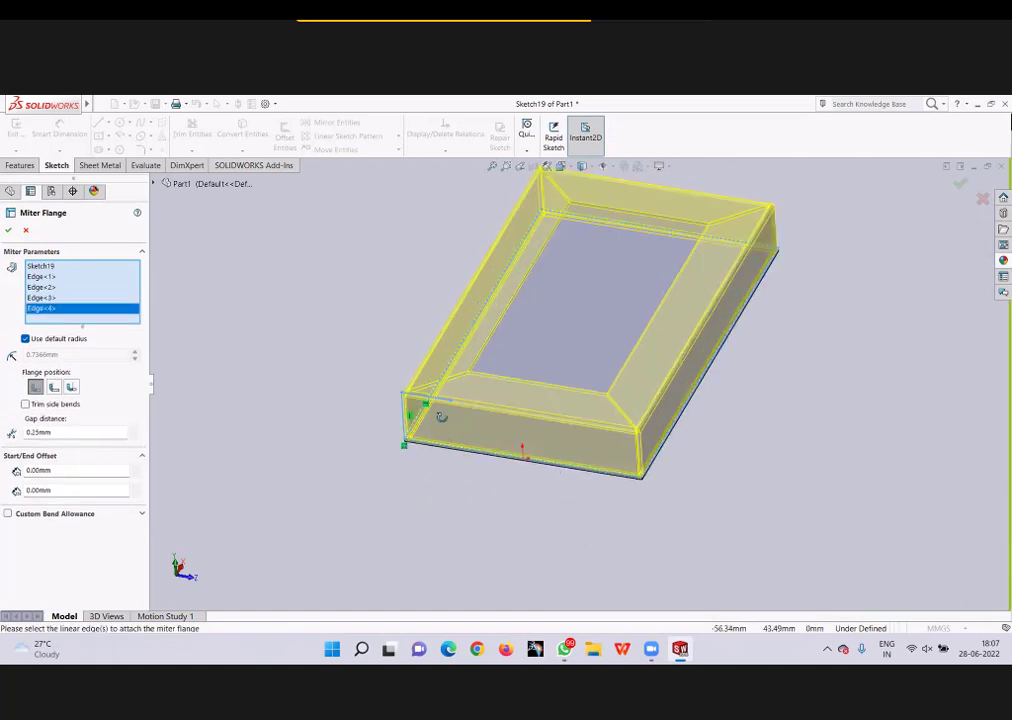
pyautogui.moveTo(441, 413); pyautogui.dragTo(433, 380, button='middle')
pyautogui.moveTo(530, 400); pyautogui.dragTo(486, 384, button='middle')
pyautogui.scroll(-2, 171, 321)
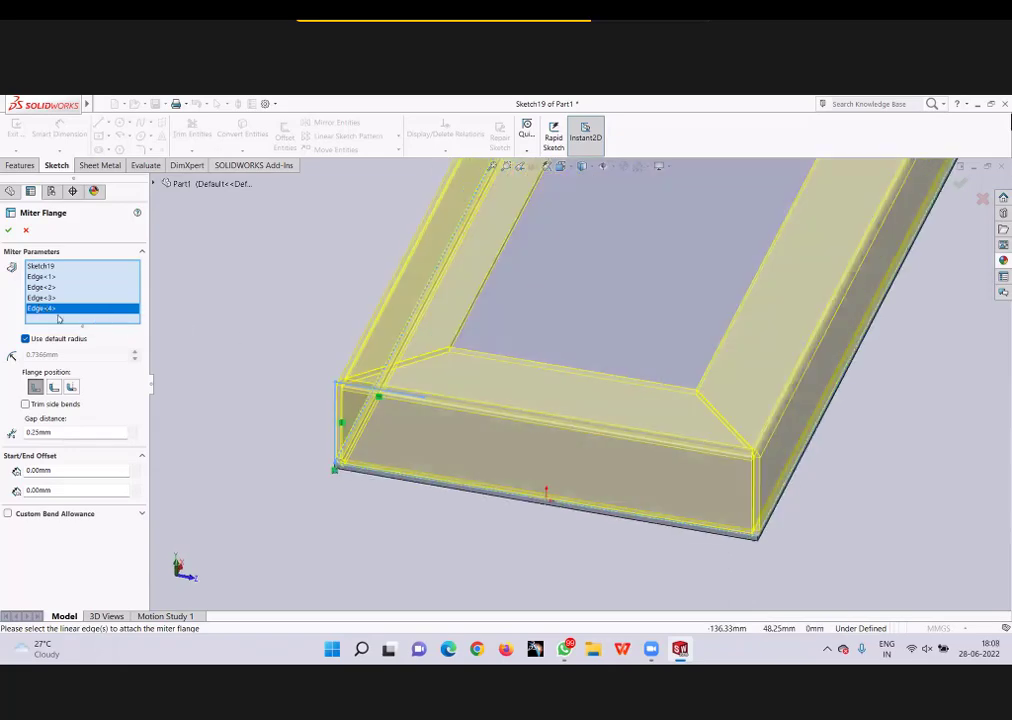
# Step: Remove the three extra edges, reselect the front bottom edge and create Miter Flange1
pyautogui.rightClick(38, 310)
pyautogui.click(72, 325)
pyautogui.rightClick(42, 298)
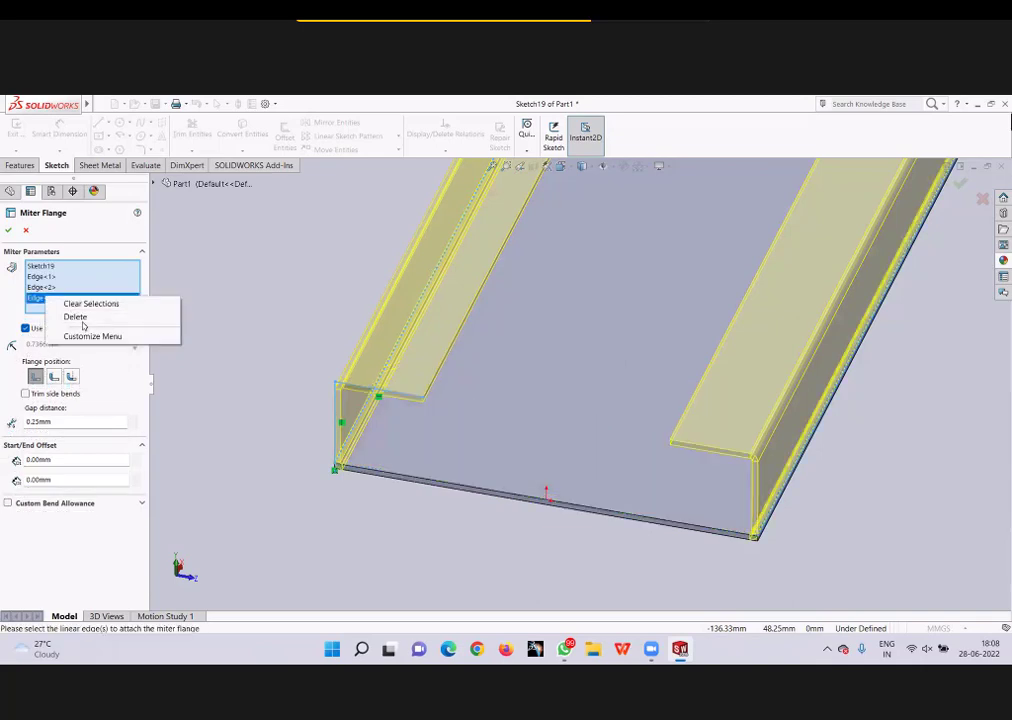
pyautogui.click(72, 316)
pyautogui.rightClick(42, 287)
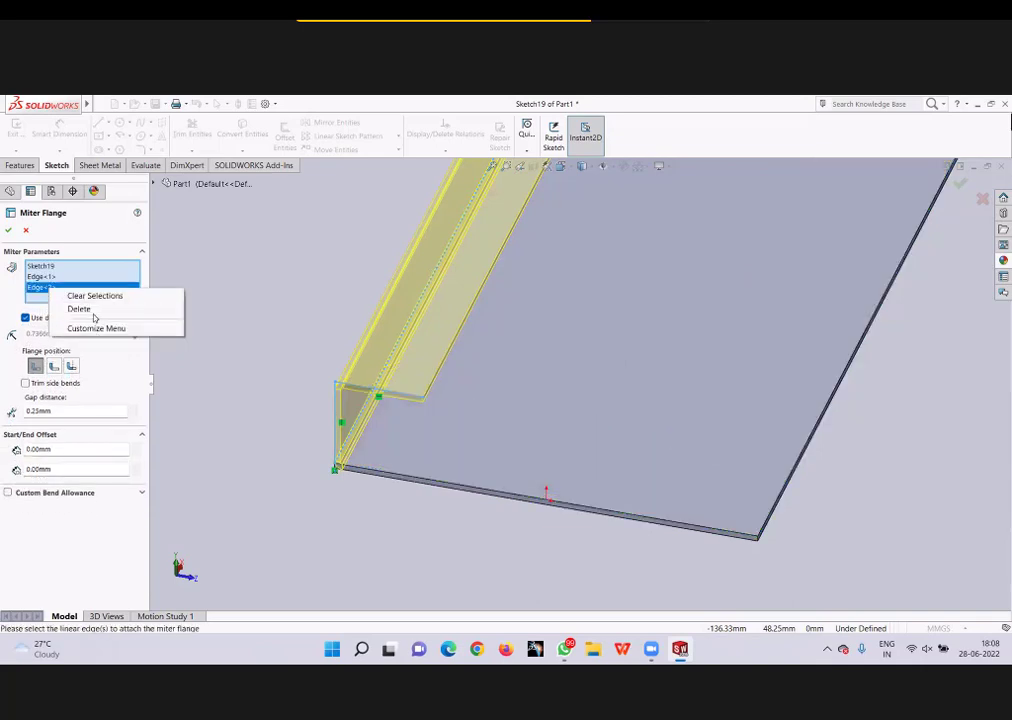
pyautogui.click(88, 309)
pyautogui.scroll(1, 453, 417)
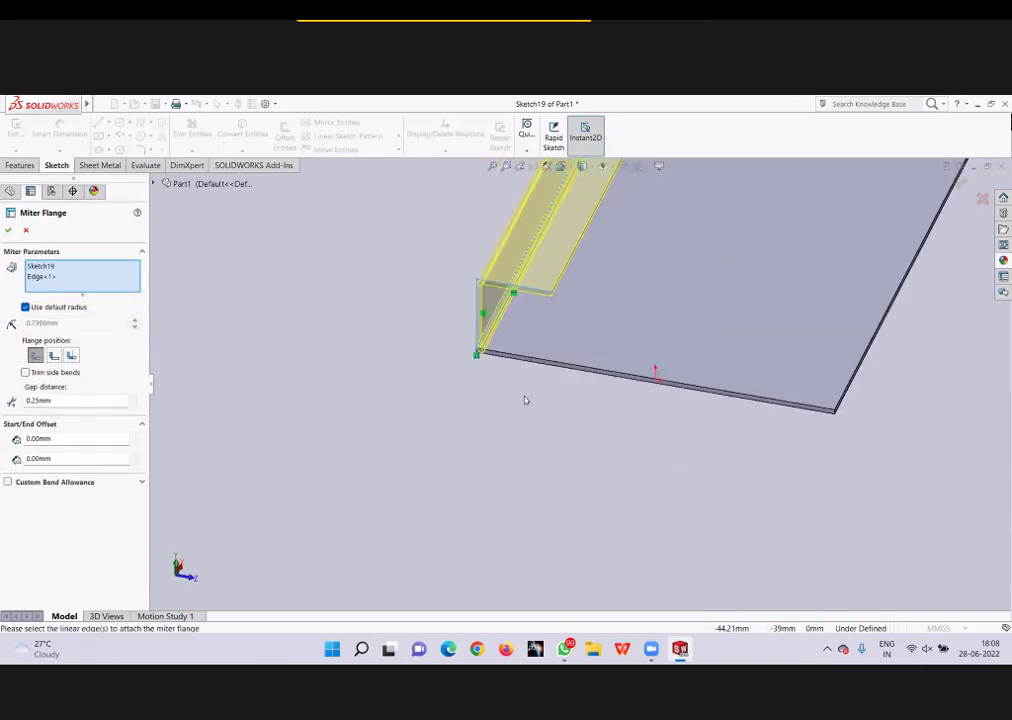
pyautogui.scroll(-3, 492, 300)
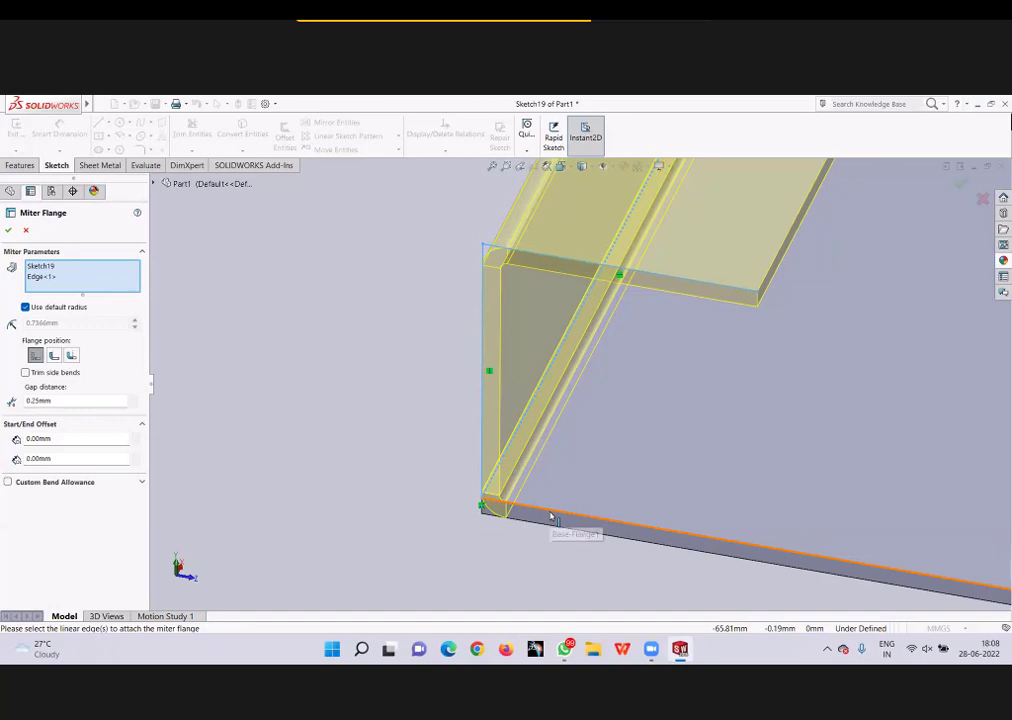
pyautogui.click(551, 516)
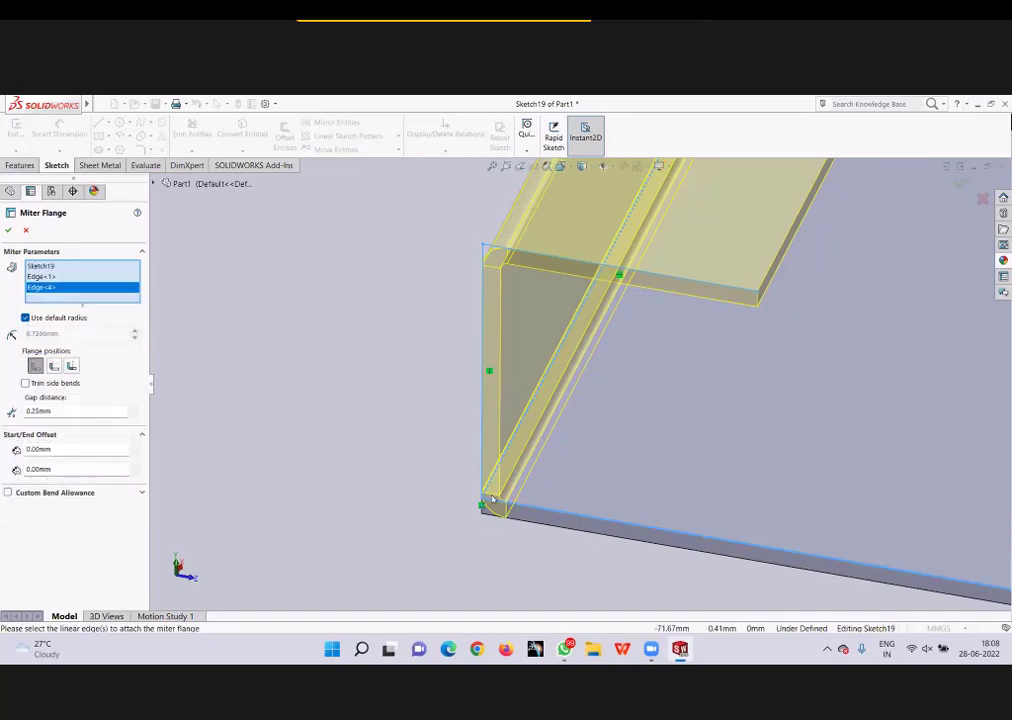
pyautogui.scroll(3, 578, 386)
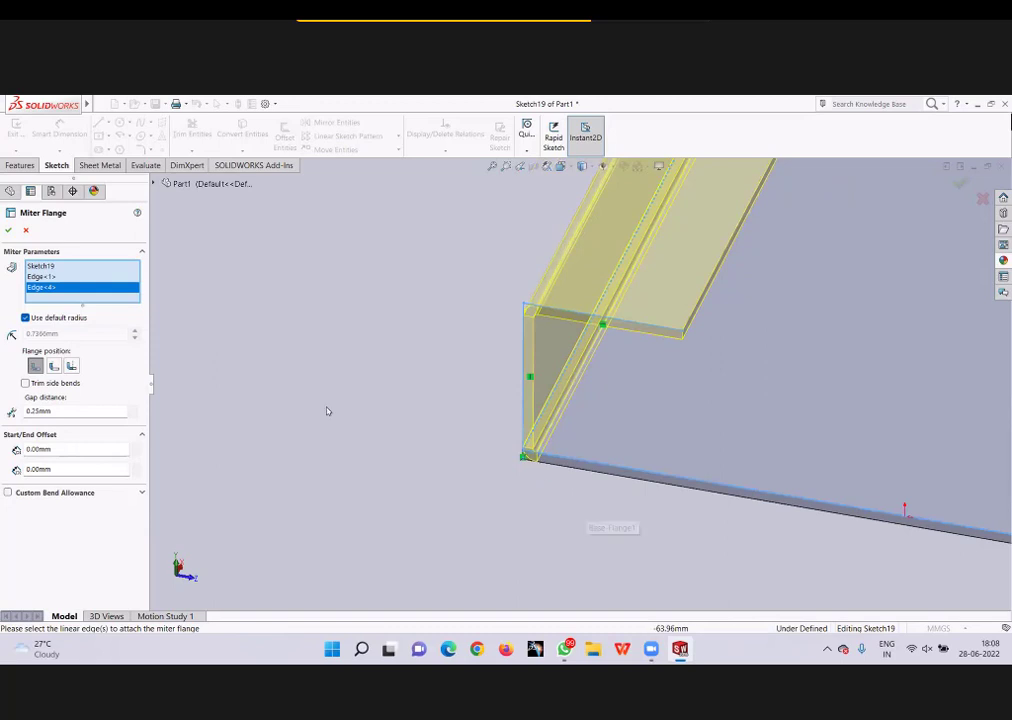
pyautogui.click(7, 228)
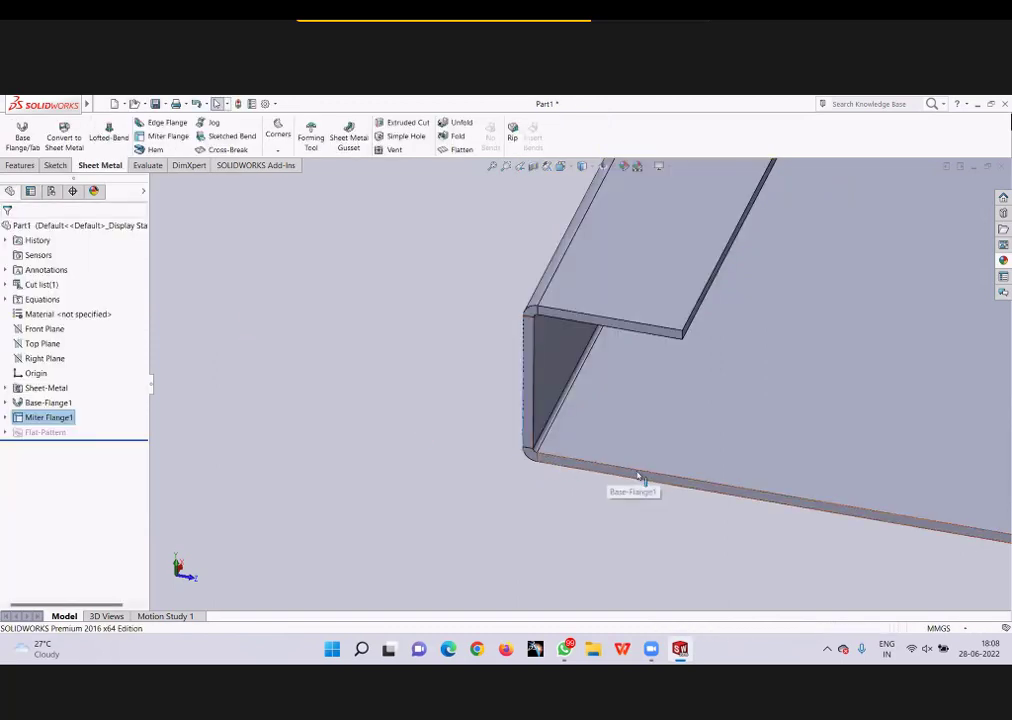
# Step: Undo Miter-Flange1, exit the profile sketch and delete Sketch19
pyautogui.press('Down')
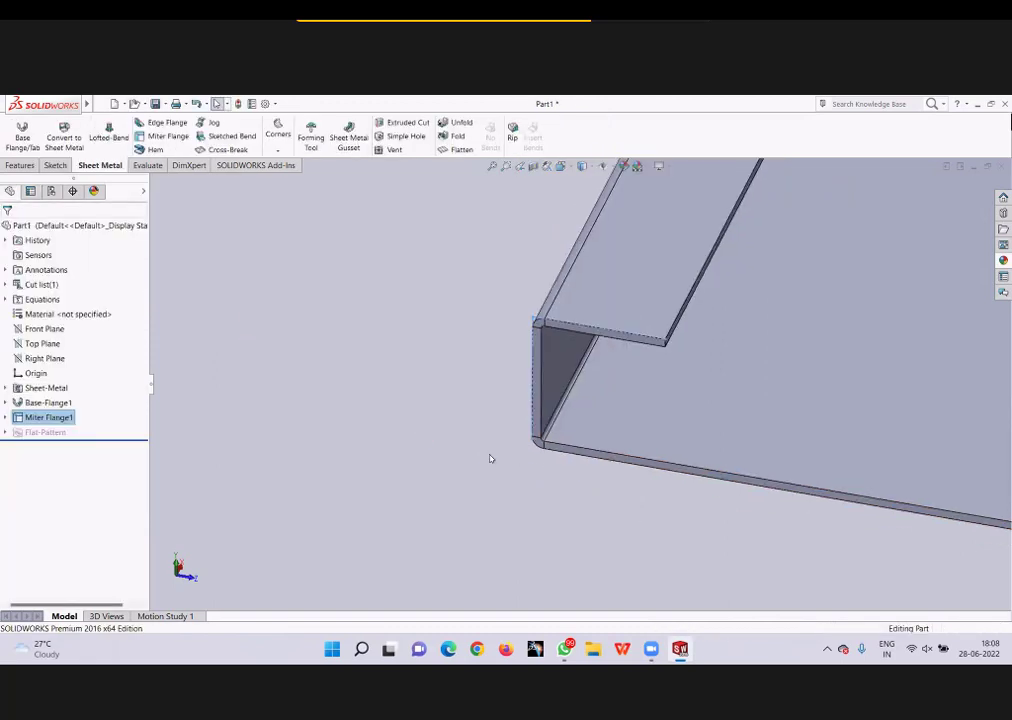
pyautogui.hotkey('ctrl', 'z')
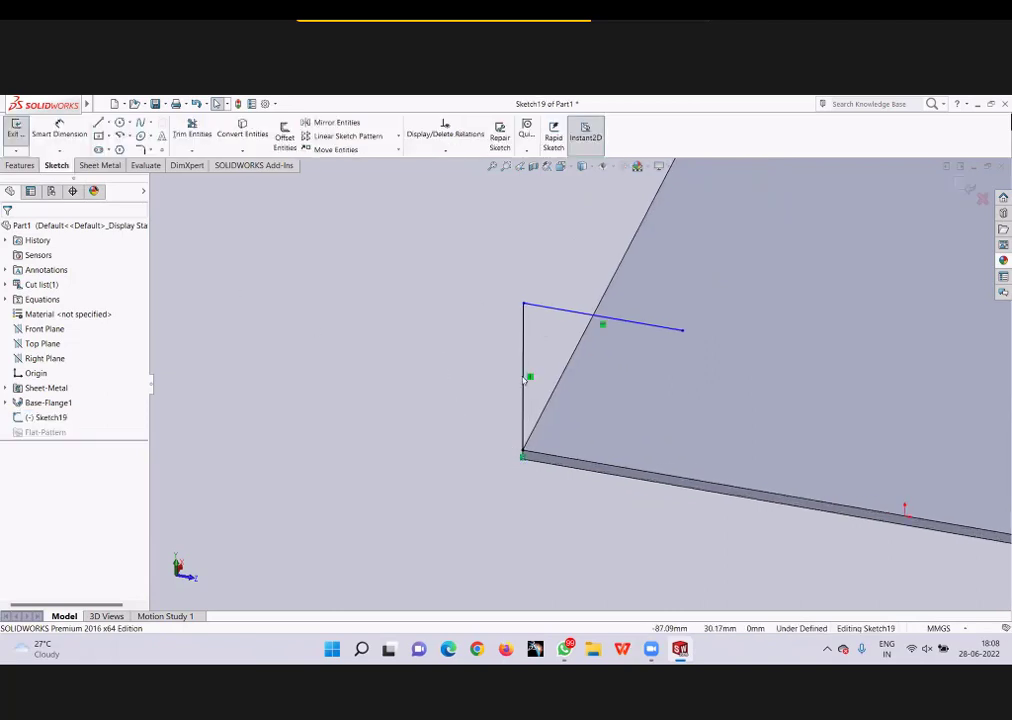
pyautogui.scroll(5, 574, 388)
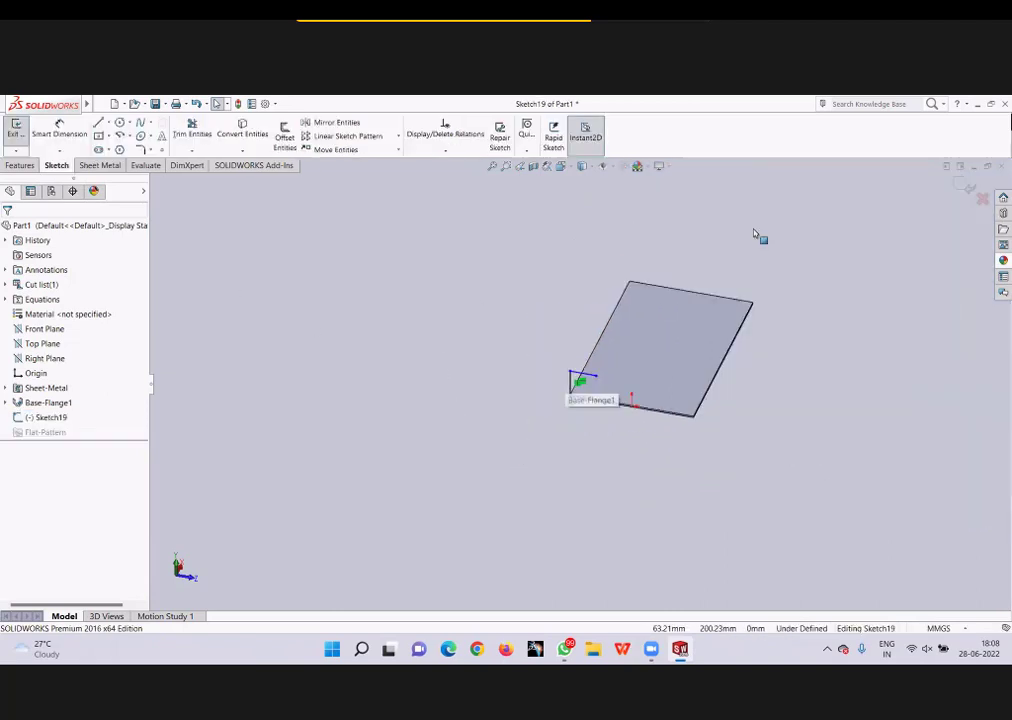
pyautogui.click(12, 131)
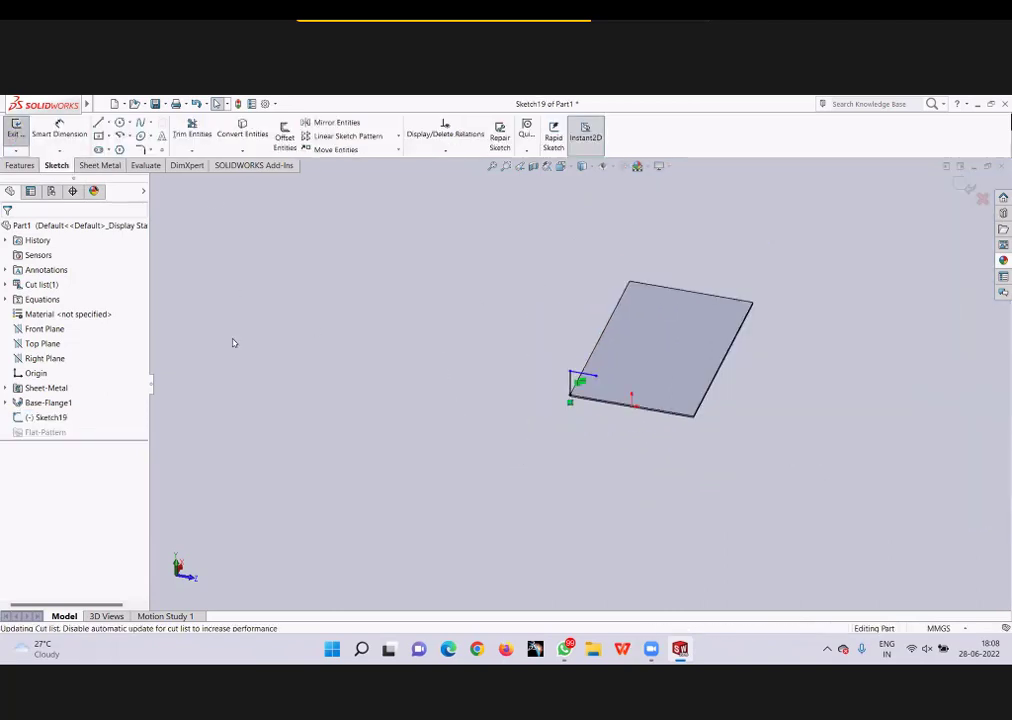
pyautogui.click(583, 380)
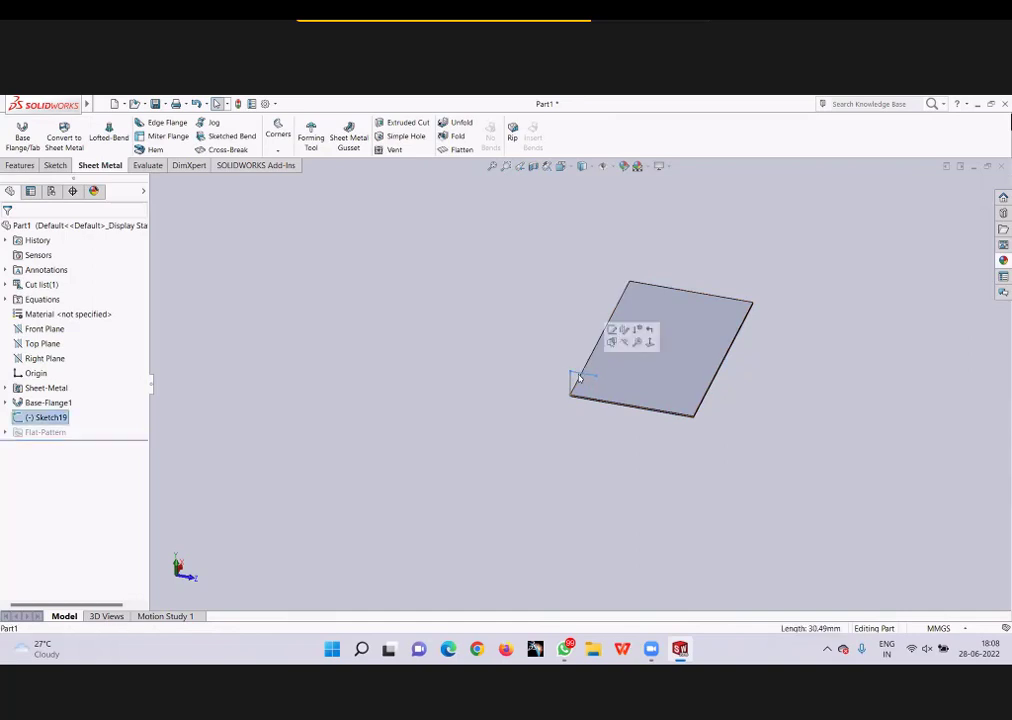
pyautogui.press('Delete')
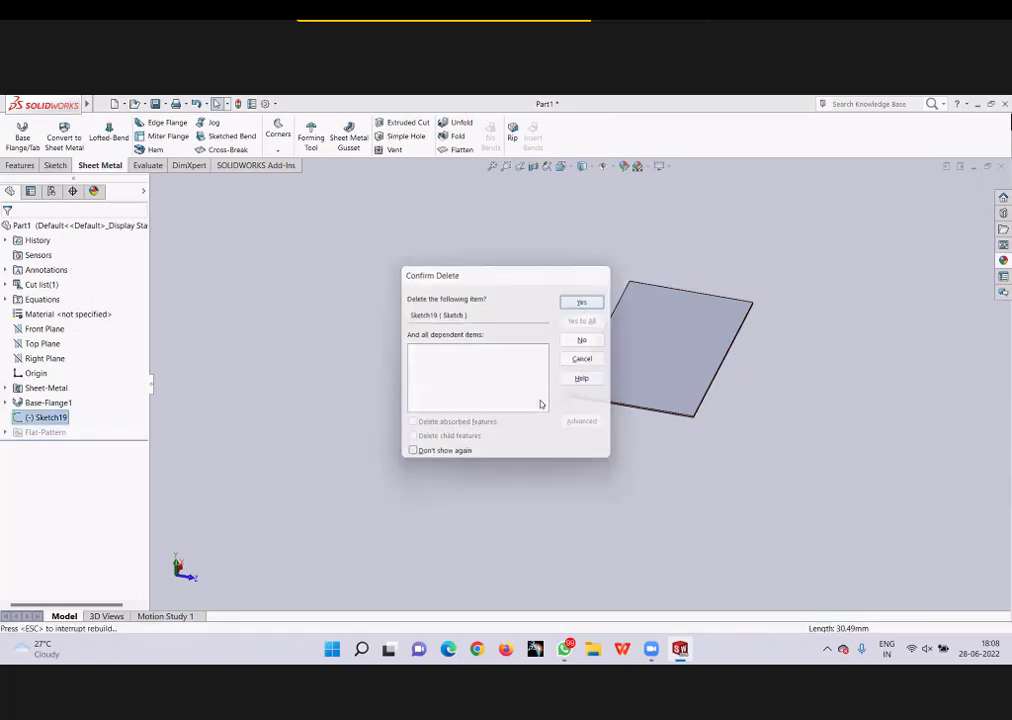
pyautogui.press('Return')
pyautogui.moveTo(520, 404); pyautogui.dragTo(560, 418, button='middle')
pyautogui.scroll(-3, 560, 418)
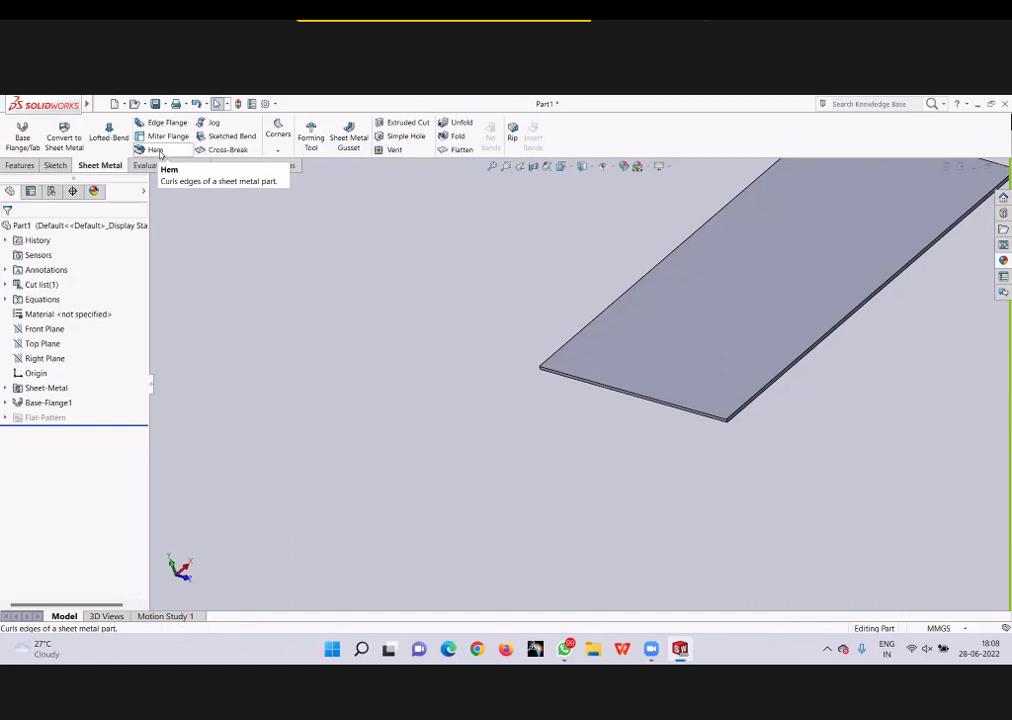
pyautogui.click(158, 151)
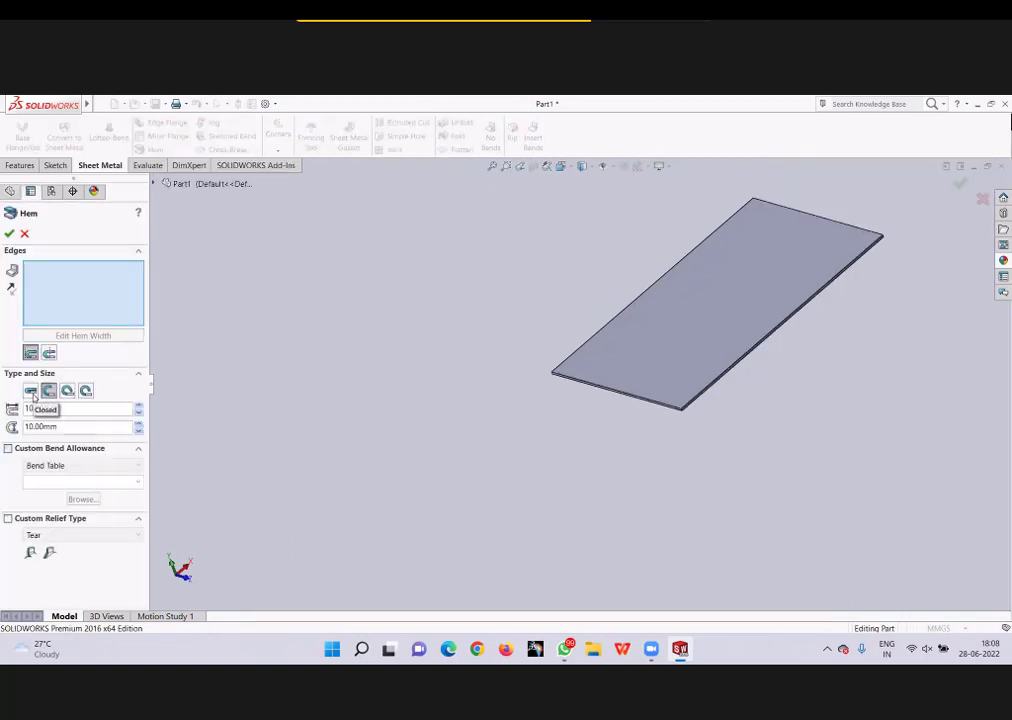
pyautogui.click(31, 390)
pyautogui.scroll(-2, 628, 350)
pyautogui.scroll(-2, 538, 380)
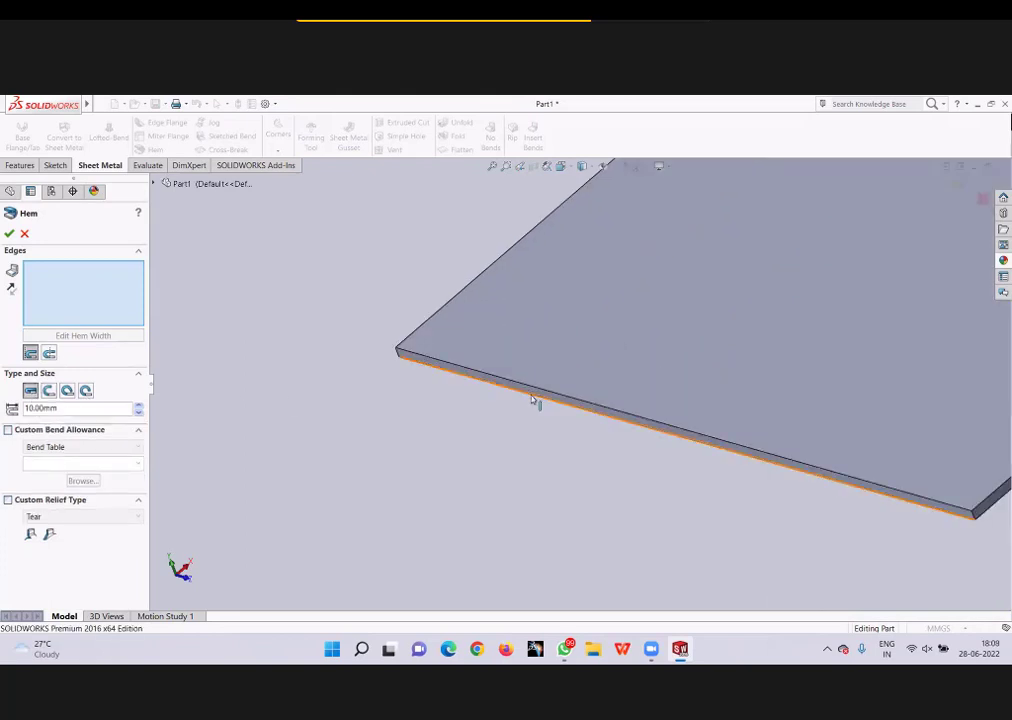
pyautogui.click(538, 400)
pyautogui.scroll(2, 560, 400)
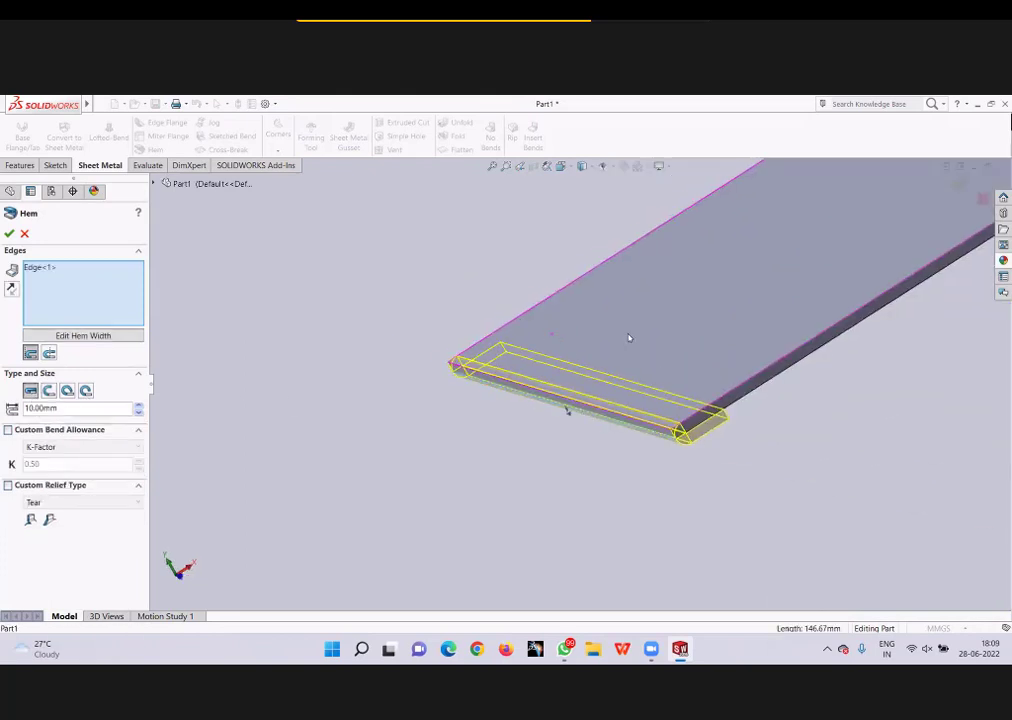
pyautogui.scroll(2, 568, 405)
pyautogui.scroll(1, 709, 321)
pyautogui.scroll(-2, 660, 345)
pyautogui.scroll(-1, 595, 365)
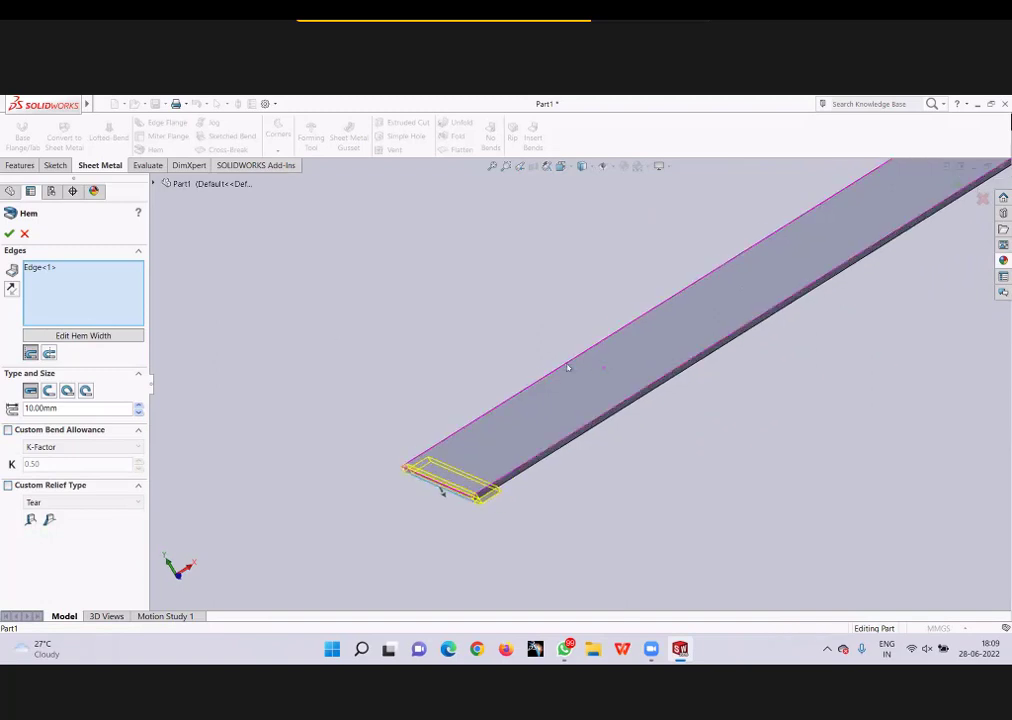
pyautogui.click(139, 411)
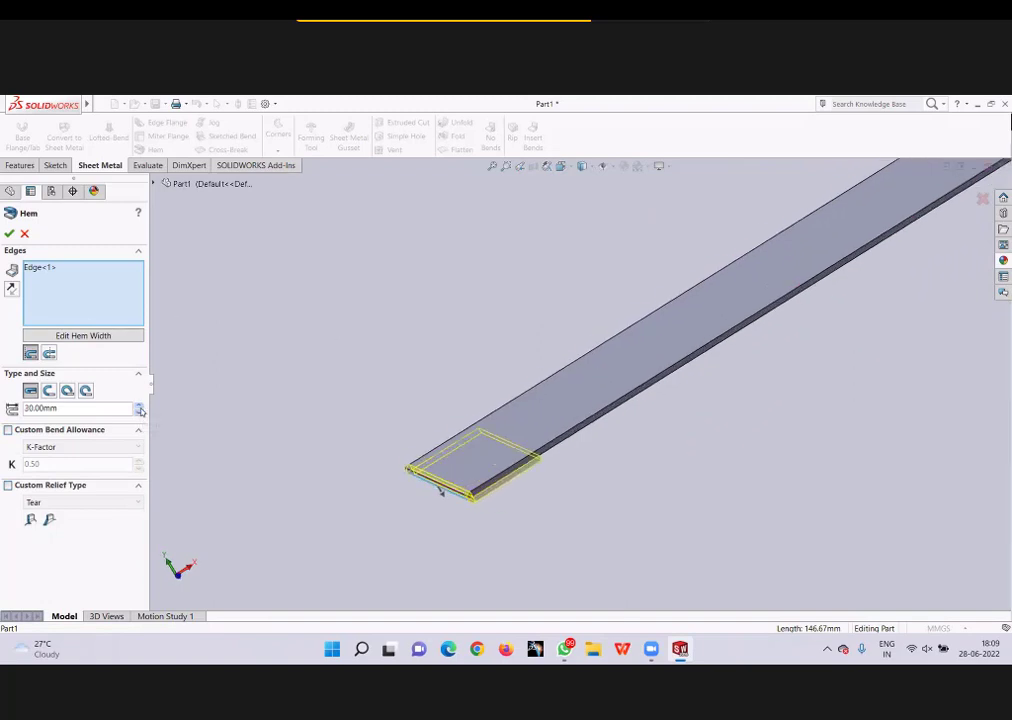
pyautogui.click(139, 411)
pyautogui.click(139, 411)
pyautogui.click(141, 411)
pyautogui.click(141, 411)
pyautogui.click(141, 411)
pyautogui.click(141, 411)
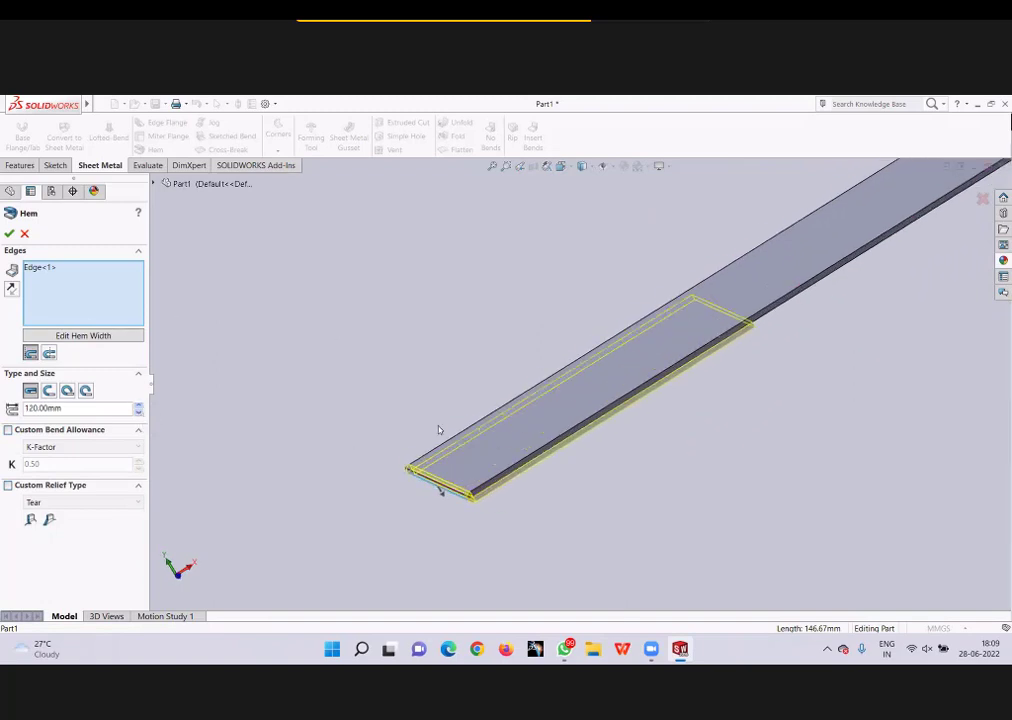
pyautogui.moveTo(429, 411)
pyautogui.mouseDown(button='middle')
pyautogui.moveTo(437, 421)
pyautogui.moveTo(170, 352)
pyautogui.mouseUp(button='middle')
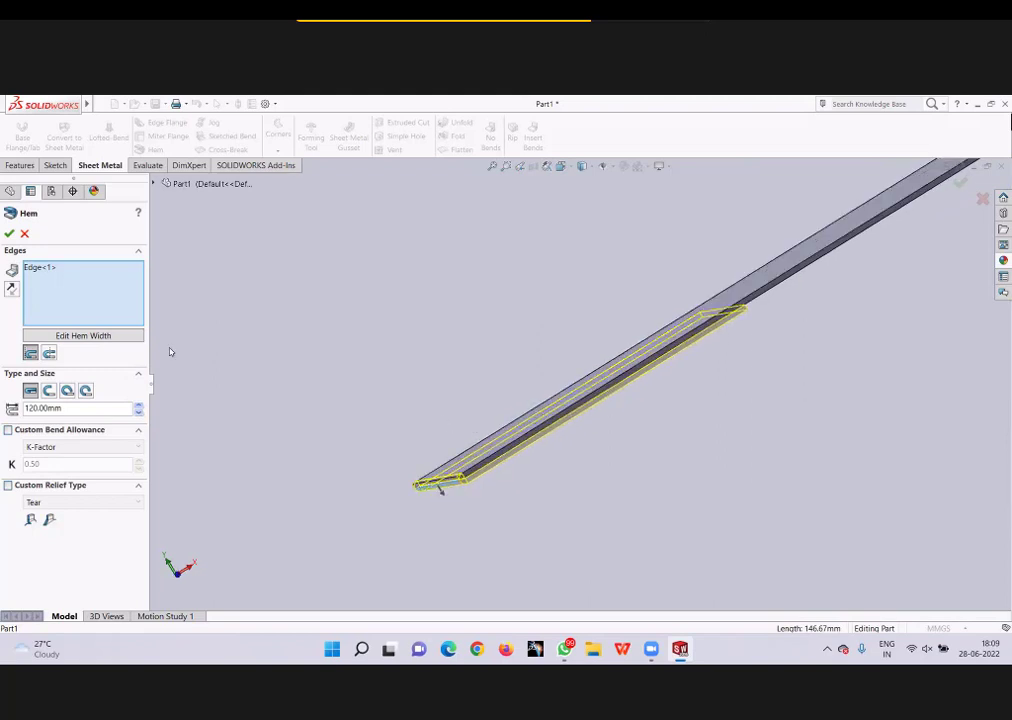
pyautogui.click(9, 233)
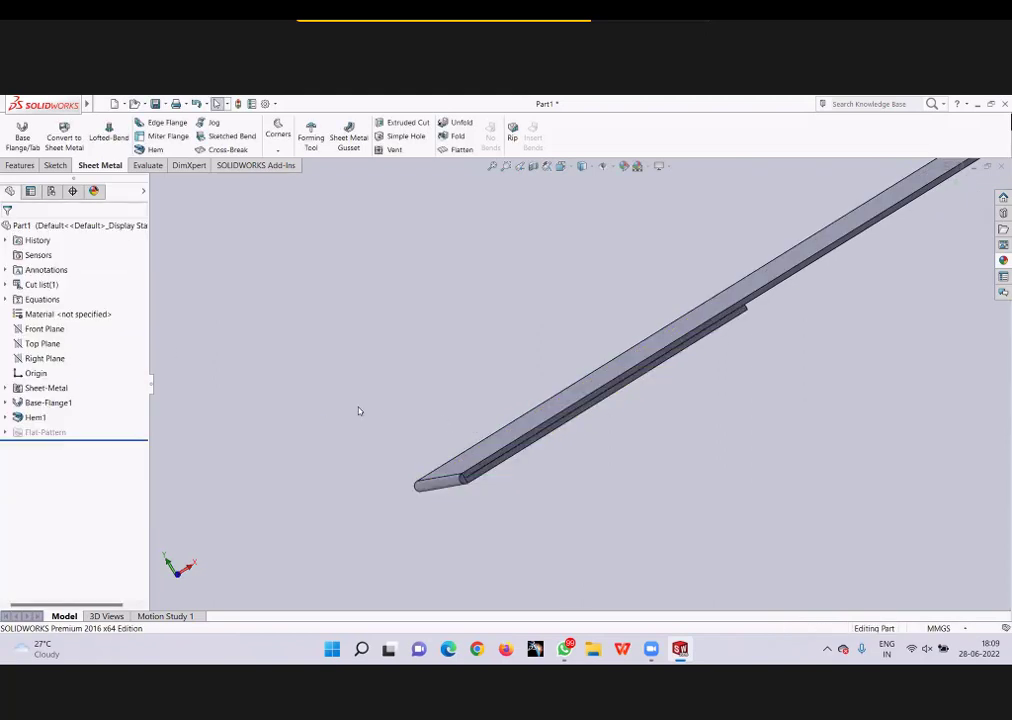
pyautogui.hotkey('ctrl', 'z')
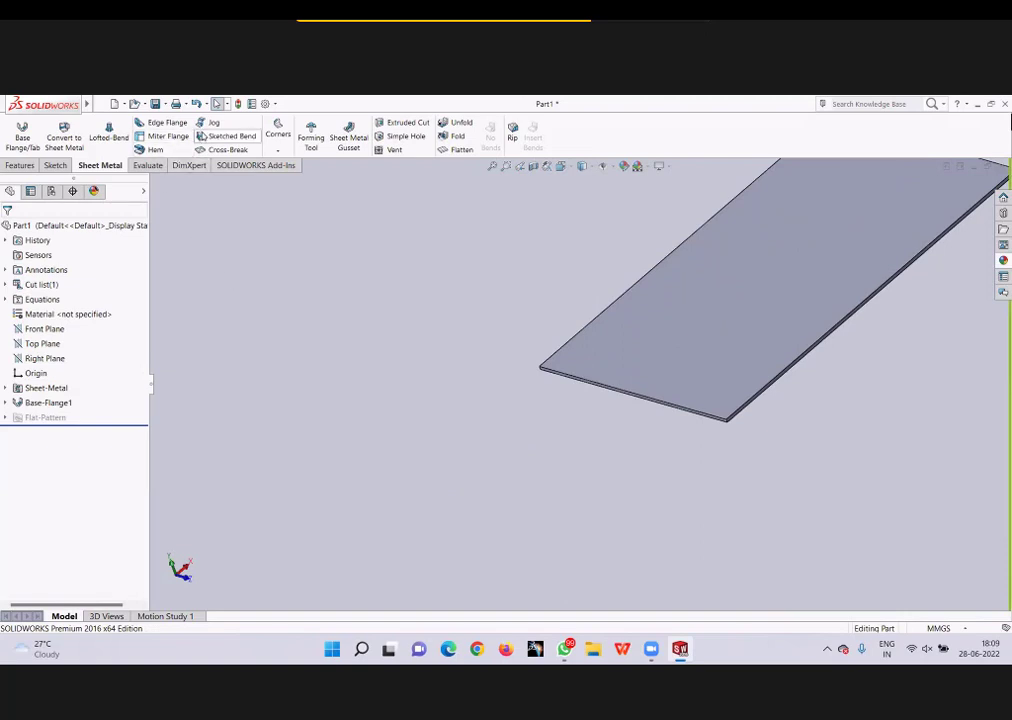
pyautogui.click(172, 150)
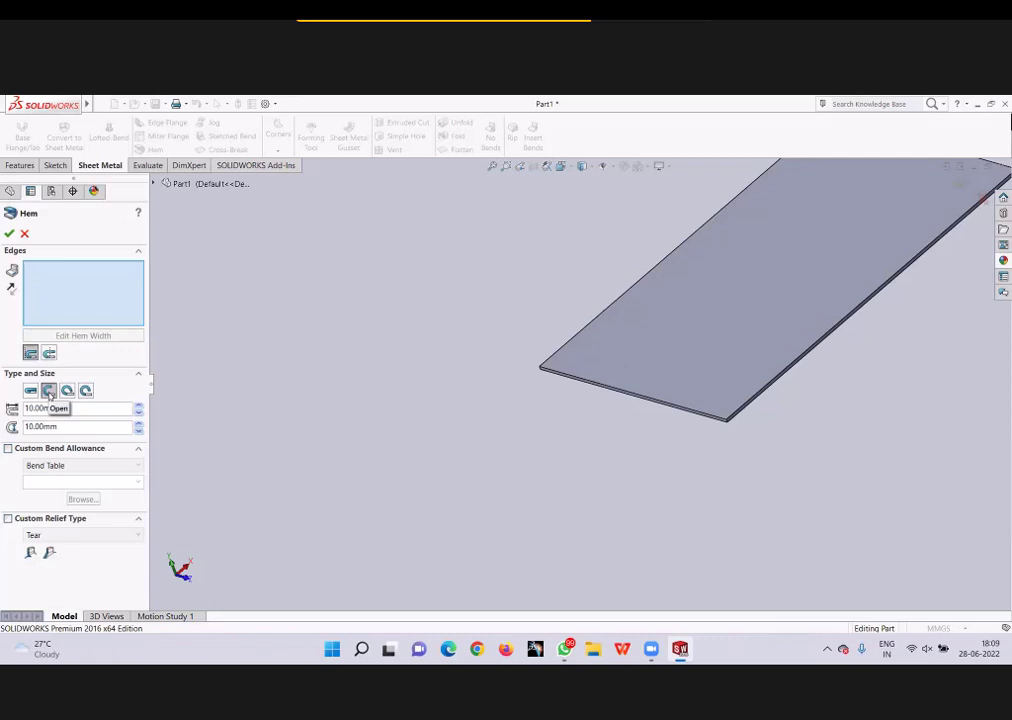
pyautogui.click(703, 421)
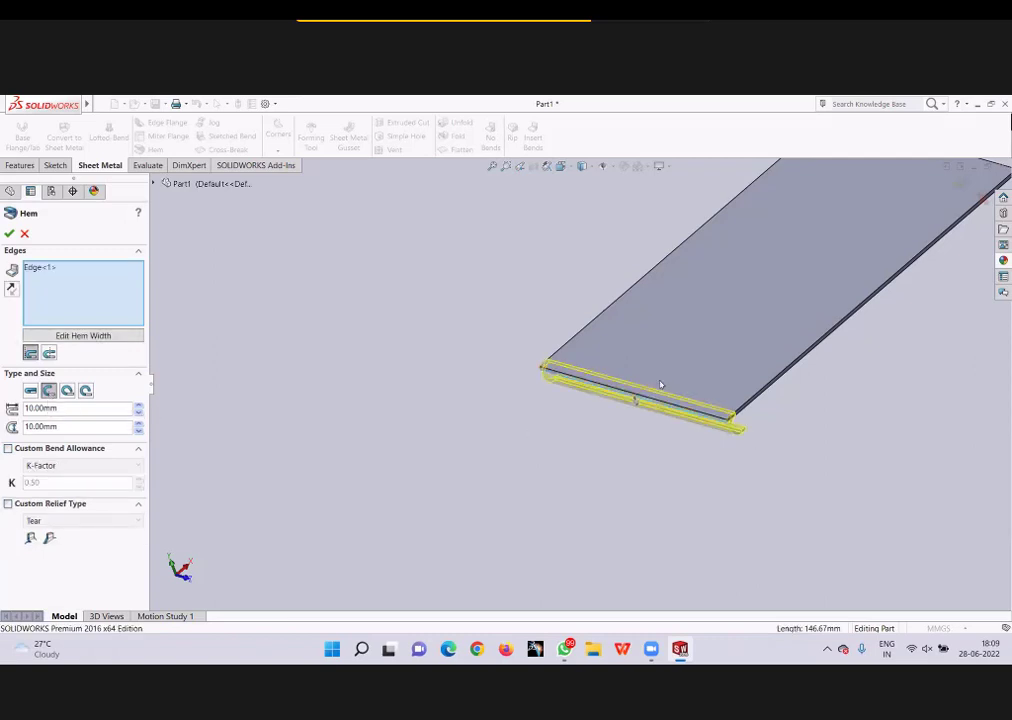
pyautogui.scroll(-3, 754, 421)
pyautogui.moveTo(271, 339); pyautogui.dragTo(197, 374, button='middle')
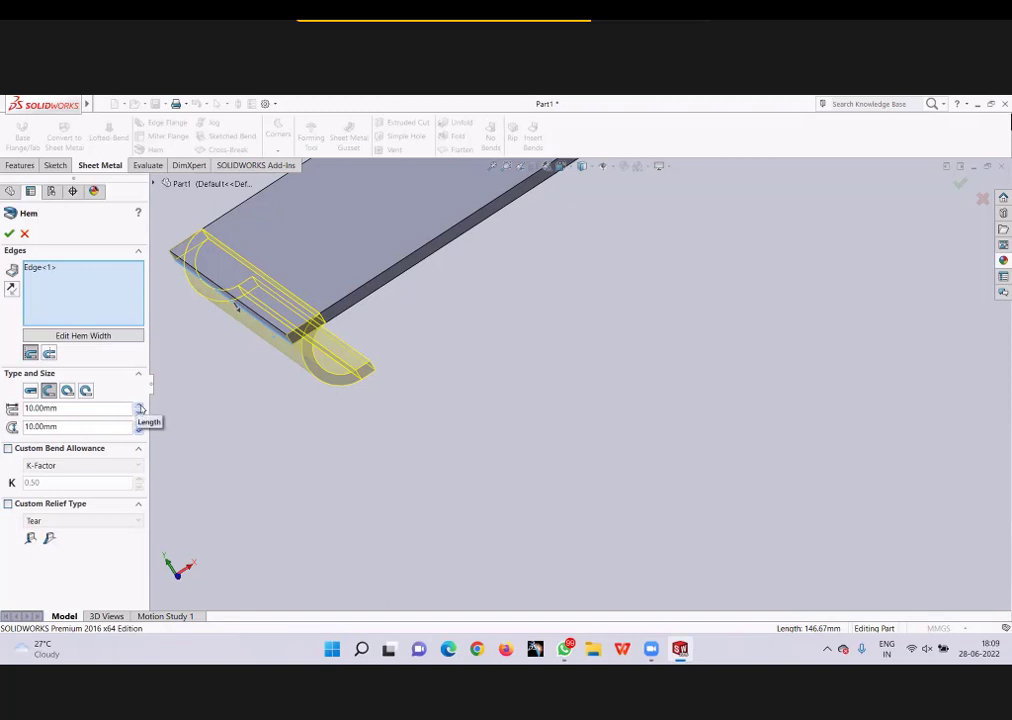
pyautogui.moveTo(139, 408); pyautogui.dragTo(139, 408)
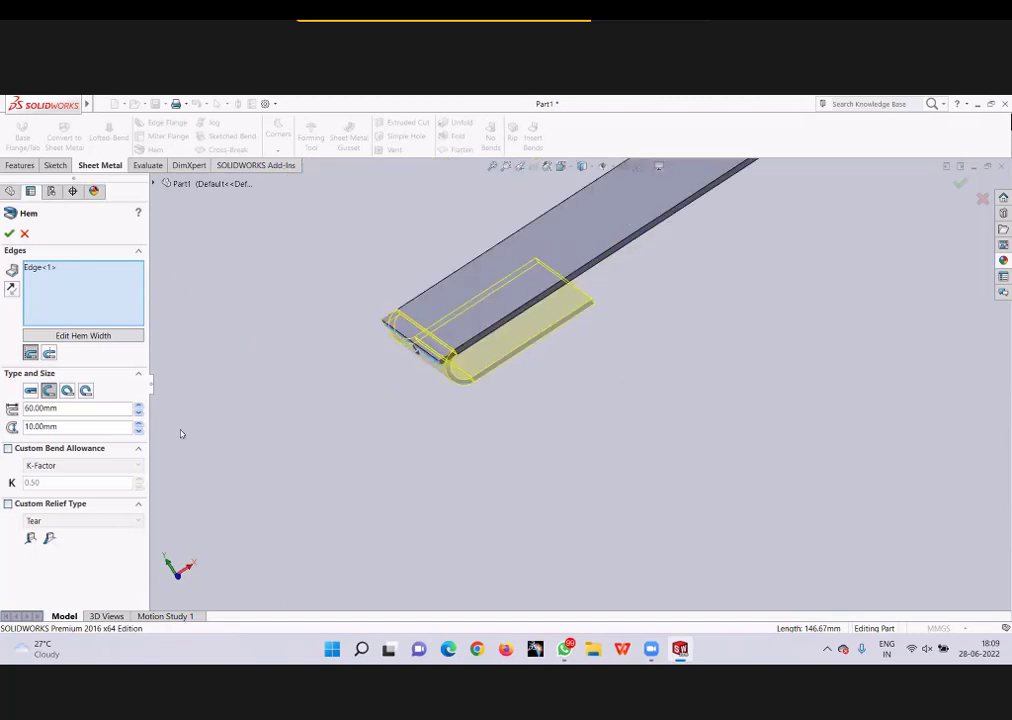
pyautogui.moveTo(140, 426); pyautogui.dragTo(140, 426)
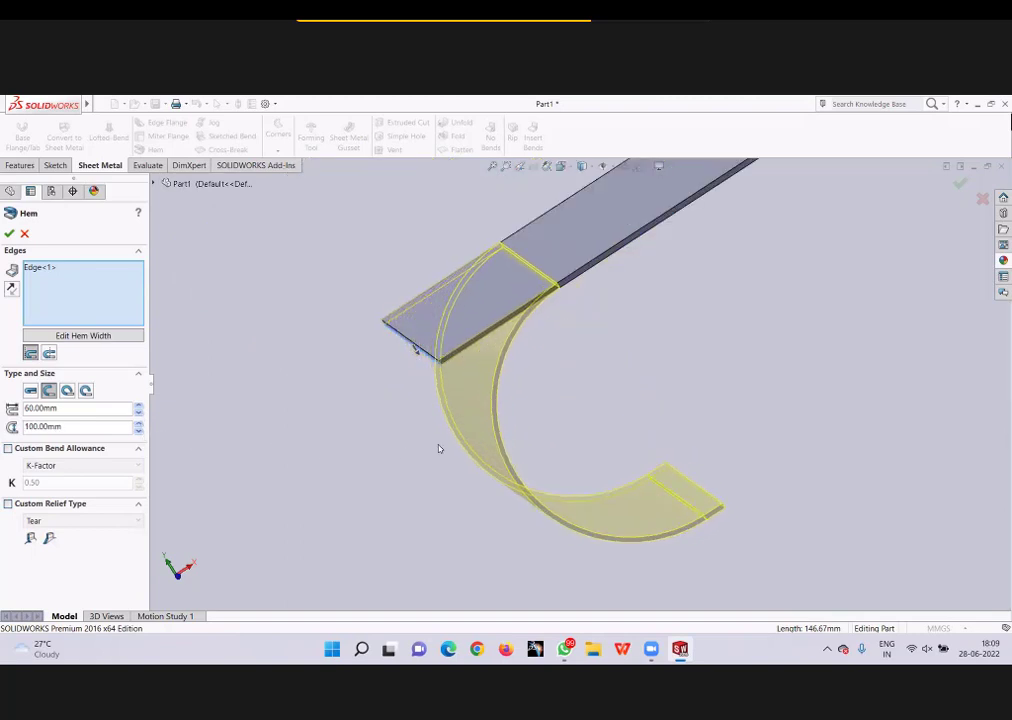
pyautogui.moveTo(438, 445); pyautogui.dragTo(532, 446, button='middle')
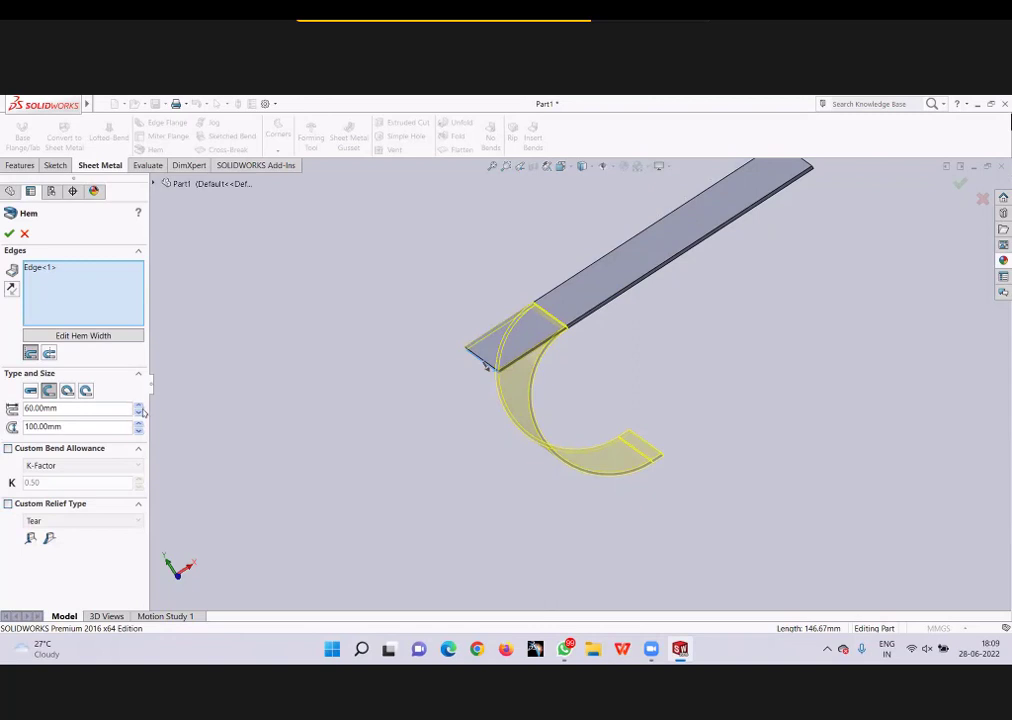
pyautogui.moveTo(139, 408); pyautogui.dragTo(139, 408)
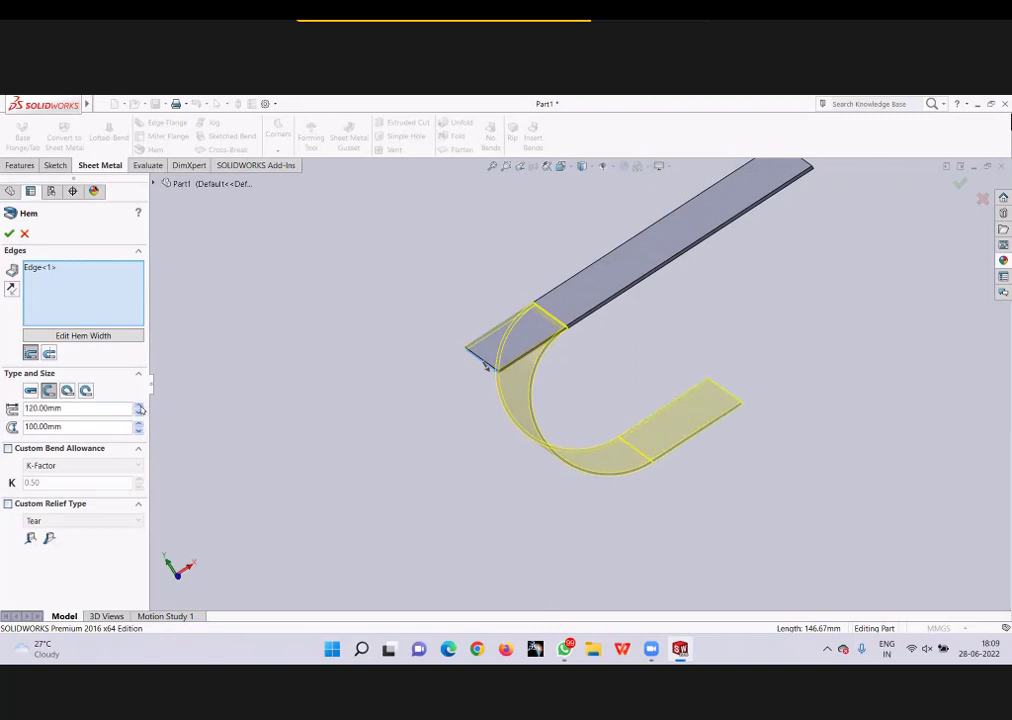
pyautogui.click(140, 408)
pyautogui.moveTo(327, 413); pyautogui.dragTo(314, 402, button='middle')
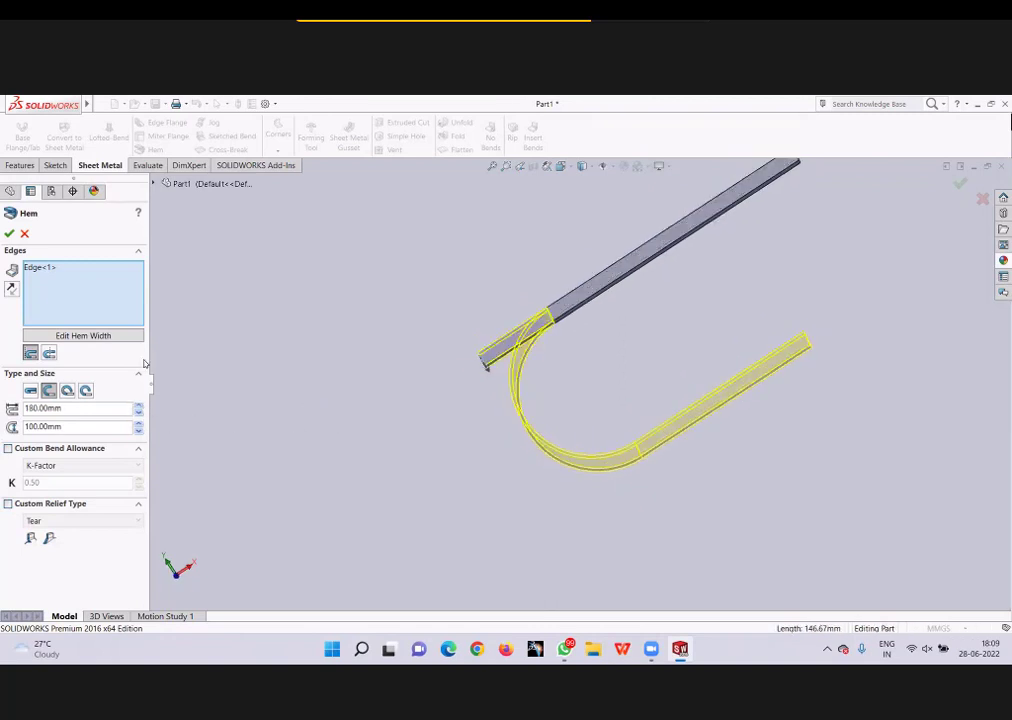
pyautogui.click(24, 234)
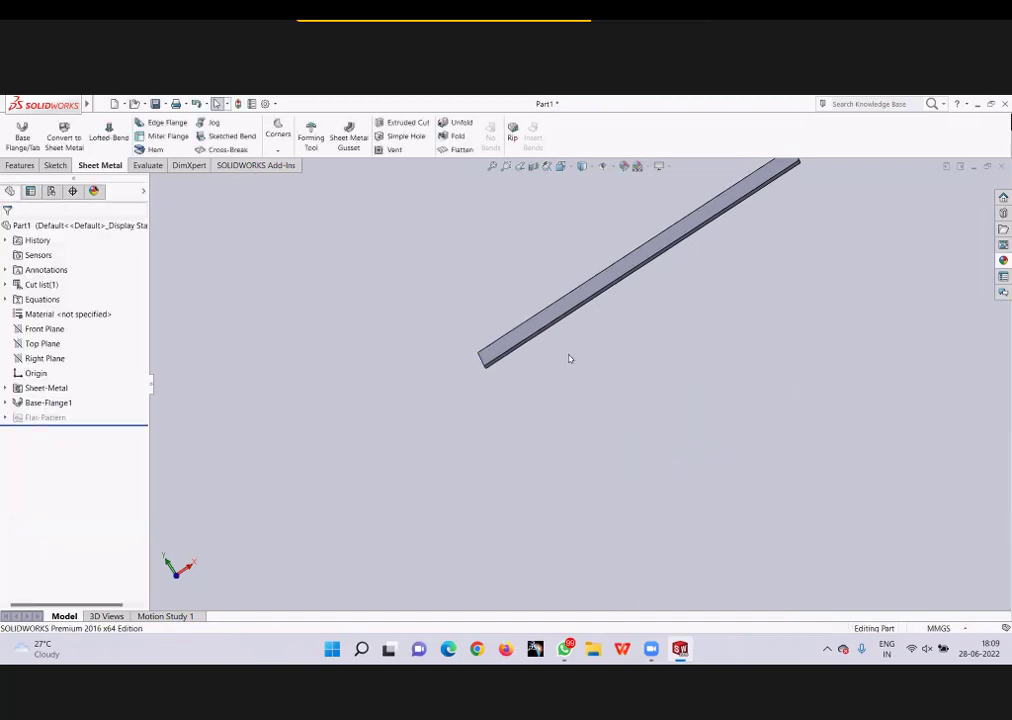
pyautogui.scroll(-2, 590, 350)
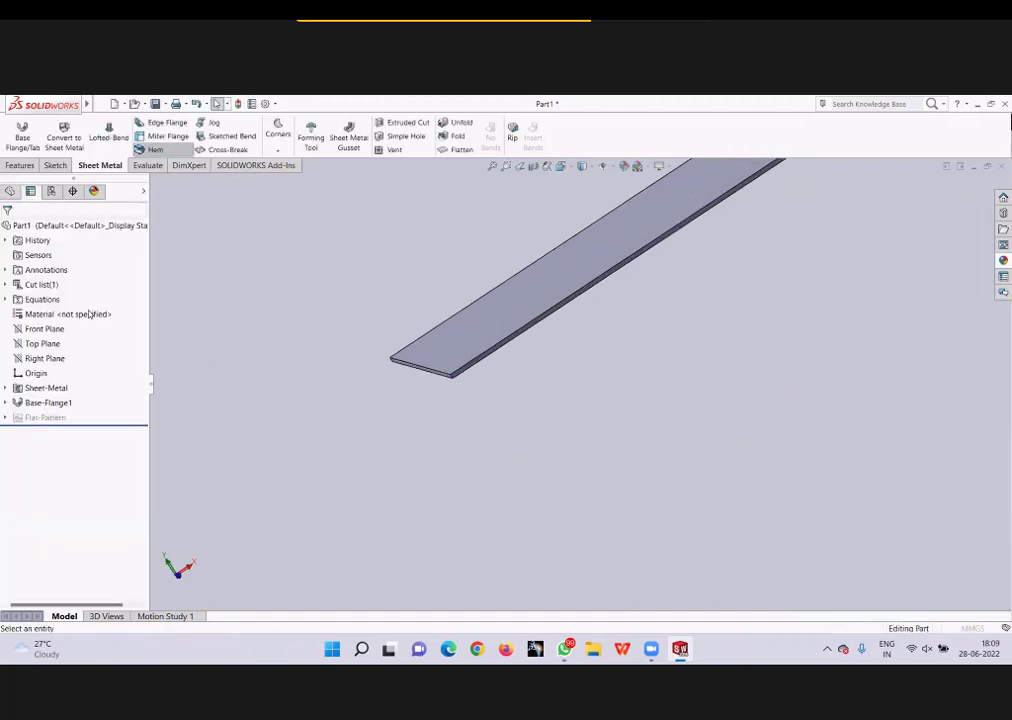
# Step: Start a teardrop hem on the plate's front edge
pyautogui.click(152, 149)
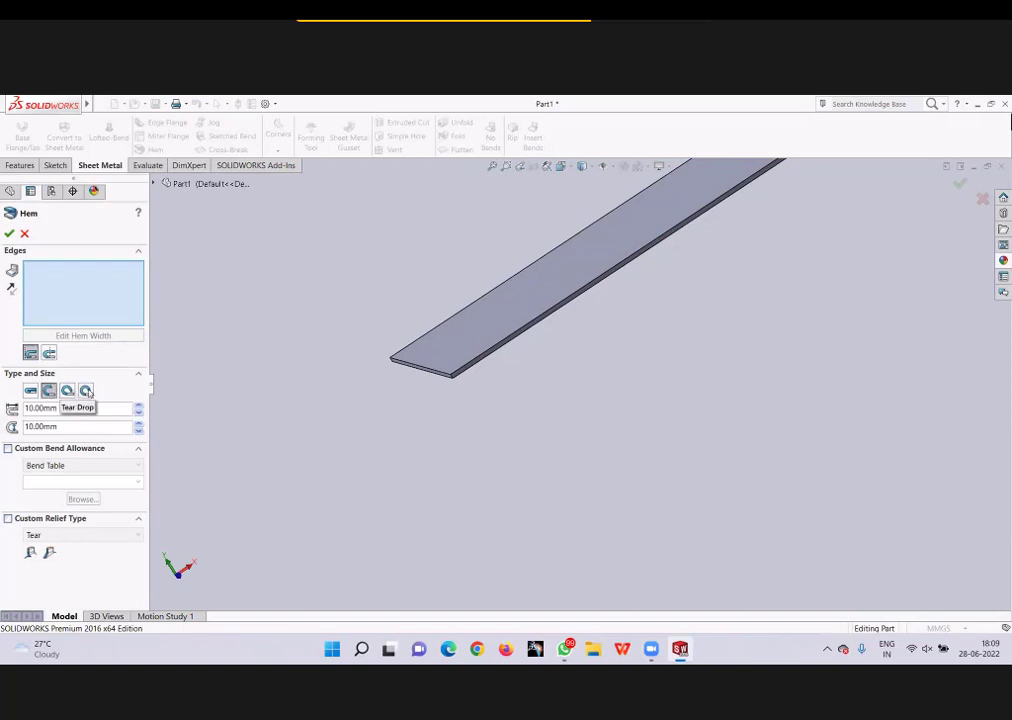
pyautogui.click(67, 391)
pyautogui.scroll(-2, 531, 363)
pyautogui.scroll(-1, 543, 357)
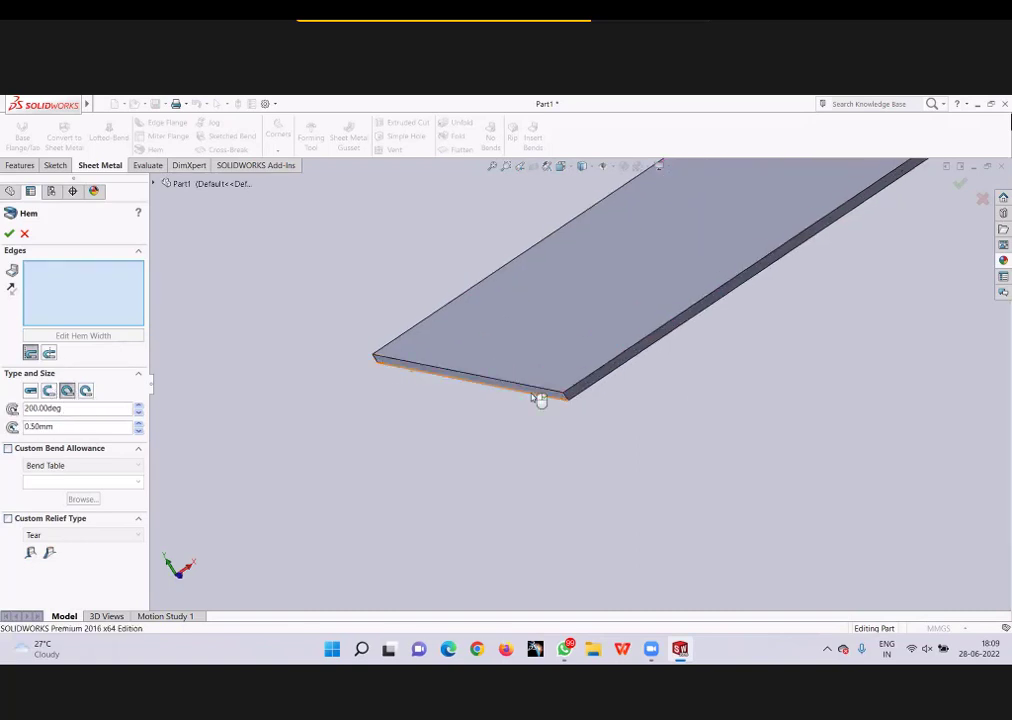
pyautogui.click(477, 386)
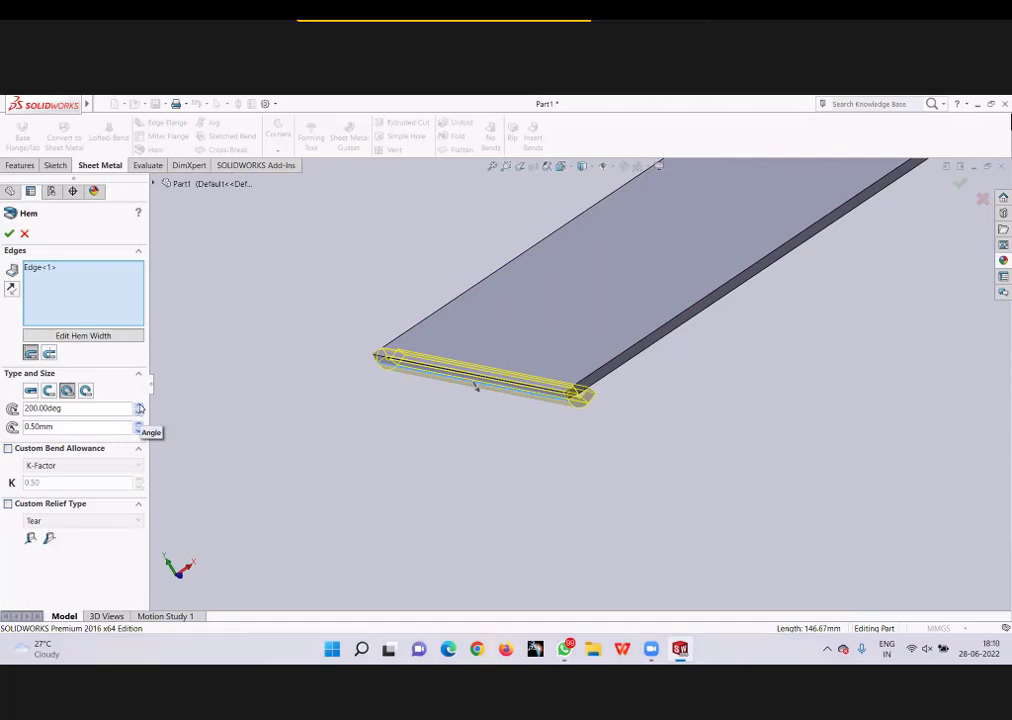
# Step: Try hem angles between 181 and 216 degrees and set the length to 20.50 mm
pyautogui.click(139, 407)
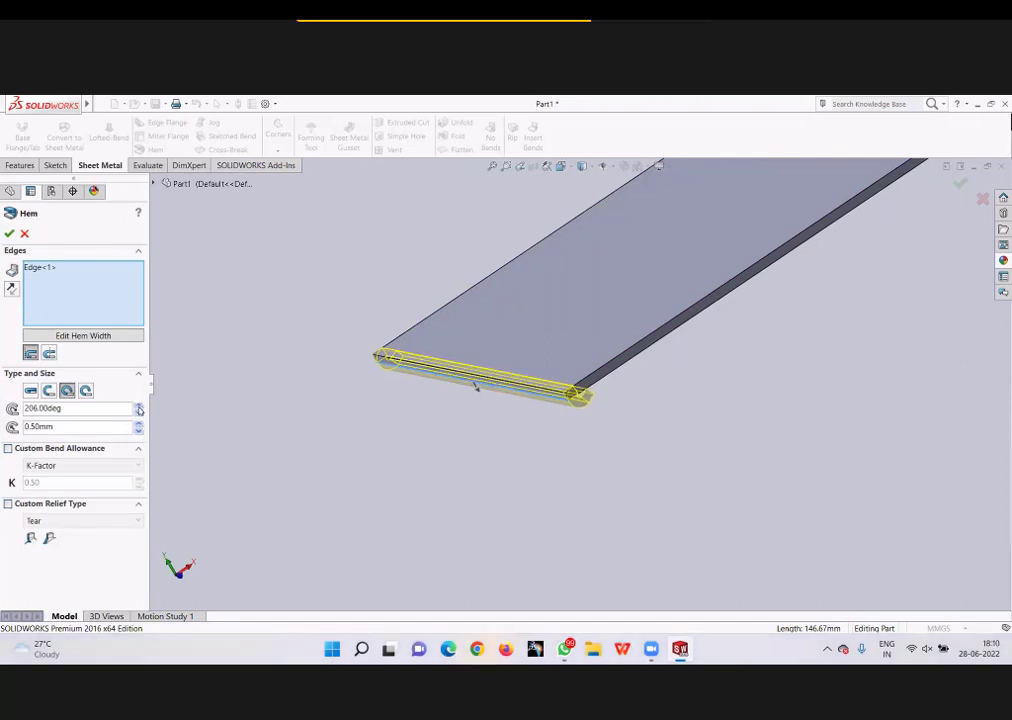
pyautogui.click(139, 408)
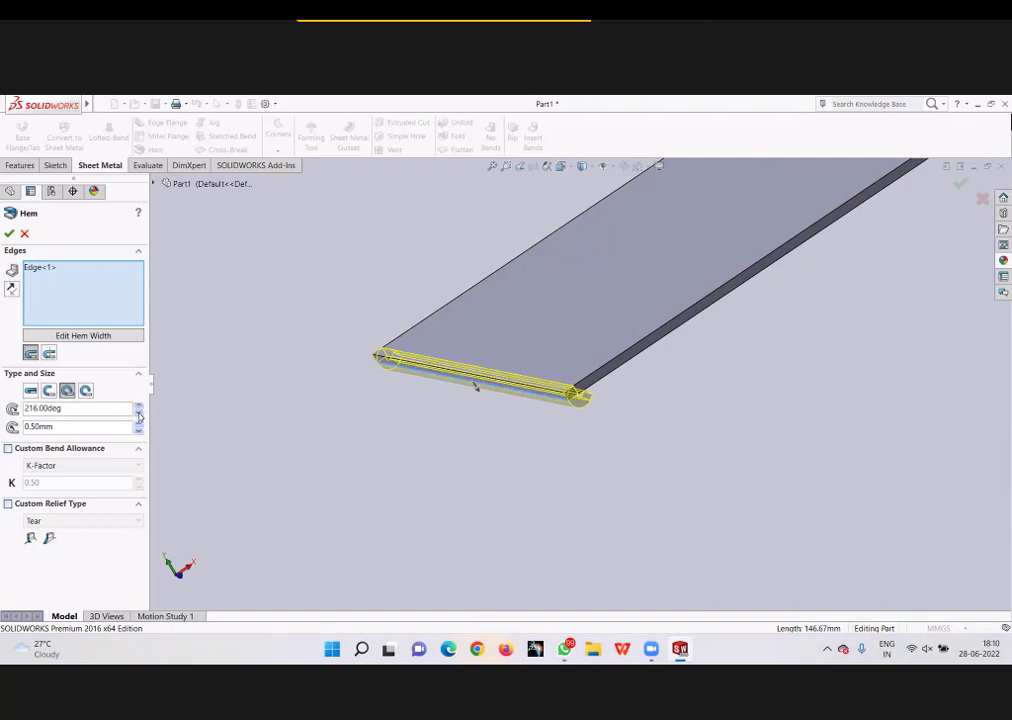
pyautogui.click(139, 413)
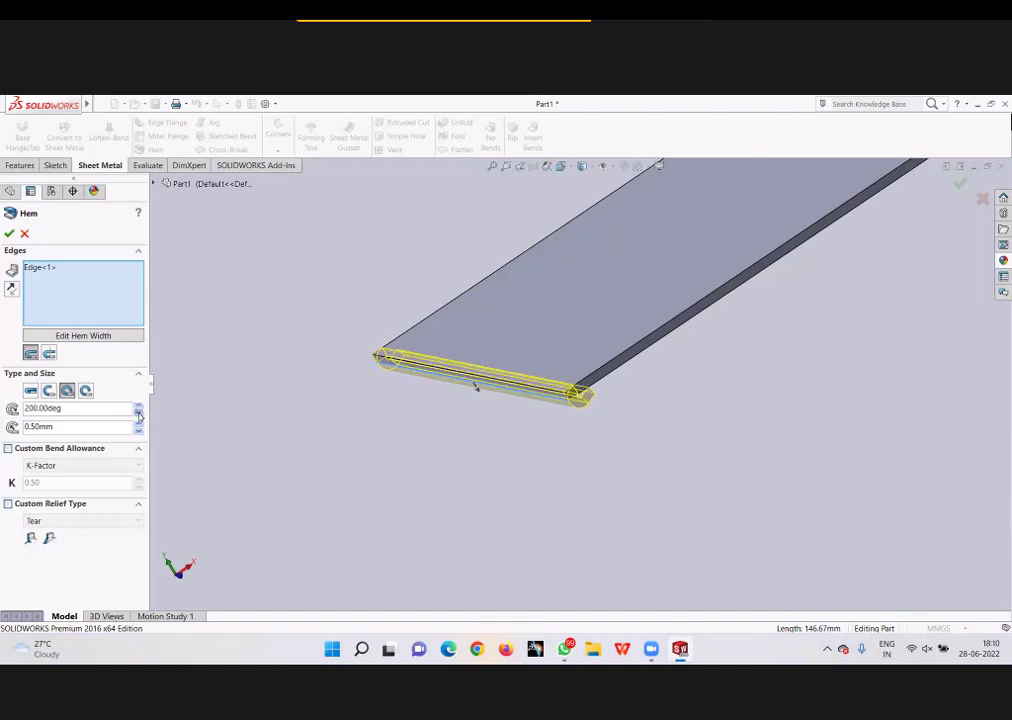
pyautogui.click(139, 413)
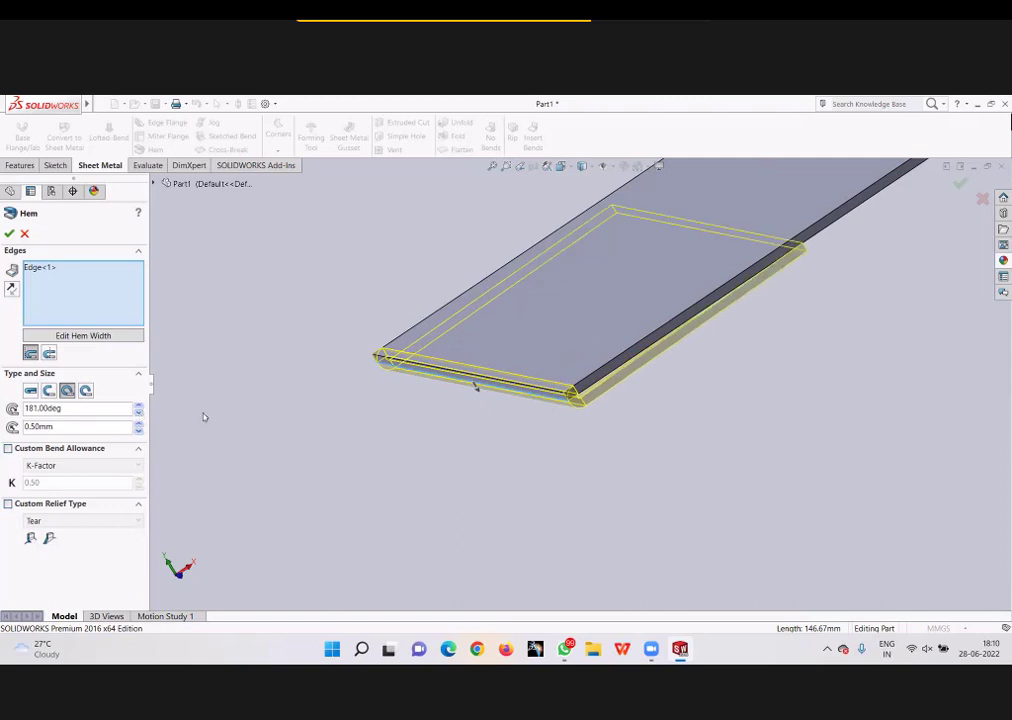
pyautogui.moveTo(311, 333); pyautogui.dragTo(361, 320, button='middle')
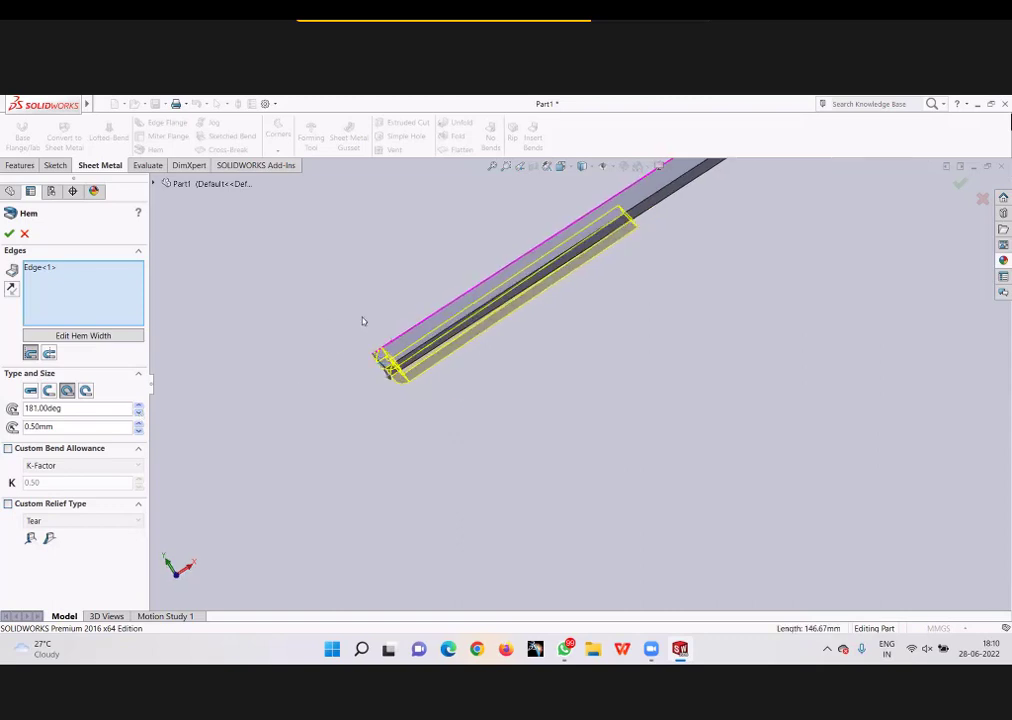
pyautogui.click(139, 428)
pyautogui.click(139, 428)
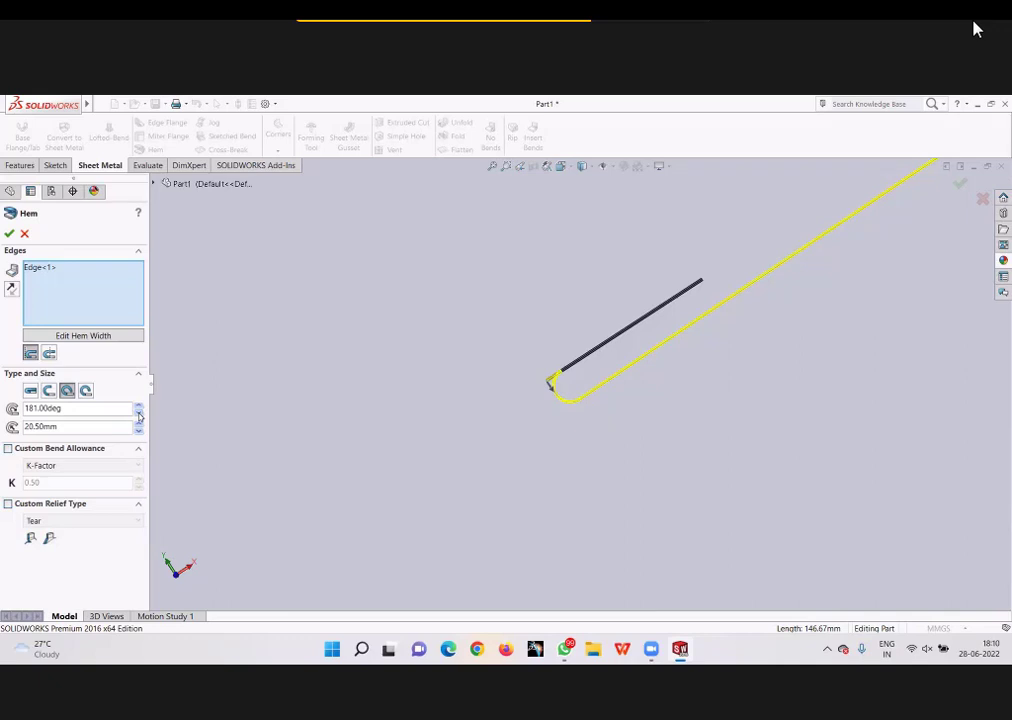
# Step: Fine-tune the hem angle from 183 degrees up to its final 269 degrees
pyautogui.moveTo(102, 408); pyautogui.dragTo(3, 408)
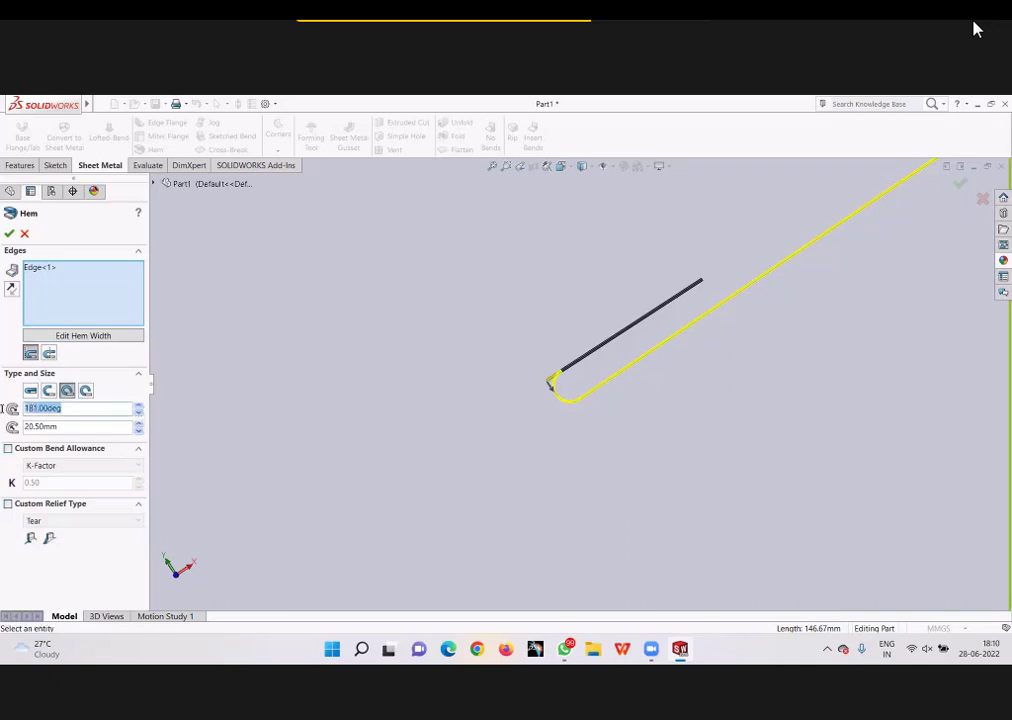
pyautogui.click(137, 406)
pyautogui.click(137, 406)
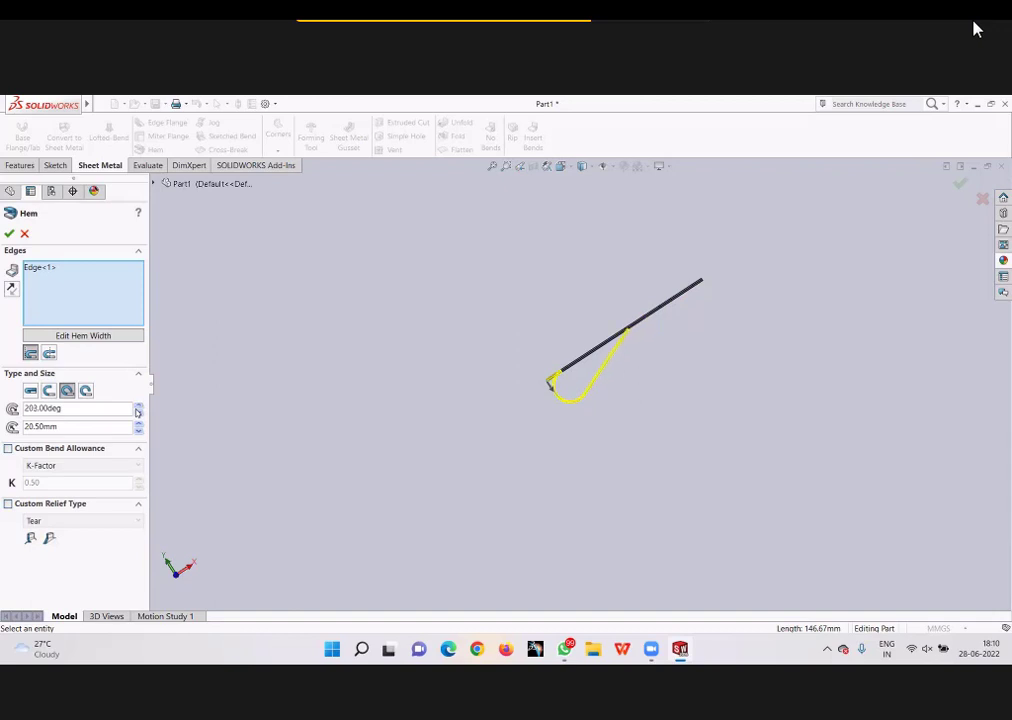
pyautogui.click(137, 406)
pyautogui.scroll(-3, 310, 375)
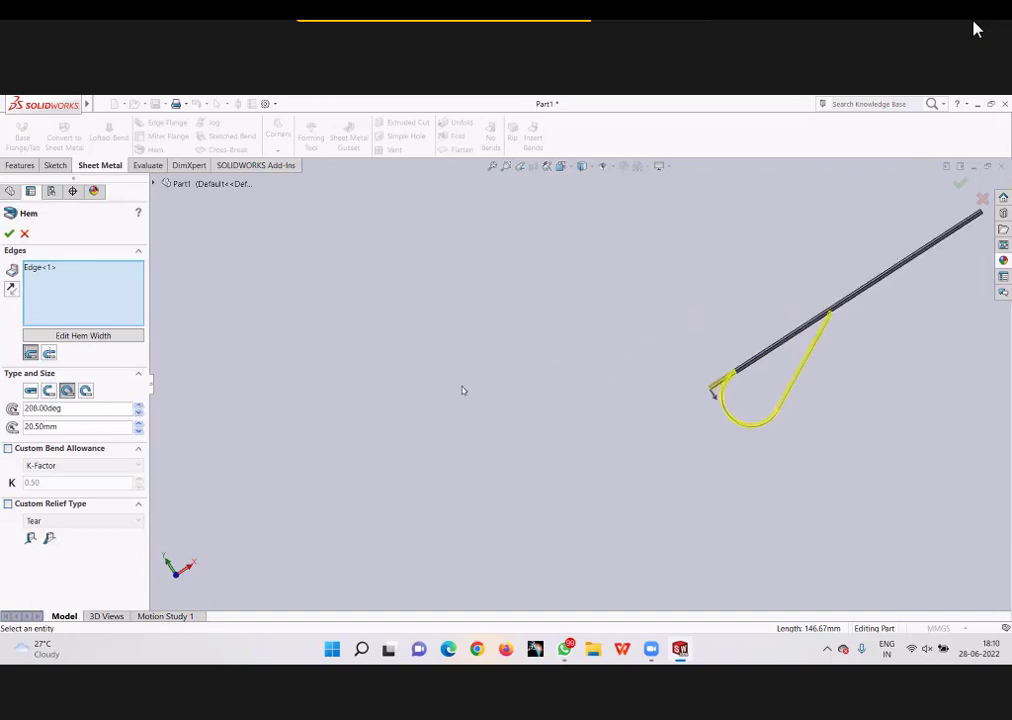
pyautogui.moveTo(462, 390)
pyautogui.mouseDown(button='middle')
pyautogui.moveTo(802, 332)
pyautogui.moveTo(506, 420)
pyautogui.mouseUp(button='middle')
pyautogui.scroll(-3, 750, 357)
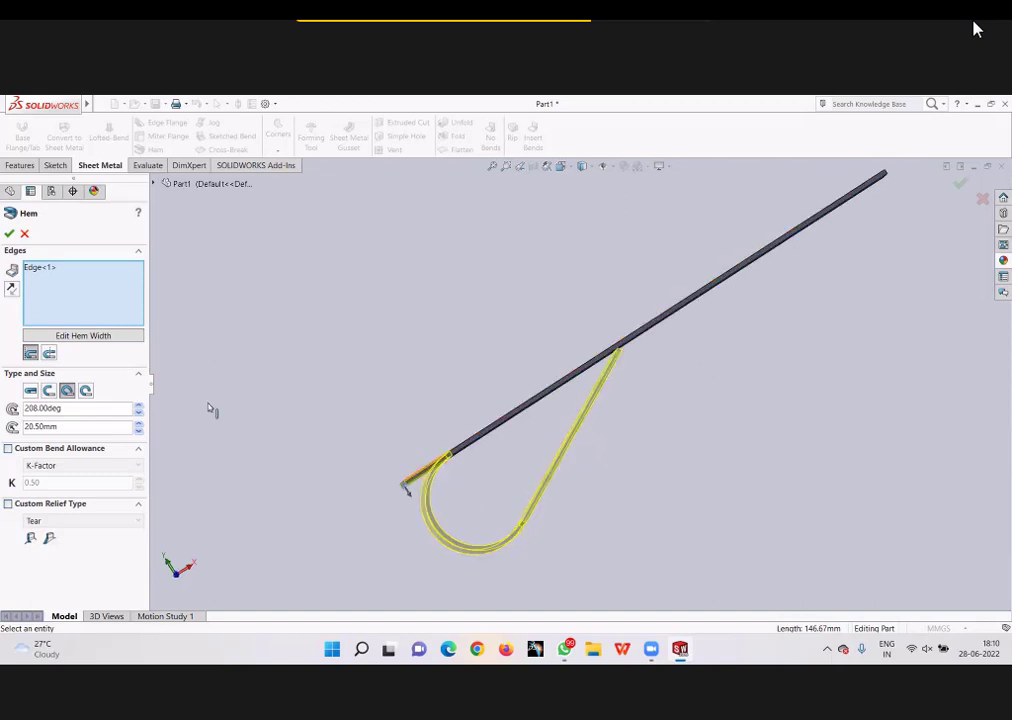
pyautogui.click(137, 413)
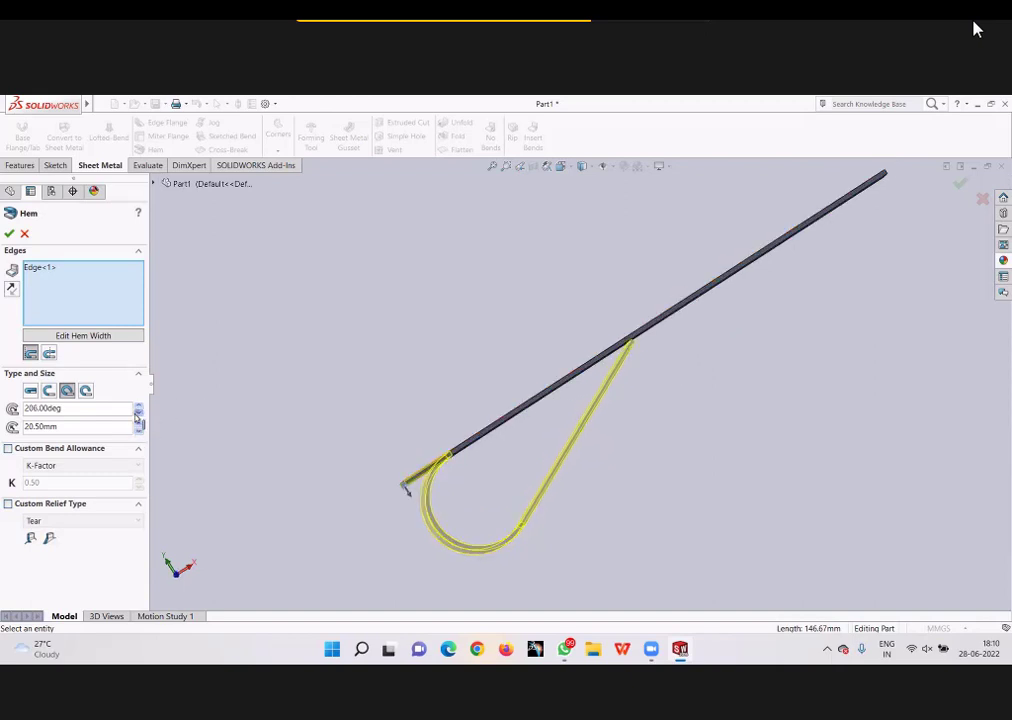
pyautogui.click(137, 413)
pyautogui.scroll(6, 140, 410)
pyautogui.scroll(6, 140, 410)
pyautogui.scroll(6, 140, 410)
pyautogui.scroll(5, 140, 410)
pyautogui.scroll(8, 140, 410)
pyautogui.scroll(8, 140, 410)
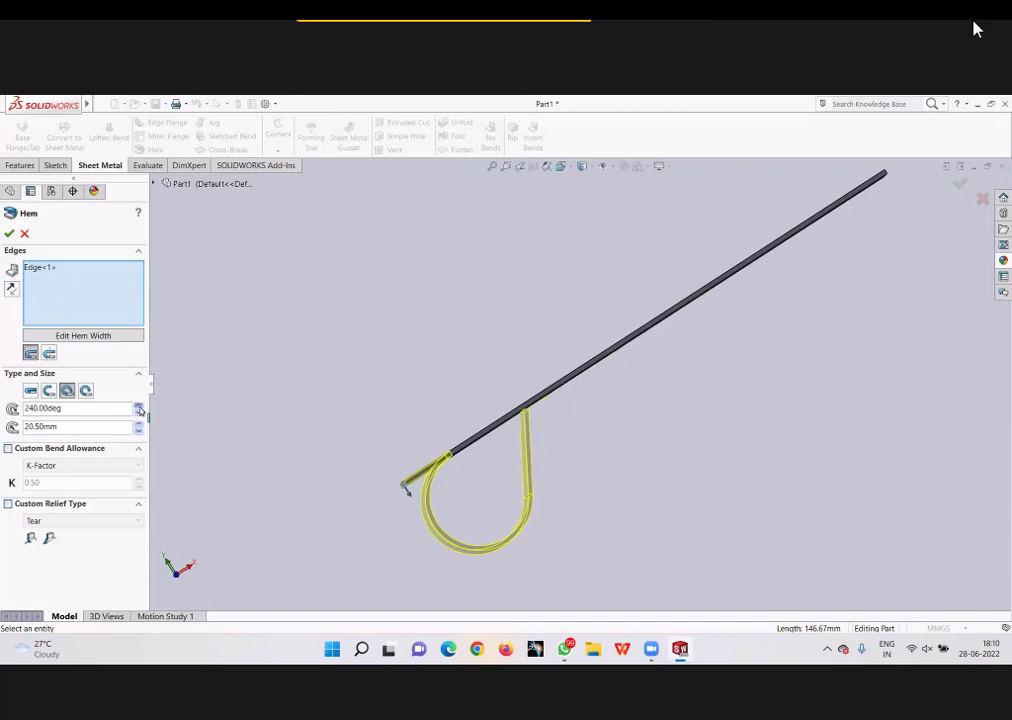
pyautogui.scroll(8, 140, 410)
pyautogui.scroll(9, 140, 410)
pyautogui.scroll(8, 141, 411)
pyautogui.scroll(7, 141, 411)
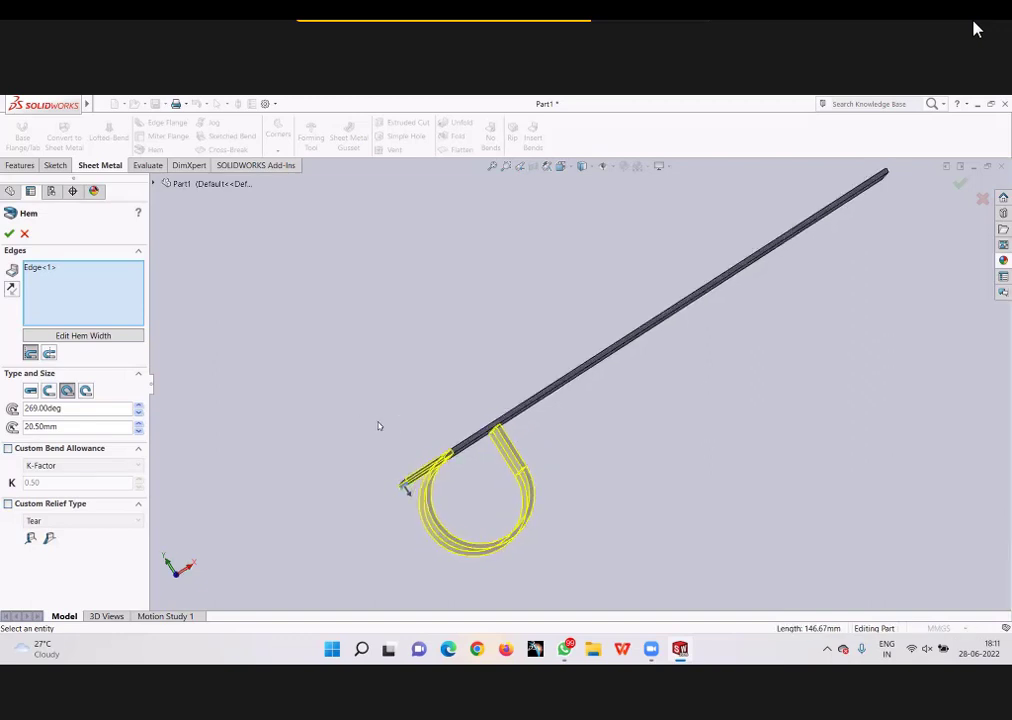
# Step: Switch to a rolled hem with 50.50 mm radius and raise the angle to 329 degrees
pyautogui.click(88, 391)
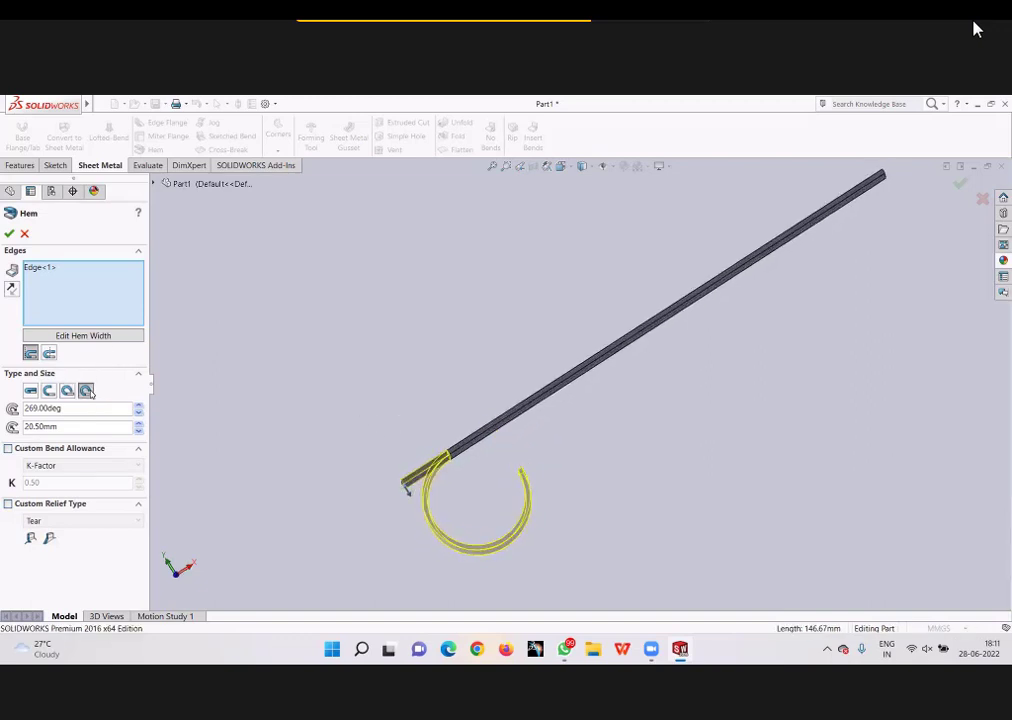
pyautogui.click(139, 424)
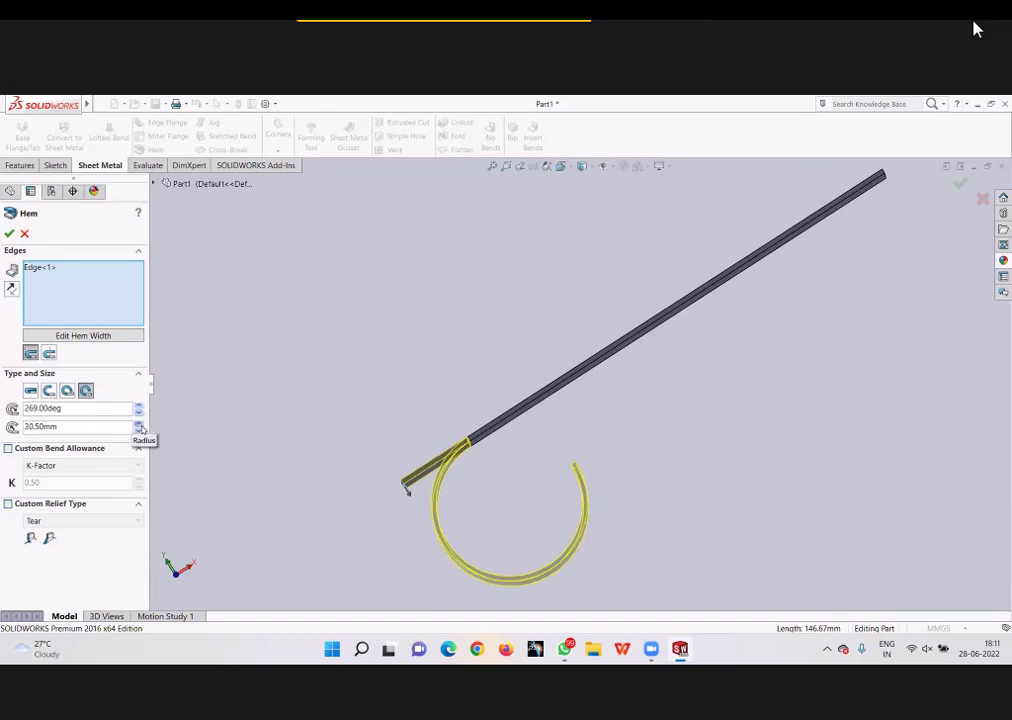
pyautogui.doubleClick(139, 424)
pyautogui.scroll(3, 498, 388)
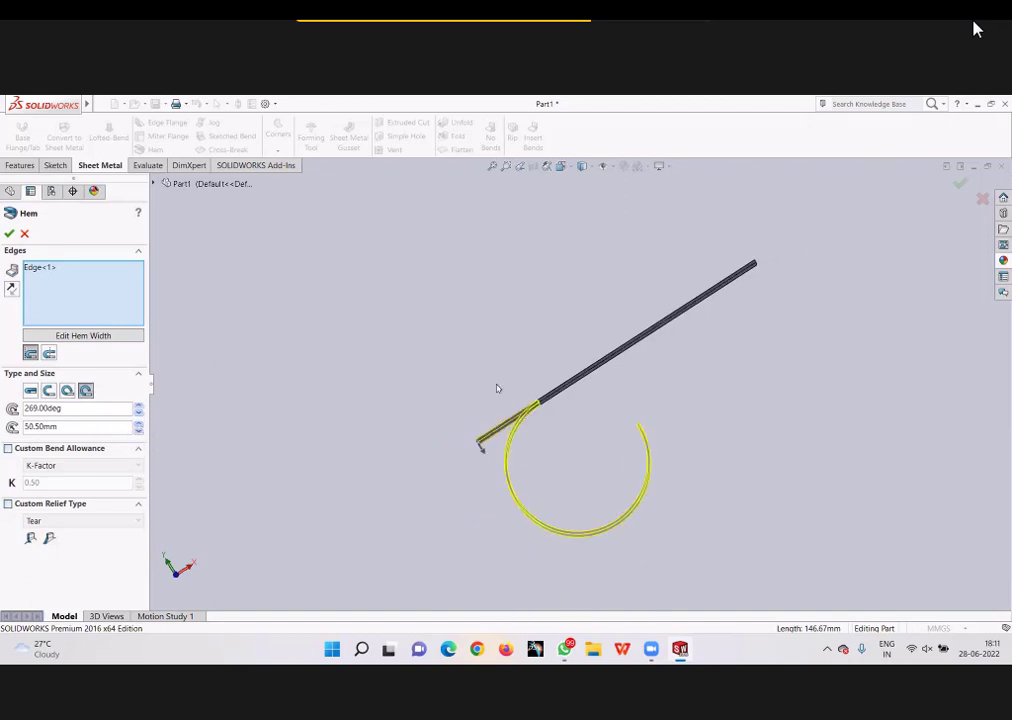
pyautogui.click(139, 407)
pyautogui.click(139, 407)
pyautogui.click(139, 407)
pyautogui.click(139, 407)
# Step: Inspect the rolled hem from several angles, then cancel the hem feature
pyautogui.moveTo(361, 396); pyautogui.dragTo(556, 418, button='middle')
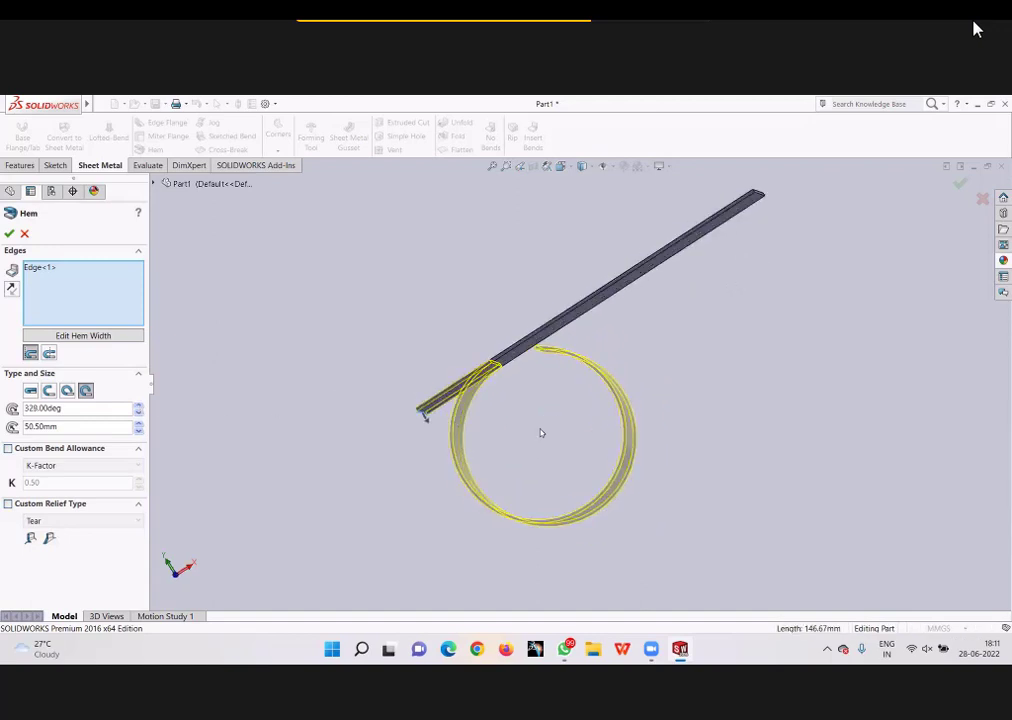
pyautogui.scroll(2, 578, 427)
pyautogui.scroll(-2, 587, 438)
pyautogui.scroll(-2, 560, 435)
pyautogui.scroll(1, 541, 432)
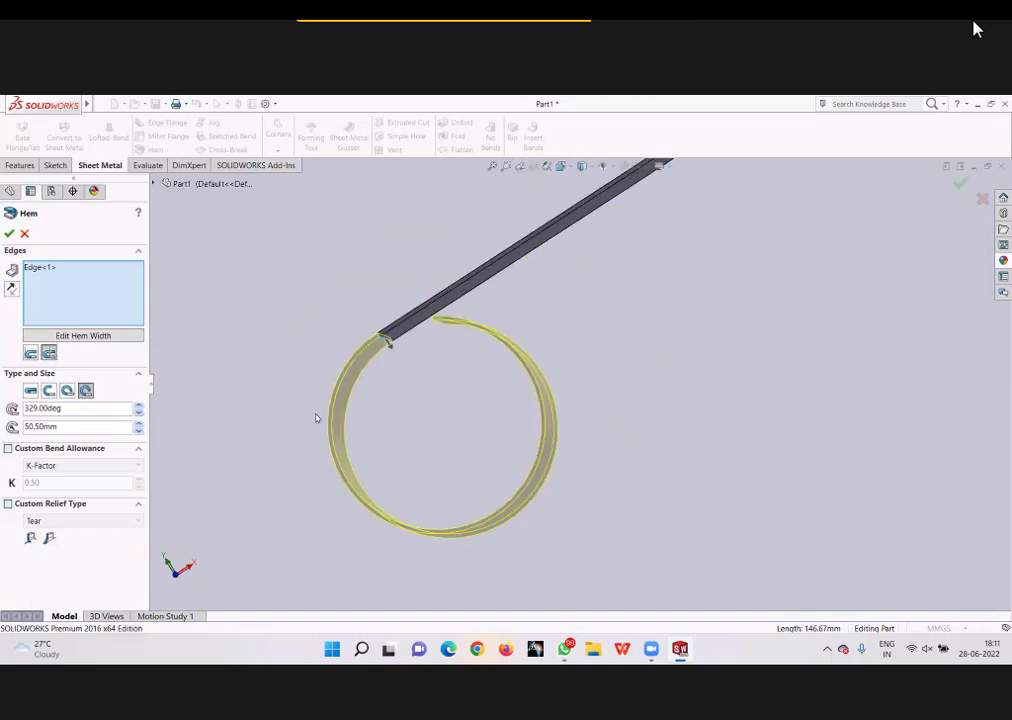
pyautogui.scroll(1, 490, 455)
pyautogui.moveTo(465, 422)
pyautogui.mouseDown(button='middle')
pyautogui.moveTo(479, 445)
pyautogui.moveTo(475, 424)
pyautogui.moveTo(286, 340)
pyautogui.mouseUp(button='middle')
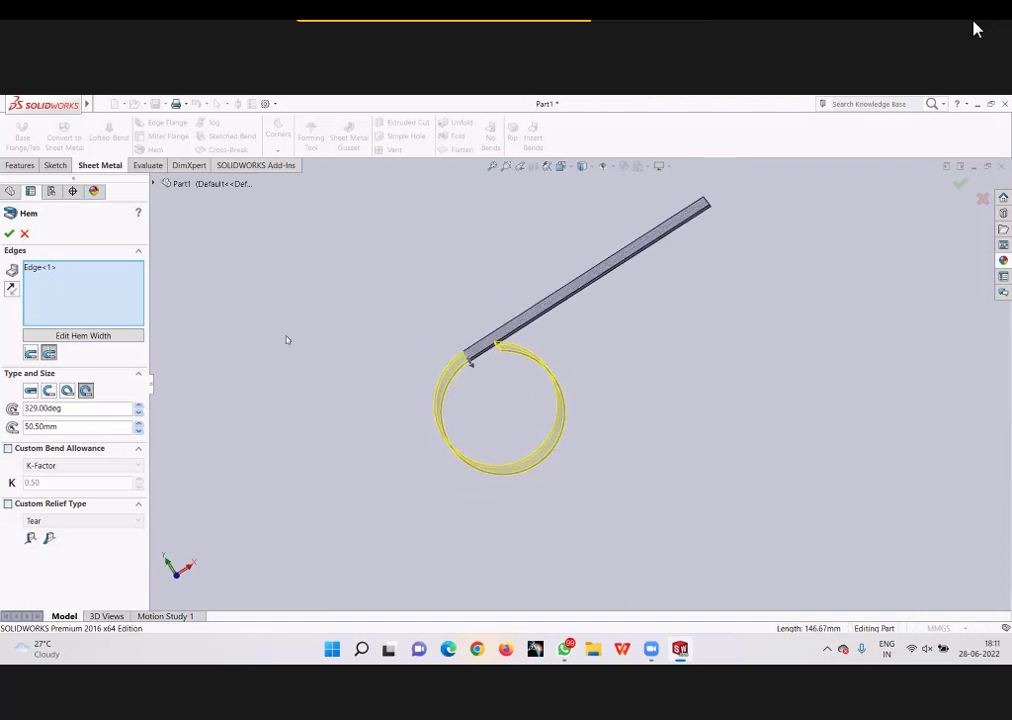
pyautogui.click(24, 233)
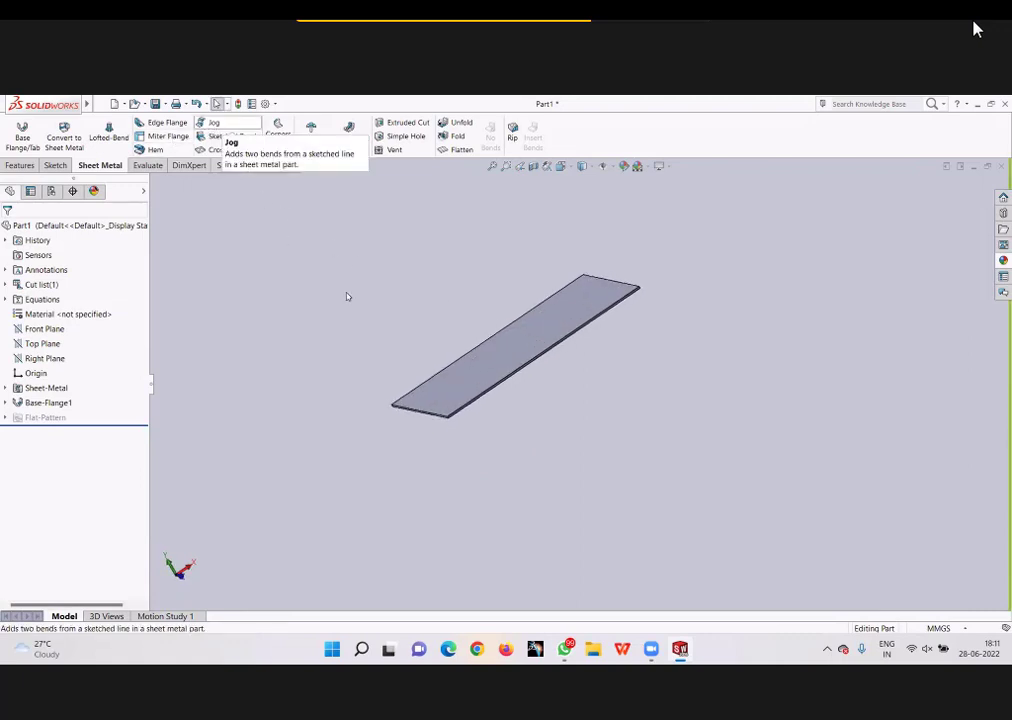
# Step: Sketch one straight line across the middle of the plate's top face, creating Sketch26
pyautogui.moveTo(357, 283); pyautogui.dragTo(402, 372, button='middle')
pyautogui.click(483, 352)
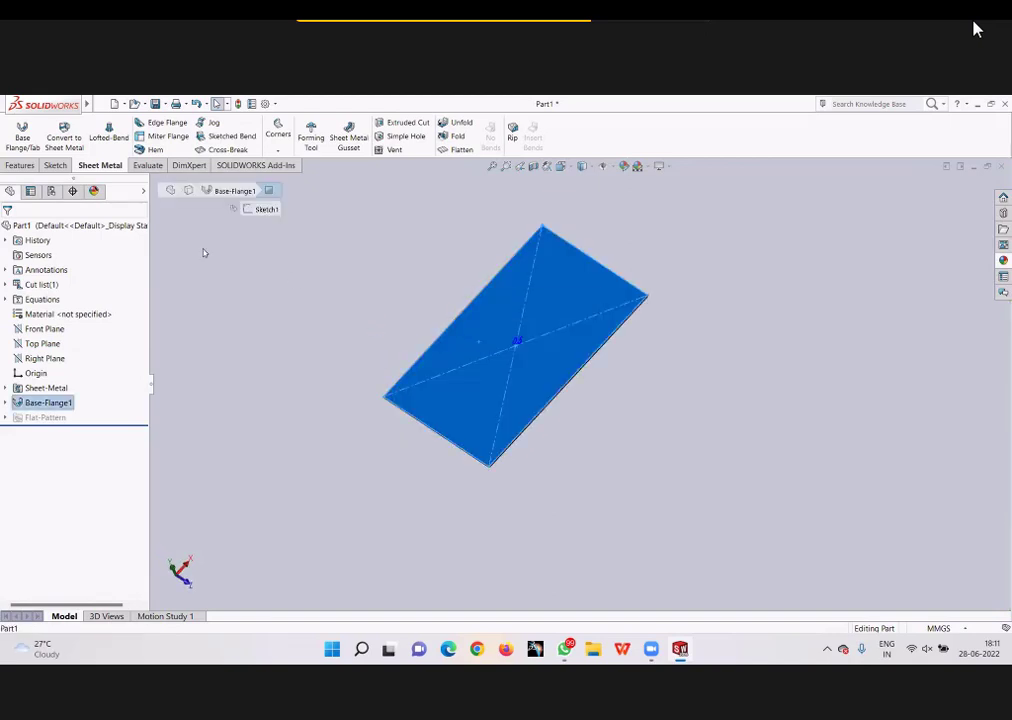
pyautogui.click(56, 165)
pyautogui.click(16, 130)
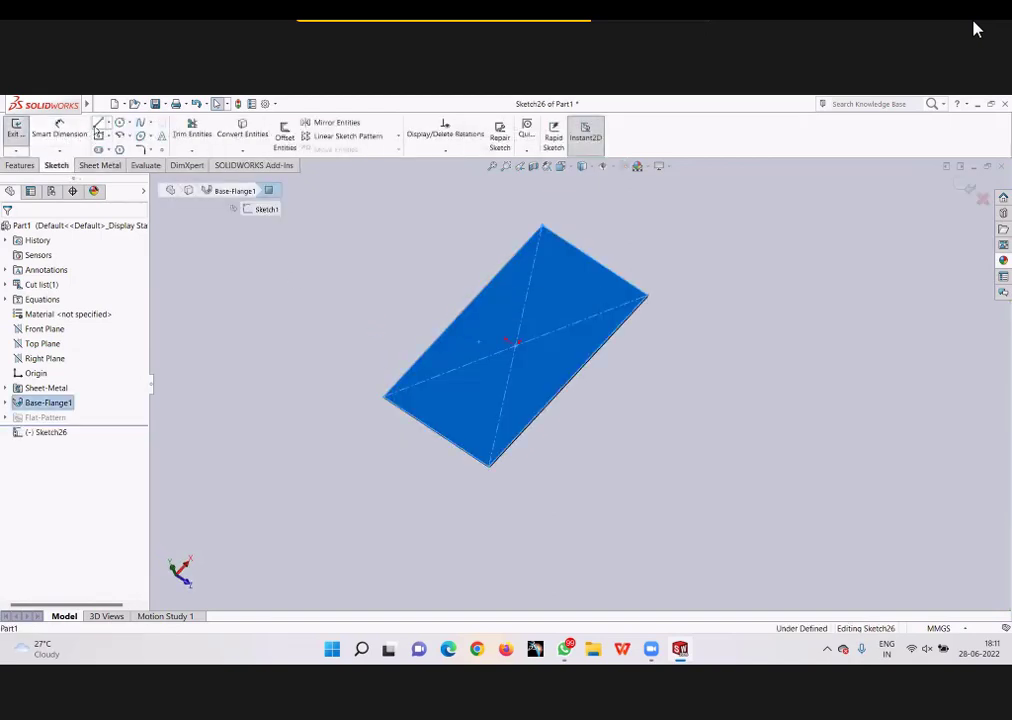
pyautogui.press('l')
pyautogui.click(452, 304)
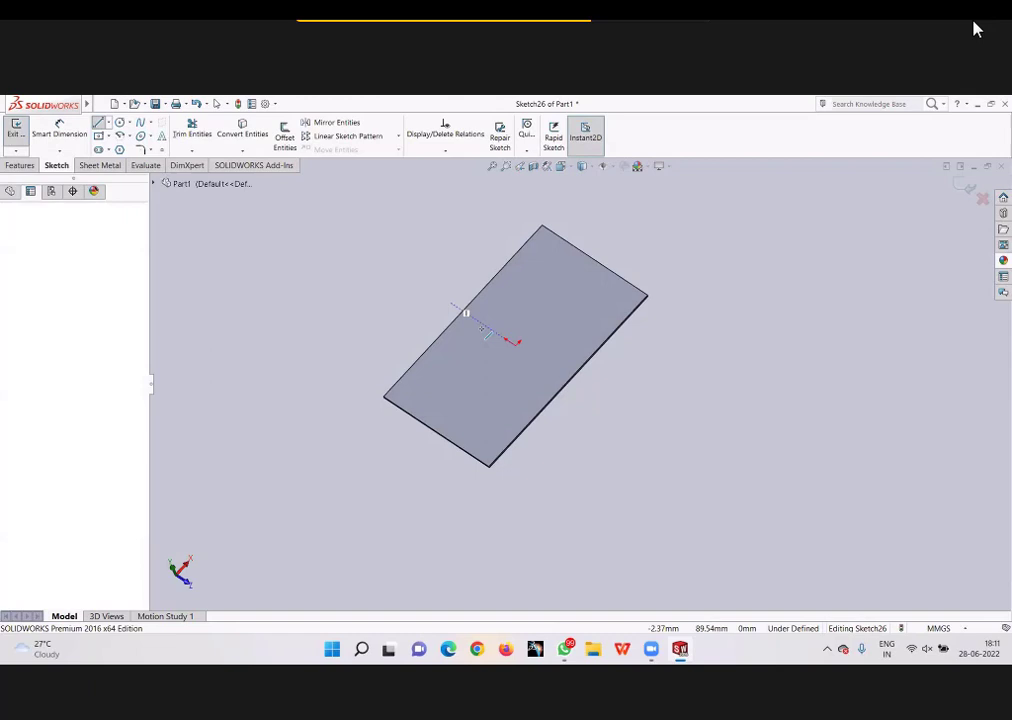
pyautogui.click(601, 385)
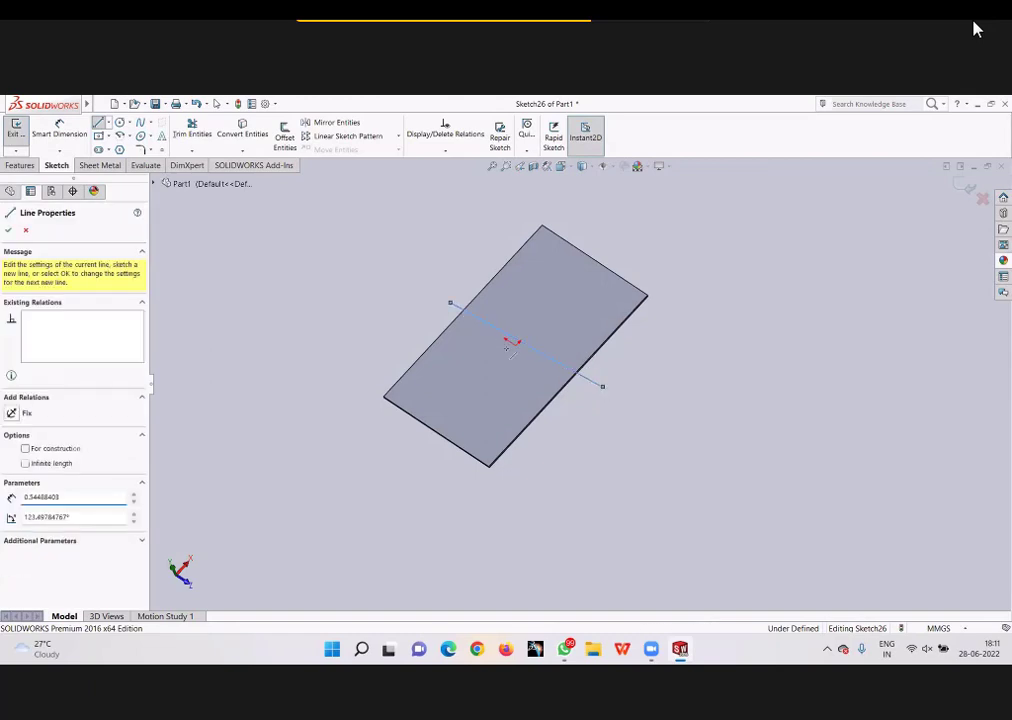
pyautogui.click(12, 130)
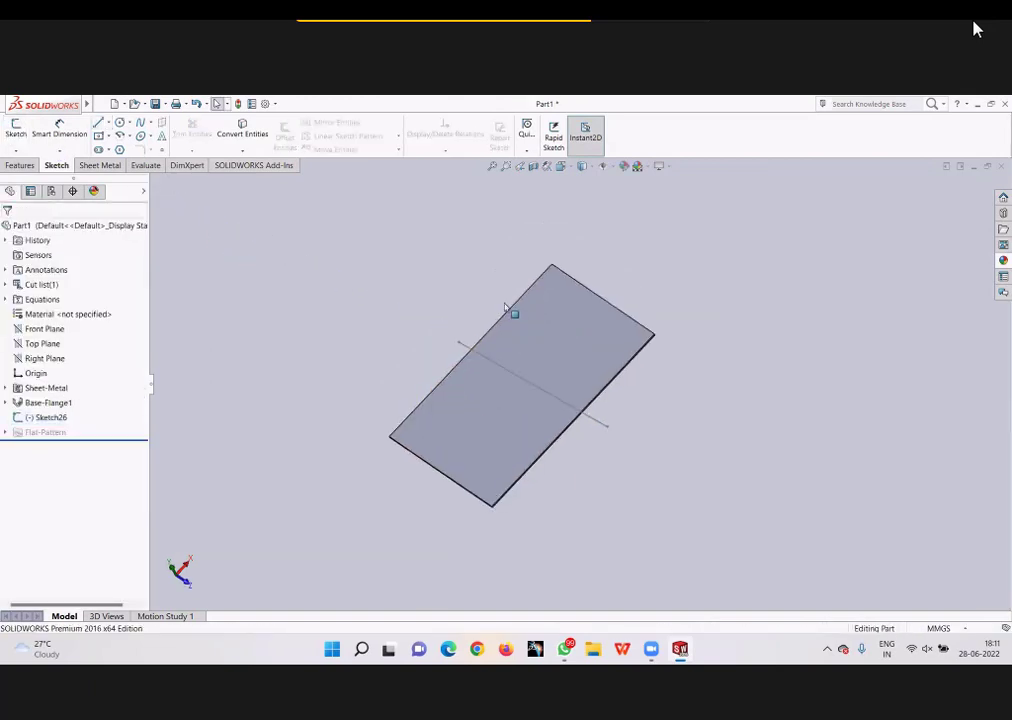
pyautogui.click(97, 165)
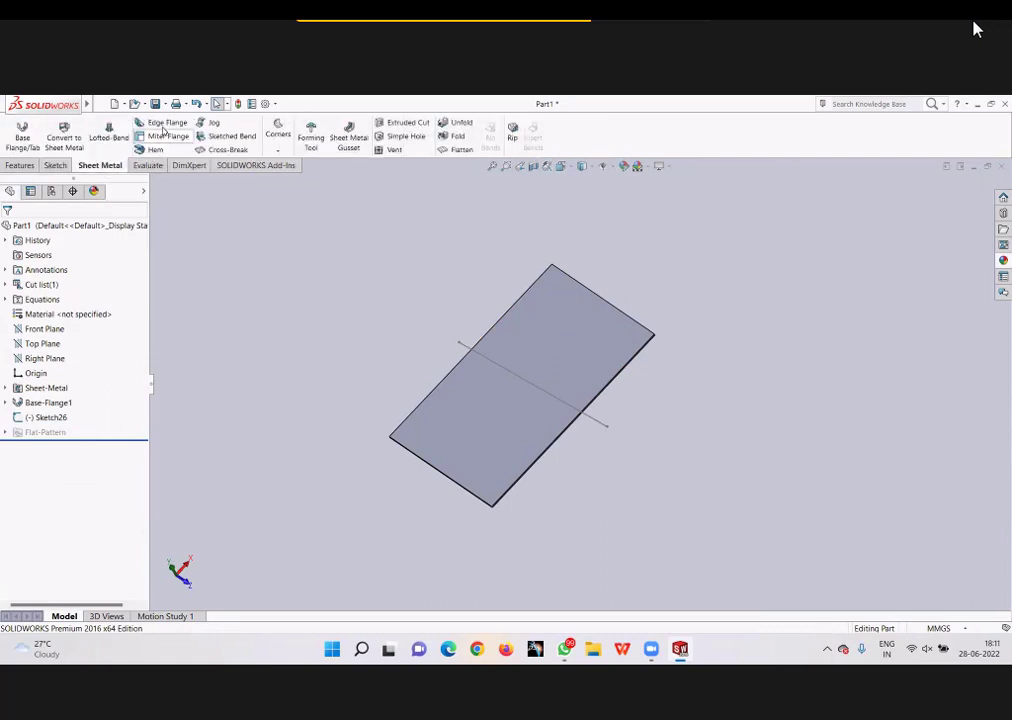
pyautogui.click(163, 123)
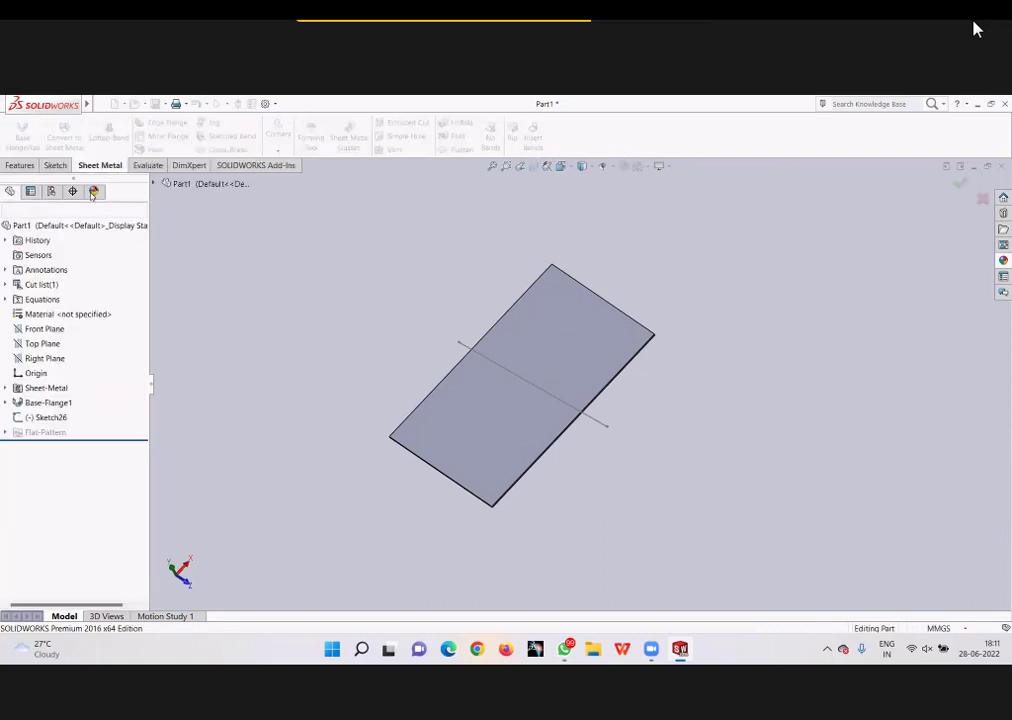
# Step: Jog the plate along Sketch26's line by 140 mm, with the lower part as the fixed face
pyautogui.click(212, 124)
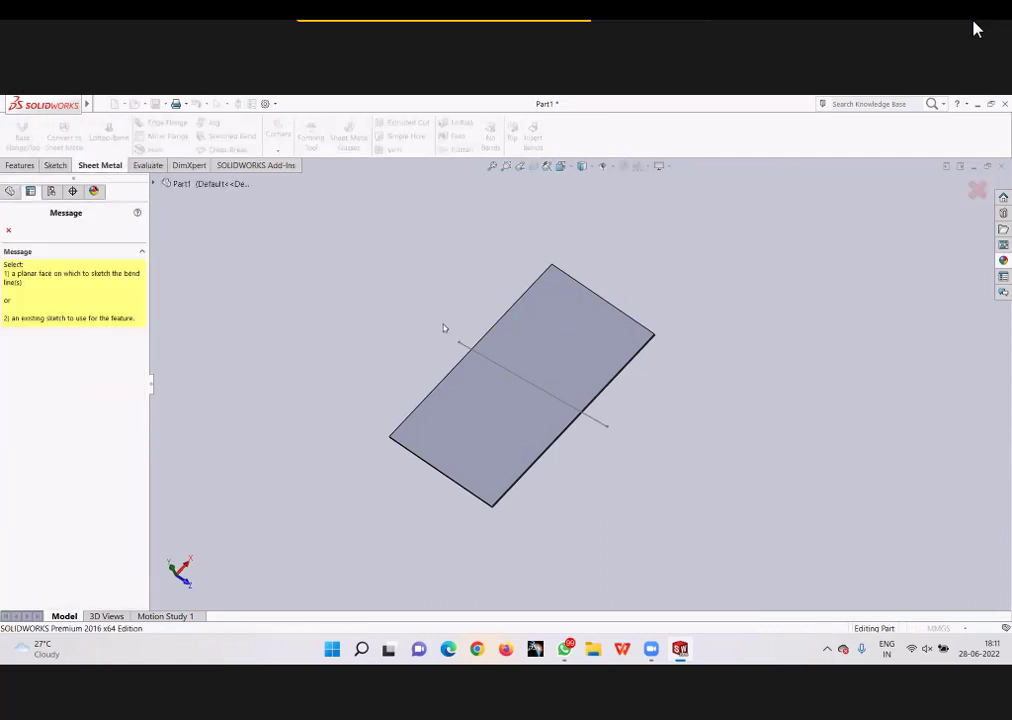
pyautogui.click(498, 364)
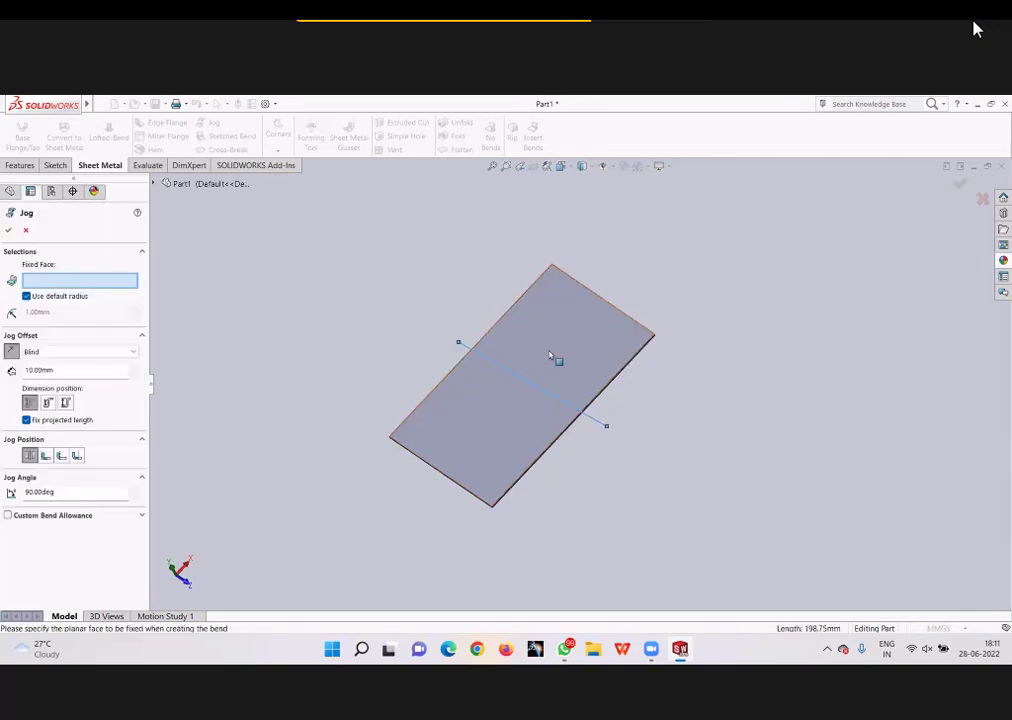
pyautogui.click(529, 383)
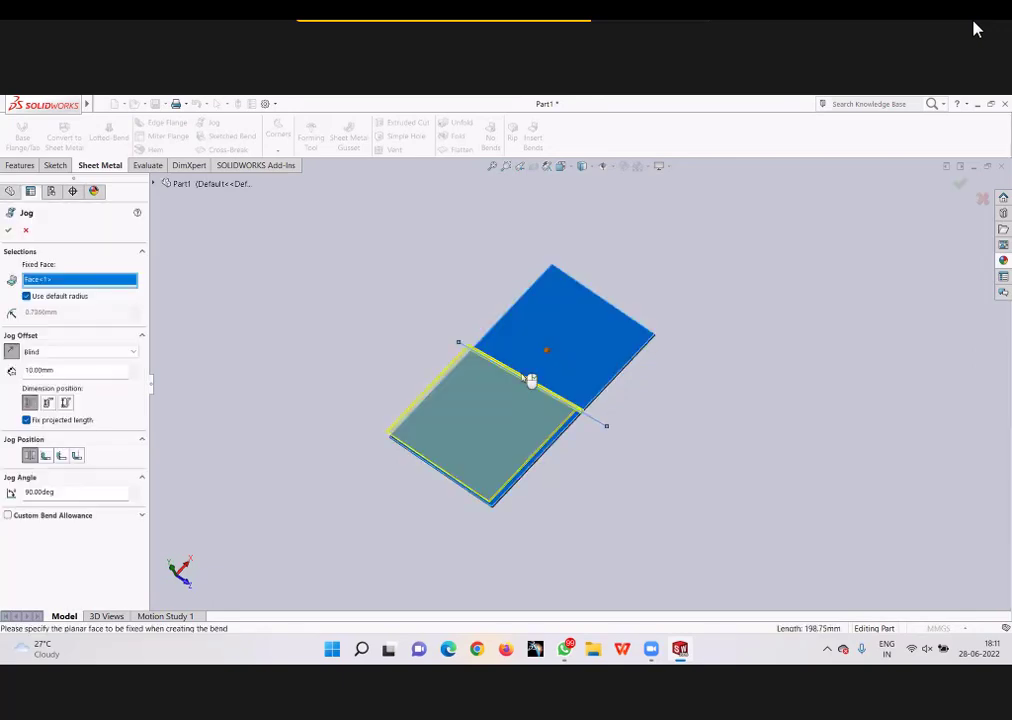
pyautogui.moveTo(531, 381); pyautogui.dragTo(422, 300, button='middle')
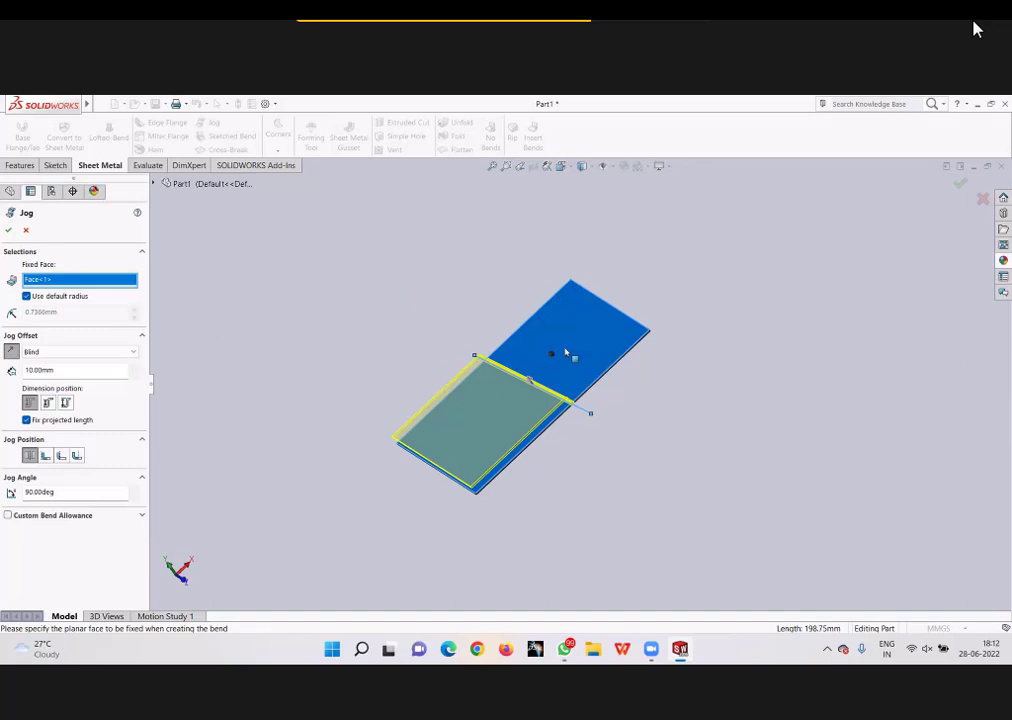
pyautogui.moveTo(549, 370); pyautogui.dragTo(145, 365, button='middle')
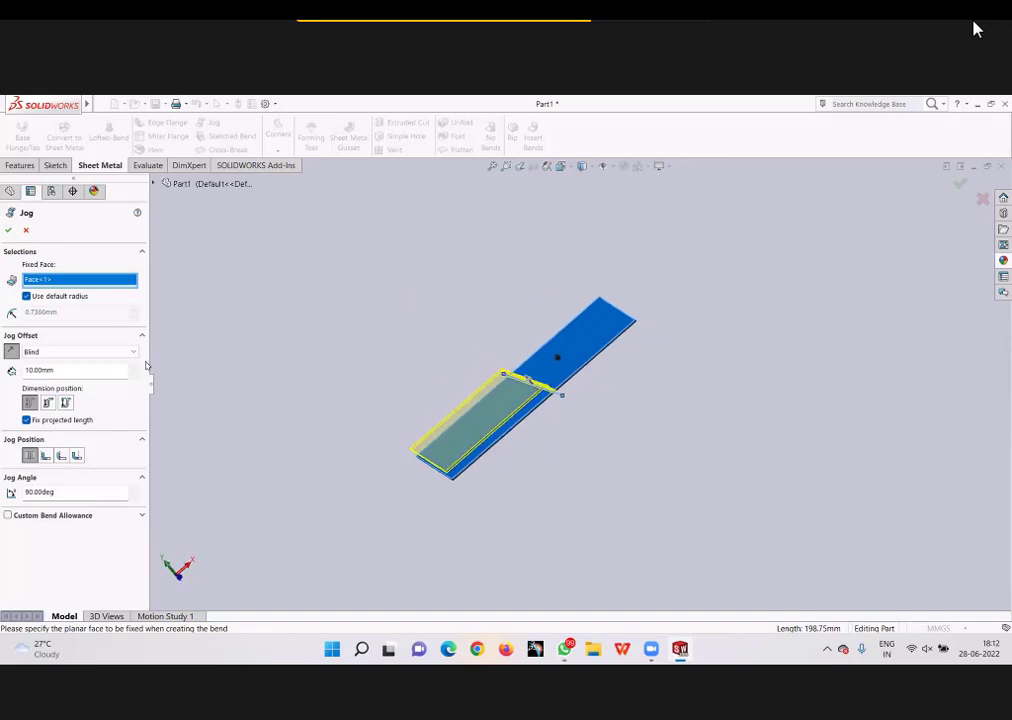
pyautogui.scroll(5, 133, 369)
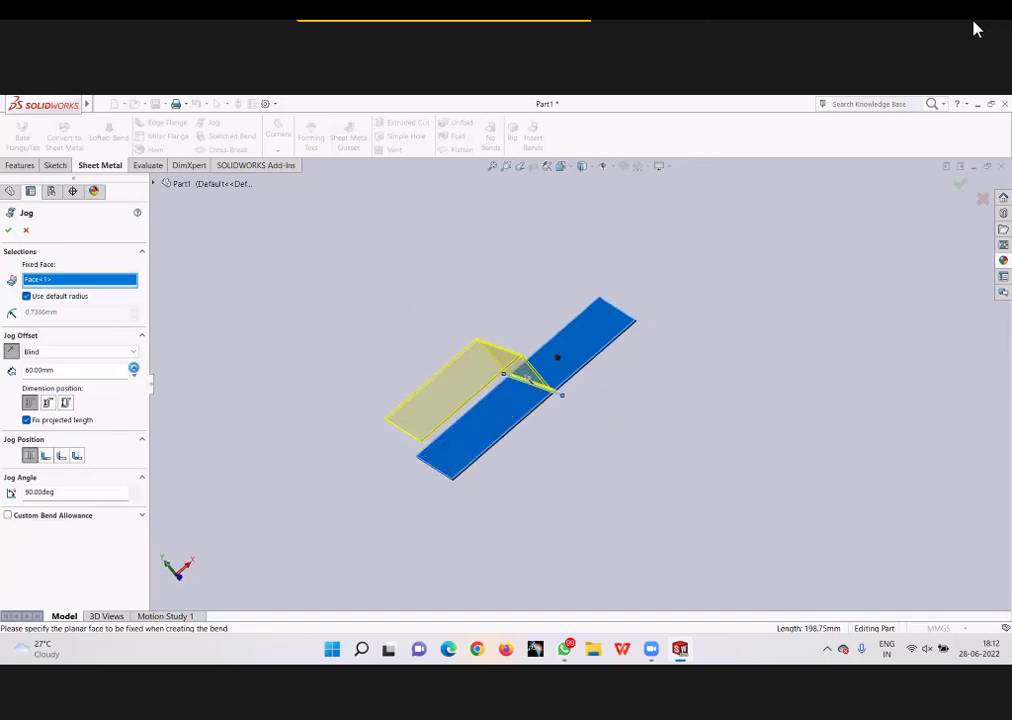
pyautogui.scroll(4, 133, 369)
pyautogui.scroll(4, 133, 369)
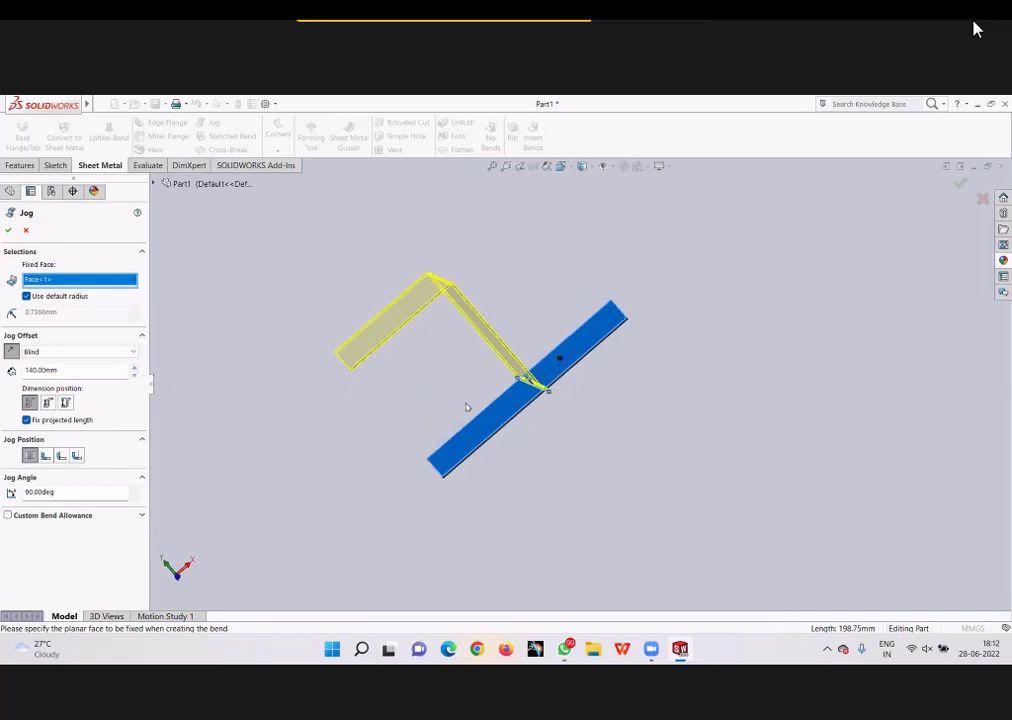
pyautogui.moveTo(466, 407); pyautogui.dragTo(501, 418, button='middle')
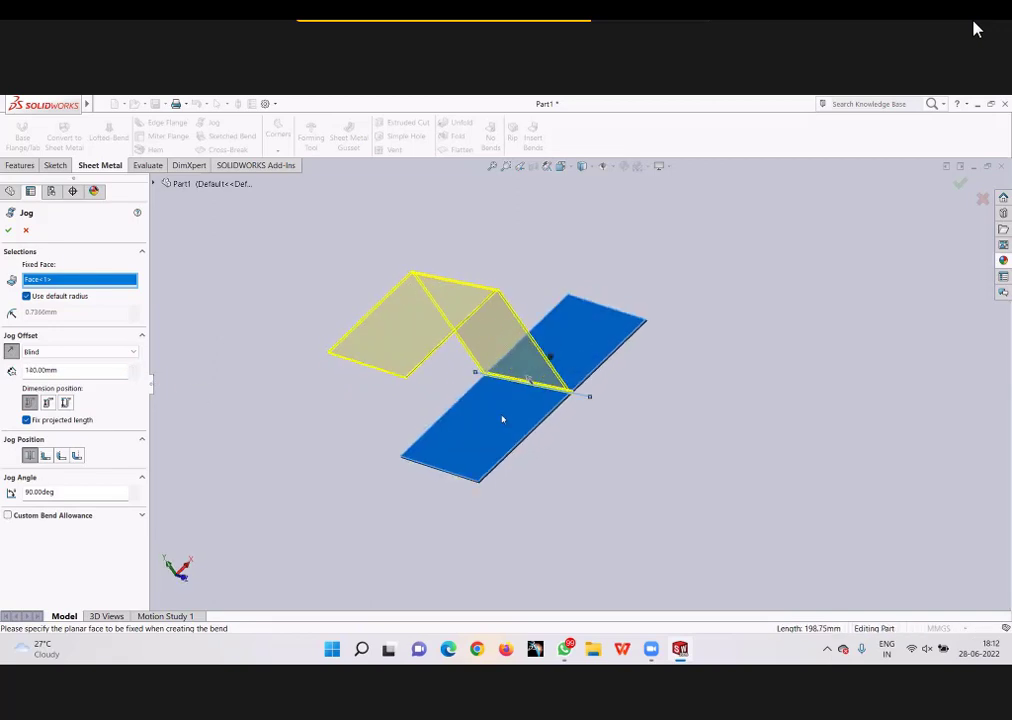
pyautogui.click(8, 230)
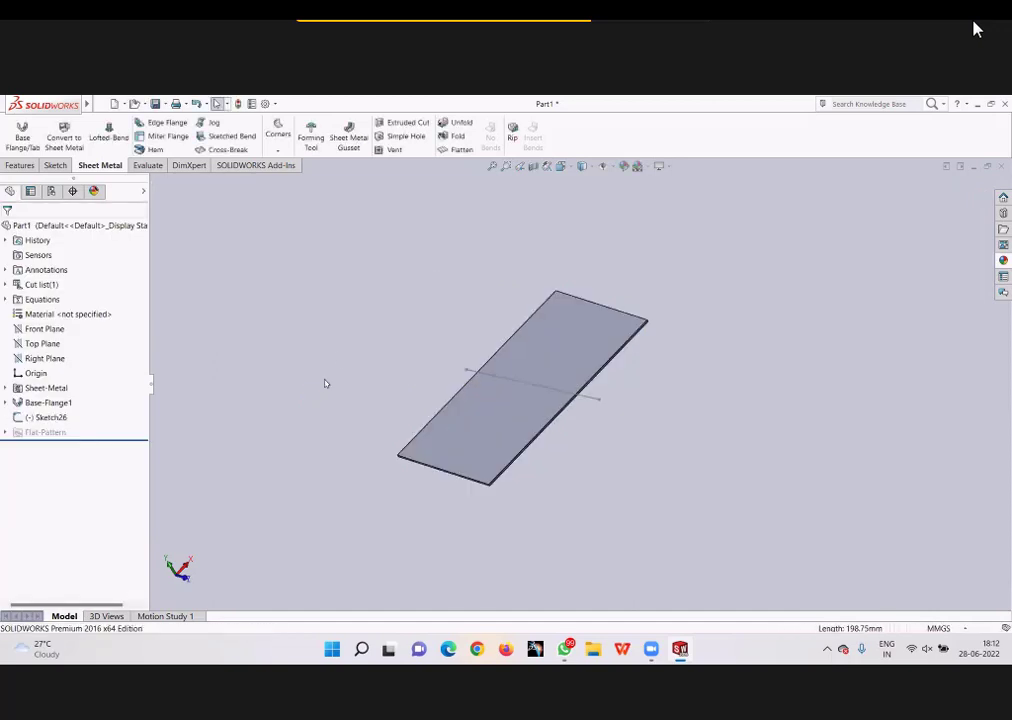
pyautogui.hotkey('ctrl', 'z')
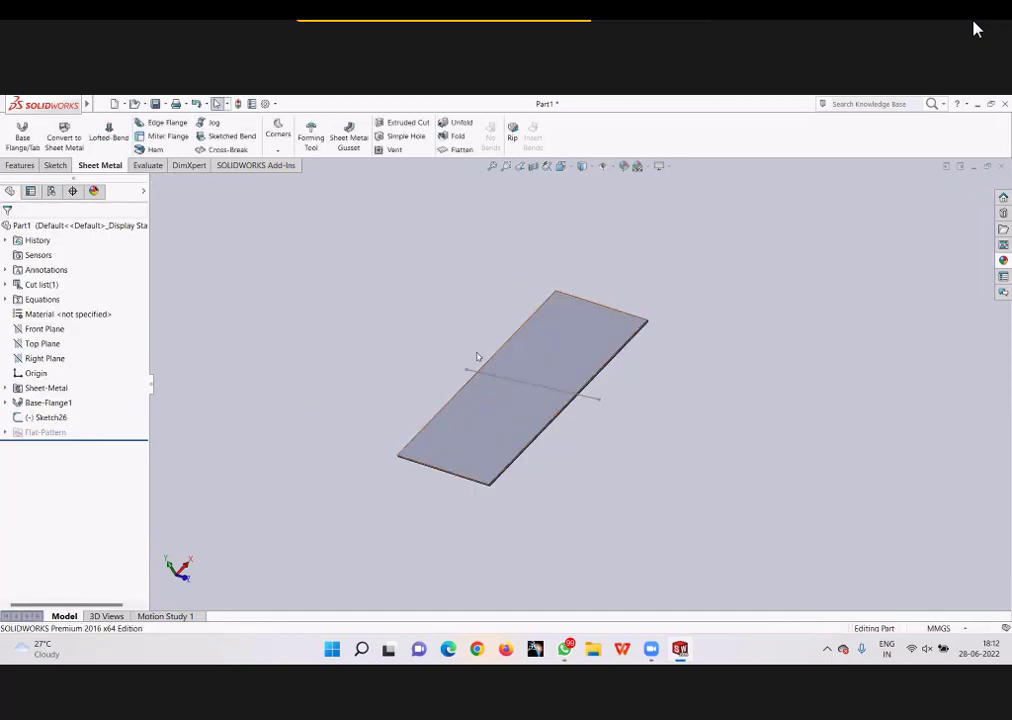
pyautogui.click(215, 128)
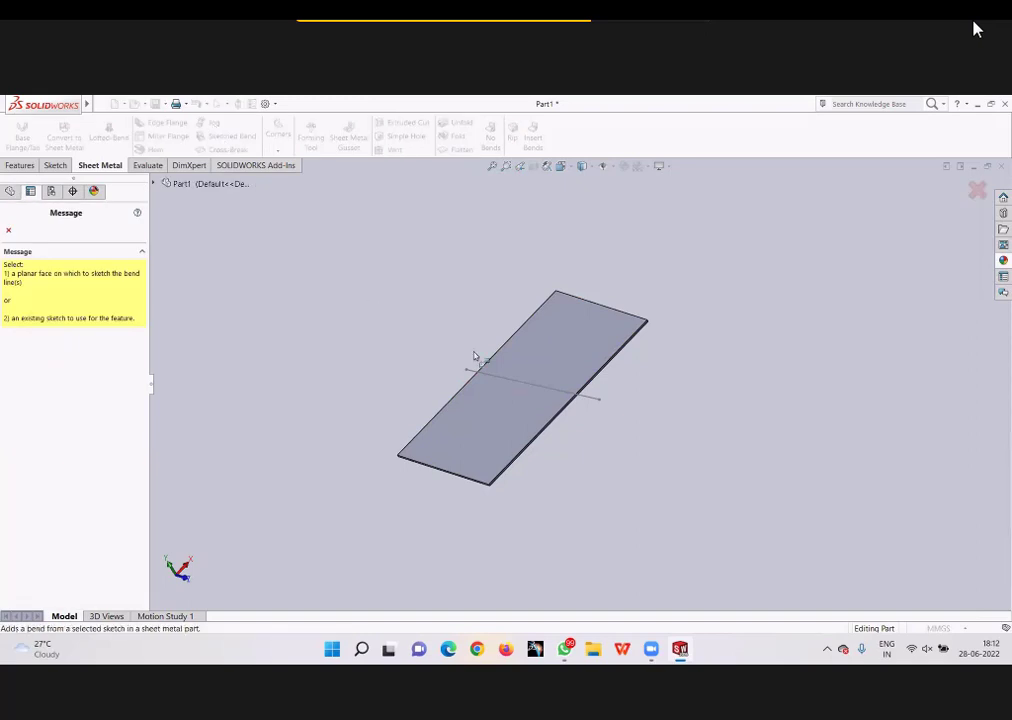
pyautogui.click(500, 384)
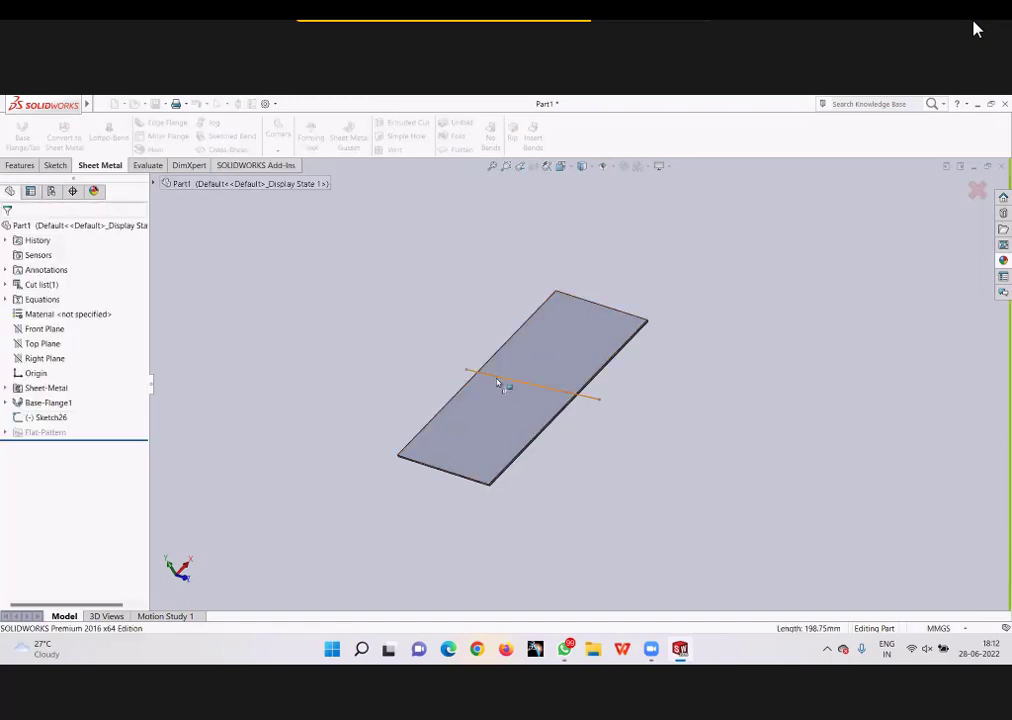
pyautogui.click(477, 453)
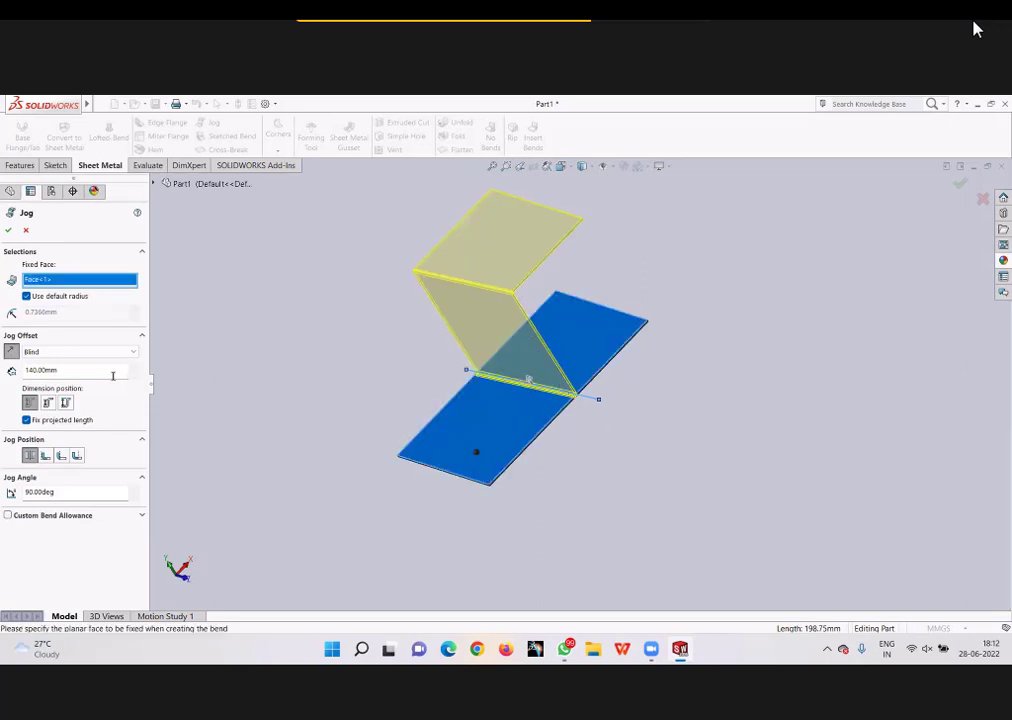
pyautogui.click(46, 456)
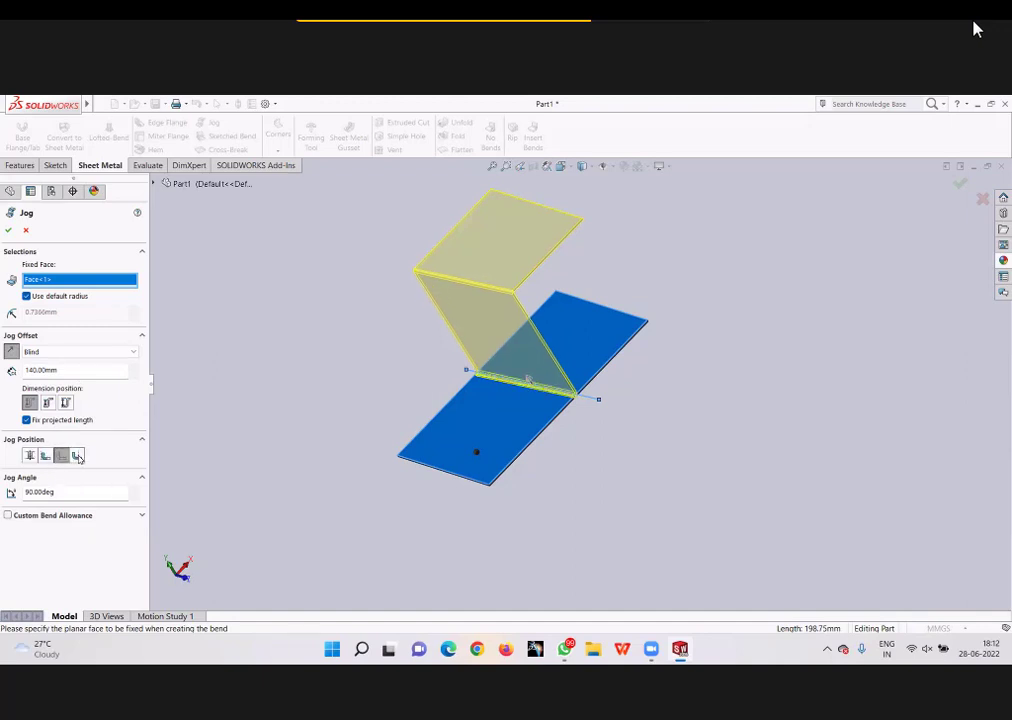
pyautogui.click(77, 456)
pyautogui.scroll(-2, 546, 399)
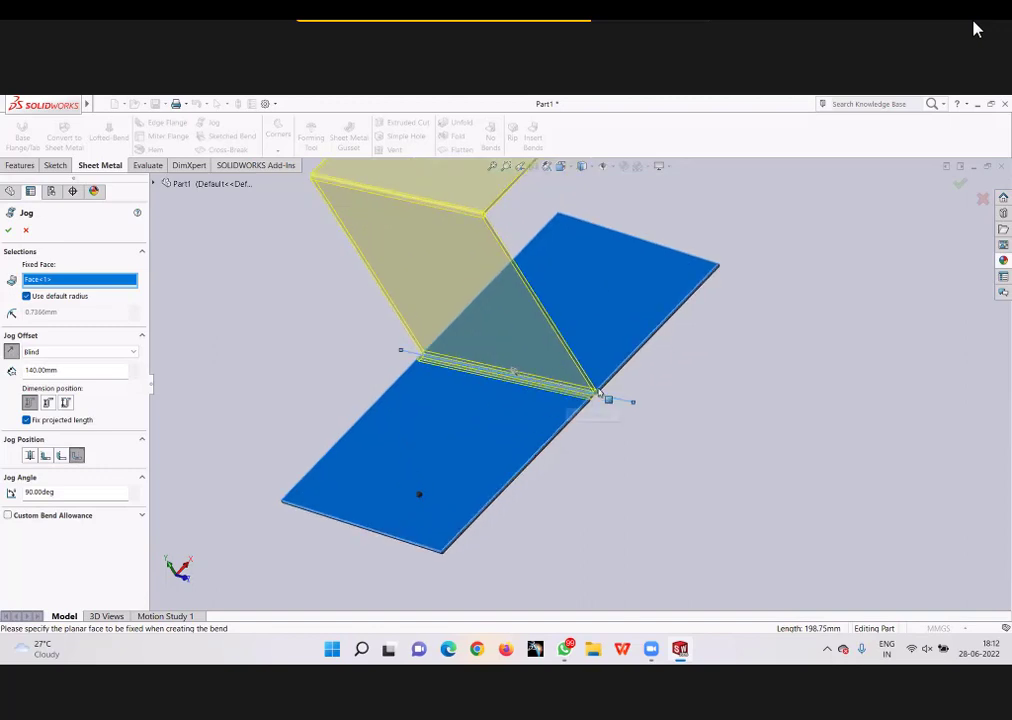
pyautogui.scroll(-3, 546, 399)
pyautogui.scroll(-3, 546, 399)
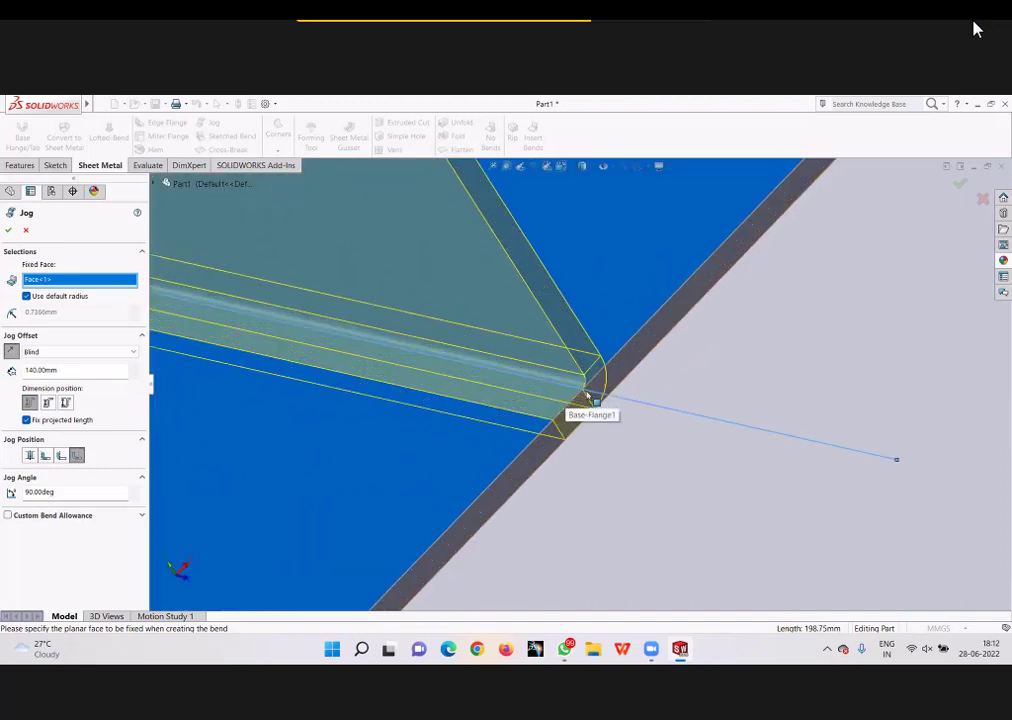
pyautogui.click(30, 455)
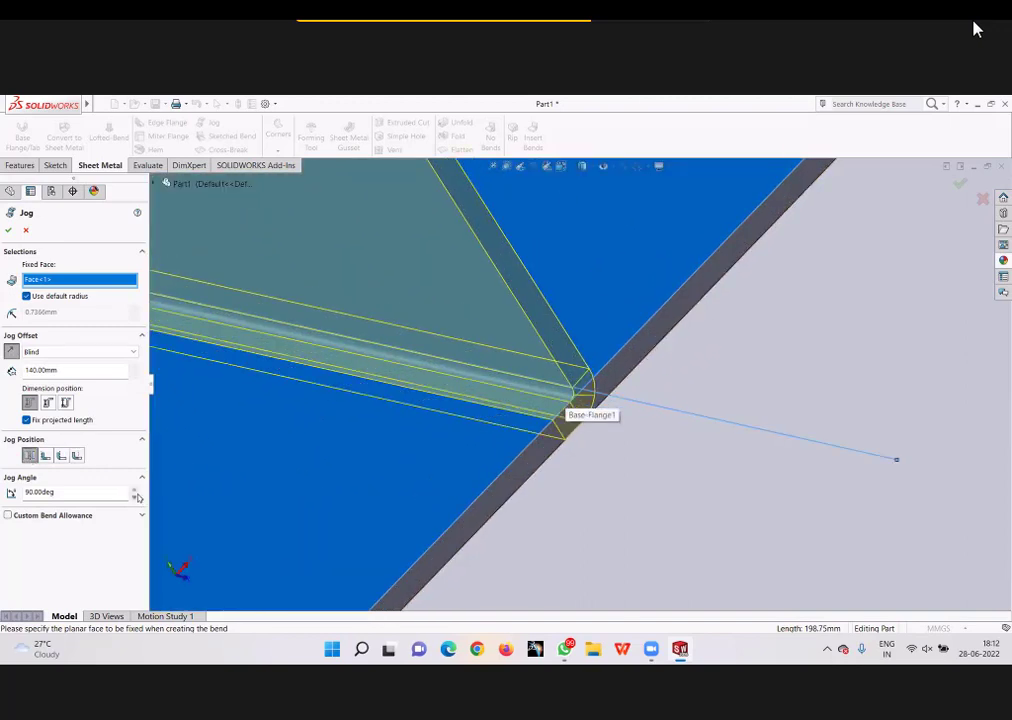
pyautogui.click(136, 494)
pyautogui.scroll(2, 506, 430)
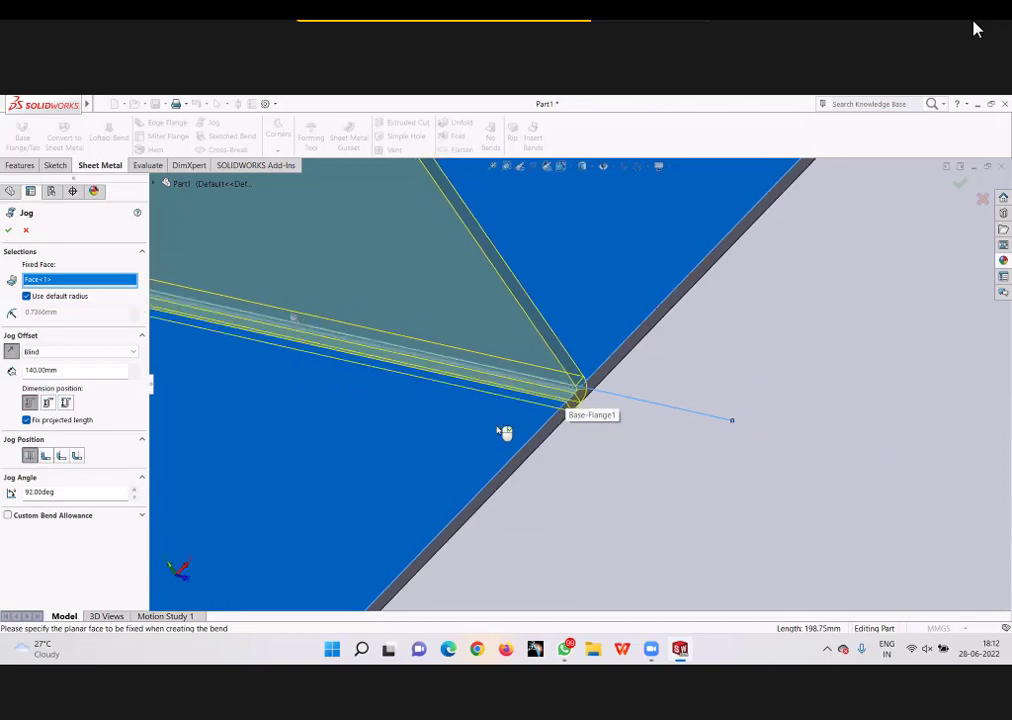
pyautogui.scroll(3, 506, 430)
pyautogui.click(134, 488)
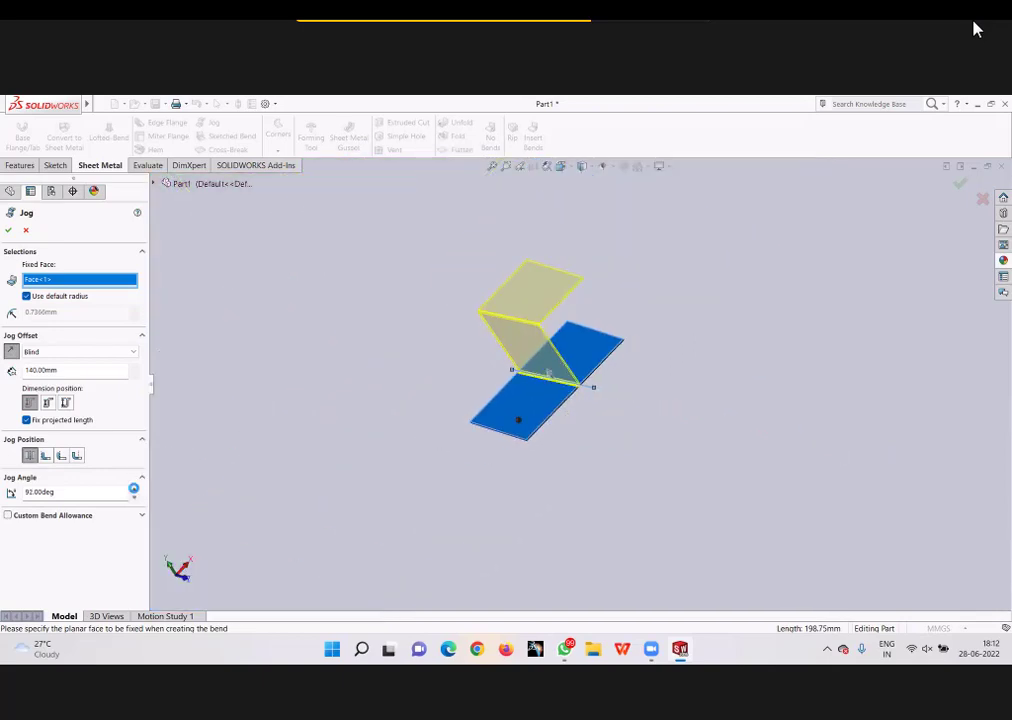
pyautogui.click(134, 481)
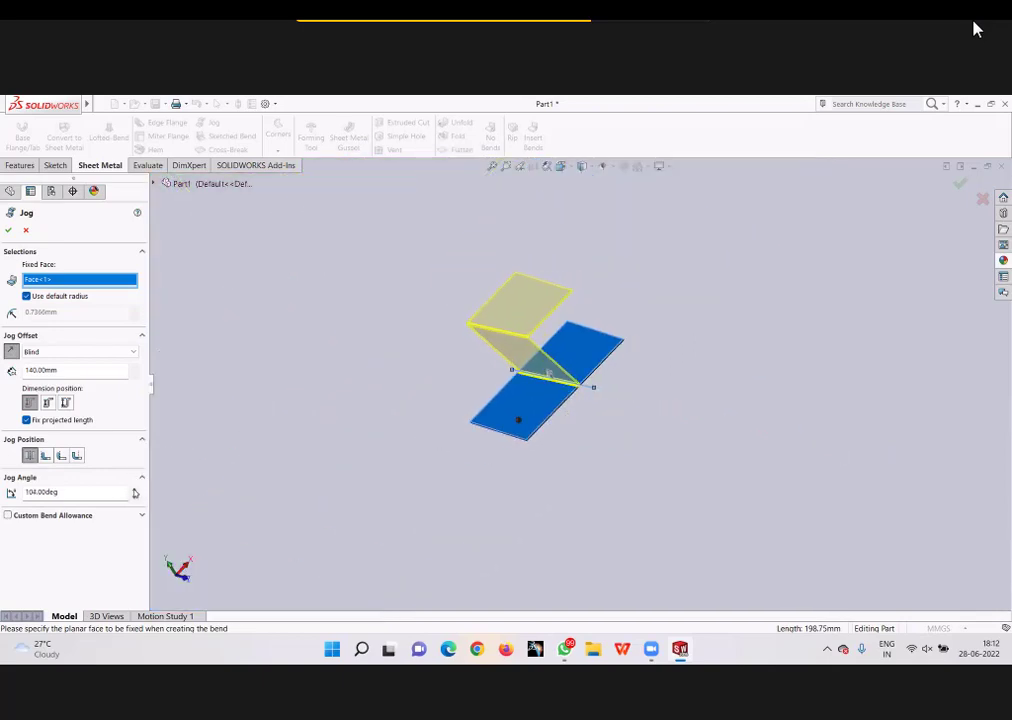
pyautogui.click(134, 480)
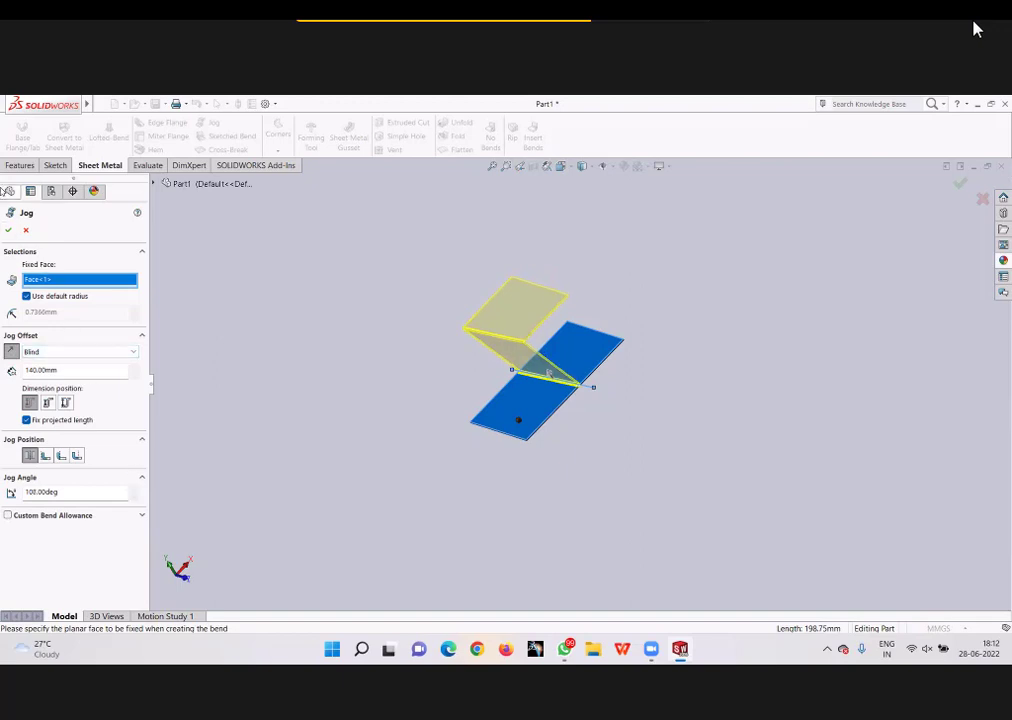
pyautogui.click(26, 230)
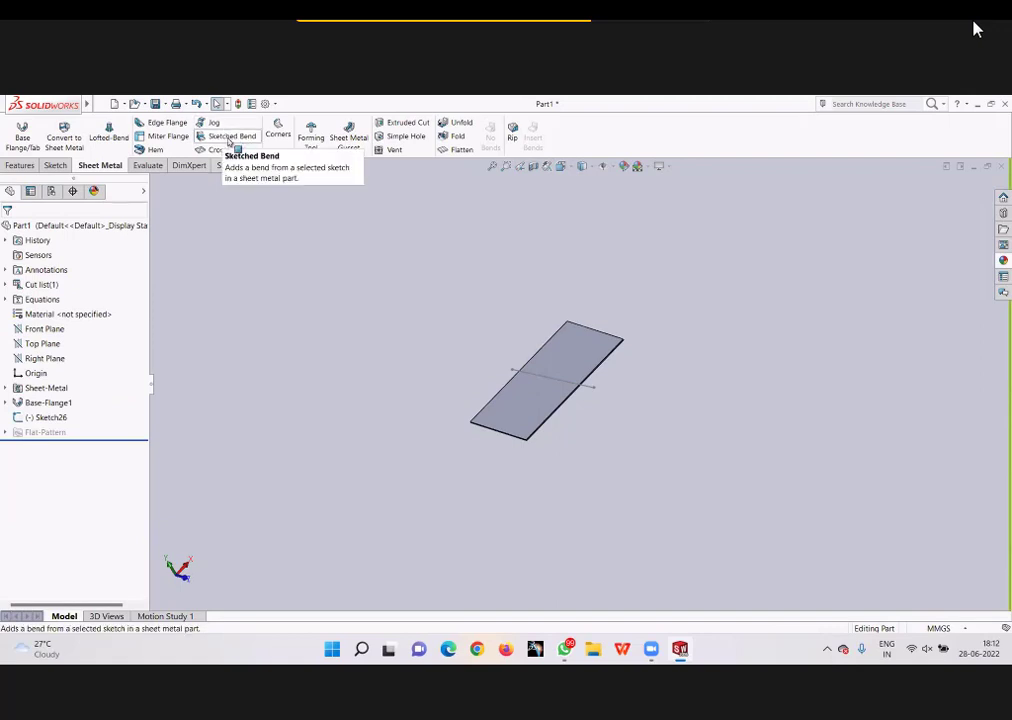
pyautogui.click(233, 137)
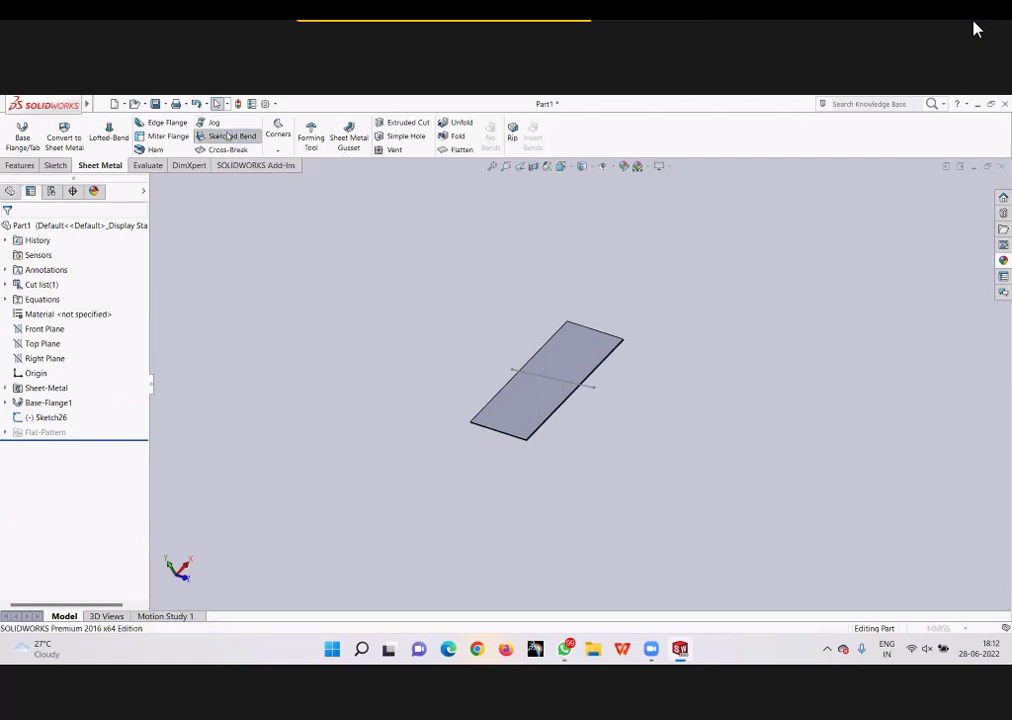
pyautogui.click(546, 377)
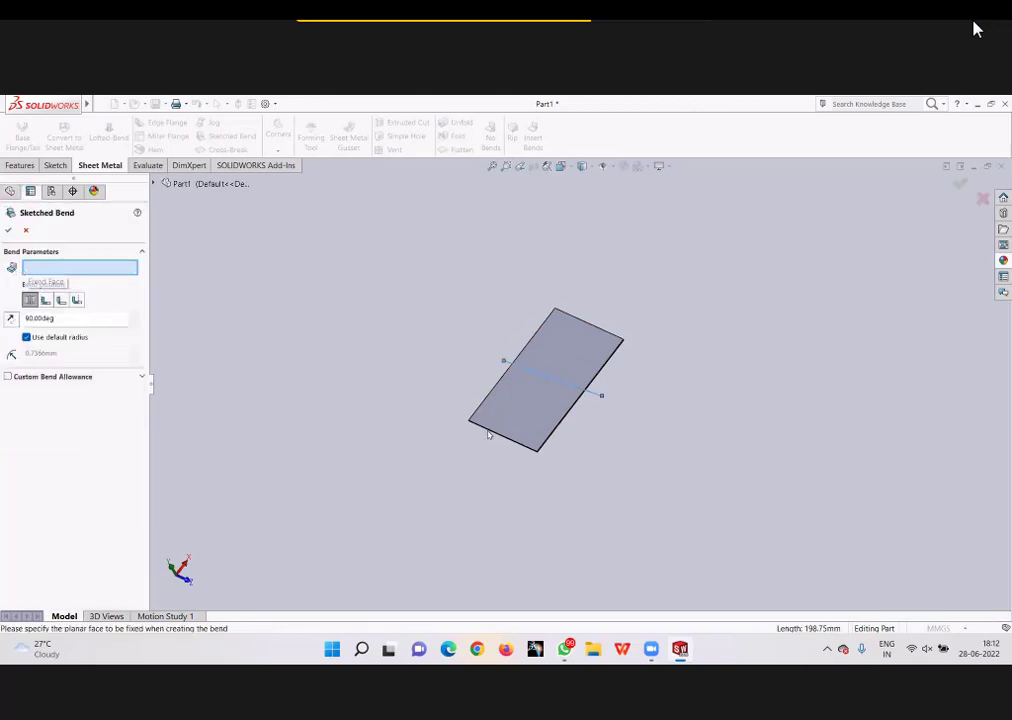
pyautogui.click(521, 426)
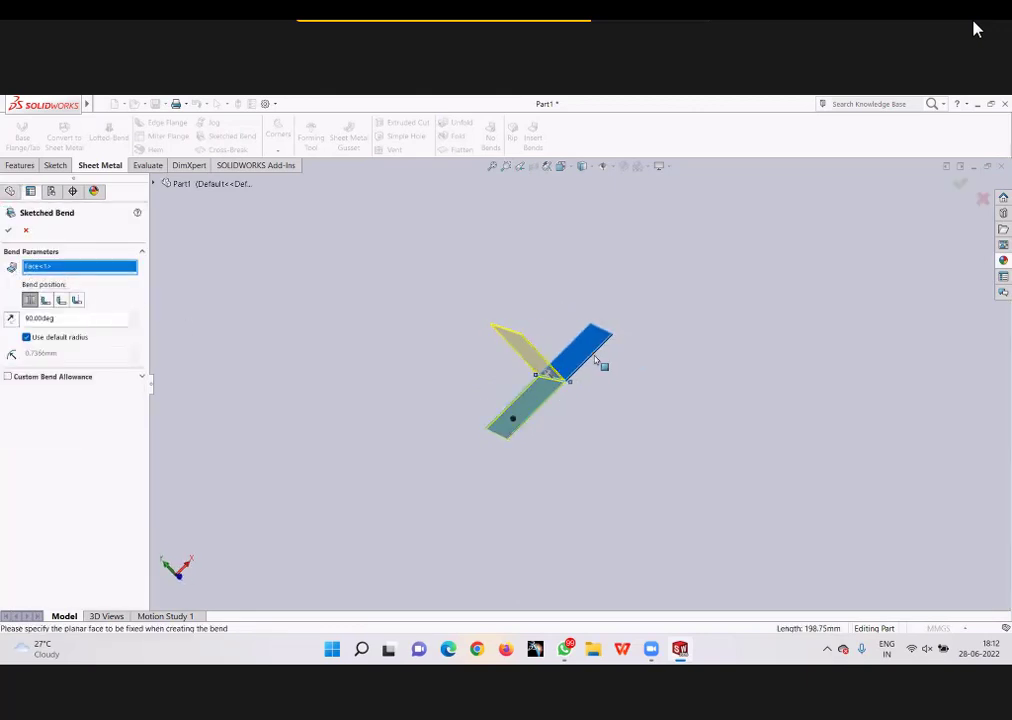
pyautogui.scroll(-3, 546, 344)
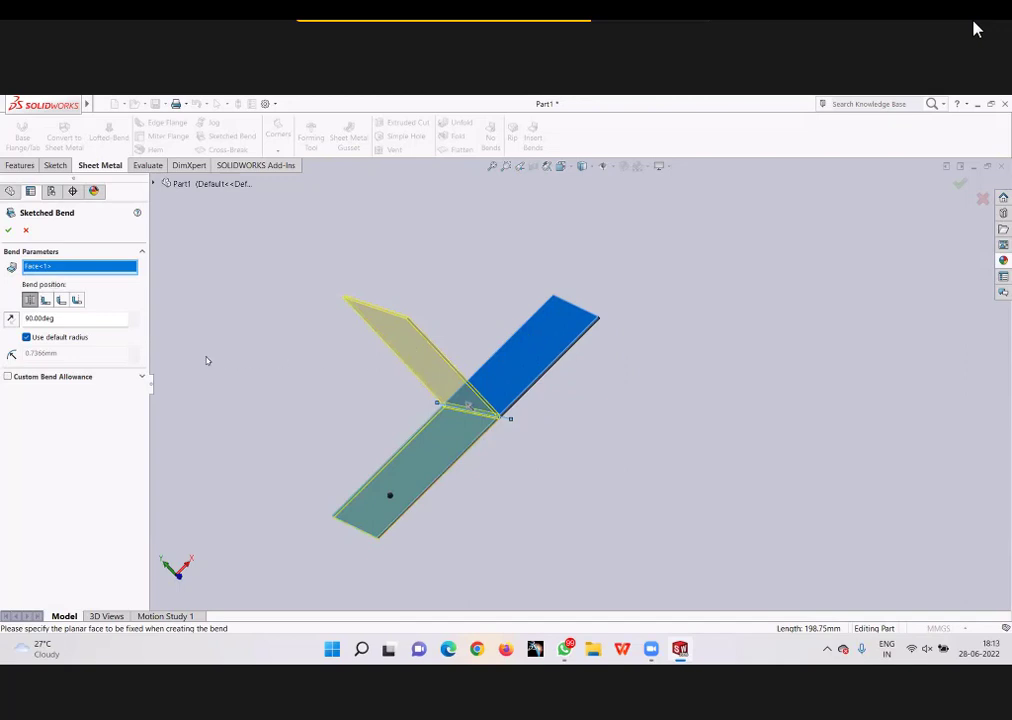
pyautogui.doubleClick(35, 319)
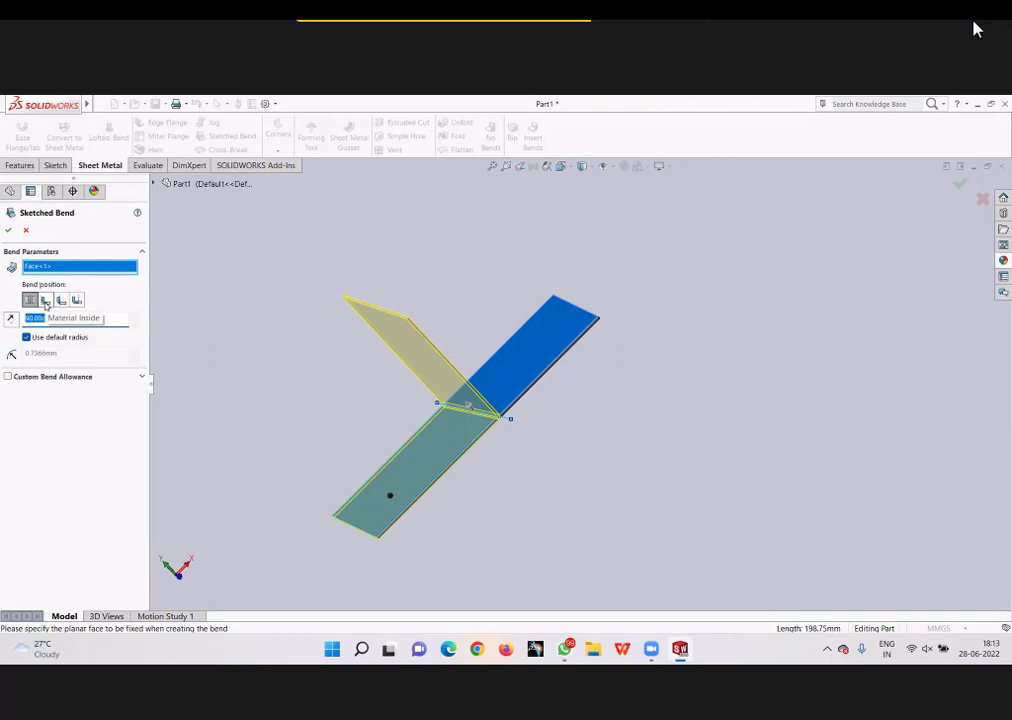
pyautogui.scroll(-1, 446, 440)
pyautogui.scroll(-2, 446, 440)
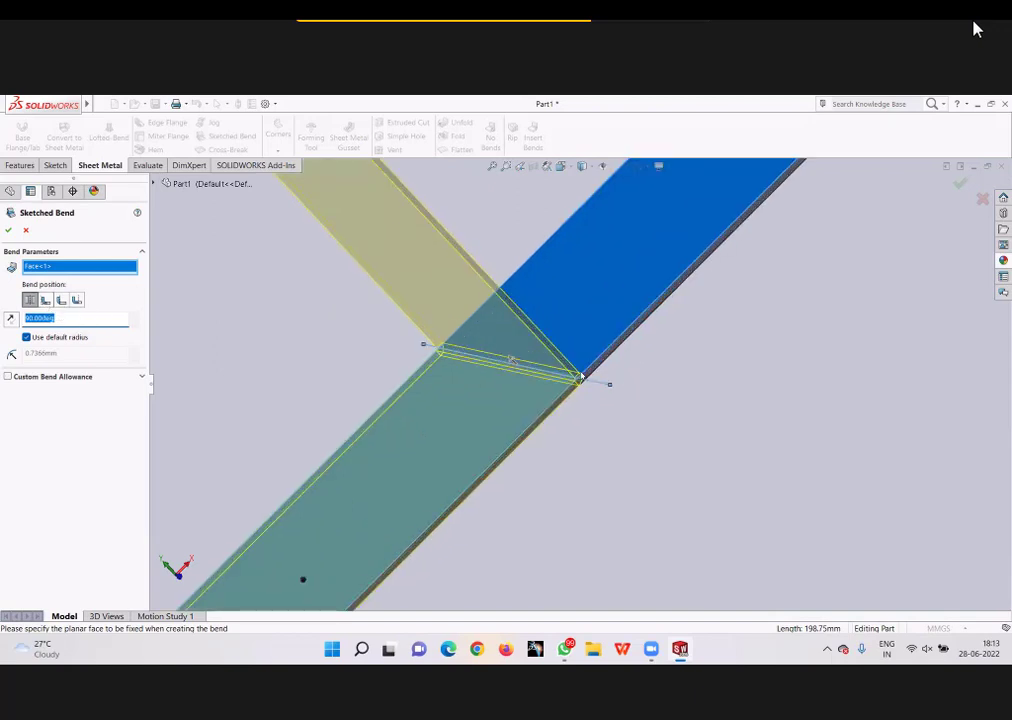
pyautogui.click(580, 378)
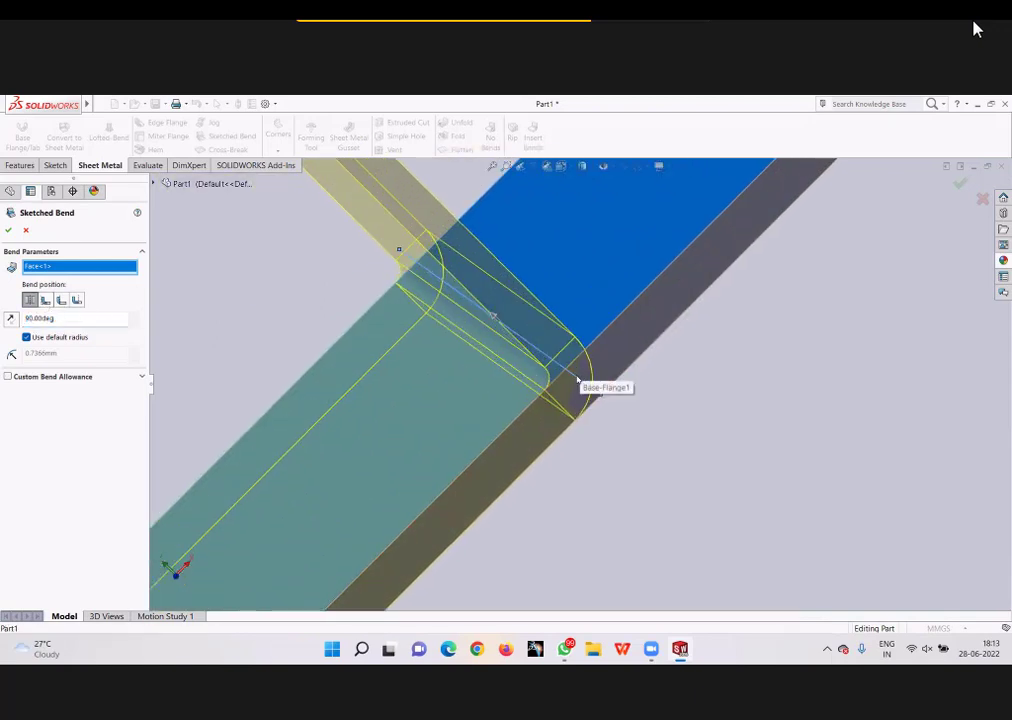
pyautogui.click(46, 300)
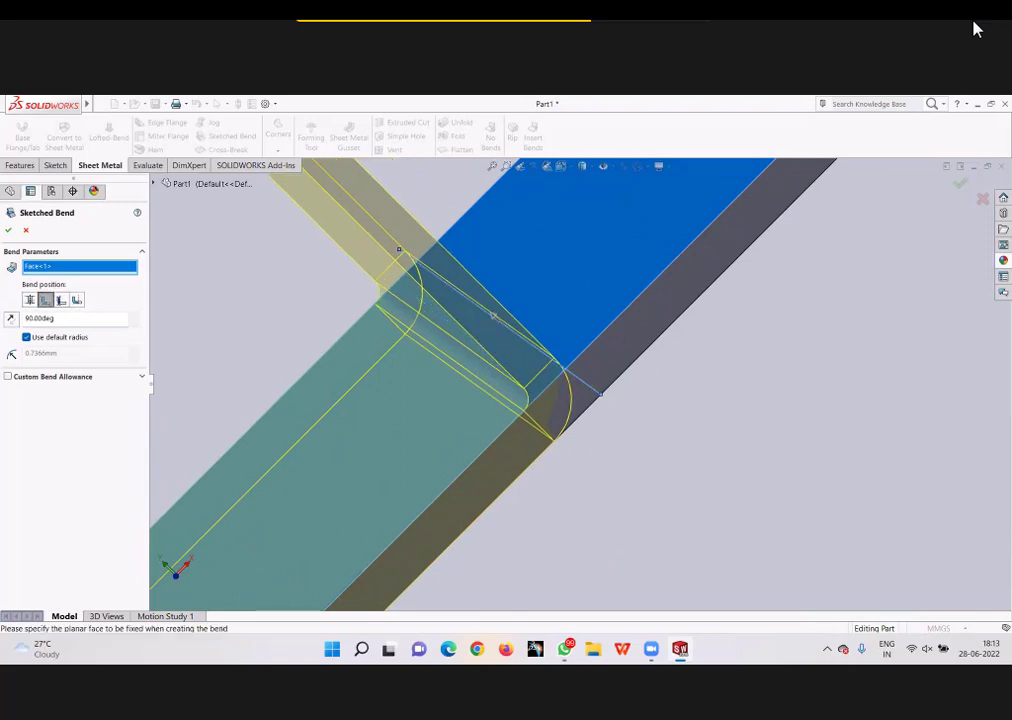
pyautogui.click(61, 300)
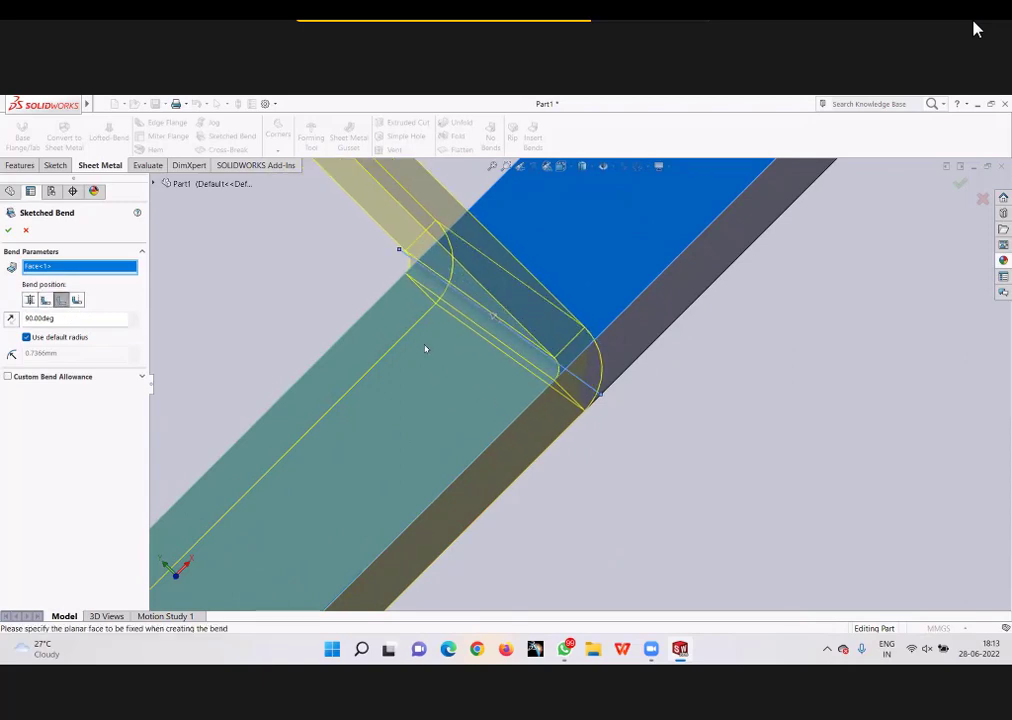
pyautogui.click(79, 302)
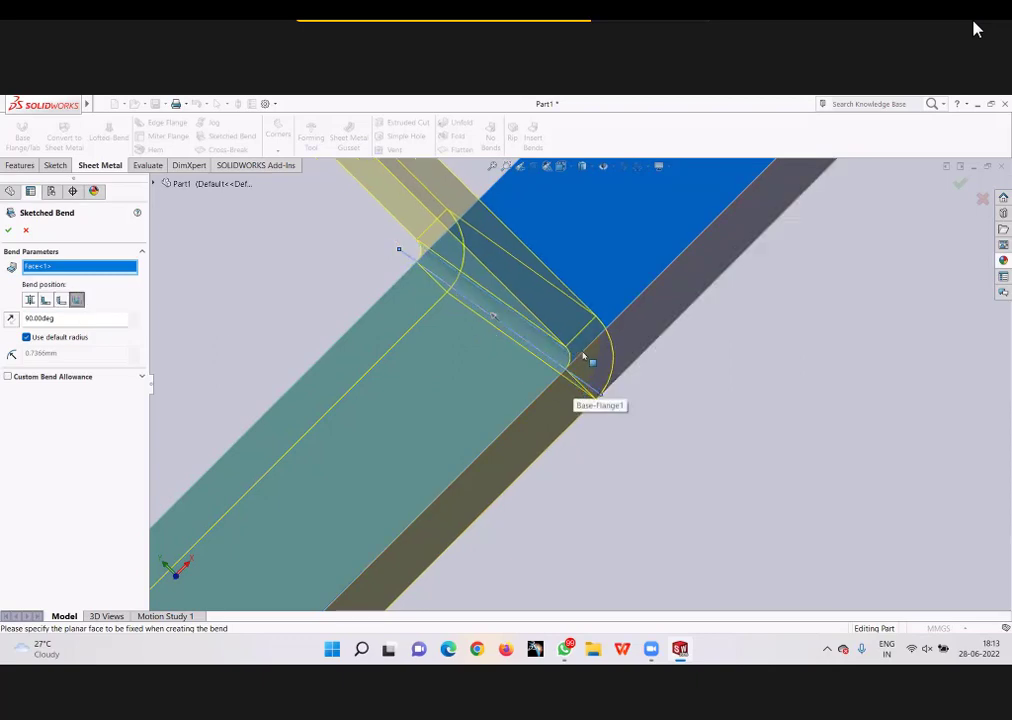
pyautogui.press('f')
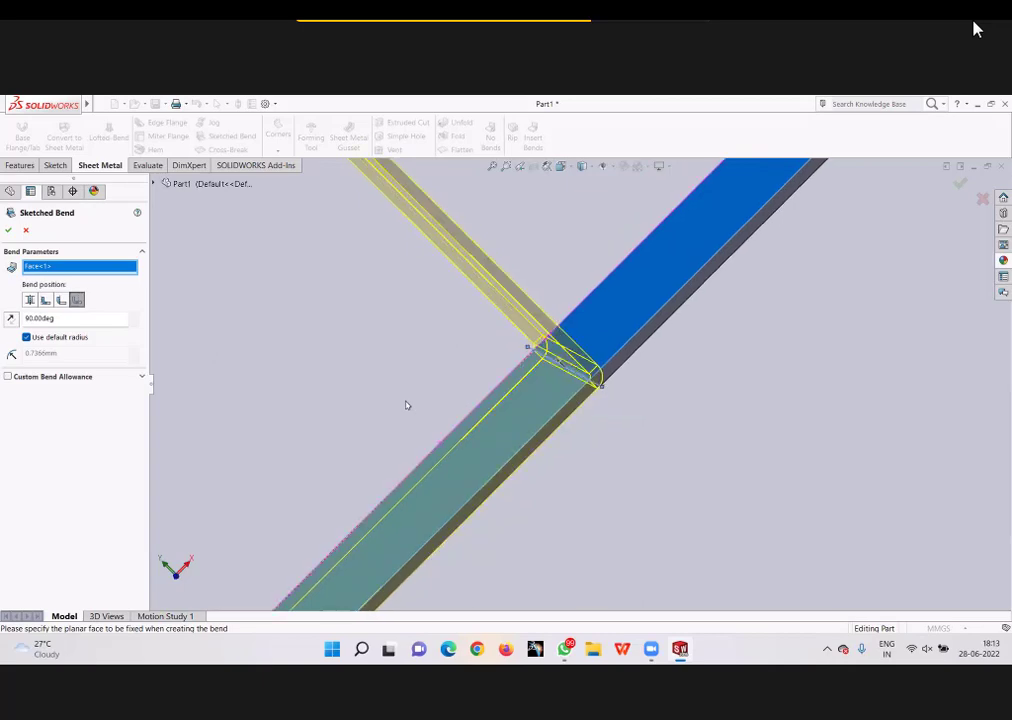
pyautogui.click(26, 230)
pyautogui.hotkey('ctrl', '8')
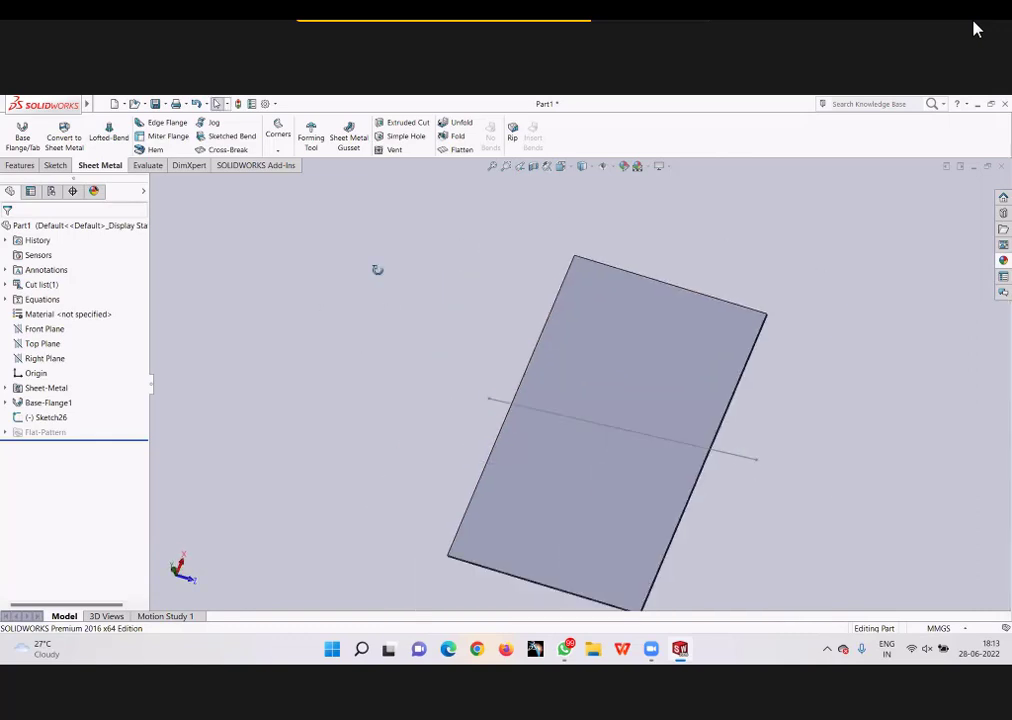
# Step: Add 134 mm edge flanges at 90 degrees on the plate's left and bottom edges
pyautogui.moveTo(461, 332); pyautogui.dragTo(318, 176, button='middle')
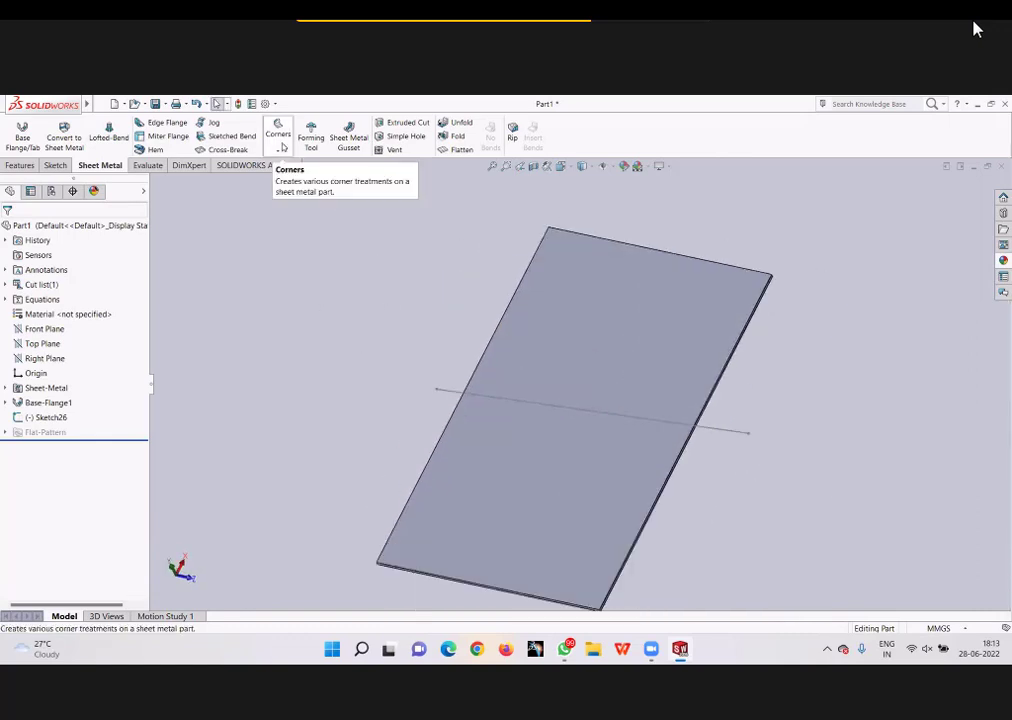
pyautogui.click(278, 151)
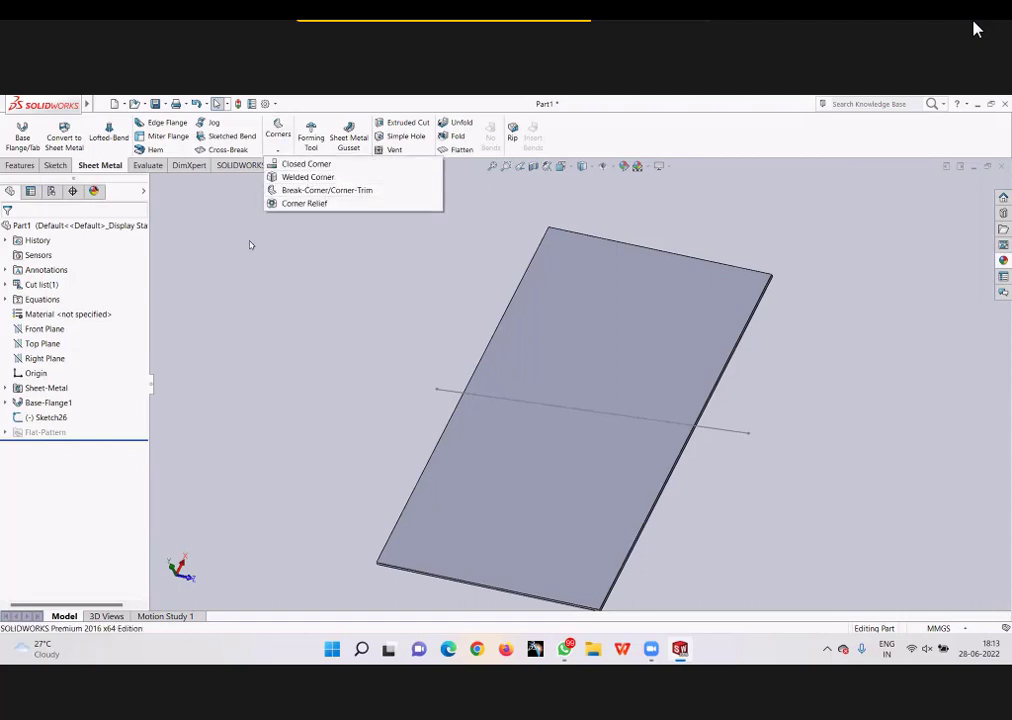
pyautogui.click(160, 122)
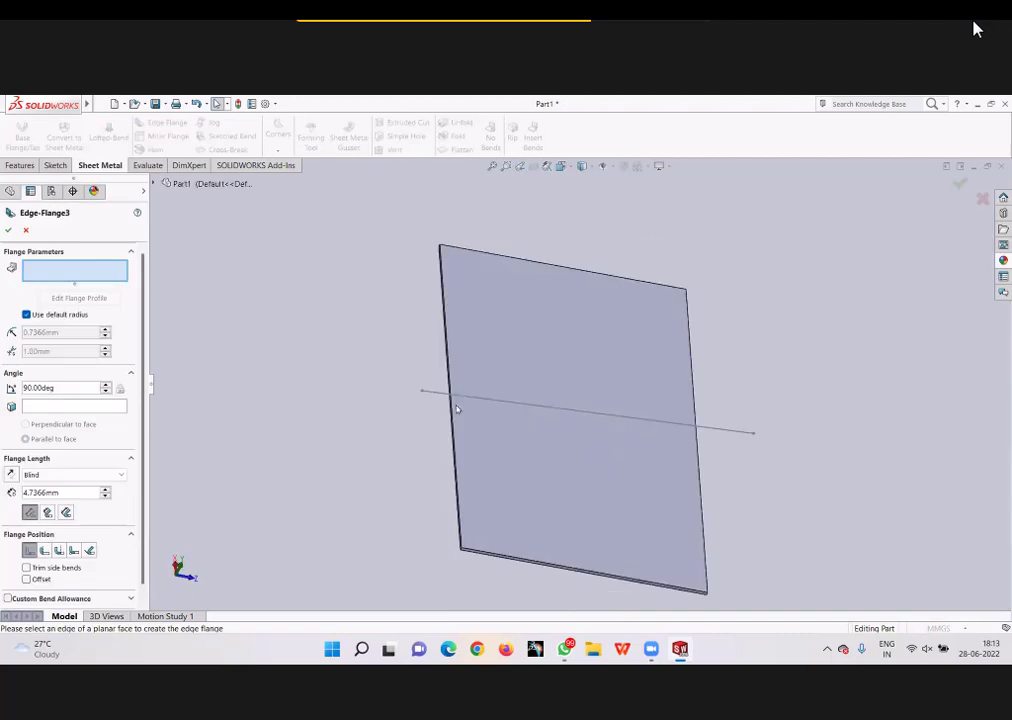
pyautogui.click(458, 352)
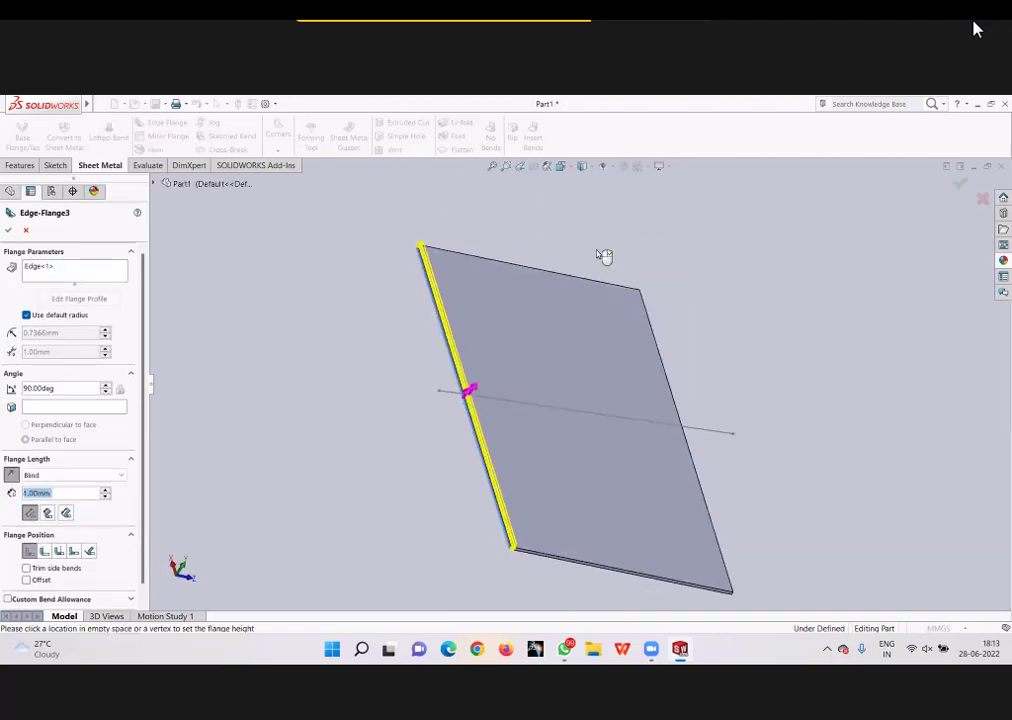
pyautogui.click(590, 425)
pyautogui.click(625, 565)
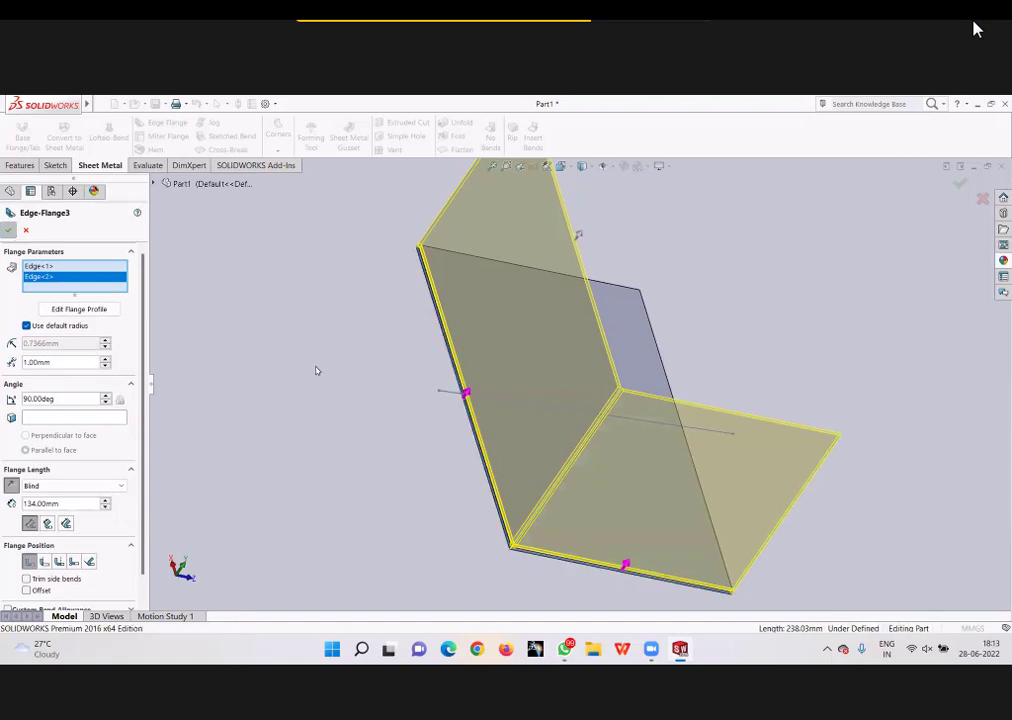
pyautogui.press('Return')
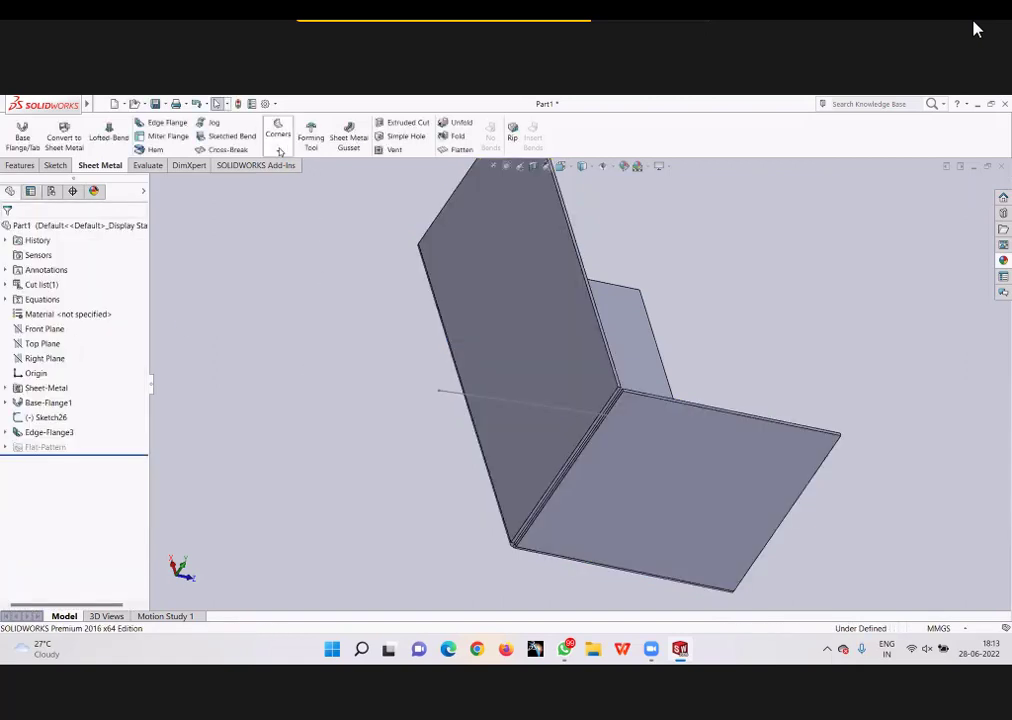
pyautogui.click(279, 151)
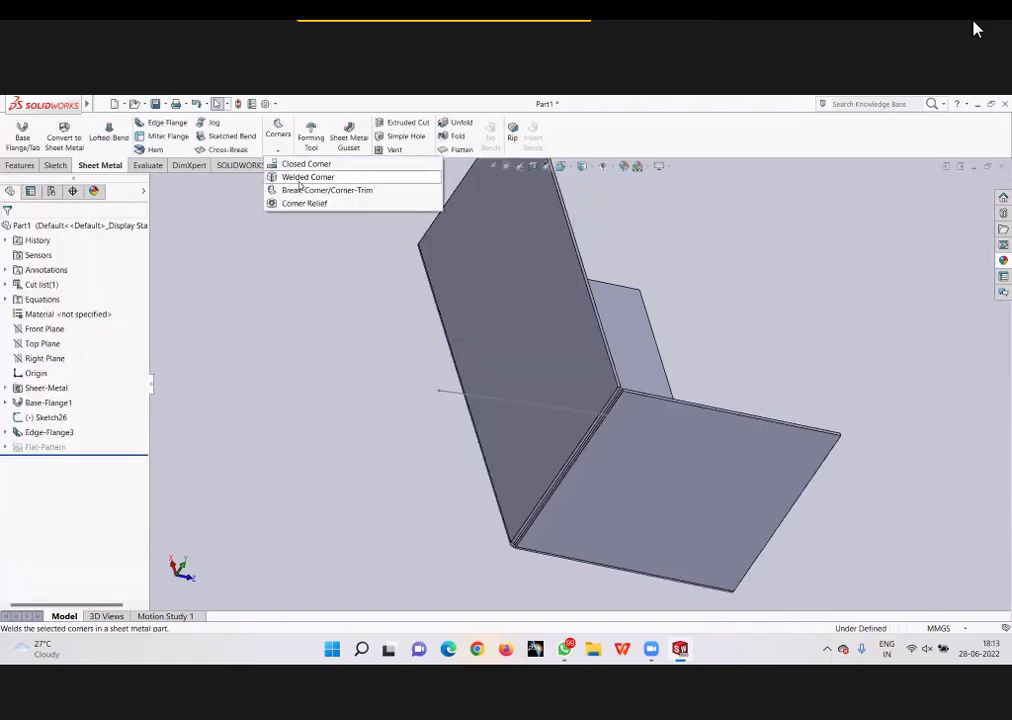
# Step: Choose Welded Corner from the Corners list, opening its settings with a 1.00 mm fillet and texture
pyautogui.click(299, 180)
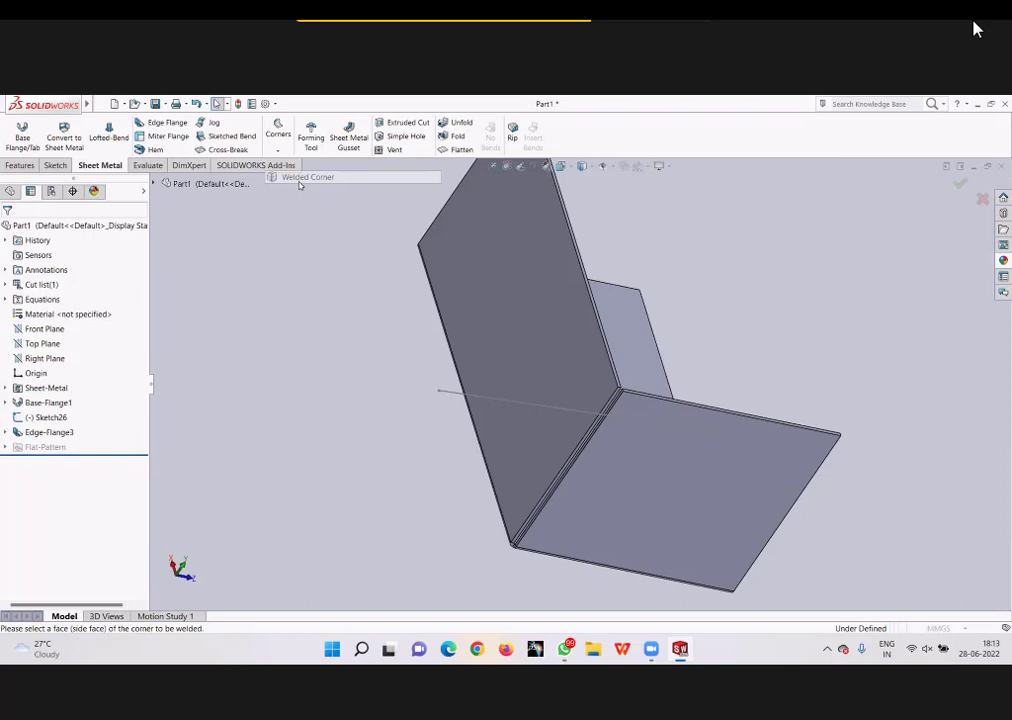
pyautogui.click(305, 178)
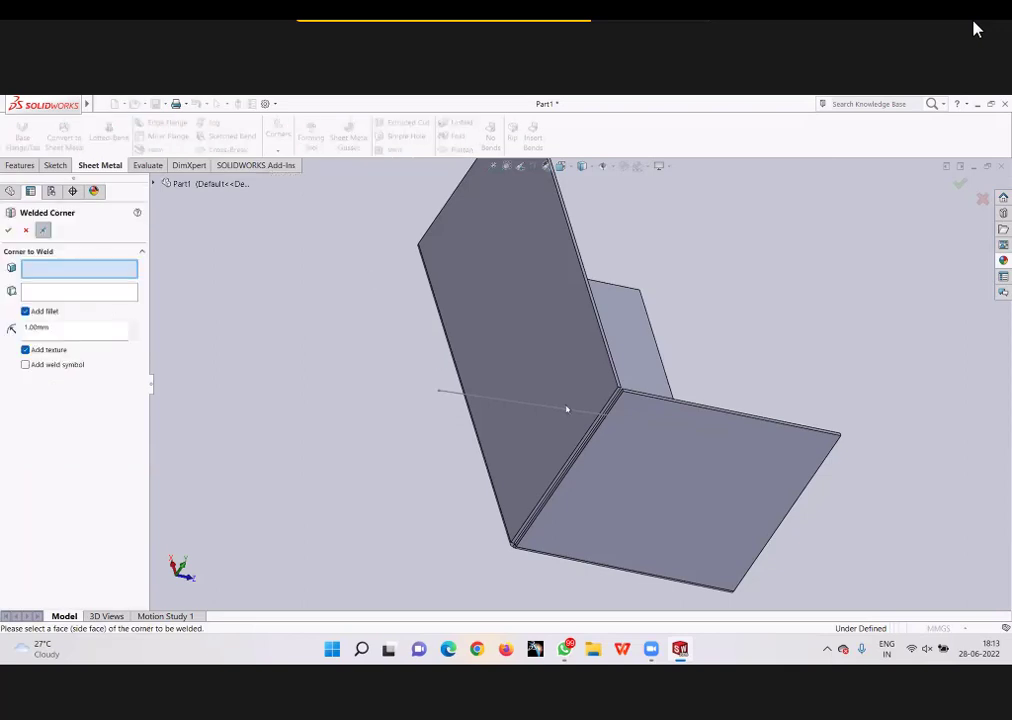
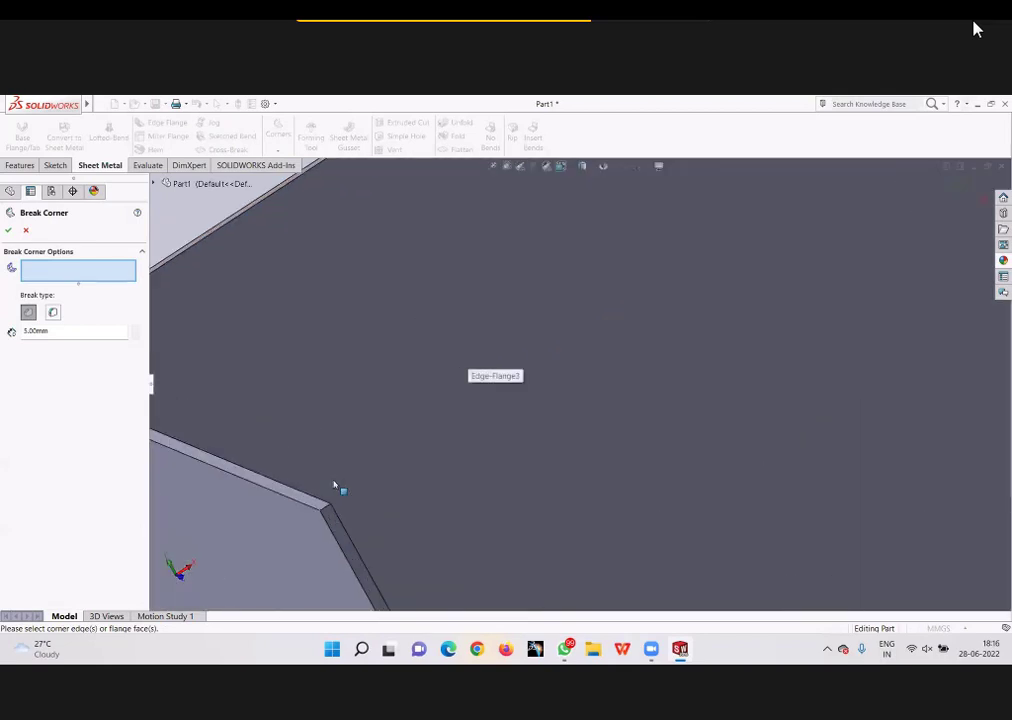
# Step: Chamfer the flange's outer corner edge with a 10 mm Break Corner
pyautogui.moveTo(335, 485); pyautogui.dragTo(410, 470, button='middle')
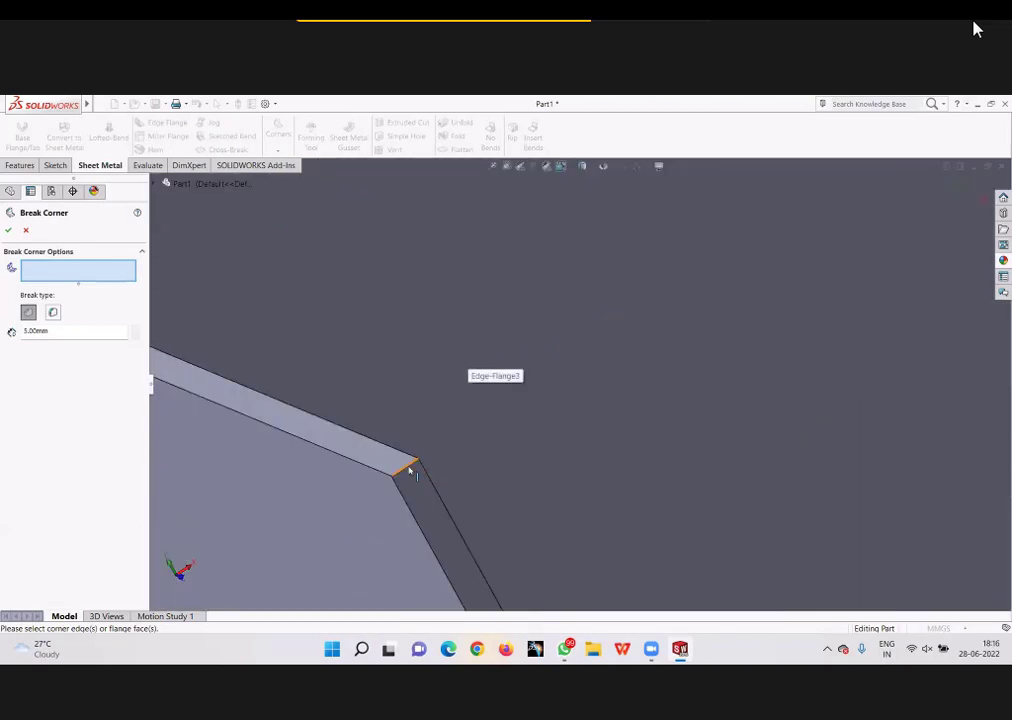
pyautogui.click(416, 471)
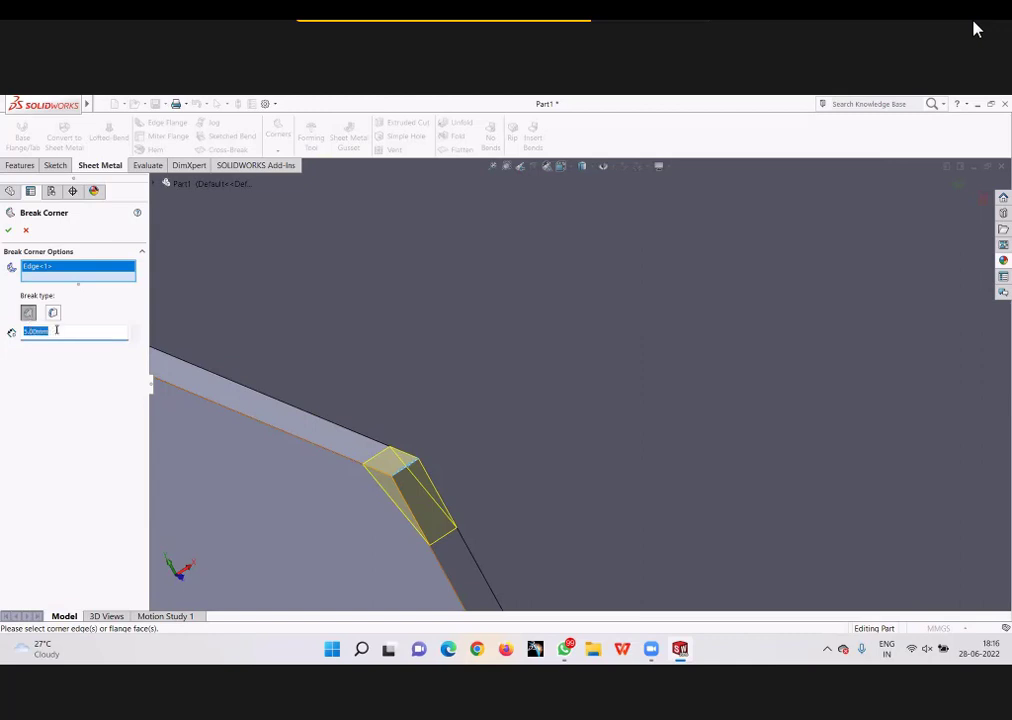
pyautogui.write('10')
pyautogui.press('Return')
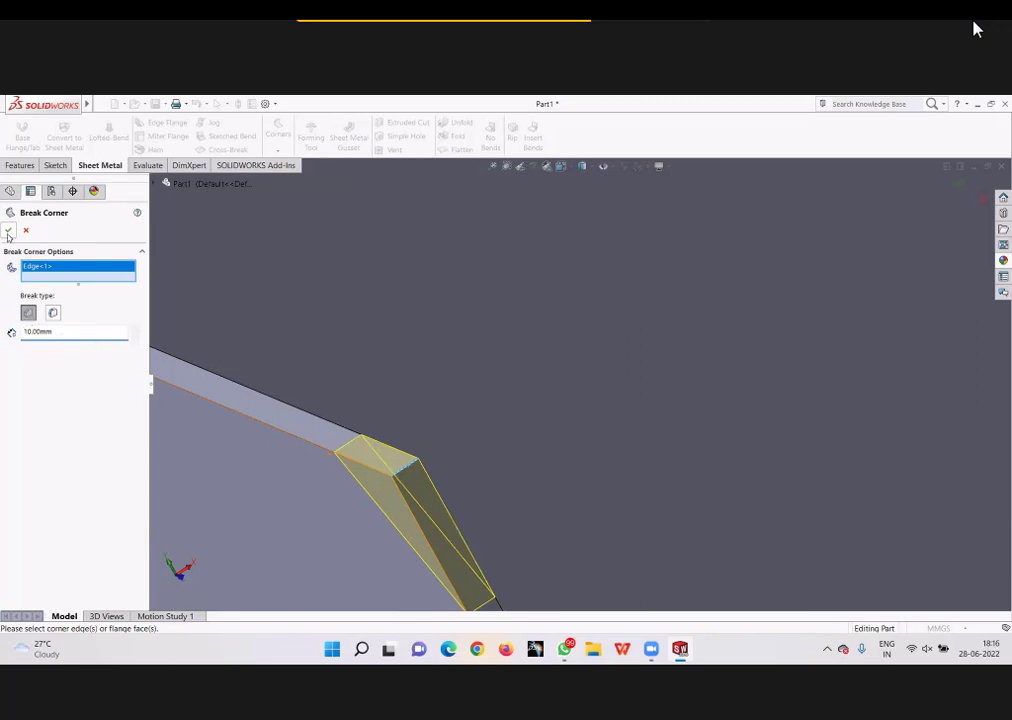
pyautogui.click(8, 232)
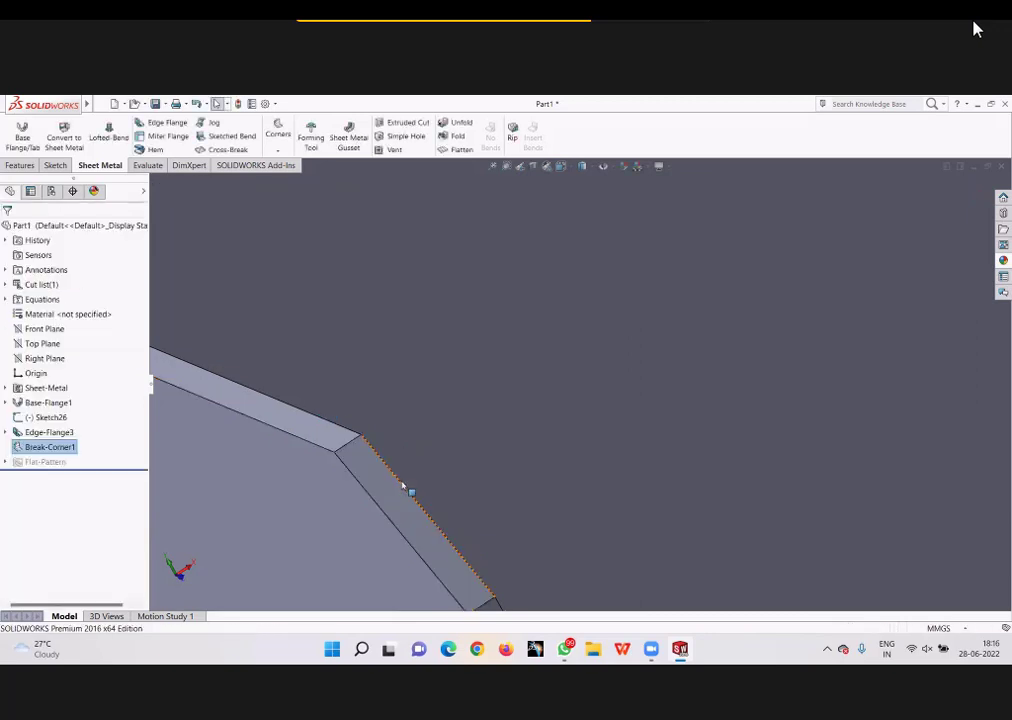
# Step: Undo the 10 mm chamfer and round the same flange corner edge with a fillet break corner
pyautogui.hotkey('ctrl', 'z')
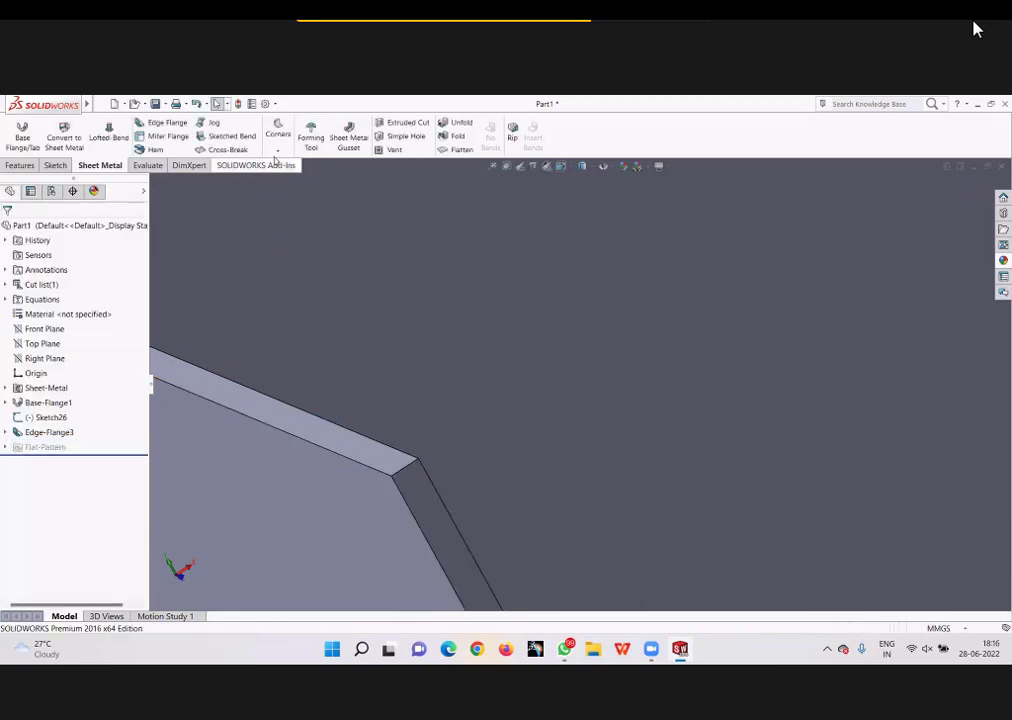
pyautogui.click(279, 140)
pyautogui.click(295, 190)
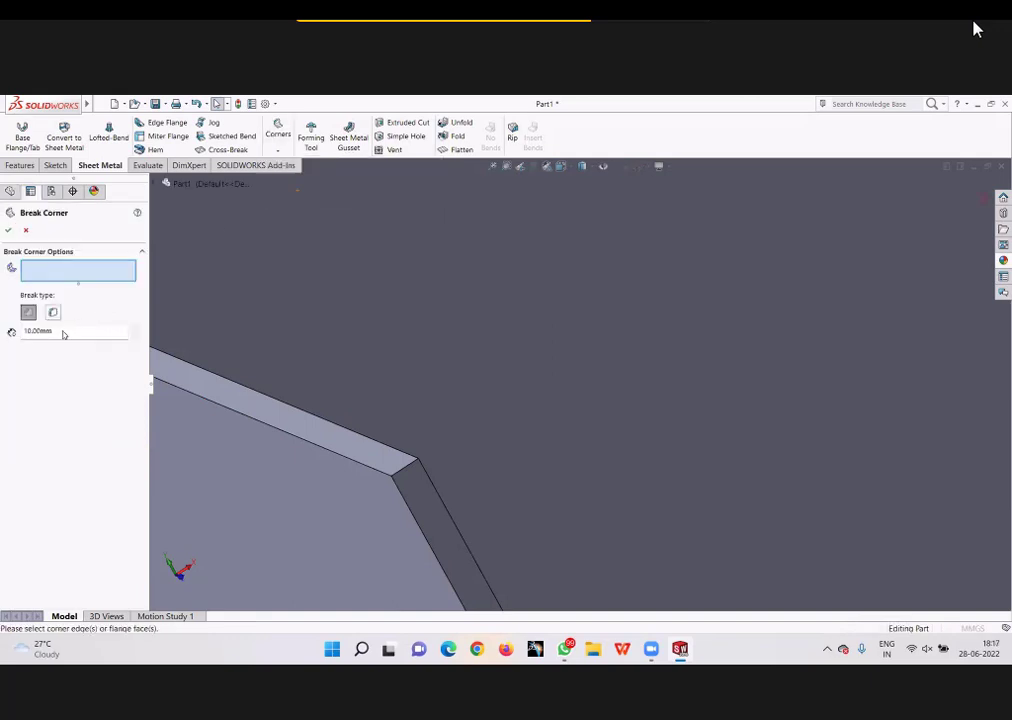
pyautogui.click(54, 313)
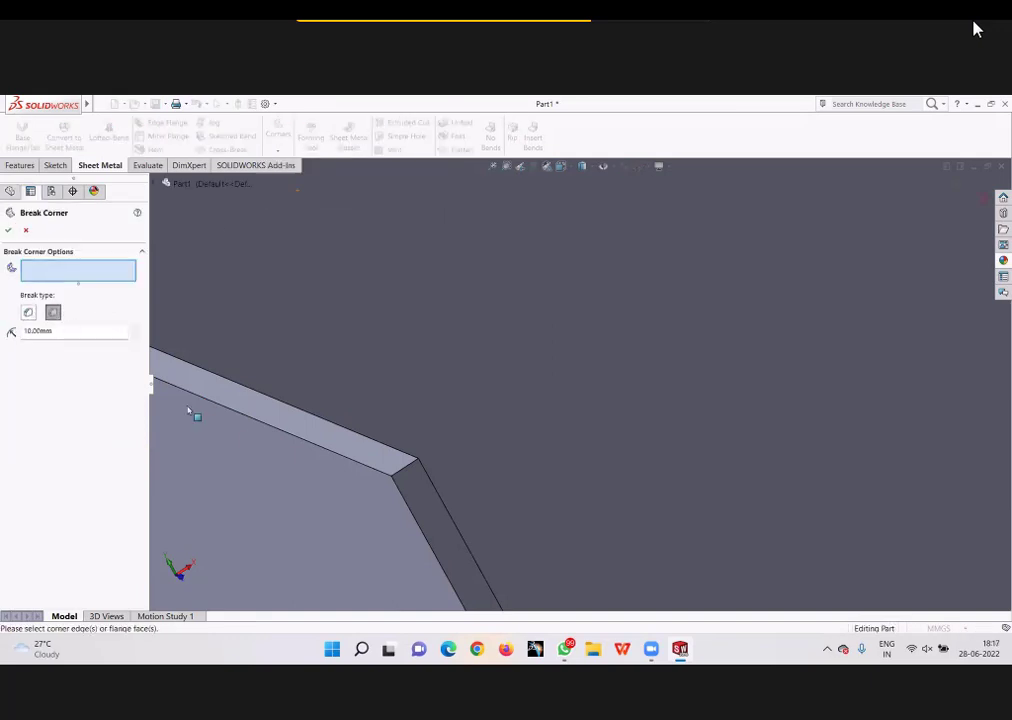
pyautogui.click(404, 467)
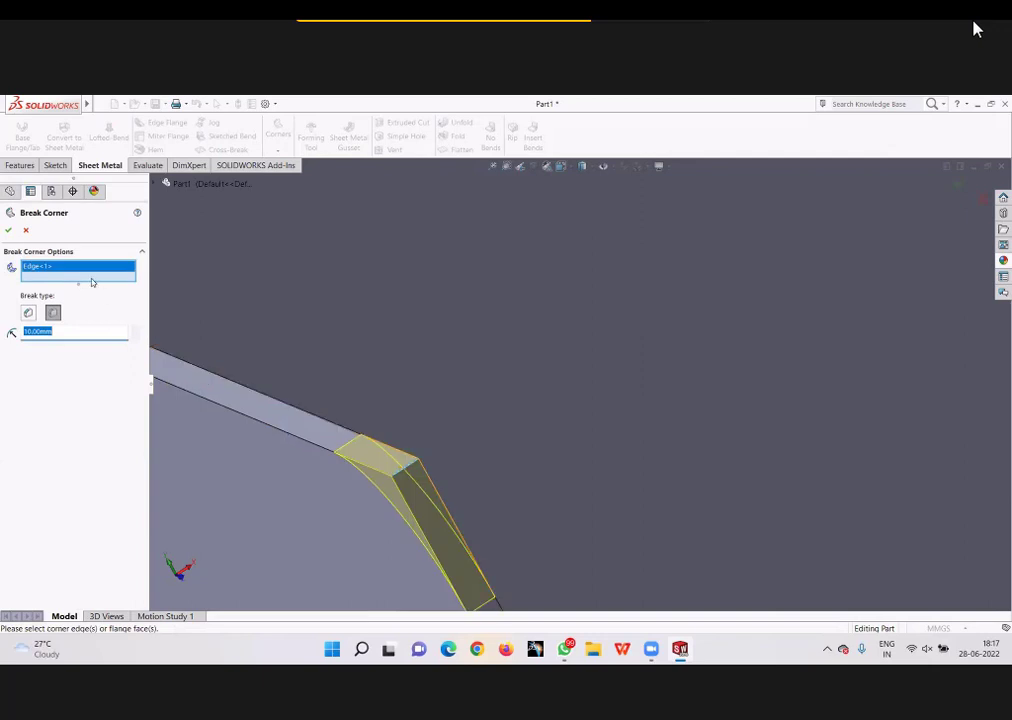
pyautogui.click(8, 228)
pyautogui.scroll(4, 368, 355)
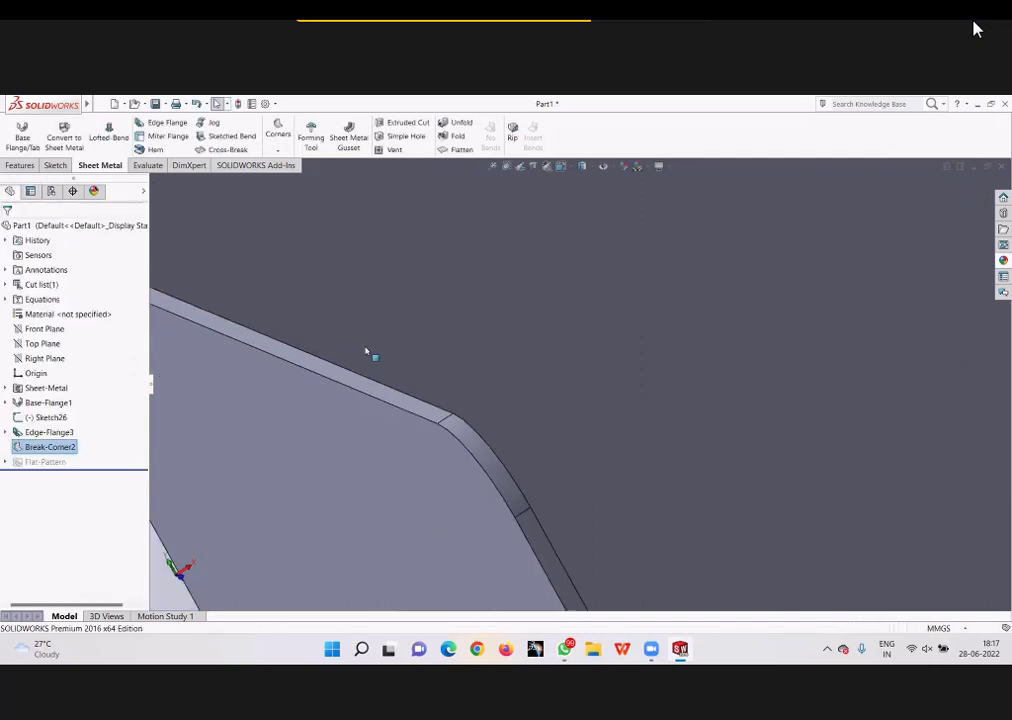
pyautogui.scroll(2, 472, 366)
pyautogui.scroll(1, 477, 368)
pyautogui.scroll(2, 472, 374)
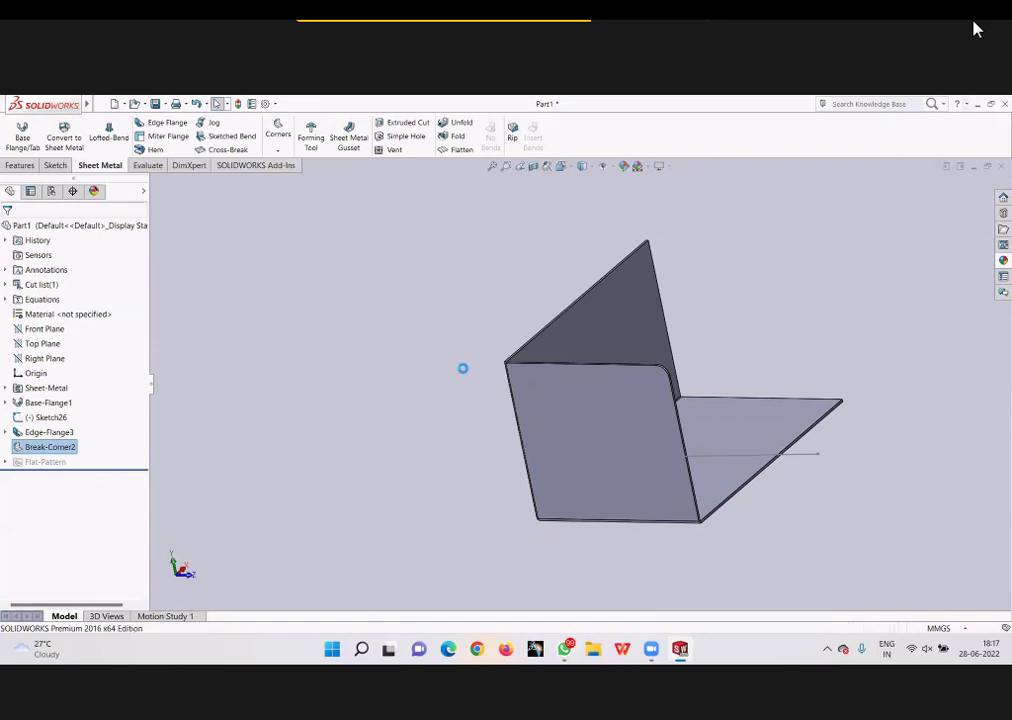
pyautogui.scroll(-5, 465, 366)
# Step: Undo Break-Corner2 to leave the flange corner sharp, then bring up the Corners list
pyautogui.hotkey('ctrl', 'z')
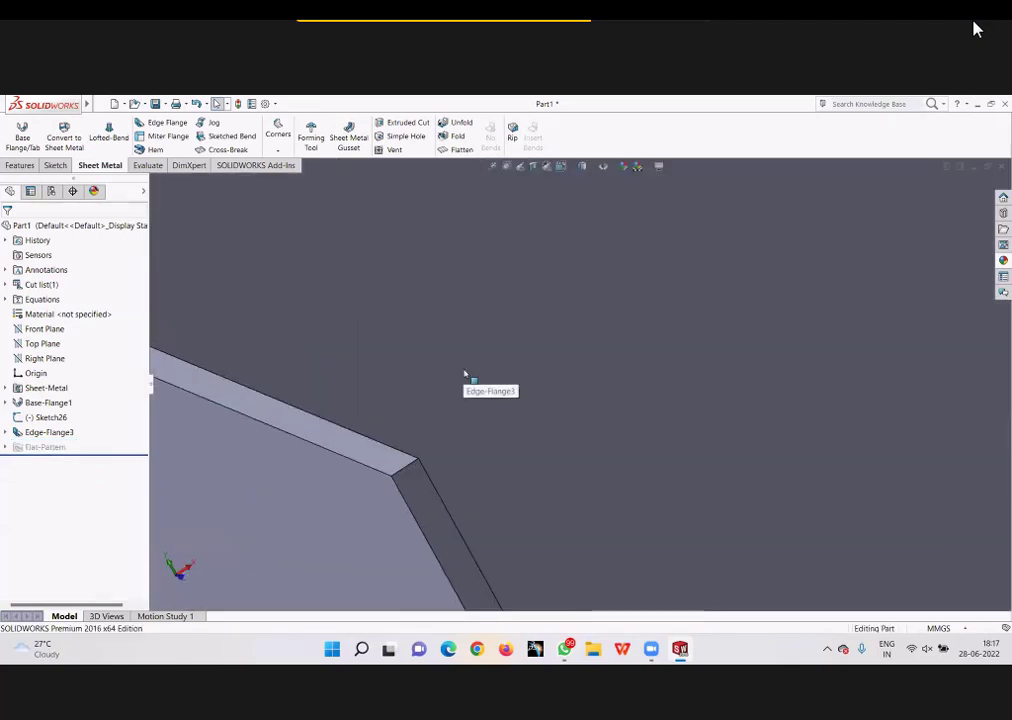
pyautogui.scroll(2, 508, 380)
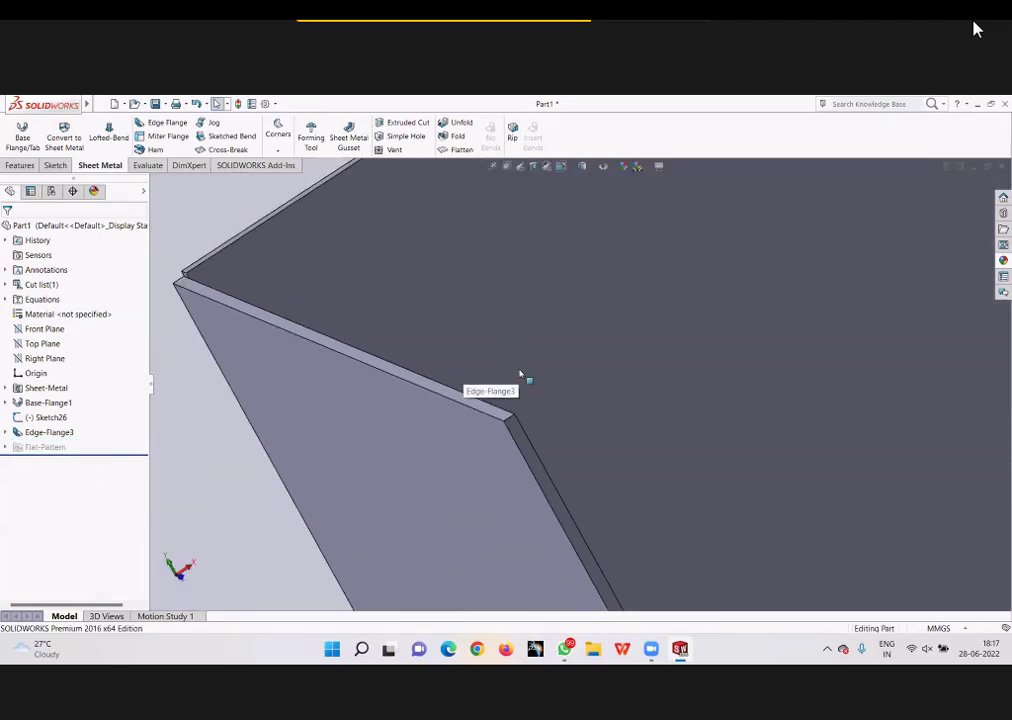
pyautogui.scroll(2, 500, 370)
pyautogui.scroll(1, 469, 345)
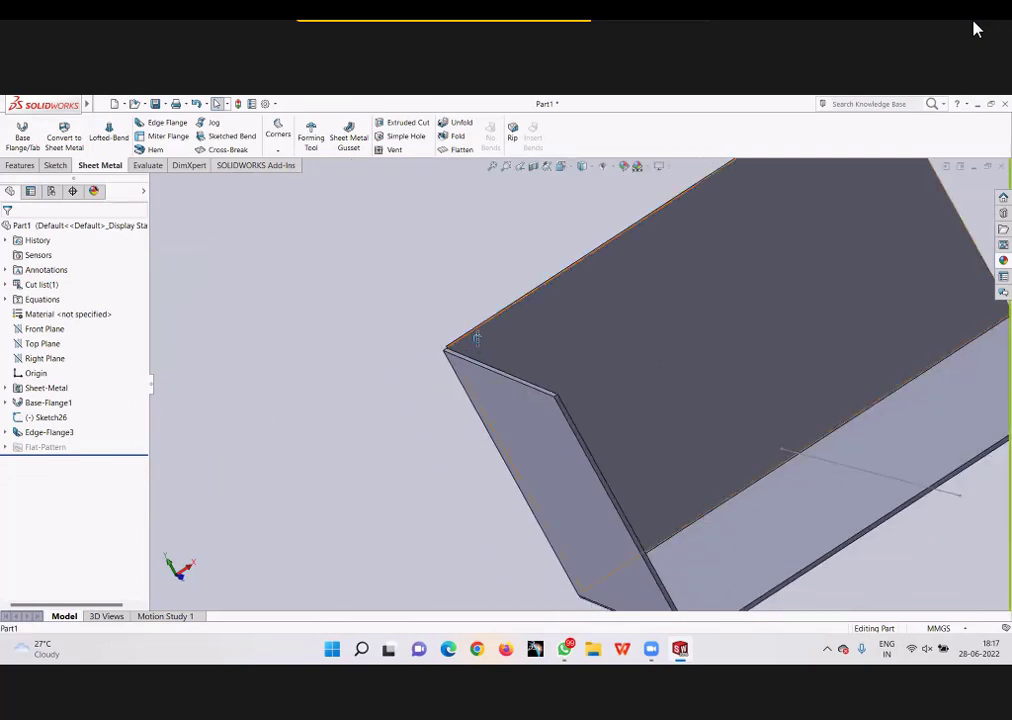
pyautogui.scroll(-1, 479, 341)
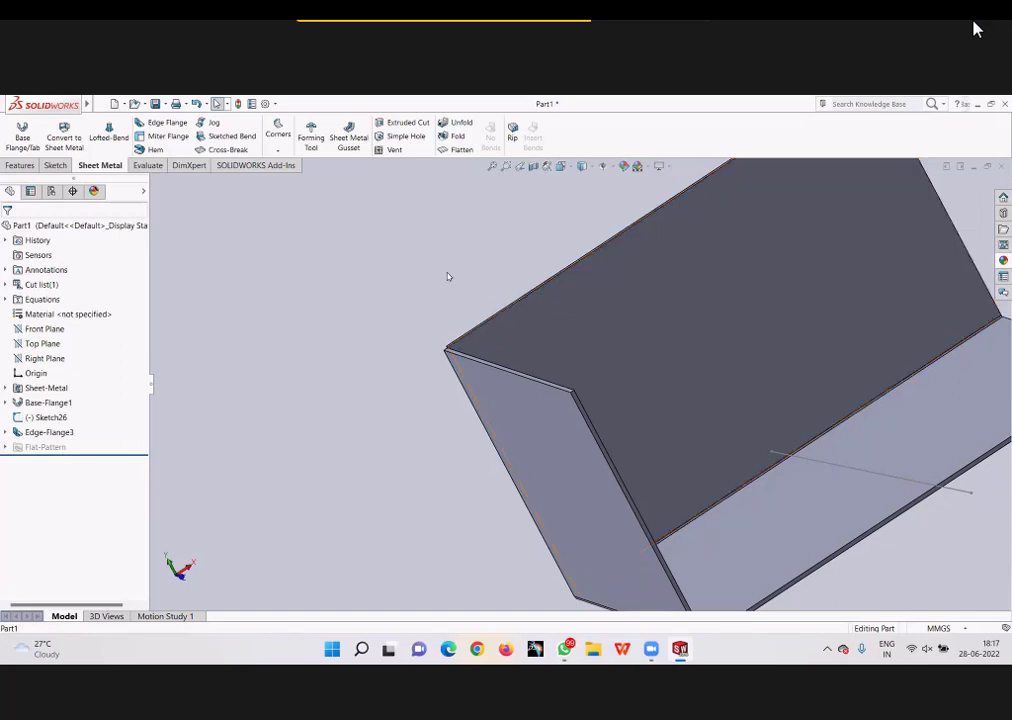
pyautogui.click(278, 145)
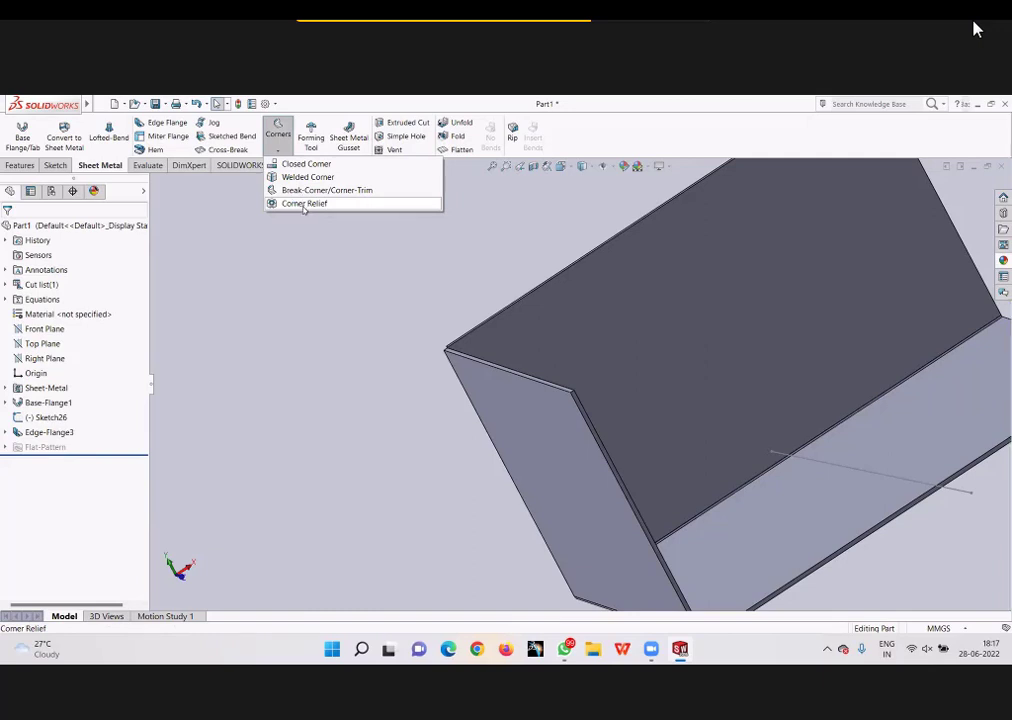
pyautogui.click(288, 251)
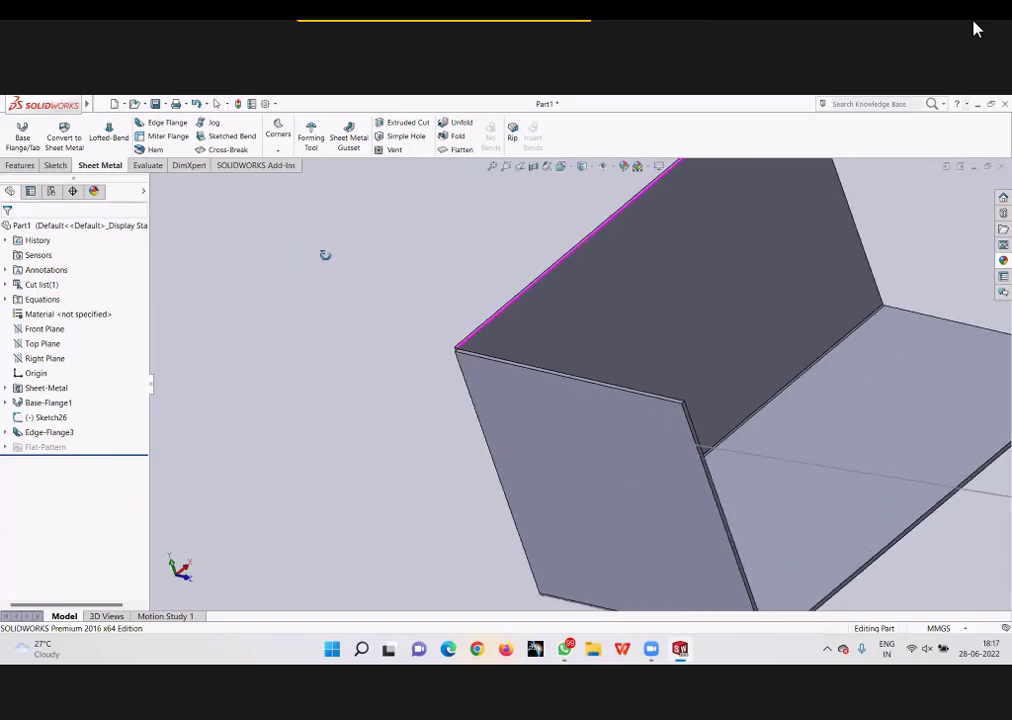
pyautogui.moveTo(311, 256); pyautogui.dragTo(330, 255, button='middle')
pyautogui.scroll(-2, 330, 255)
pyautogui.scroll(-2, 329, 257)
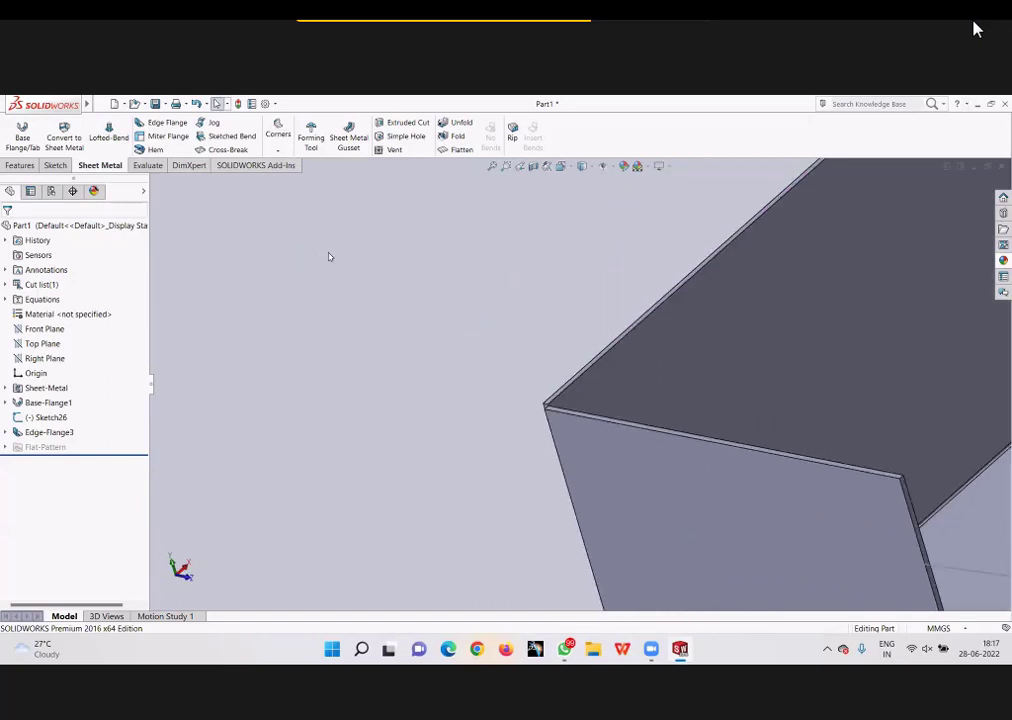
pyautogui.scroll(2, 329, 257)
pyautogui.scroll(2, 538, 409)
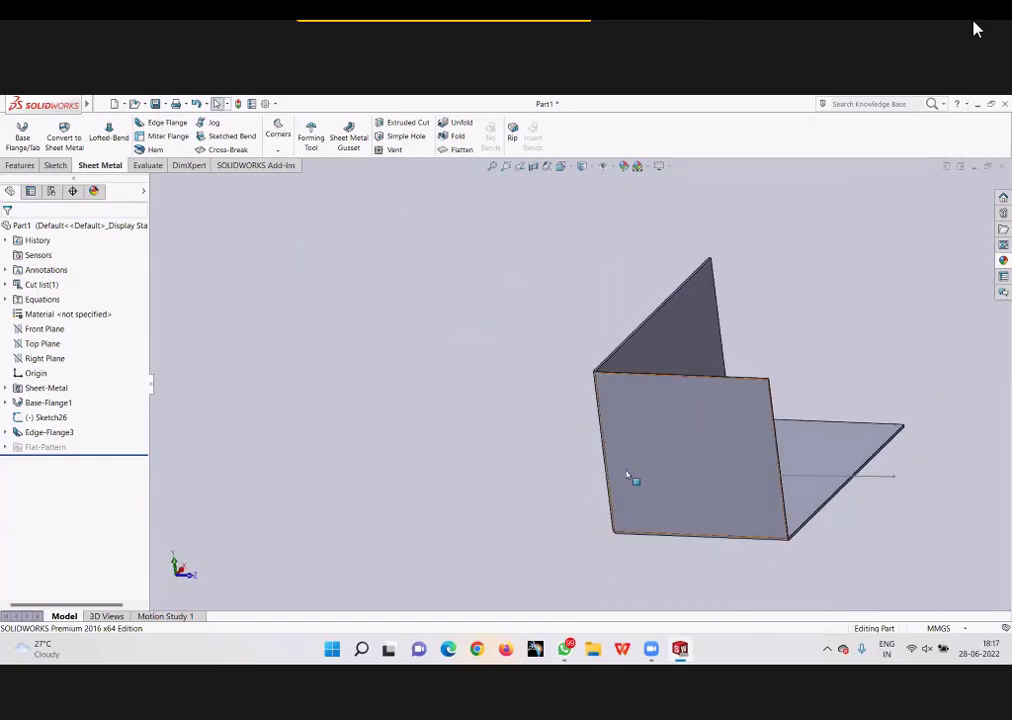
pyautogui.scroll(-3, 538, 549)
pyautogui.moveTo(531, 560); pyautogui.dragTo(678, 479, button='middle')
pyautogui.scroll(-2, 668, 494)
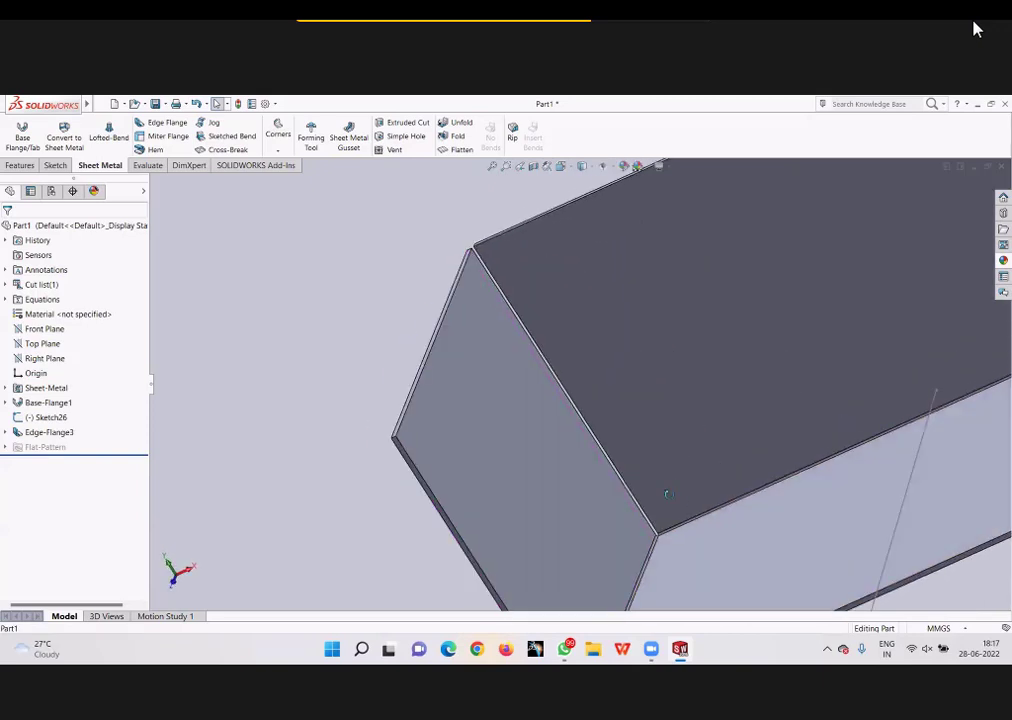
pyautogui.scroll(4, 668, 494)
pyautogui.scroll(-2, 562, 370)
pyautogui.scroll(-3, 561, 375)
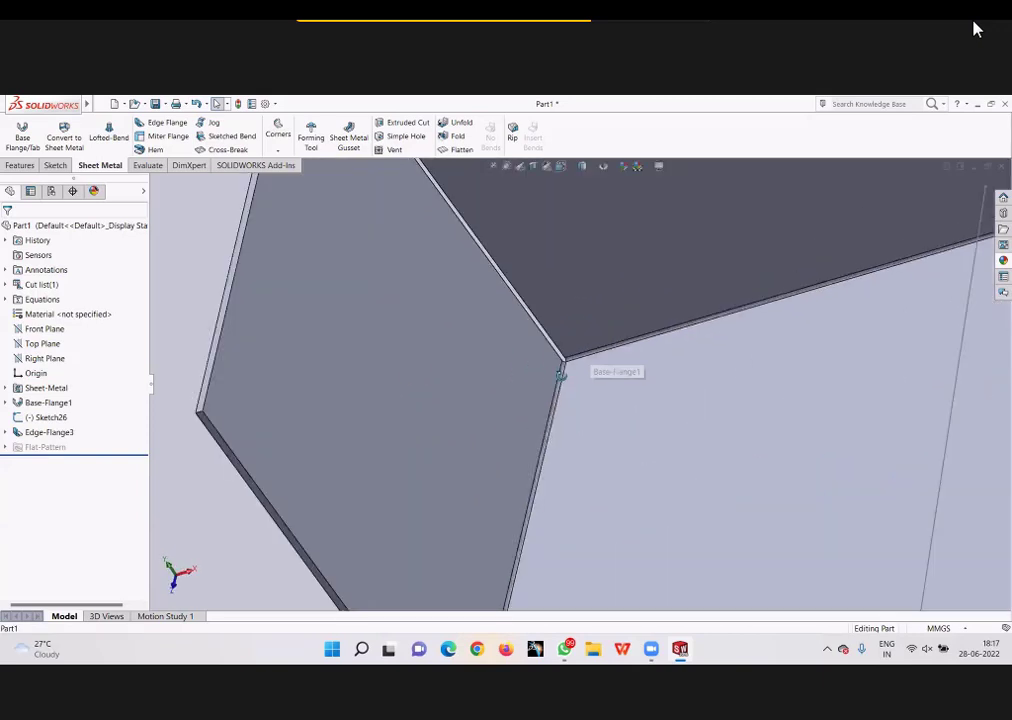
pyautogui.scroll(-1, 560, 375)
pyautogui.scroll(-2, 557, 390)
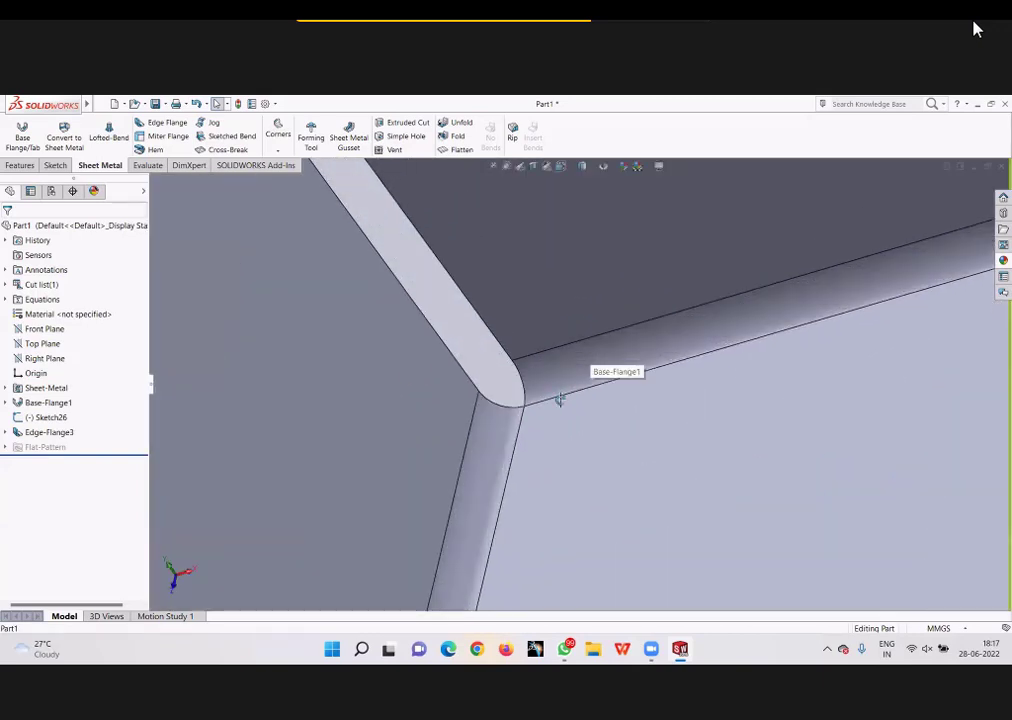
pyautogui.moveTo(560, 398)
pyautogui.mouseDown(button='middle')
pyautogui.moveTo(411, 228)
pyautogui.moveTo(526, 413)
pyautogui.mouseUp(button='middle')
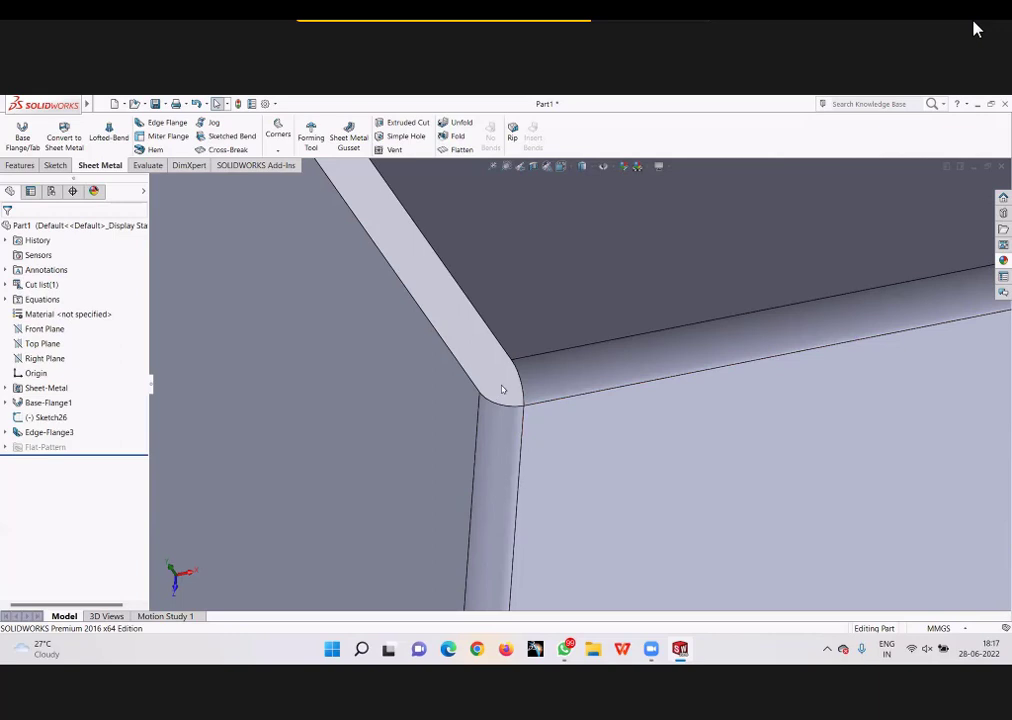
# Step: Add a 2 mm rectangular Corner Relief at the collected corner where the flange bends meet
pyautogui.click(278, 149)
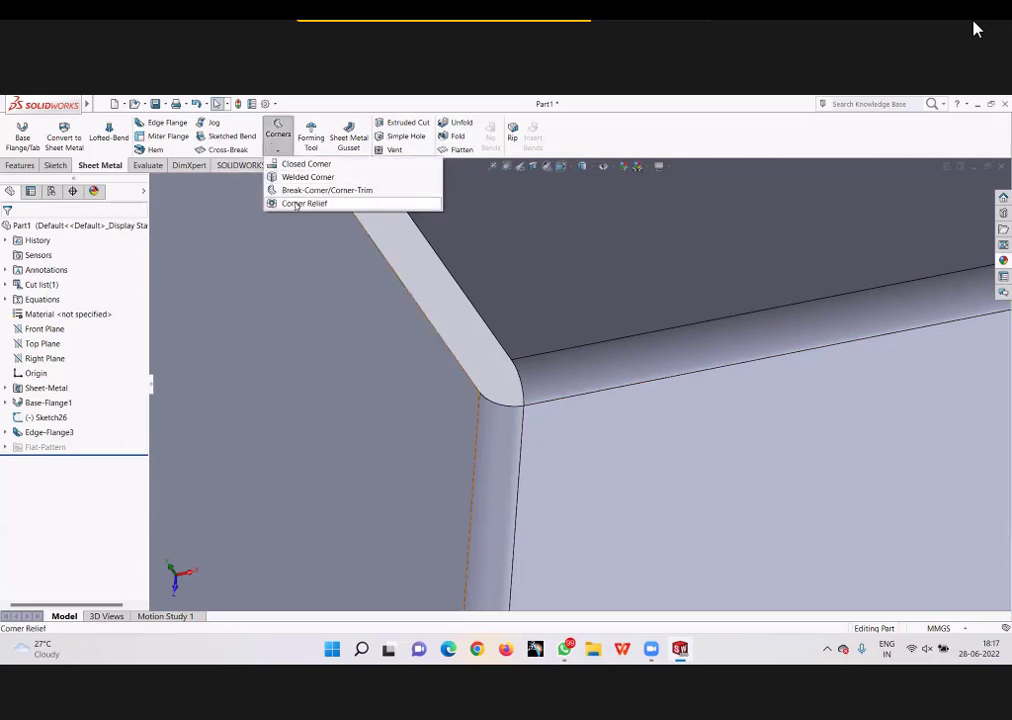
pyautogui.click(296, 204)
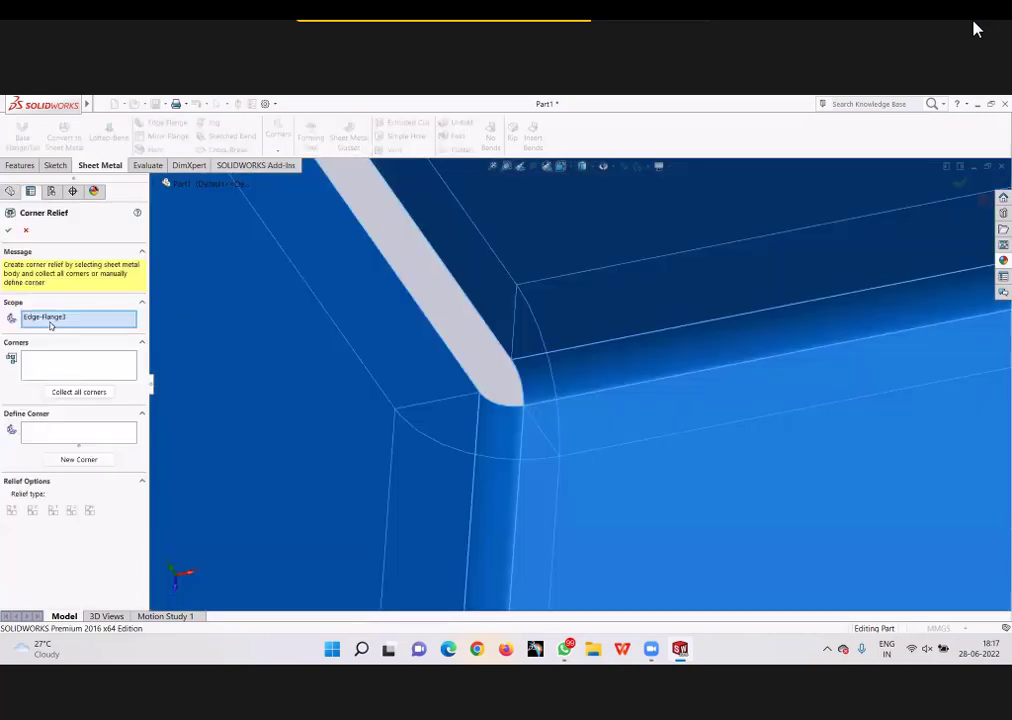
pyautogui.click(68, 393)
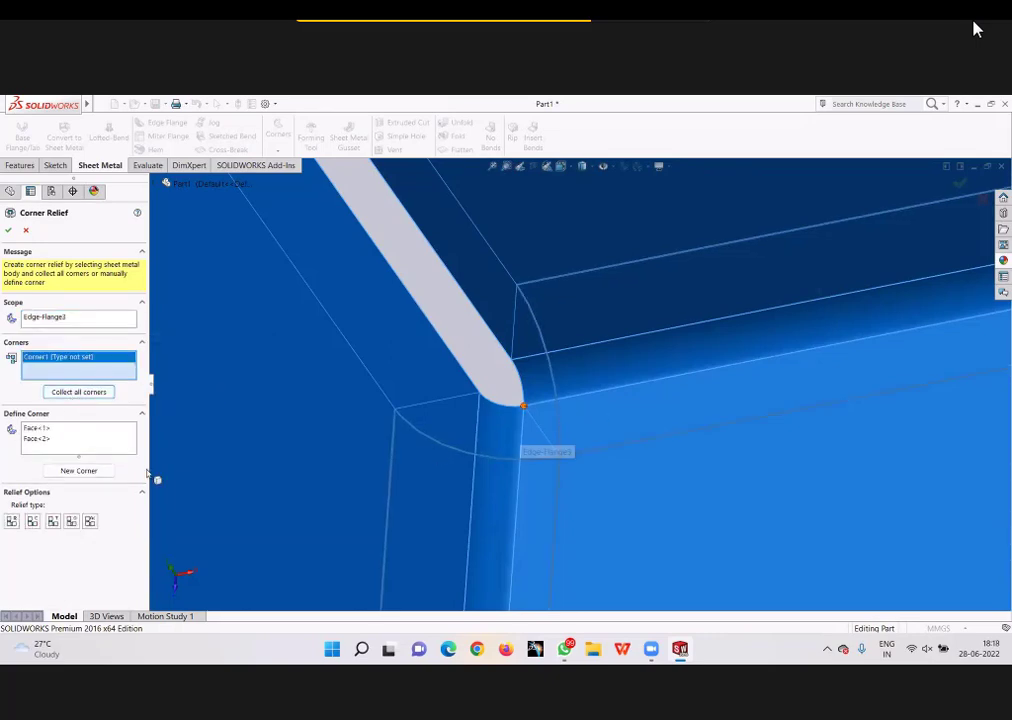
pyautogui.click(12, 522)
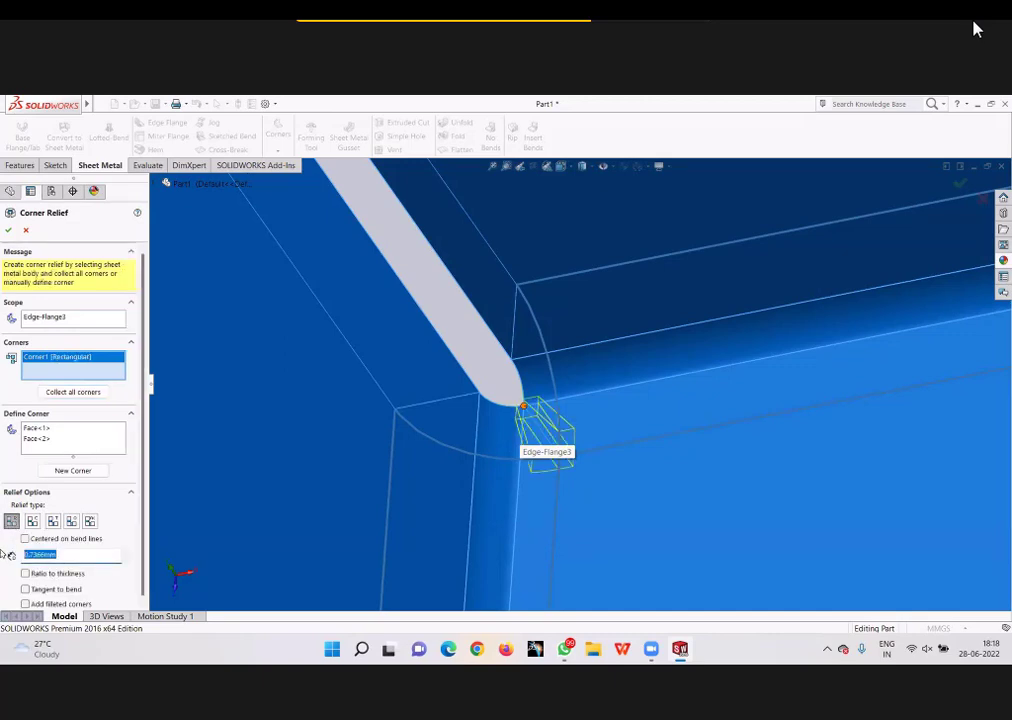
pyautogui.write('2')
pyautogui.press('Return')
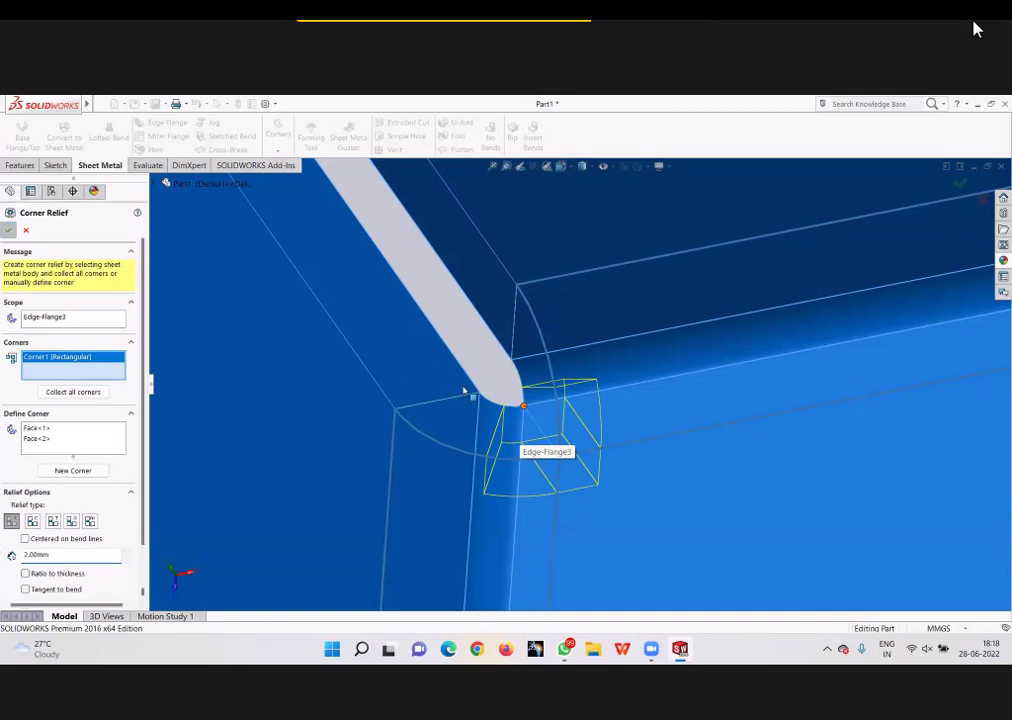
pyautogui.press('Return')
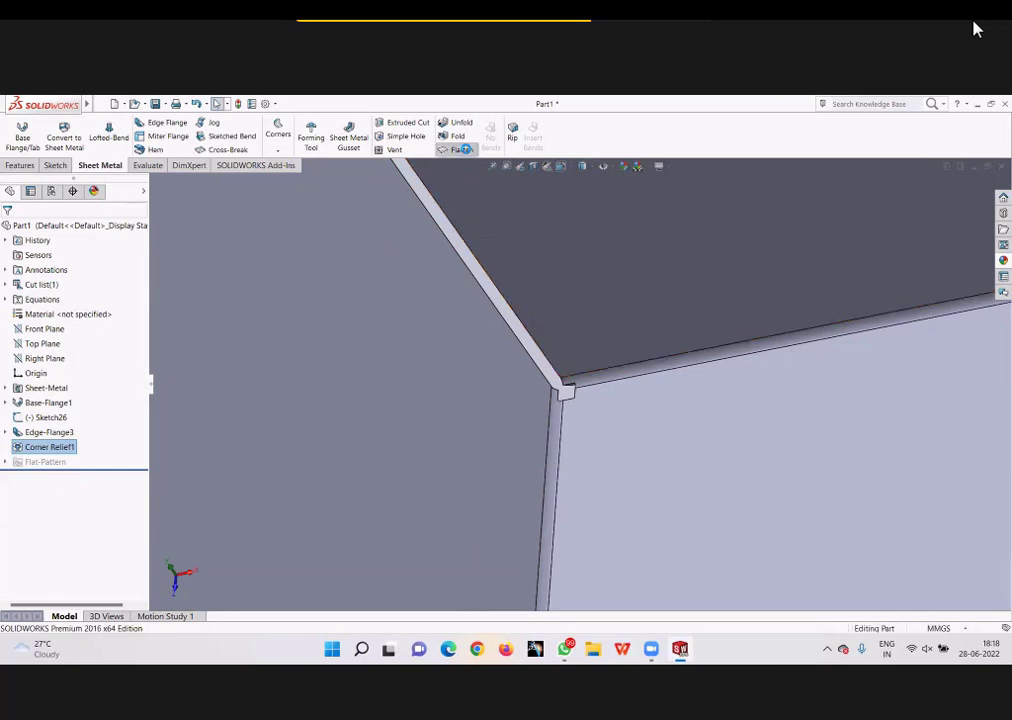
# Step: Flatten the part and zoom in on the rectangular relief notch at the blank's inner corner
pyautogui.click(464, 150)
pyautogui.scroll(2, 614, 353)
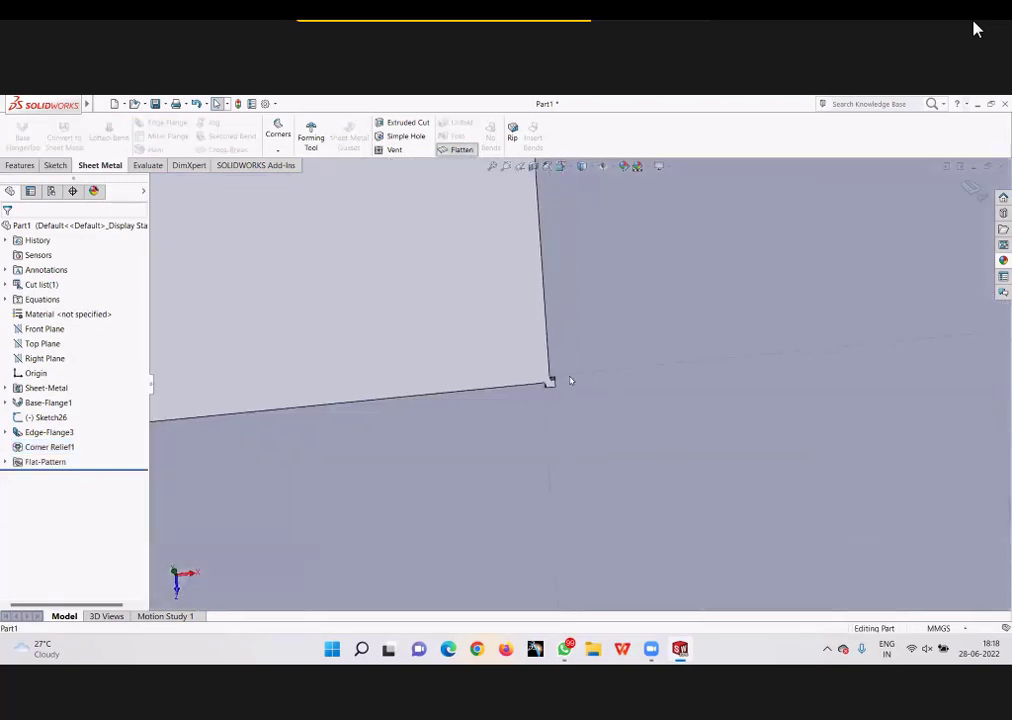
pyautogui.scroll(-1, 549, 385)
pyautogui.scroll(-2, 543, 400)
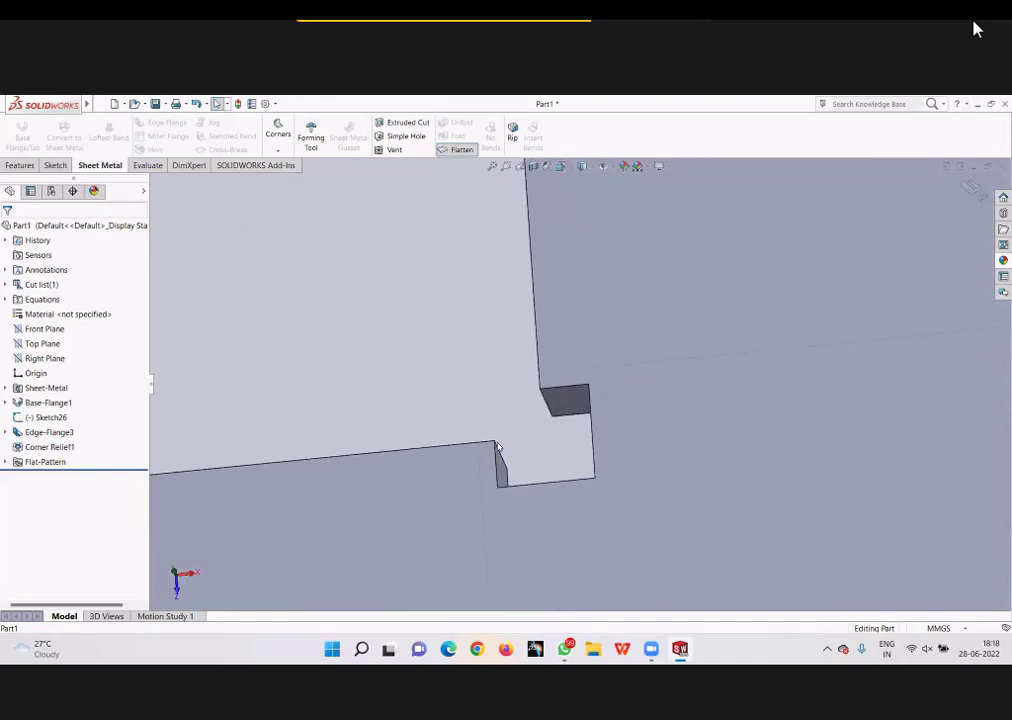
pyautogui.scroll(1, 495, 444)
pyautogui.scroll(1, 587, 437)
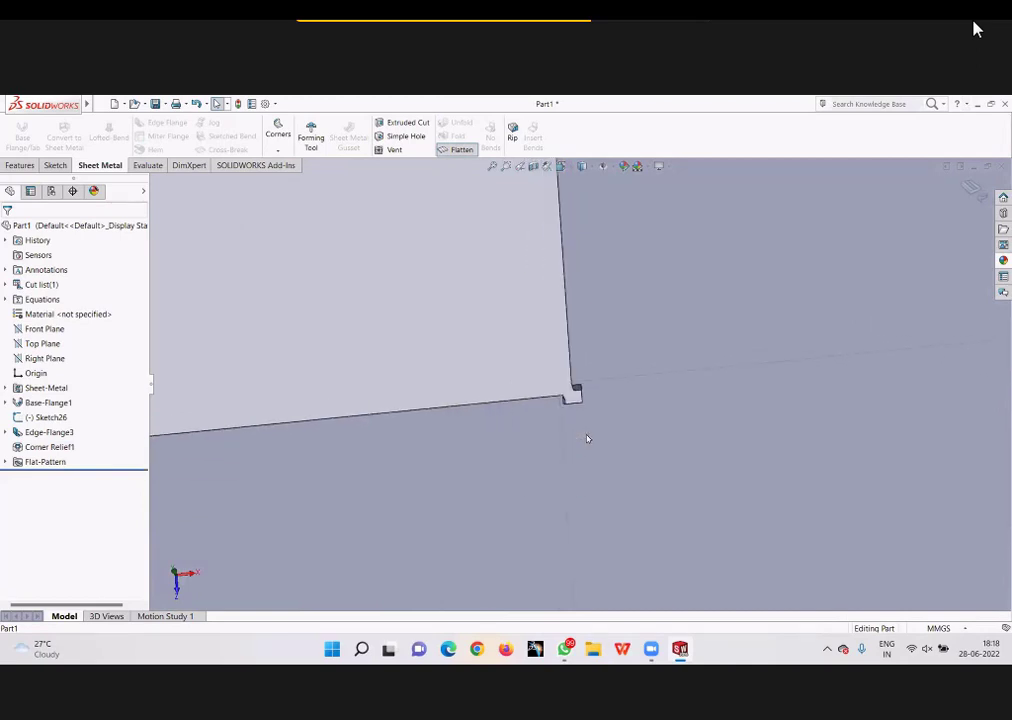
pyautogui.scroll(3, 587, 438)
pyautogui.scroll(3, 587, 438)
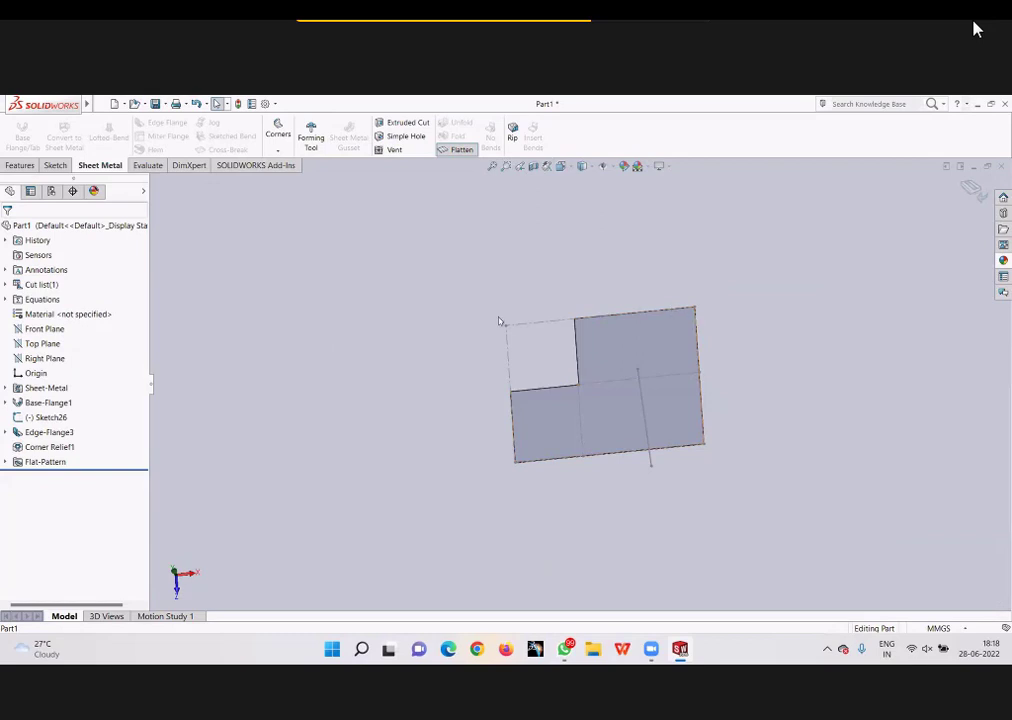
pyautogui.scroll(-2, 549, 340)
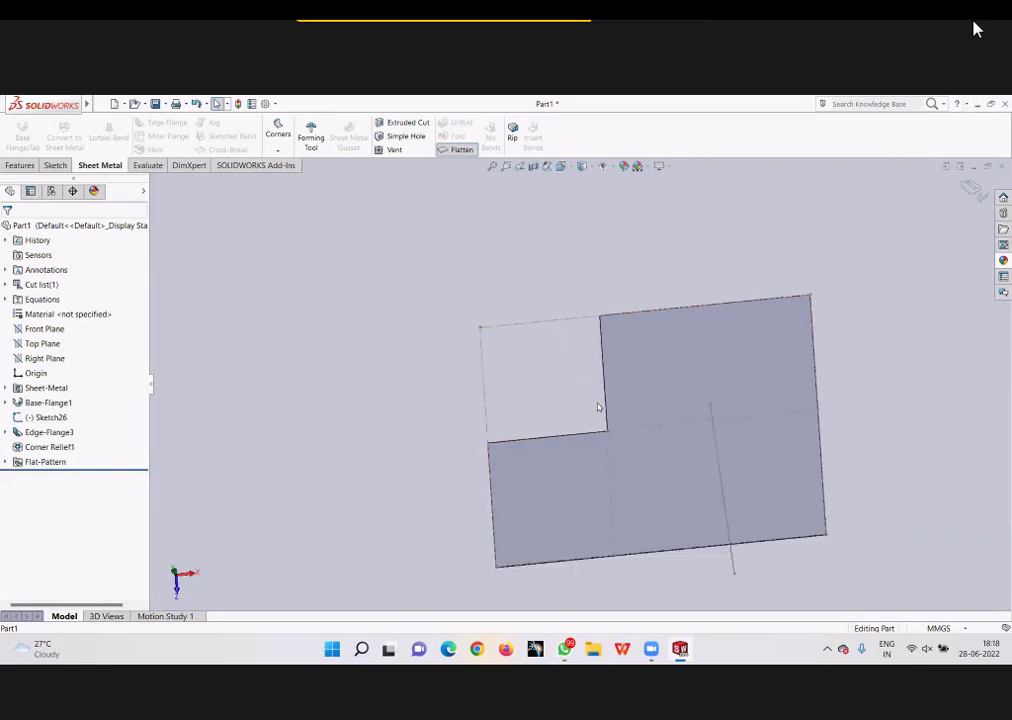
pyautogui.scroll(-3, 610, 440)
pyautogui.scroll(-2, 603, 370)
pyautogui.scroll(-1, 562, 445)
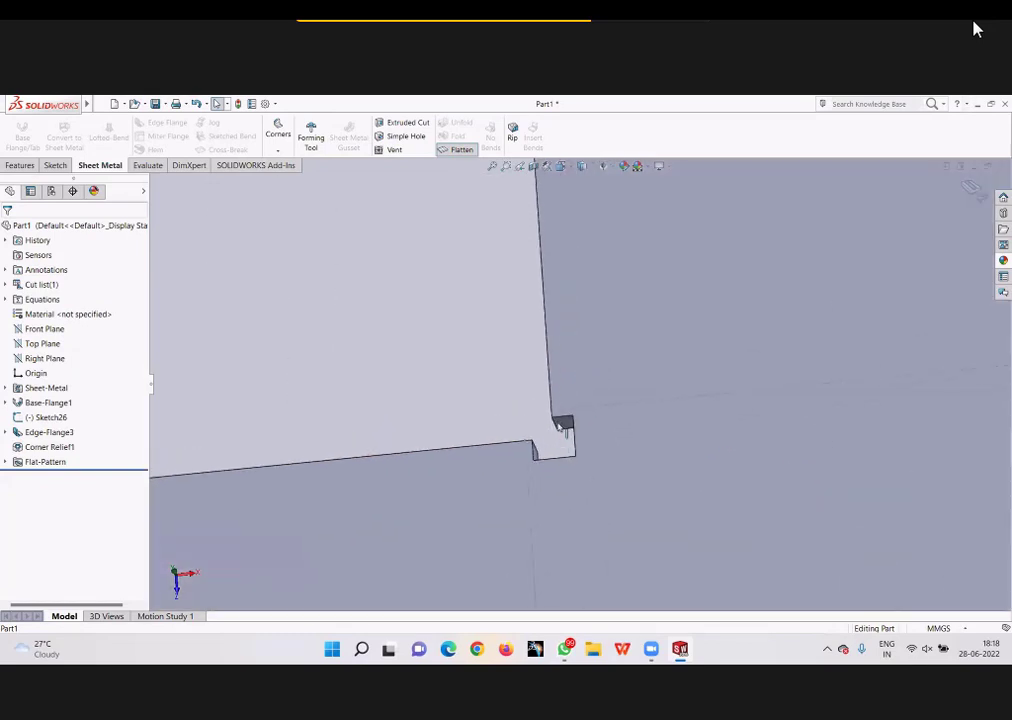
pyautogui.scroll(-1, 562, 425)
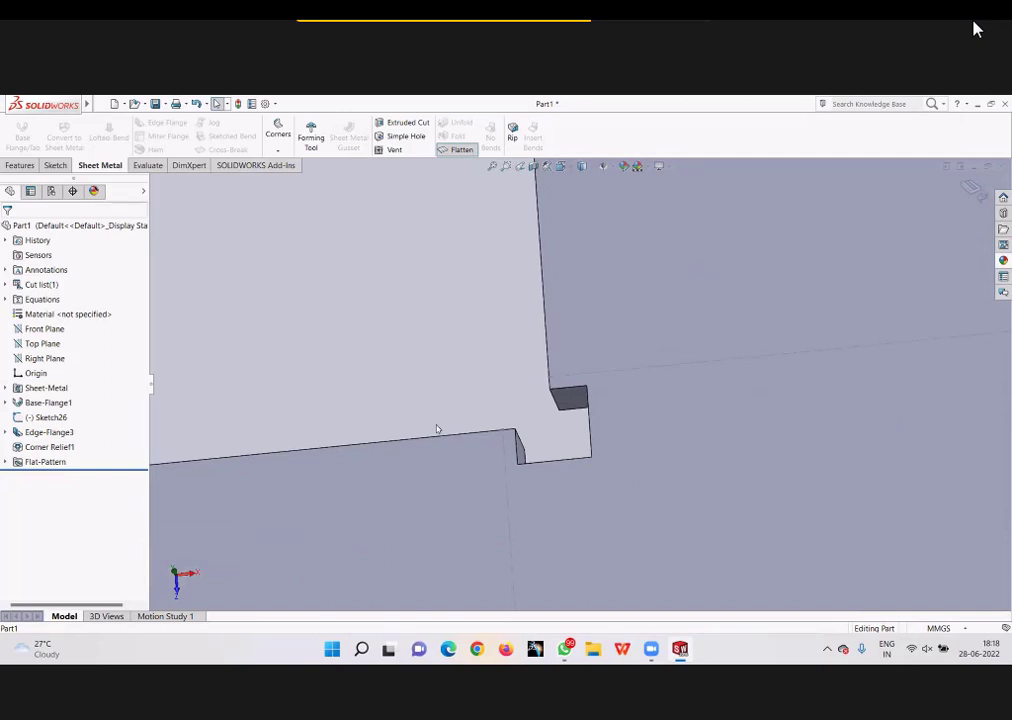
pyautogui.scroll(1, 575, 415)
pyautogui.scroll(3, 572, 400)
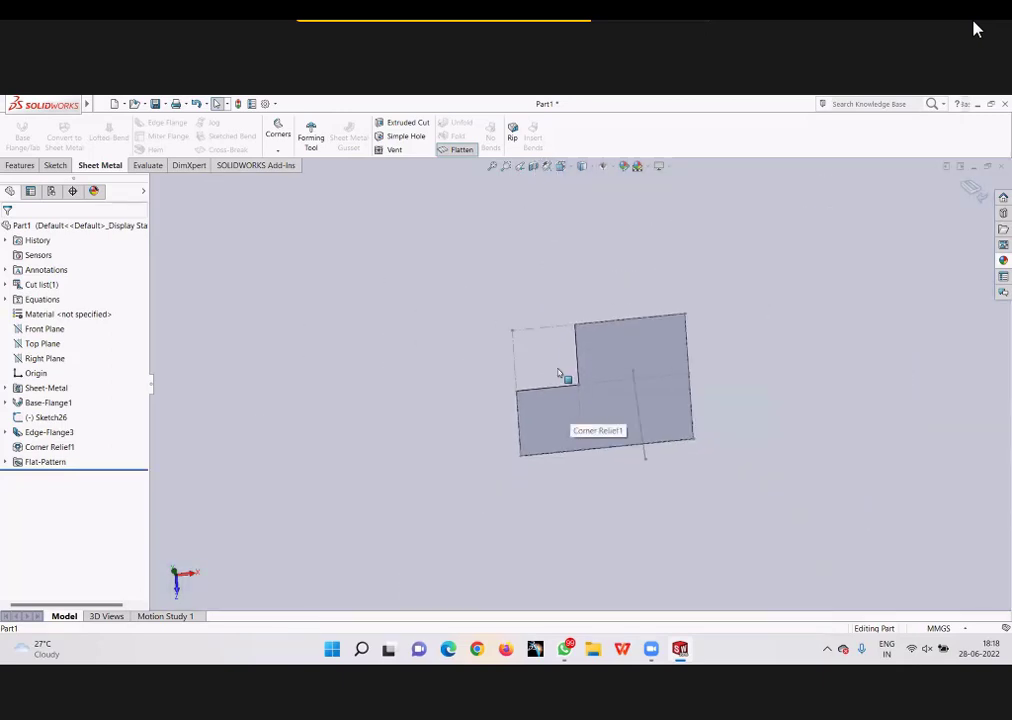
pyautogui.scroll(-2, 604, 404)
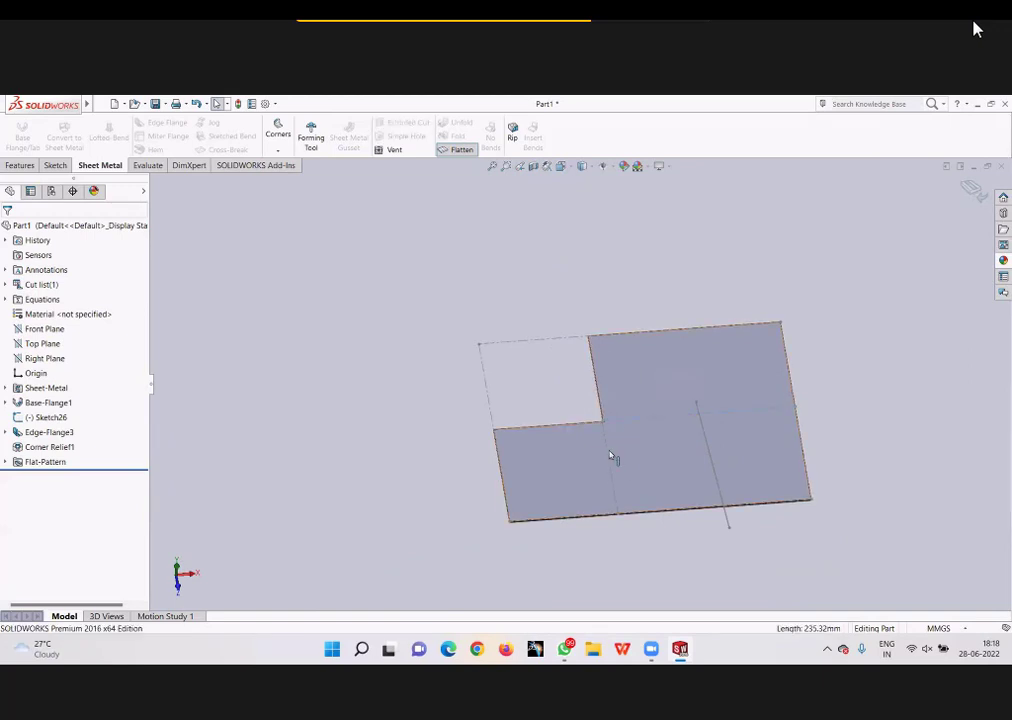
pyautogui.scroll(-2, 652, 456)
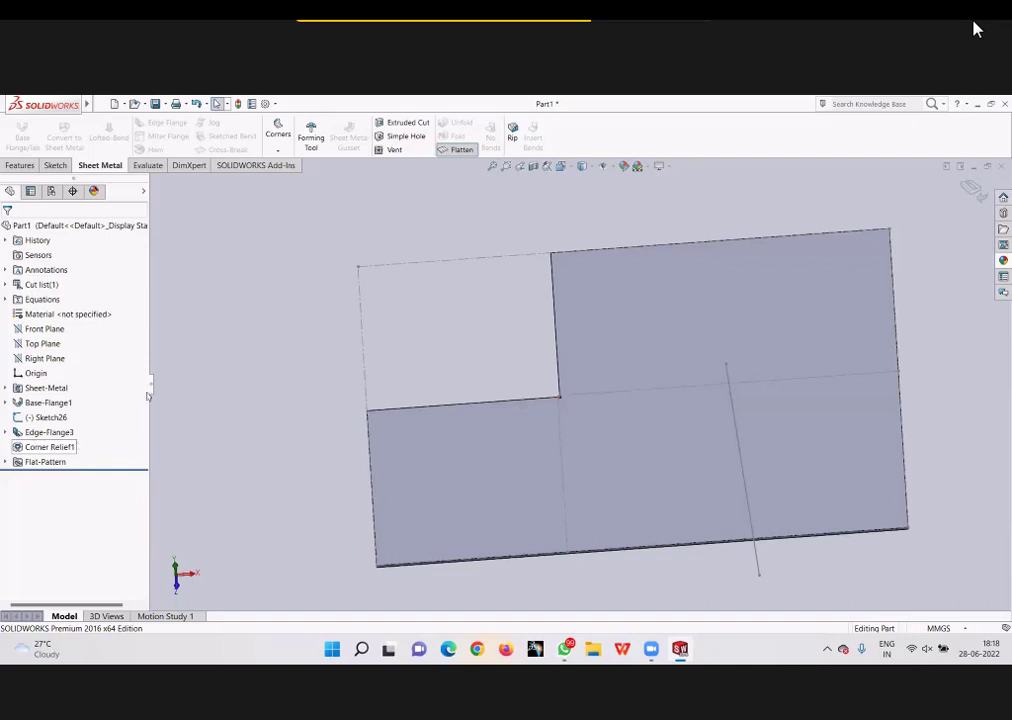
# Step: Fold the part back and change Corner-Relief1 to an obround relief
pyautogui.click(455, 149)
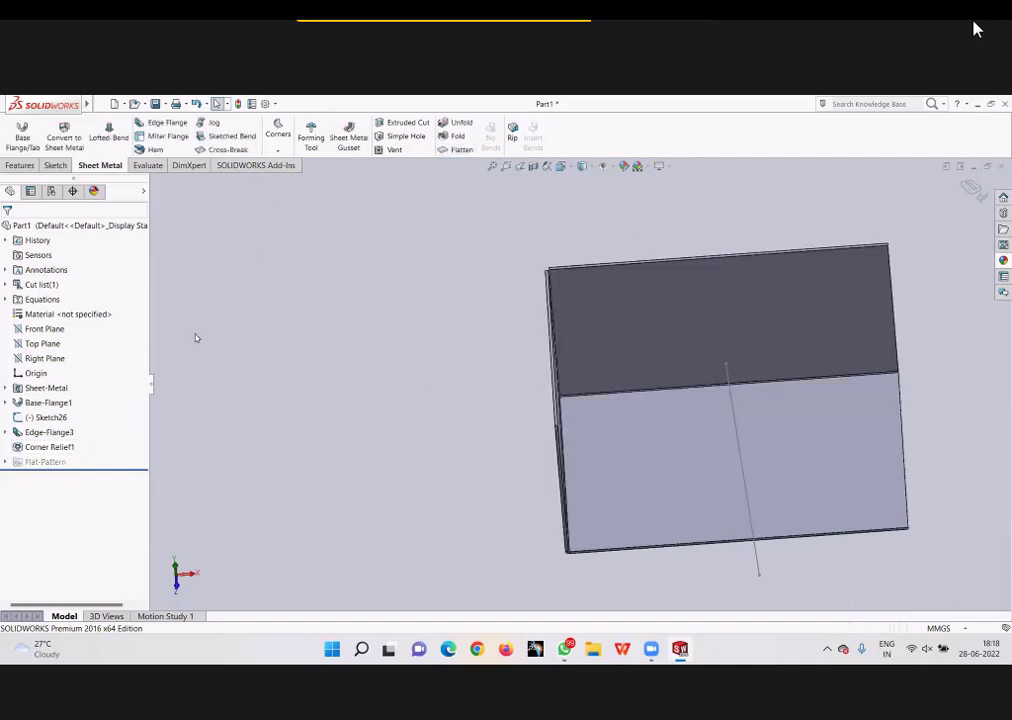
pyautogui.click(49, 447)
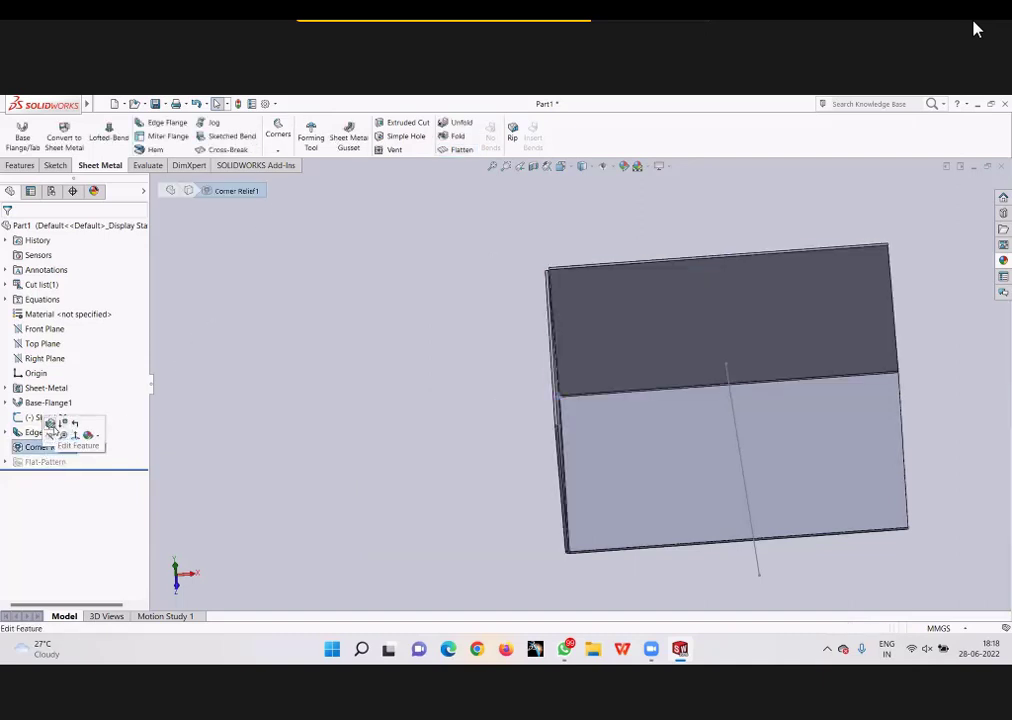
pyautogui.click(50, 423)
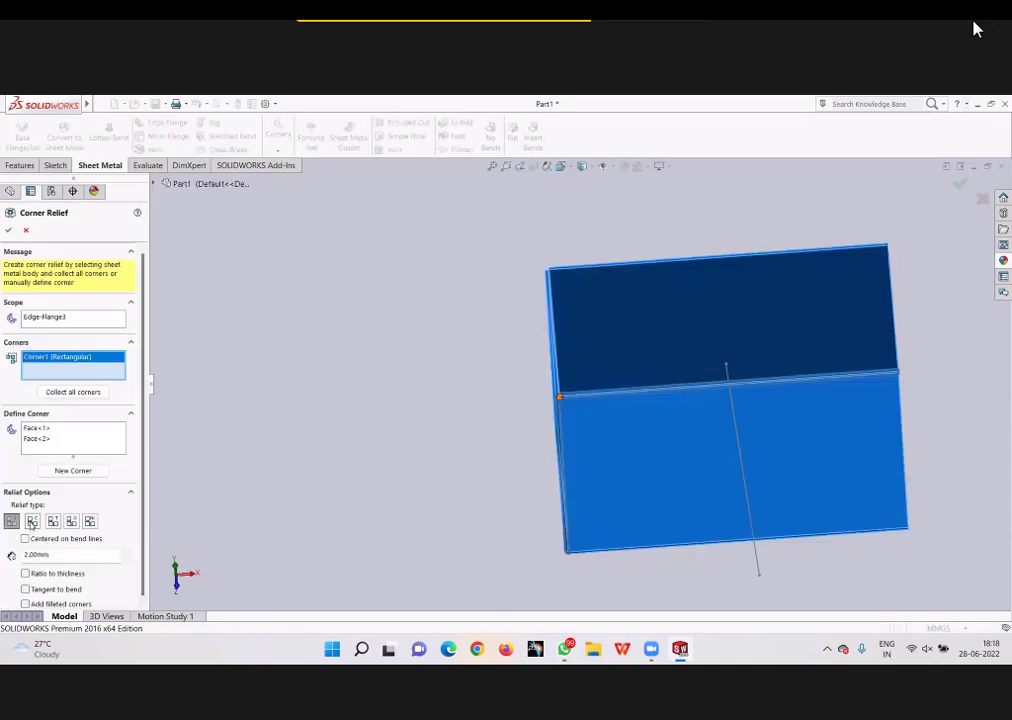
pyautogui.click(71, 521)
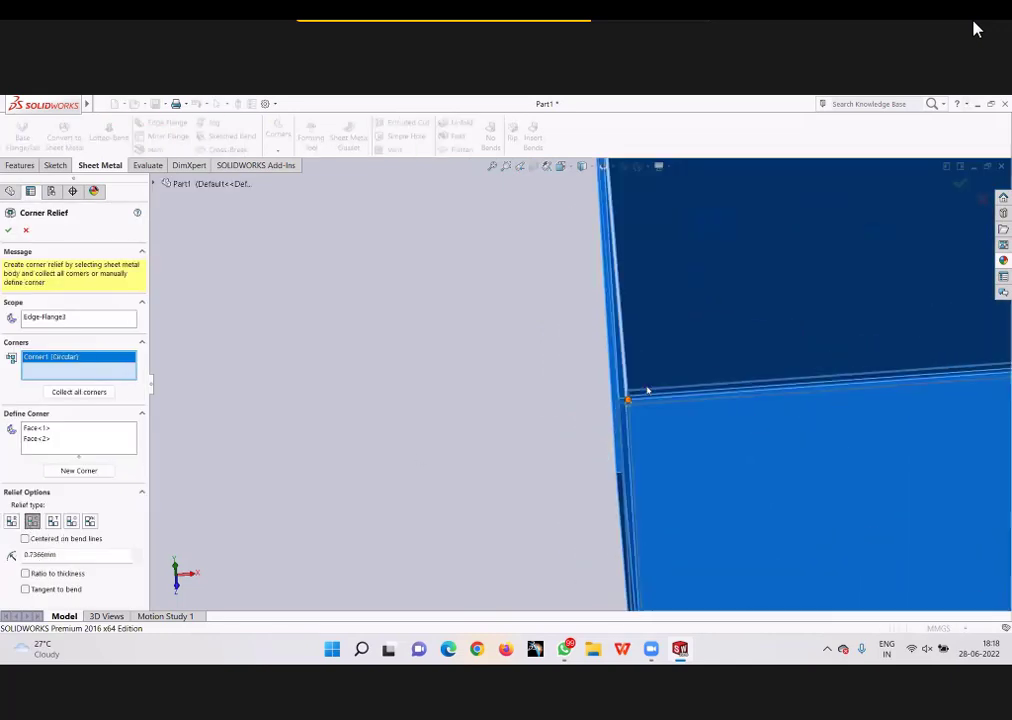
pyautogui.scroll(-3, 577, 378)
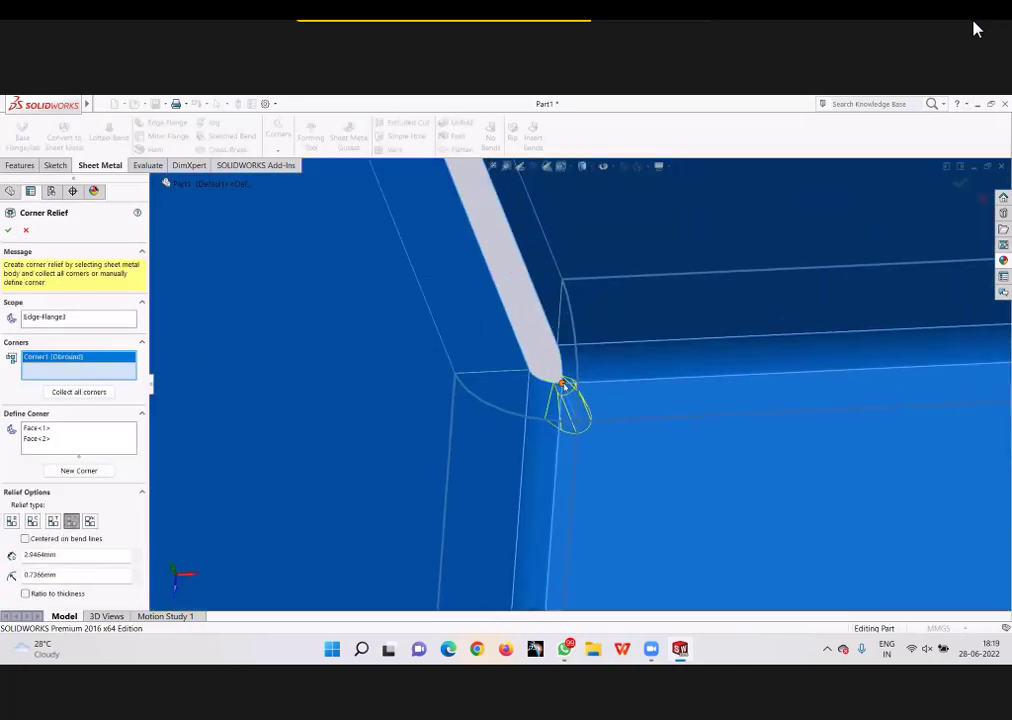
pyautogui.scroll(-2, 577, 378)
pyautogui.scroll(-2, 577, 378)
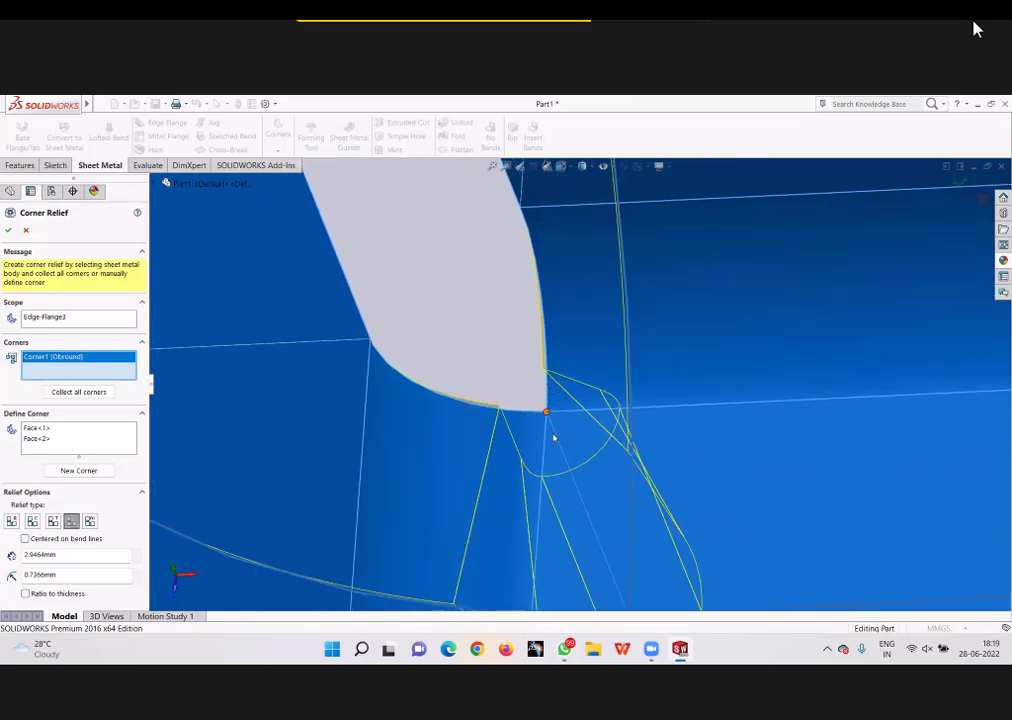
pyautogui.click(8, 230)
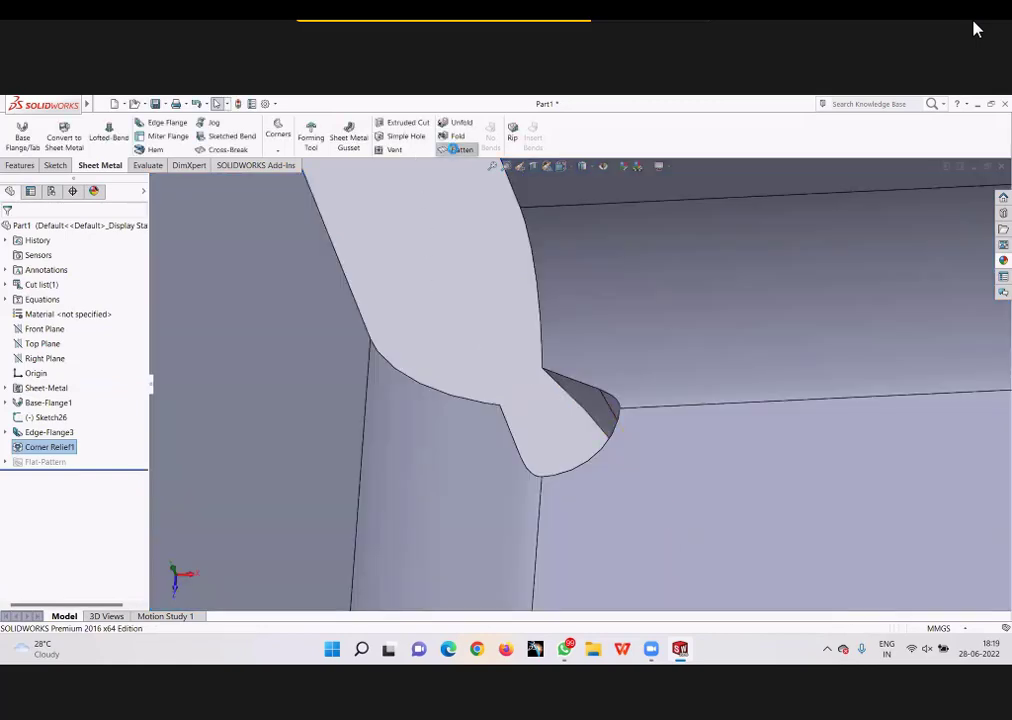
# Step: Flatten the part and switch Corner-Relief1 to a constant-width relief
pyautogui.click(455, 148)
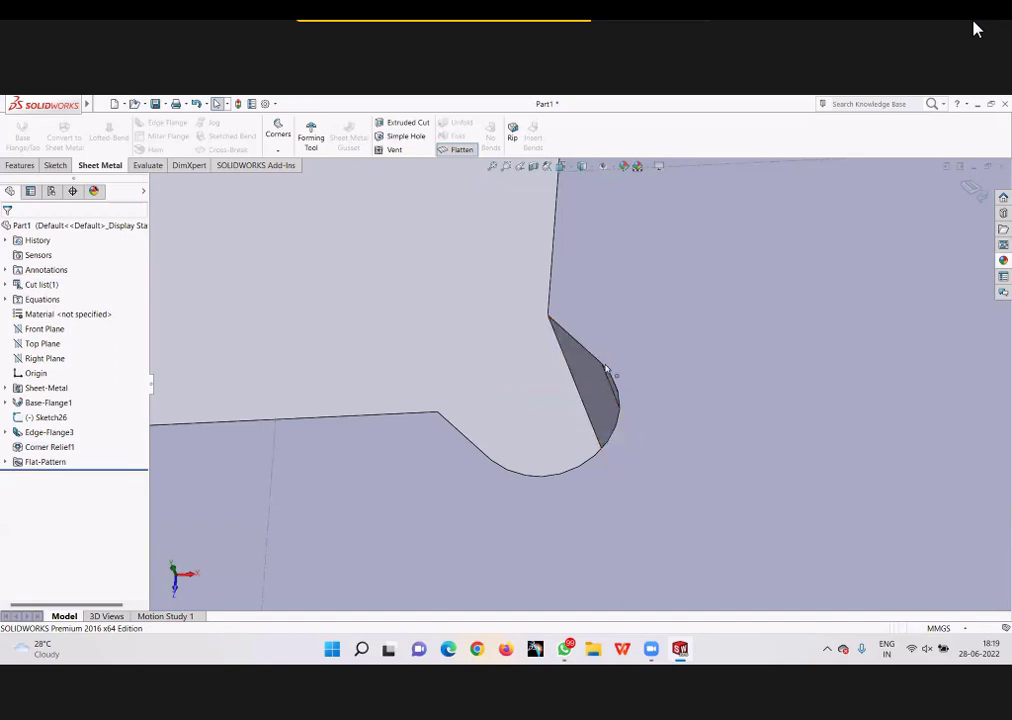
pyautogui.click(59, 447)
pyautogui.click(66, 422)
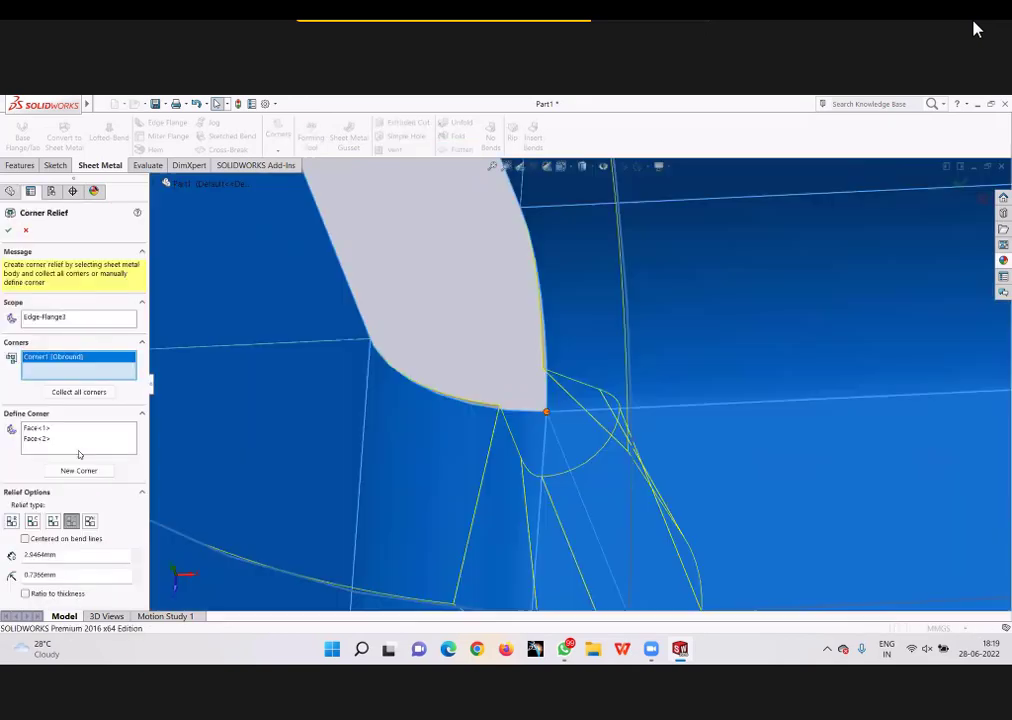
pyautogui.click(89, 521)
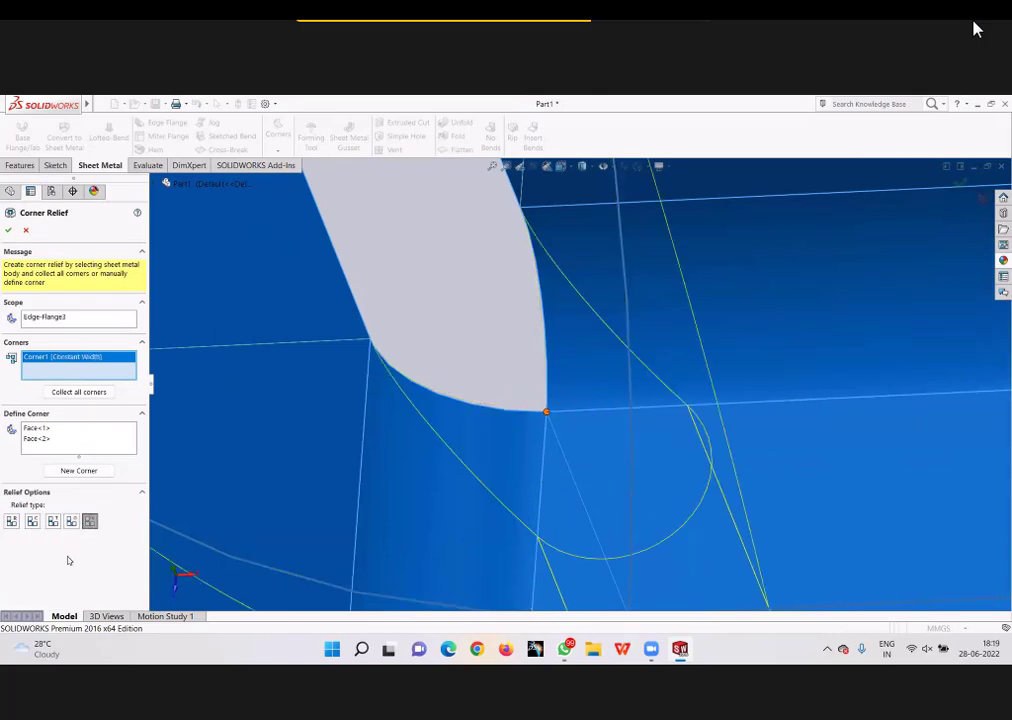
pyautogui.scroll(2, 438, 435)
pyautogui.scroll(2, 452, 436)
pyautogui.scroll(1, 452, 436)
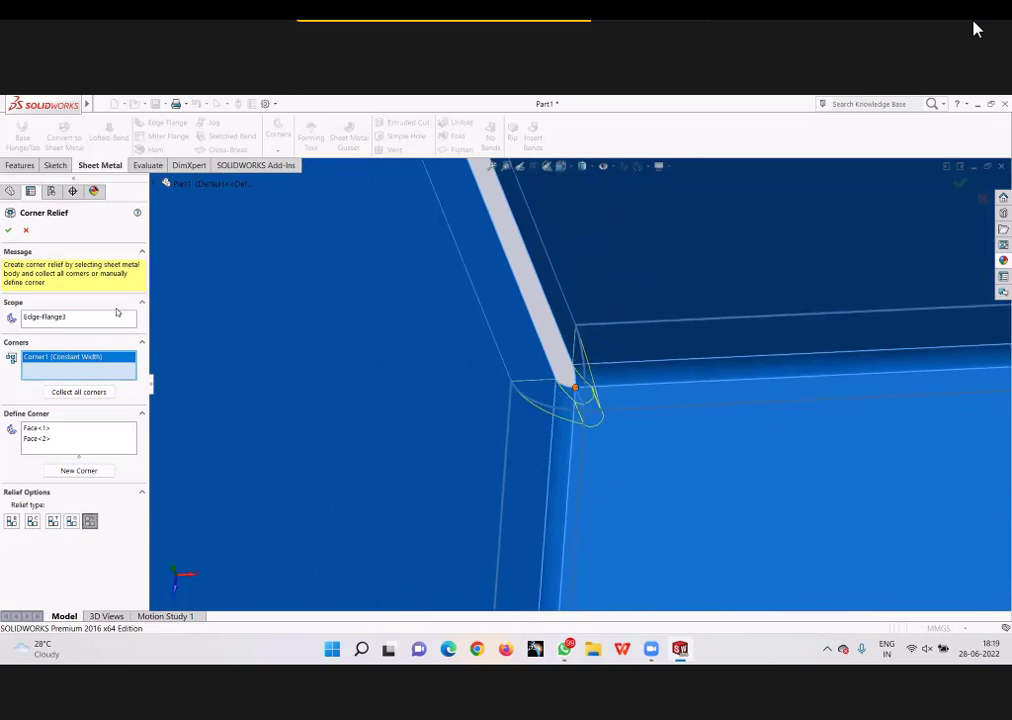
pyautogui.click(8, 230)
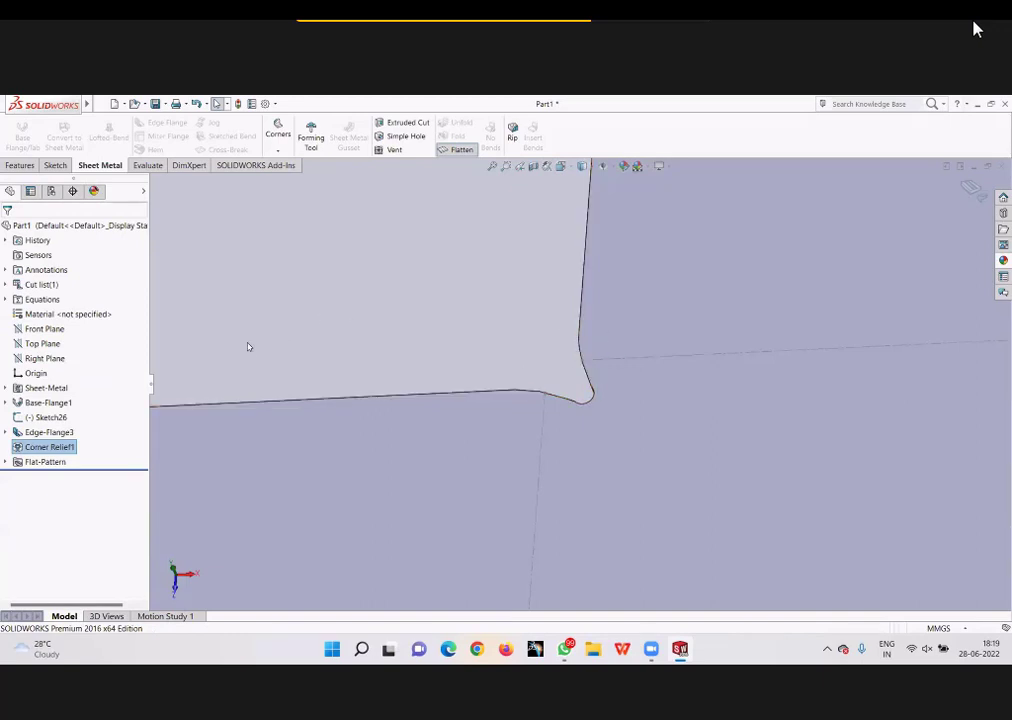
# Step: Change Corner-Relief1 to a tear relief and view the resulting slit in the flat blank
pyautogui.click(54, 451)
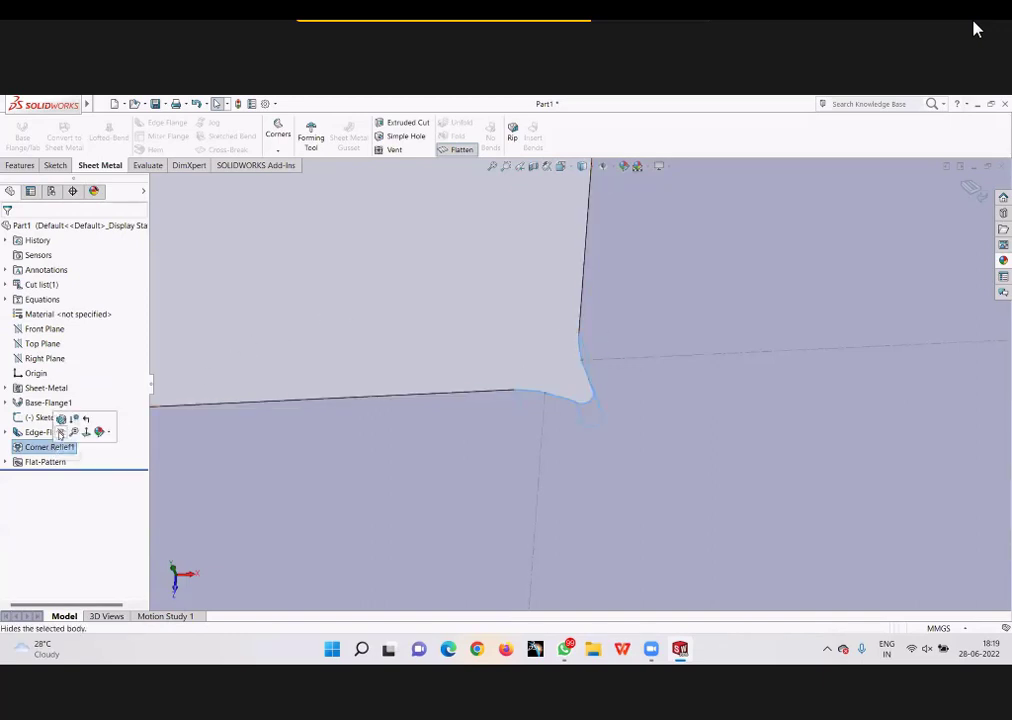
pyautogui.click(54, 451)
pyautogui.click(137, 412)
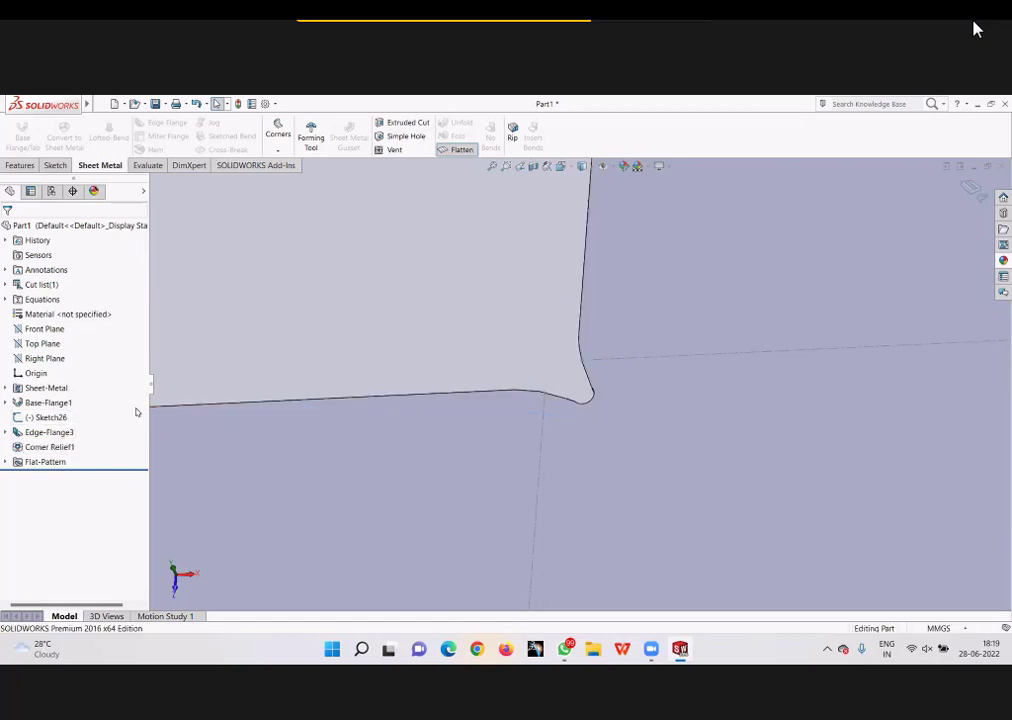
pyautogui.click(55, 447)
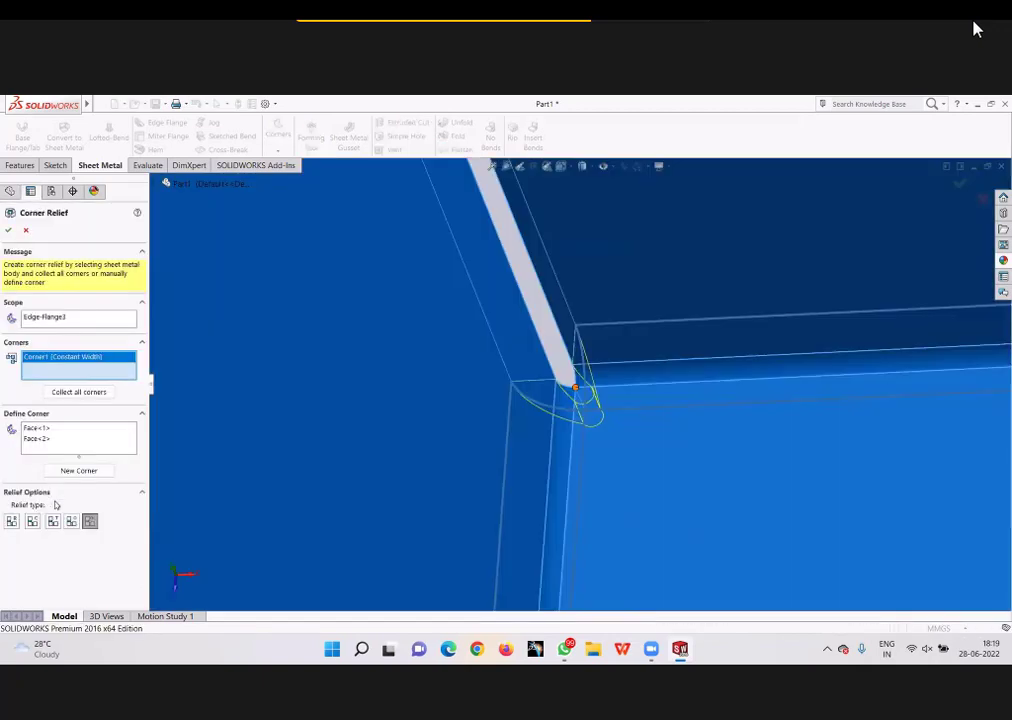
pyautogui.click(53, 521)
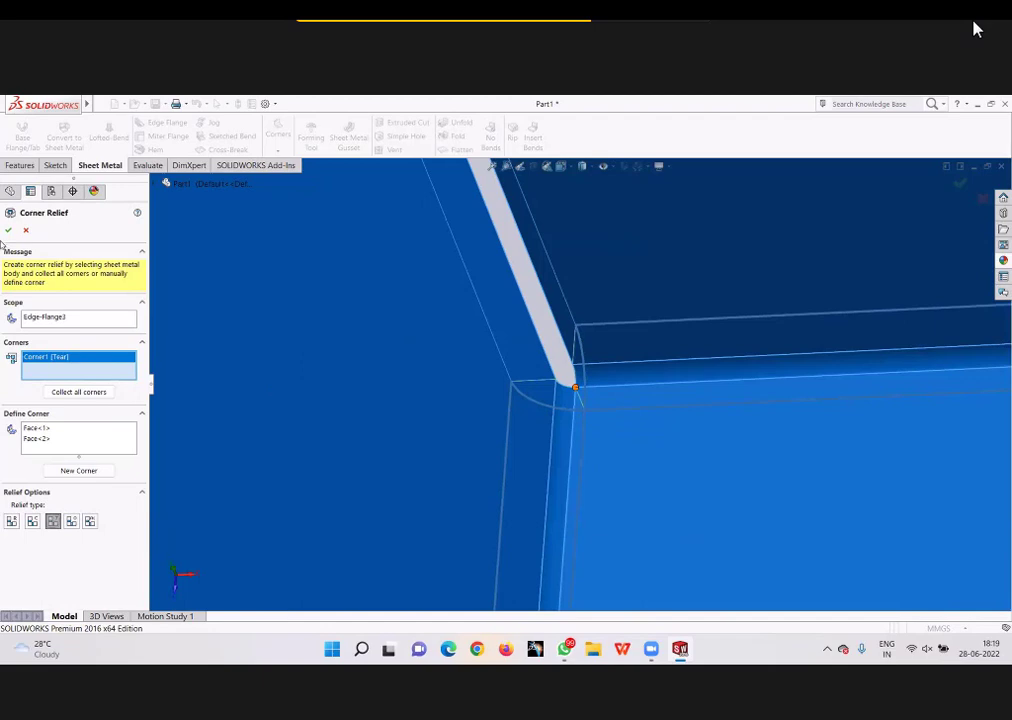
pyautogui.click(8, 231)
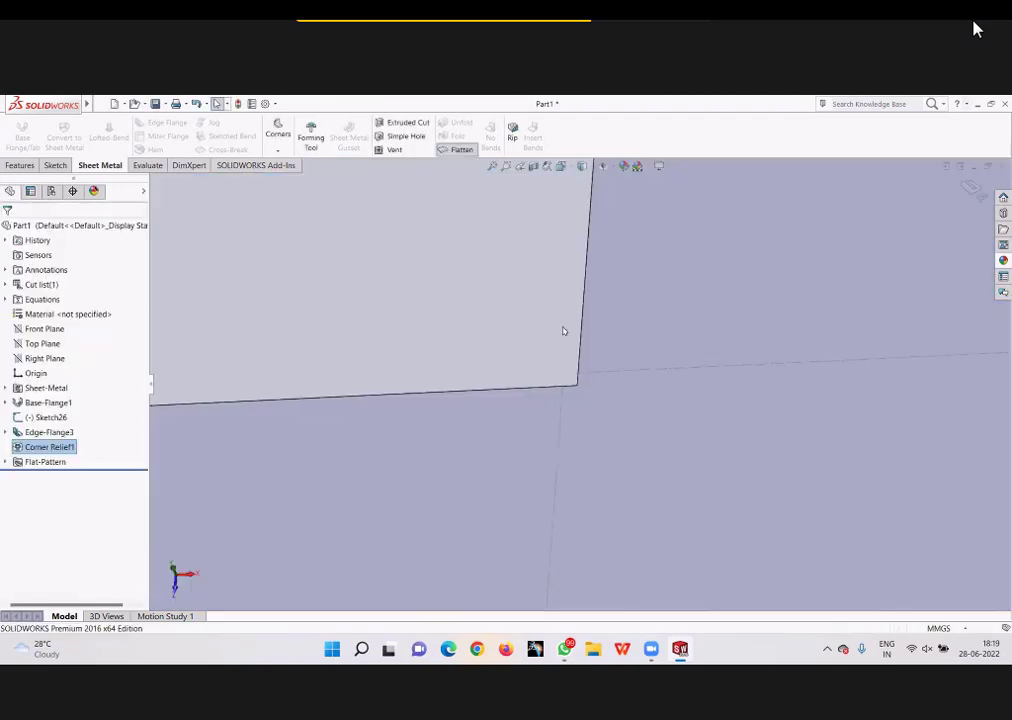
pyautogui.moveTo(569, 379)
pyautogui.keyDown('ctrl'); pyautogui.mouseDown(button='middle')
pyautogui.moveTo(589, 390)
pyautogui.moveTo(461, 383)
pyautogui.mouseUp(button='middle'); pyautogui.keyUp('ctrl')
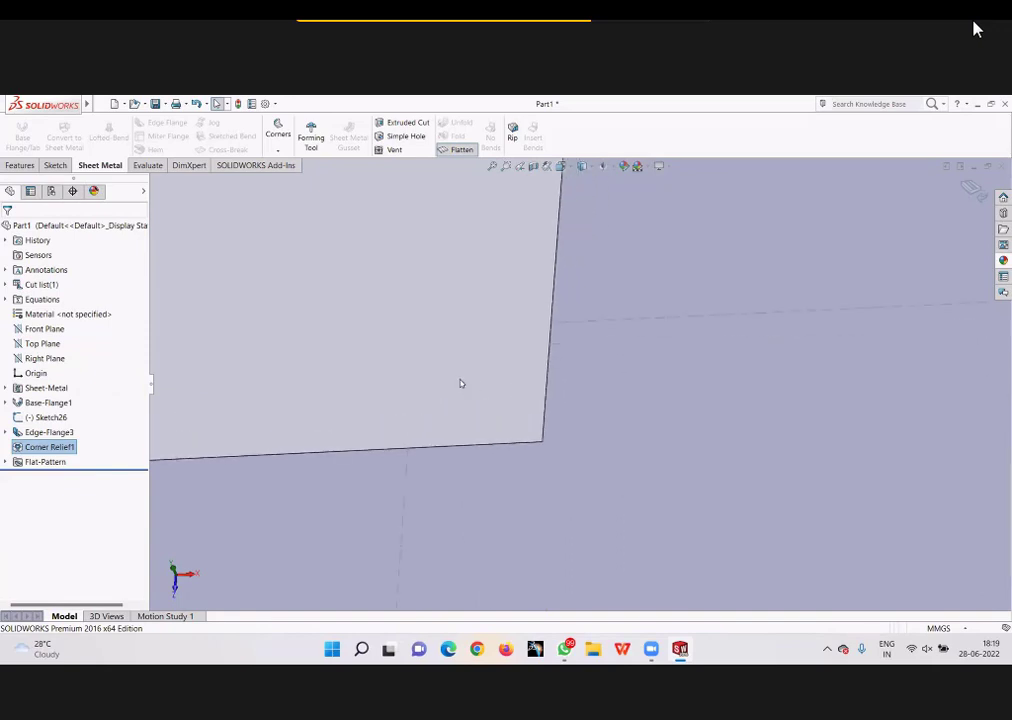
# Step: Delete the Corner-Relief1 feature from the FeatureManager tree, confirming with Yes
pyautogui.doubleClick(55, 447)
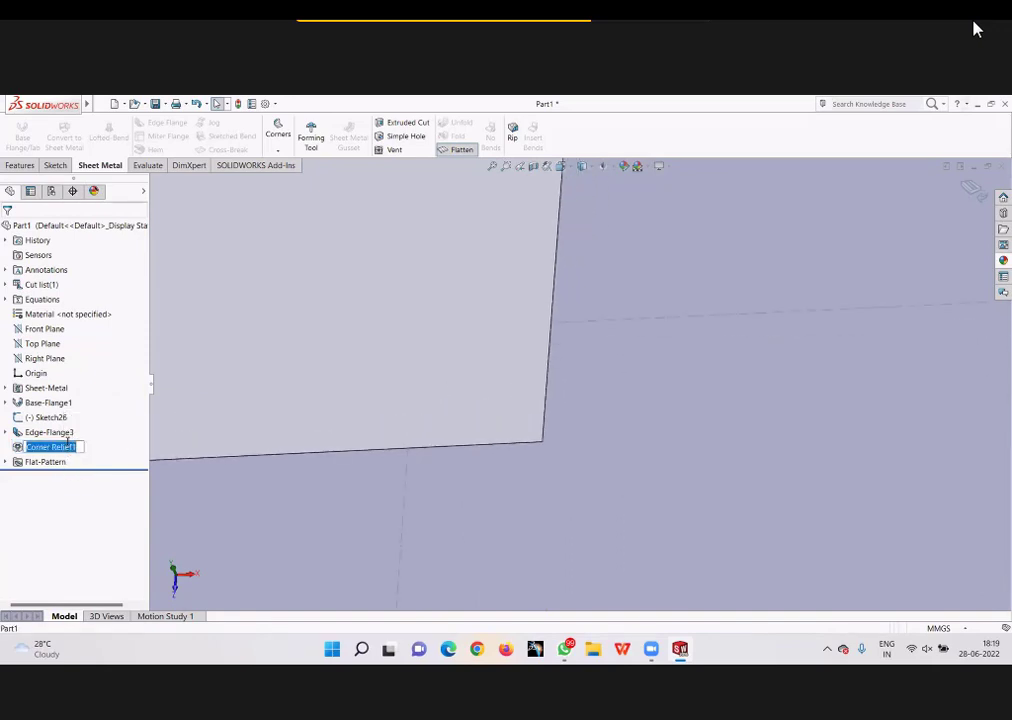
pyautogui.press('Escape')
pyautogui.press('Delete')
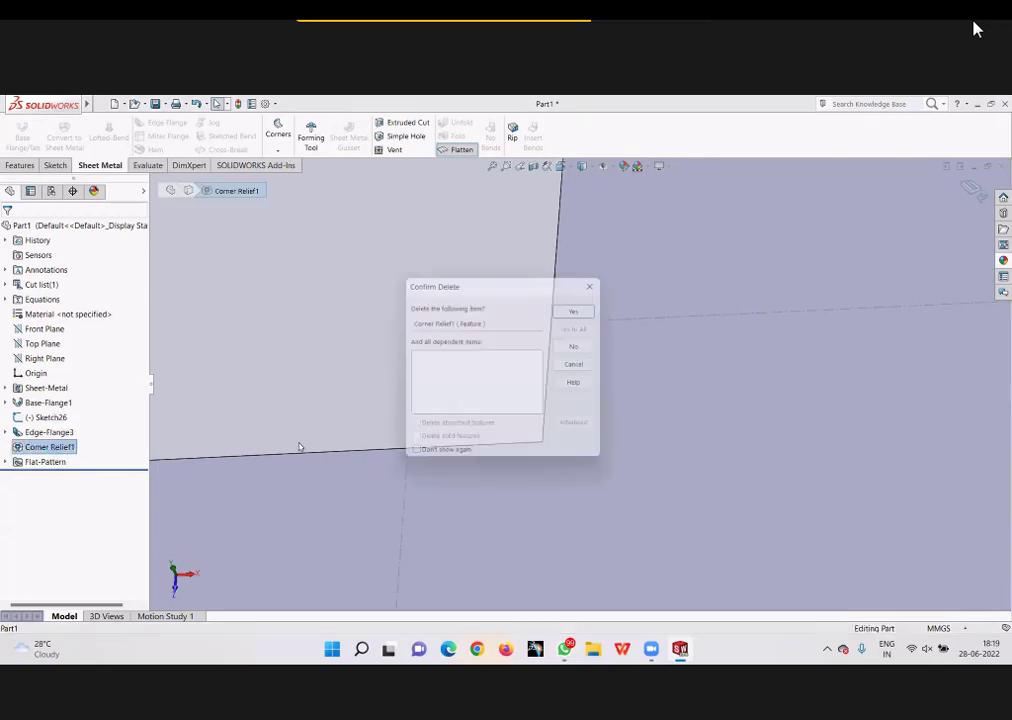
pyautogui.click(581, 303)
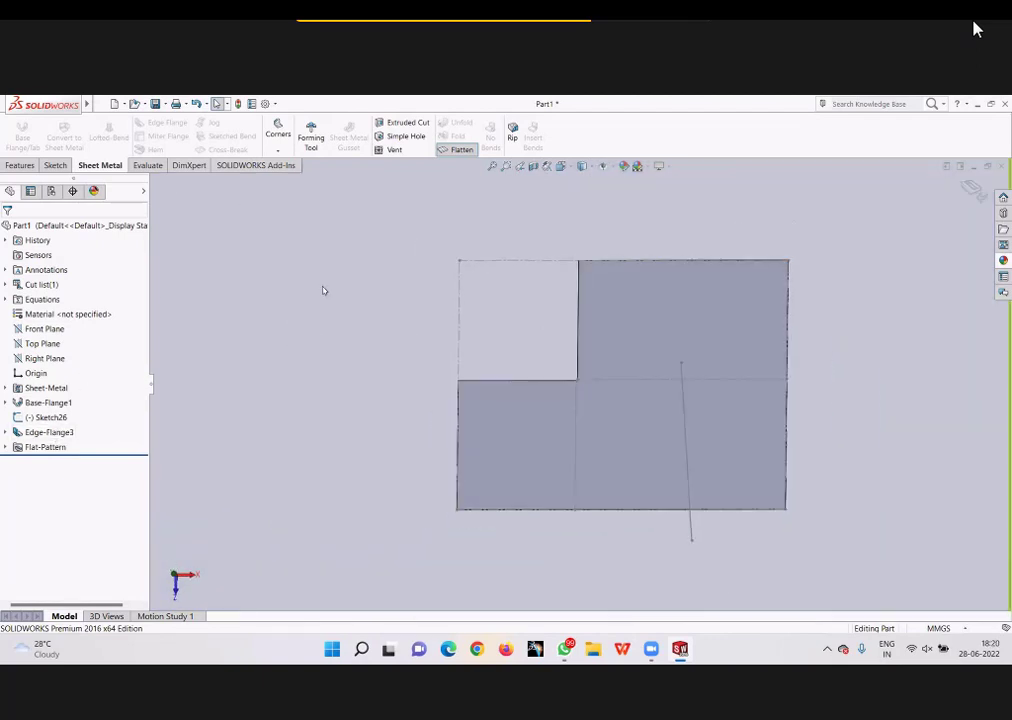
# Step: Fold the flat pattern back into the 3D box and bring up Edge-Flange3's settings
pyautogui.click(461, 149)
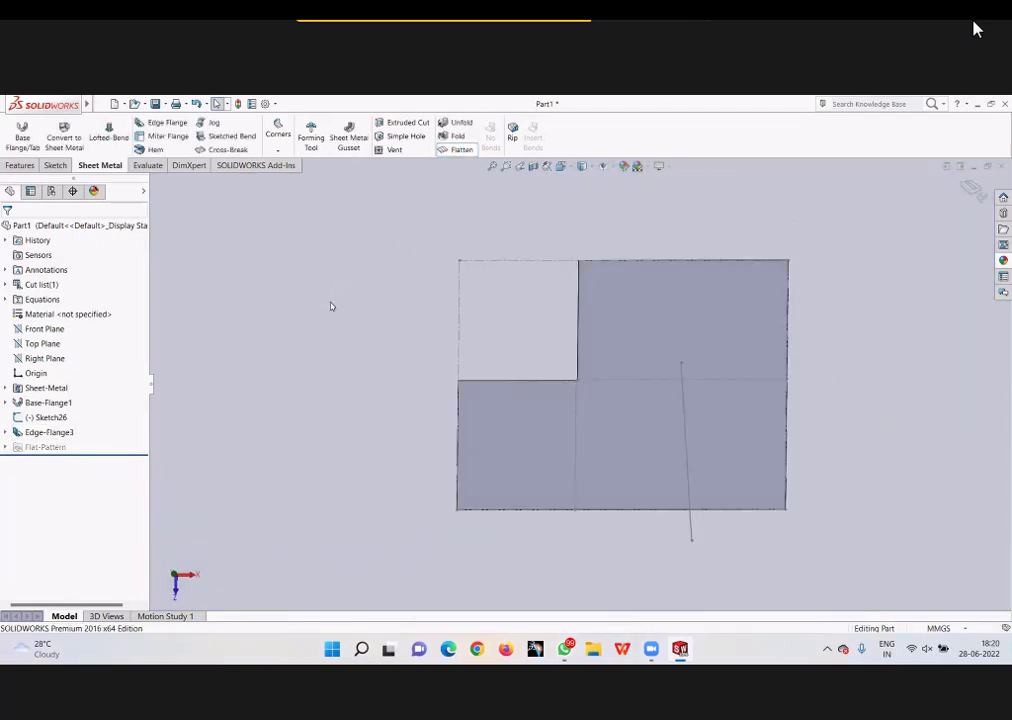
pyautogui.scroll(-2, 565, 375)
pyautogui.scroll(-2, 567, 343)
pyautogui.scroll(-2, 562, 316)
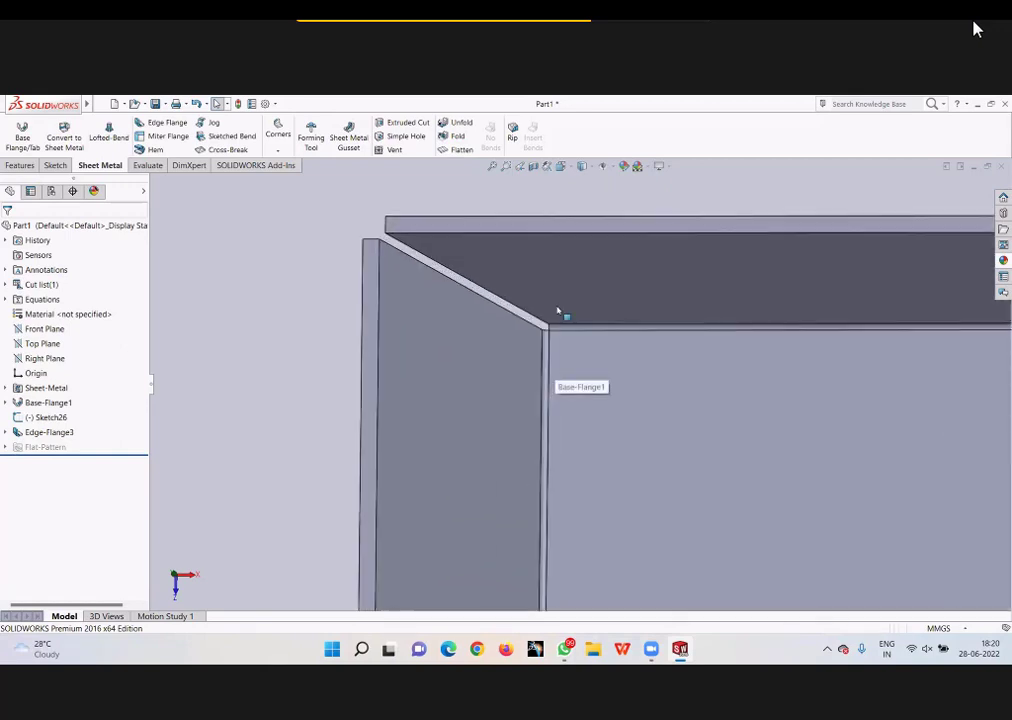
pyautogui.scroll(-2, 549, 356)
pyautogui.scroll(-2, 550, 356)
pyautogui.scroll(-2, 576, 368)
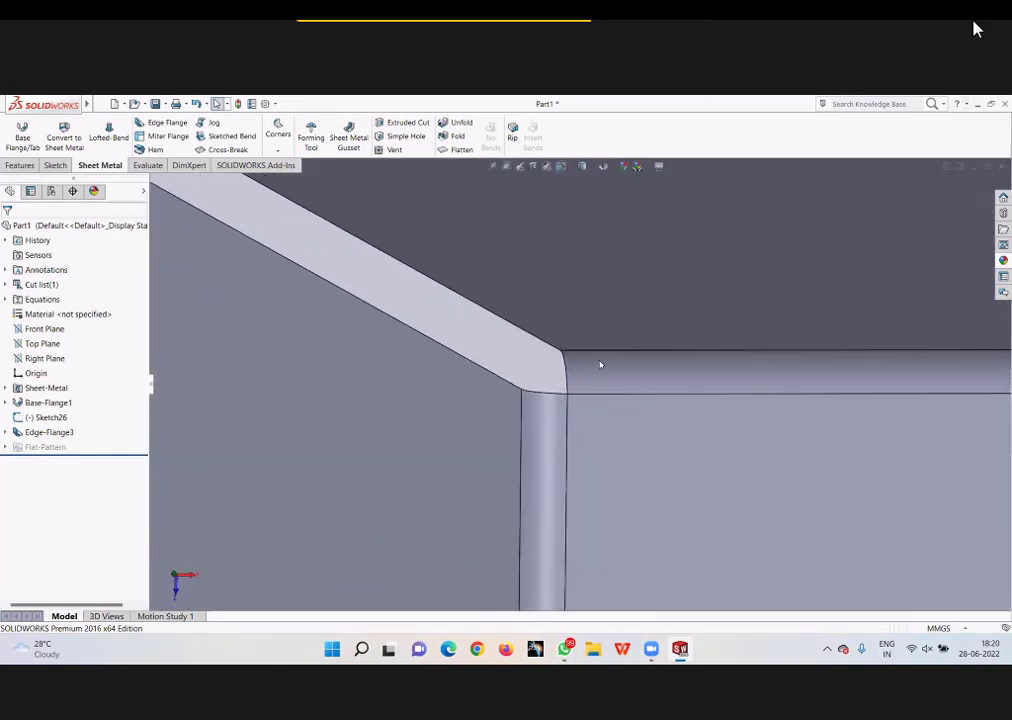
pyautogui.scroll(2, 488, 364)
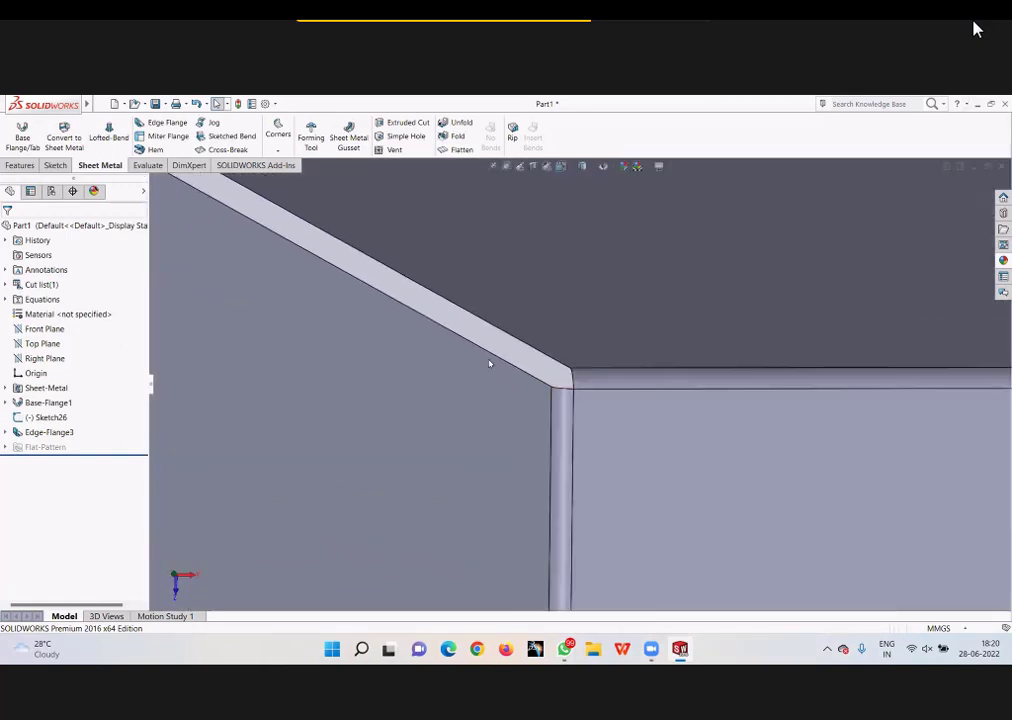
pyautogui.scroll(2, 486, 359)
pyautogui.moveTo(486, 359); pyautogui.dragTo(437, 279, button='middle')
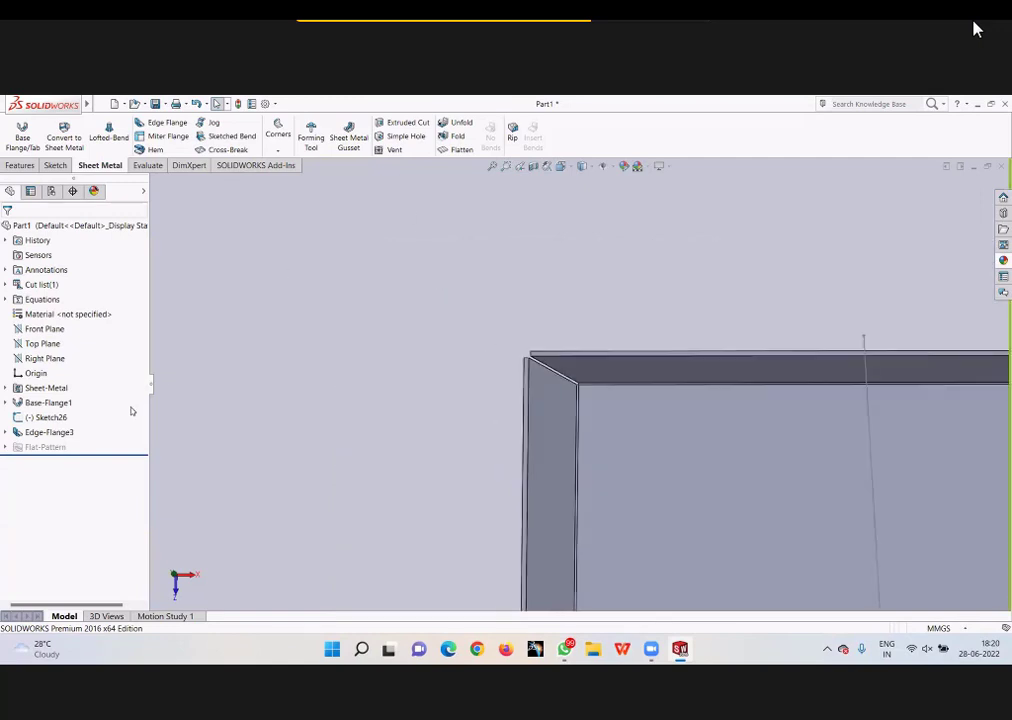
pyautogui.click(50, 432)
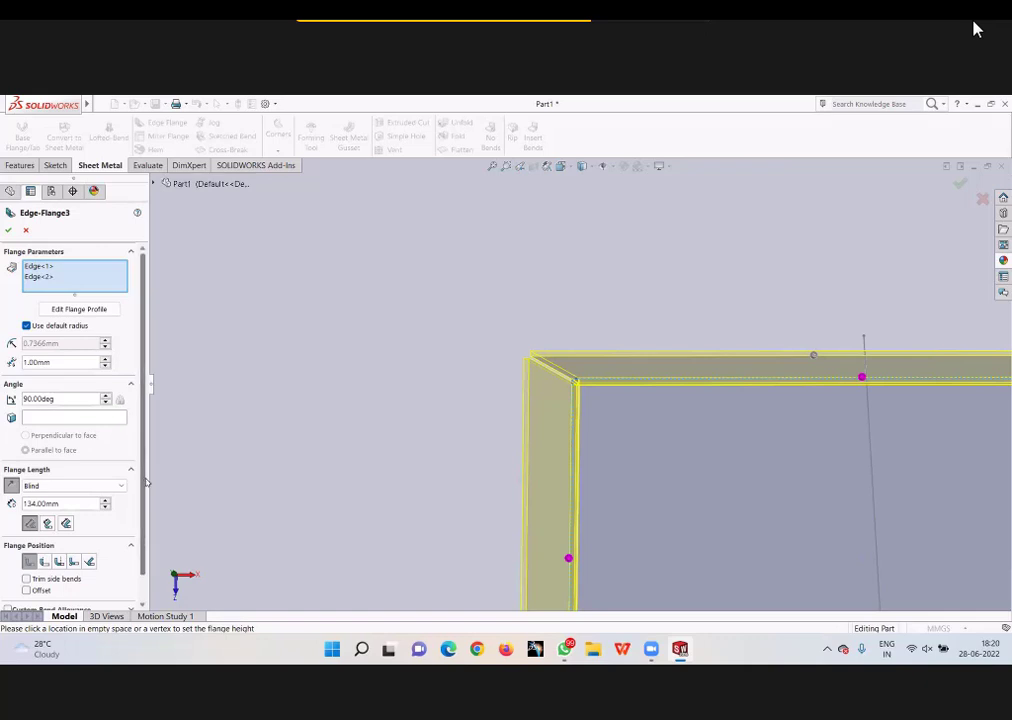
# Step: Give Edge-Flange3 a custom Tear relief type and apply the edit
pyautogui.scroll(-2, 146, 487)
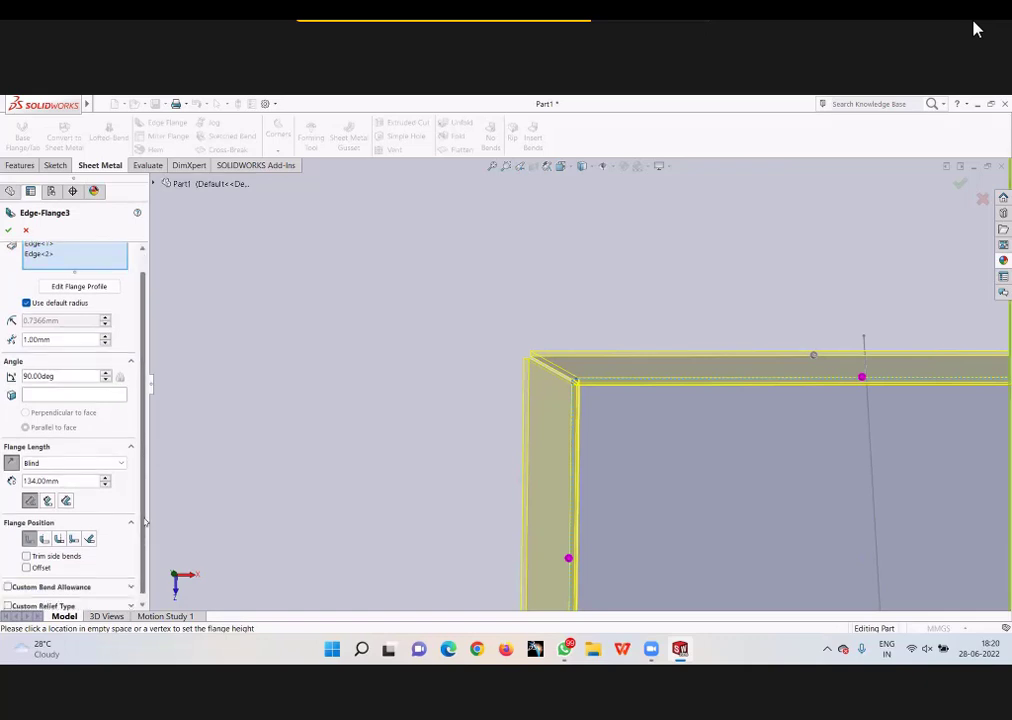
pyautogui.click(55, 601)
pyautogui.click(69, 554)
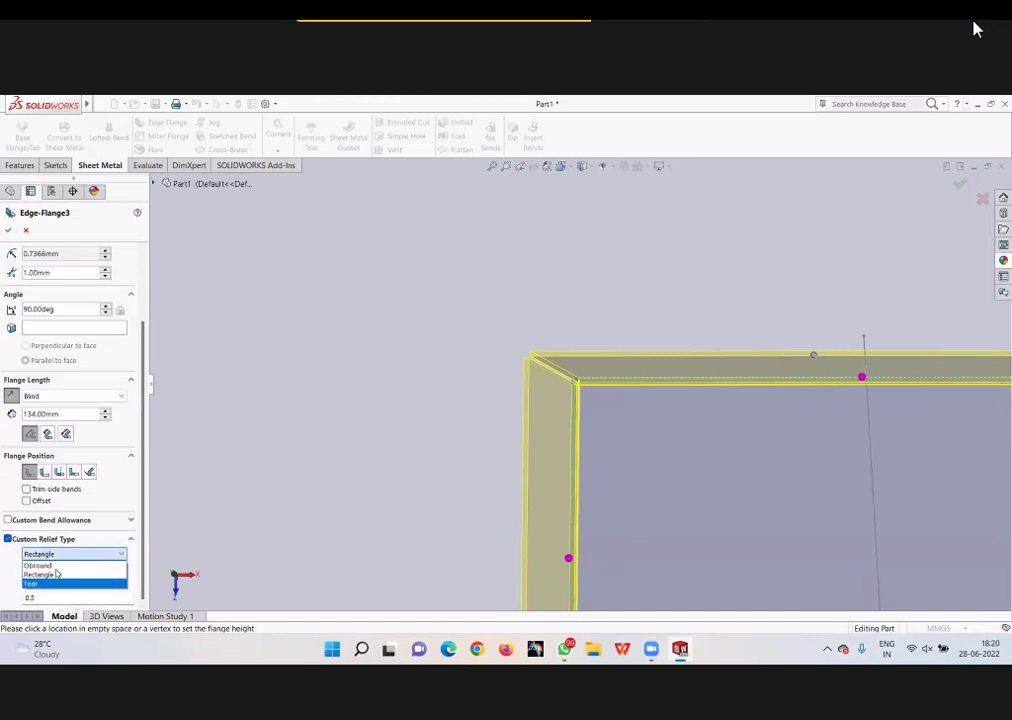
pyautogui.click(47, 585)
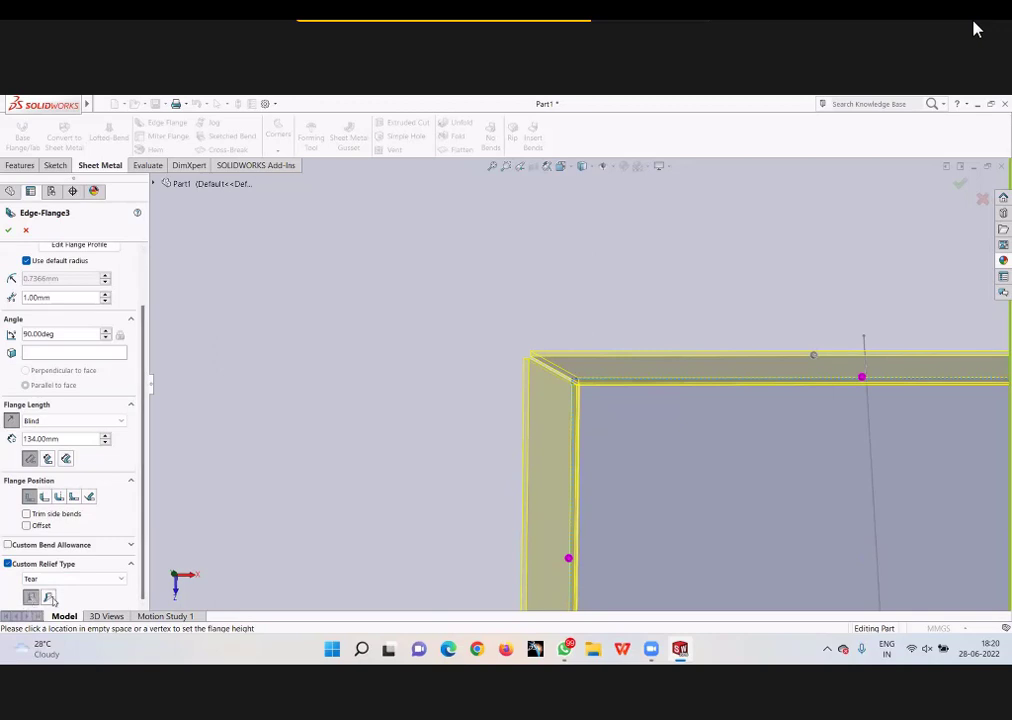
pyautogui.scroll(-2, 600, 340)
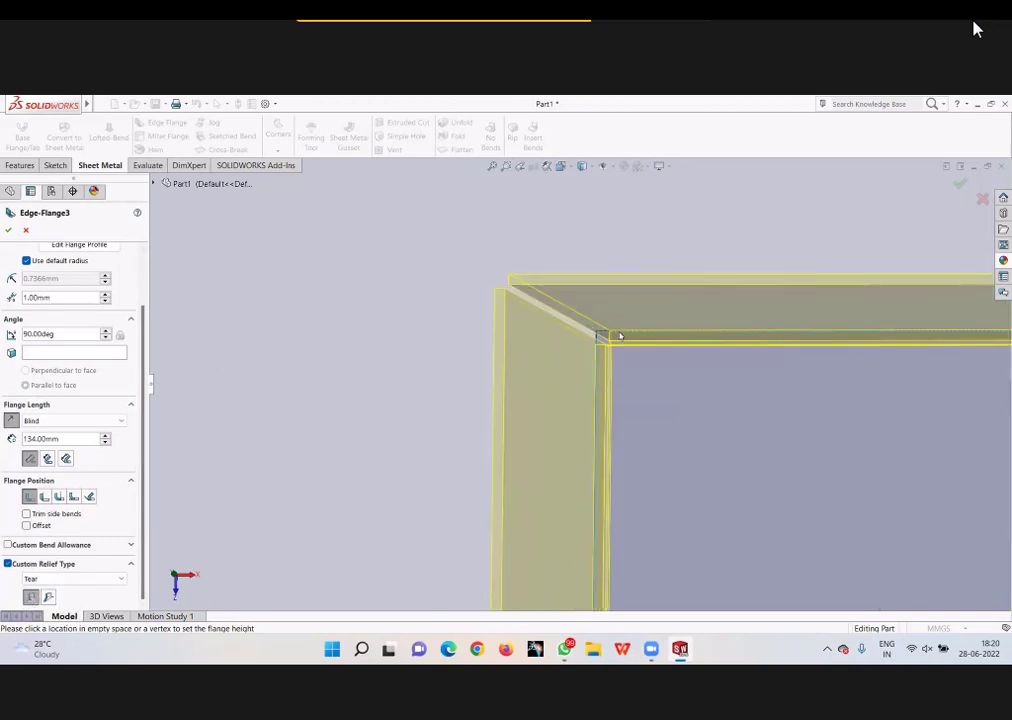
pyautogui.scroll(-2, 580, 350)
pyautogui.scroll(-2, 587, 358)
pyautogui.scroll(-2, 587, 358)
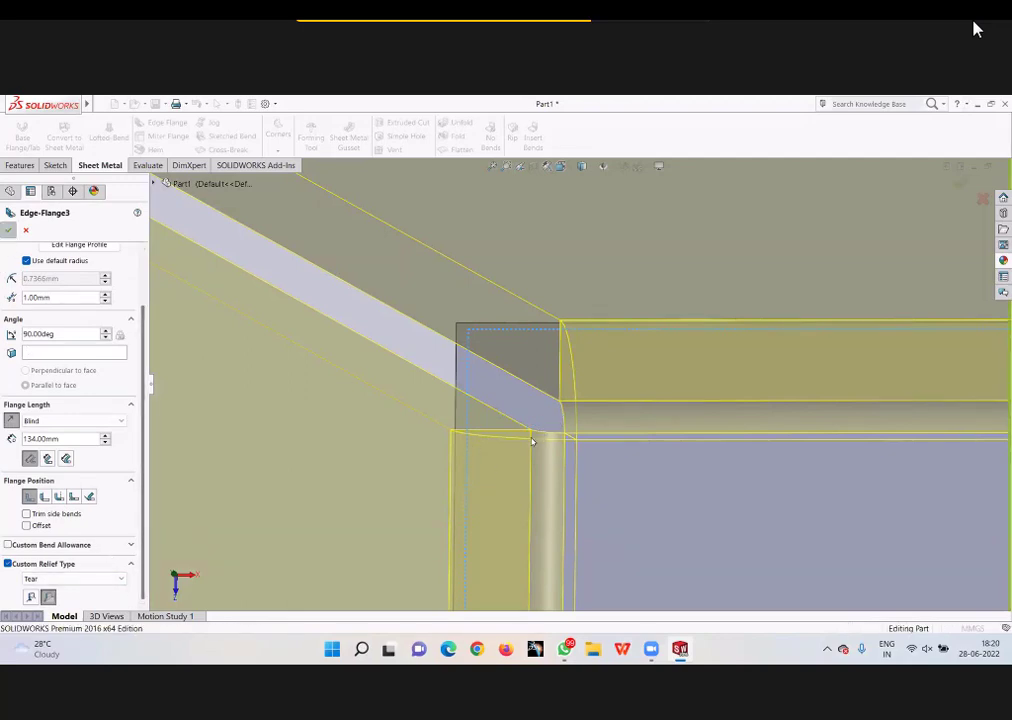
pyautogui.press('Return')
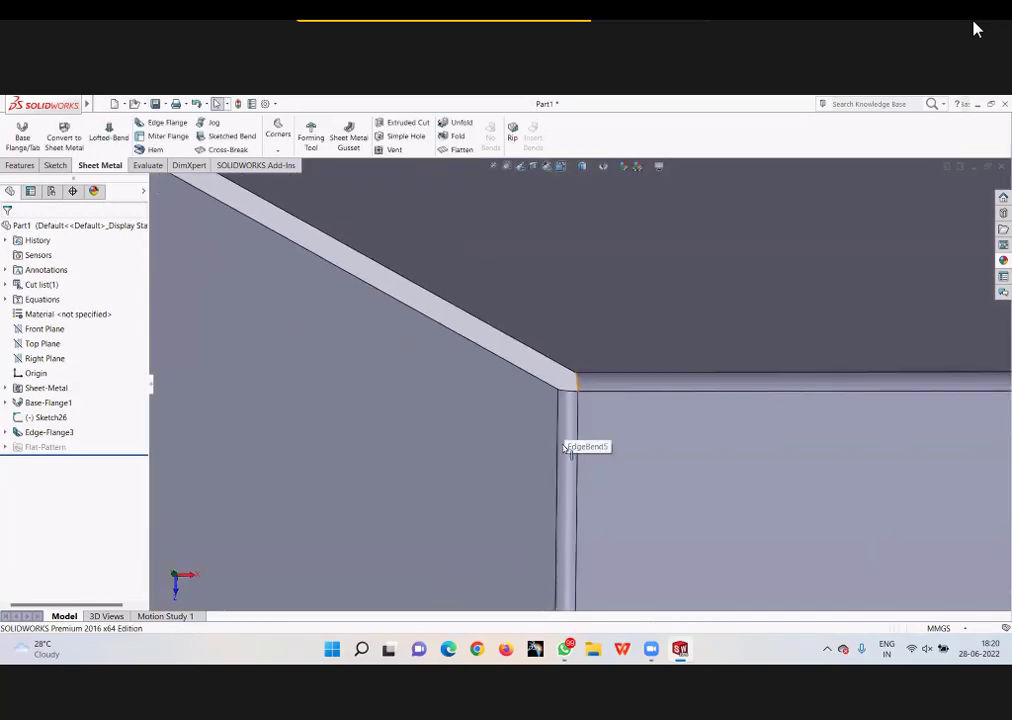
# Step: Rotate the part and show it as a flat pattern
pyautogui.moveTo(566, 450); pyautogui.dragTo(585, 445, button='middle')
pyautogui.moveTo(603, 490)
pyautogui.mouseDown(button='middle')
pyautogui.moveTo(605, 457)
pyautogui.moveTo(570, 438)
pyautogui.moveTo(485, 325)
pyautogui.mouseUp(button='middle')
pyautogui.click(461, 149)
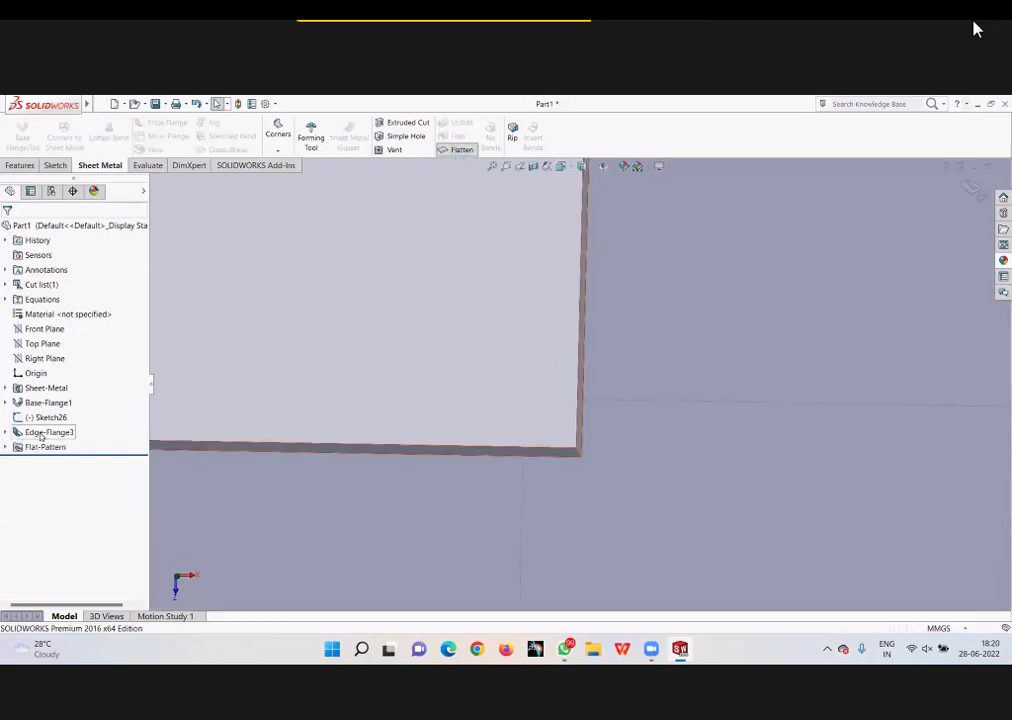
pyautogui.click(45, 432)
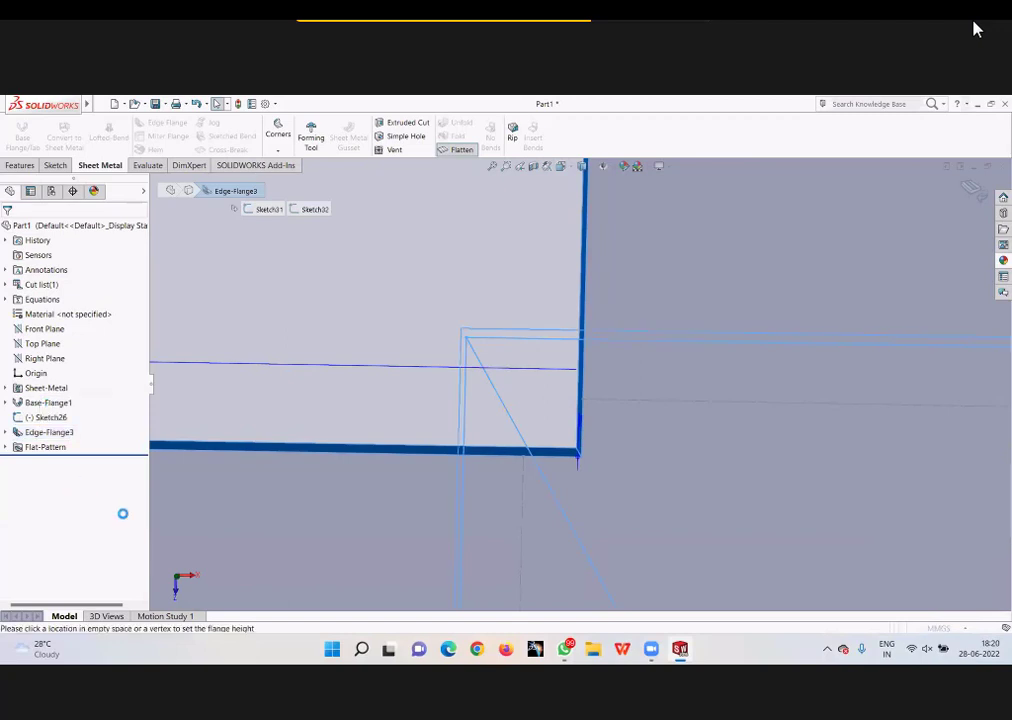
pyautogui.scroll(-2, 47, 566)
pyautogui.scroll(-2, 47, 566)
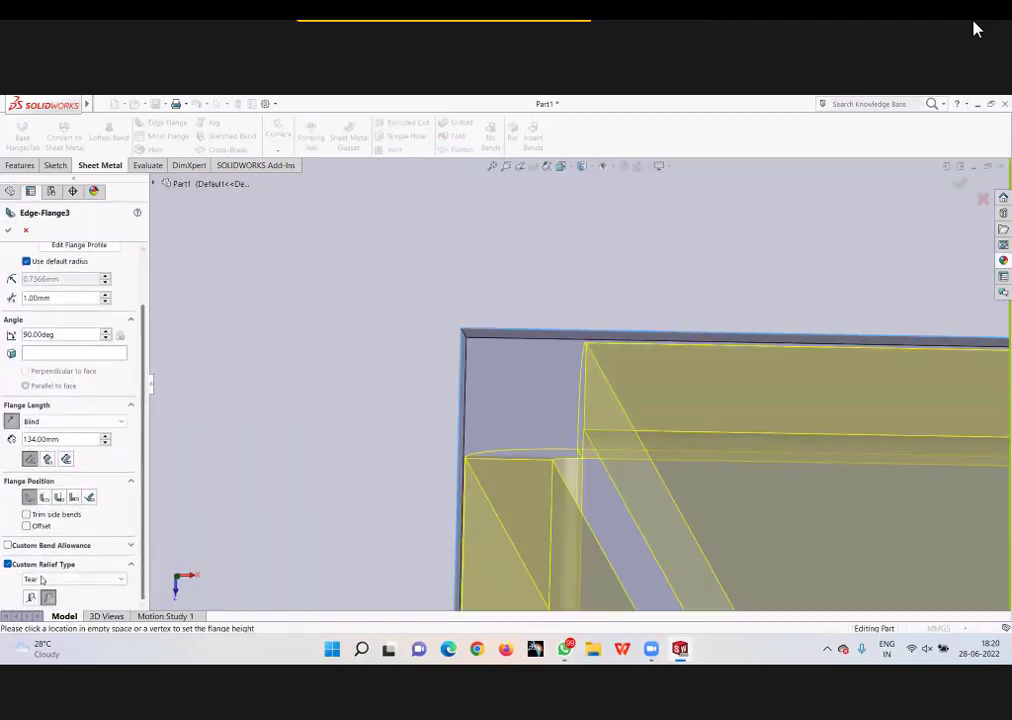
pyautogui.click(42, 579)
pyautogui.click(36, 588)
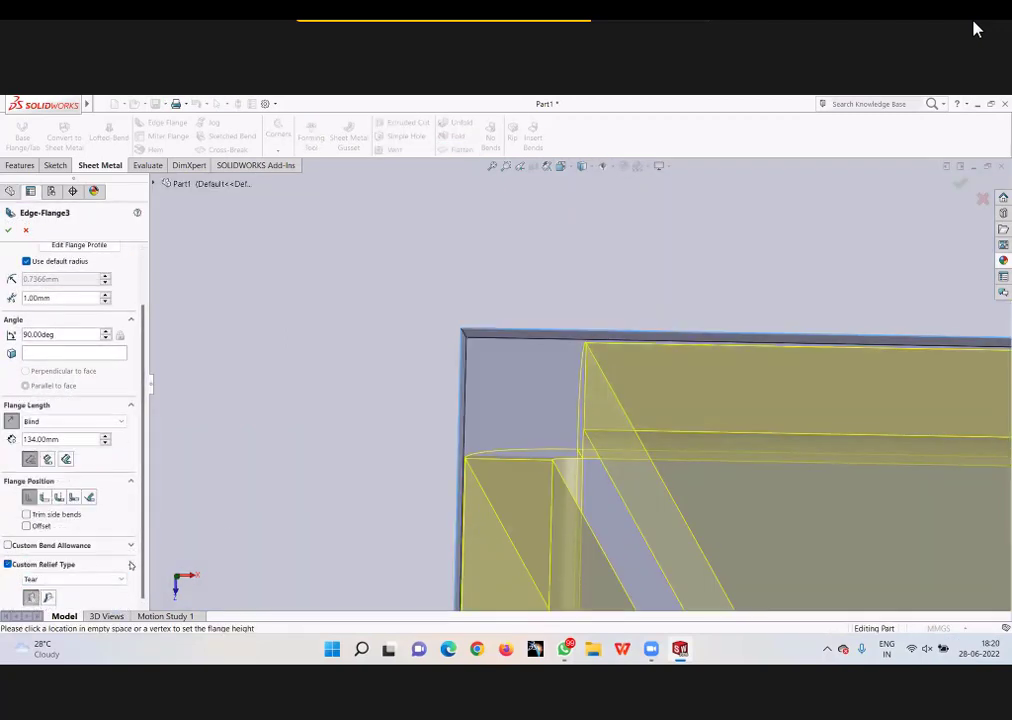
pyautogui.moveTo(144, 450)
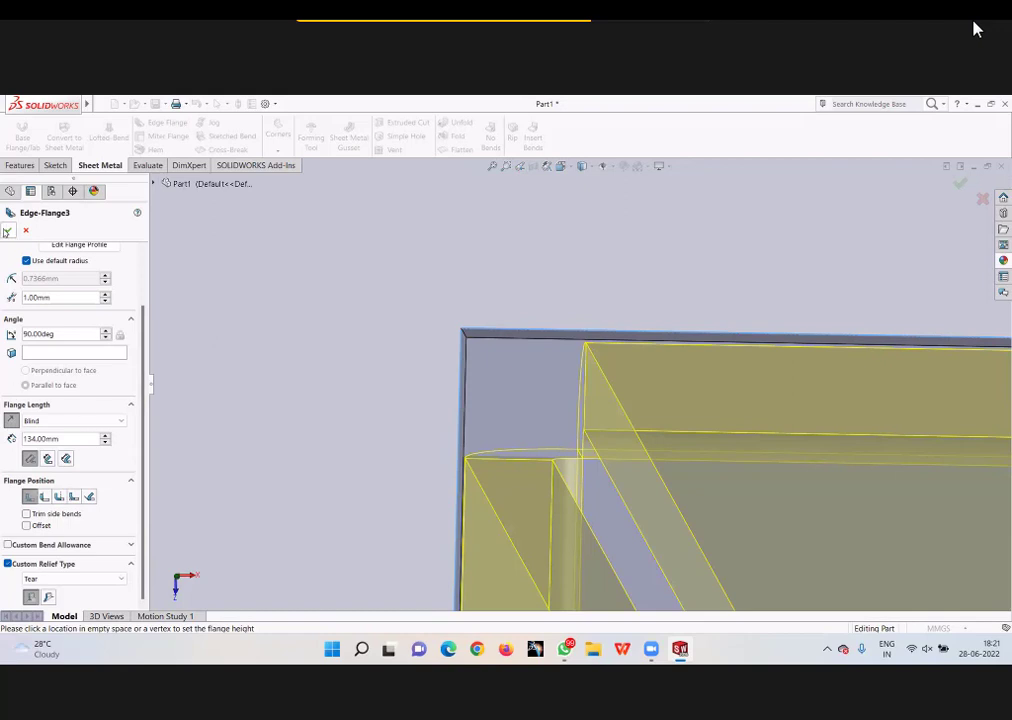
pyautogui.press('Return')
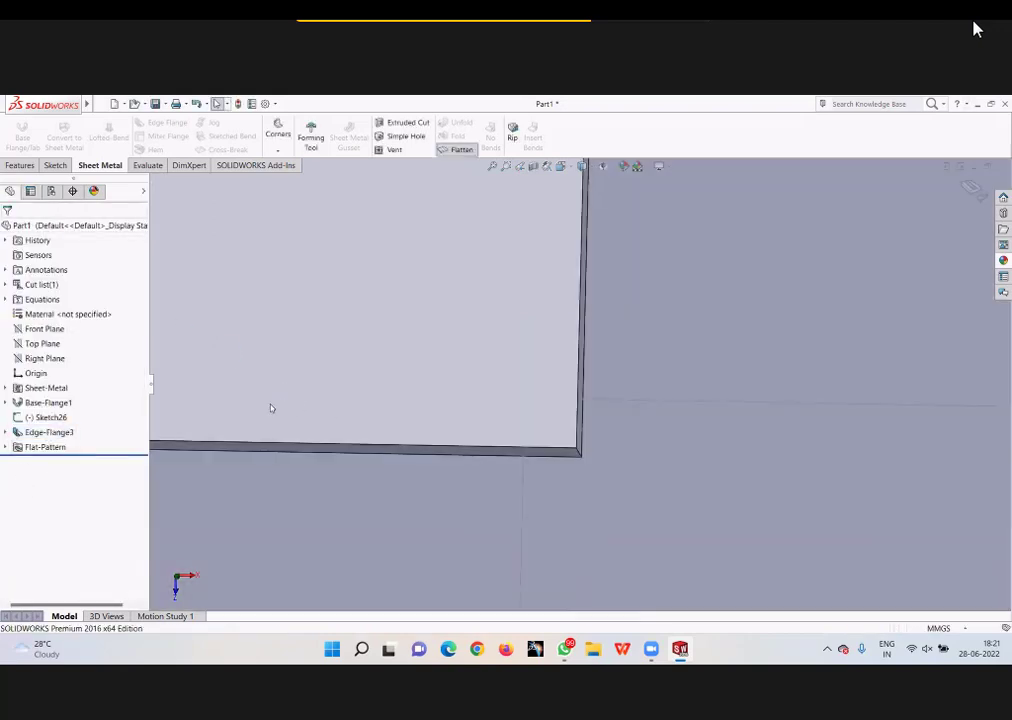
# Step: Fold the part back and pick the inside bend edge for a sheet metal gusset
pyautogui.click(464, 150)
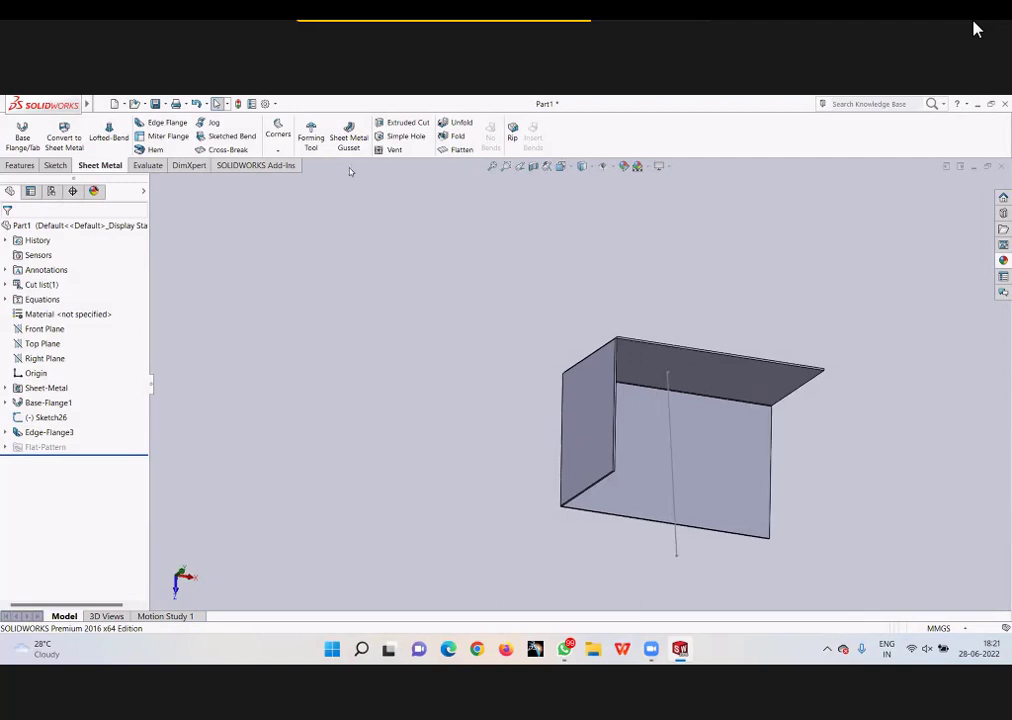
pyautogui.click(349, 140)
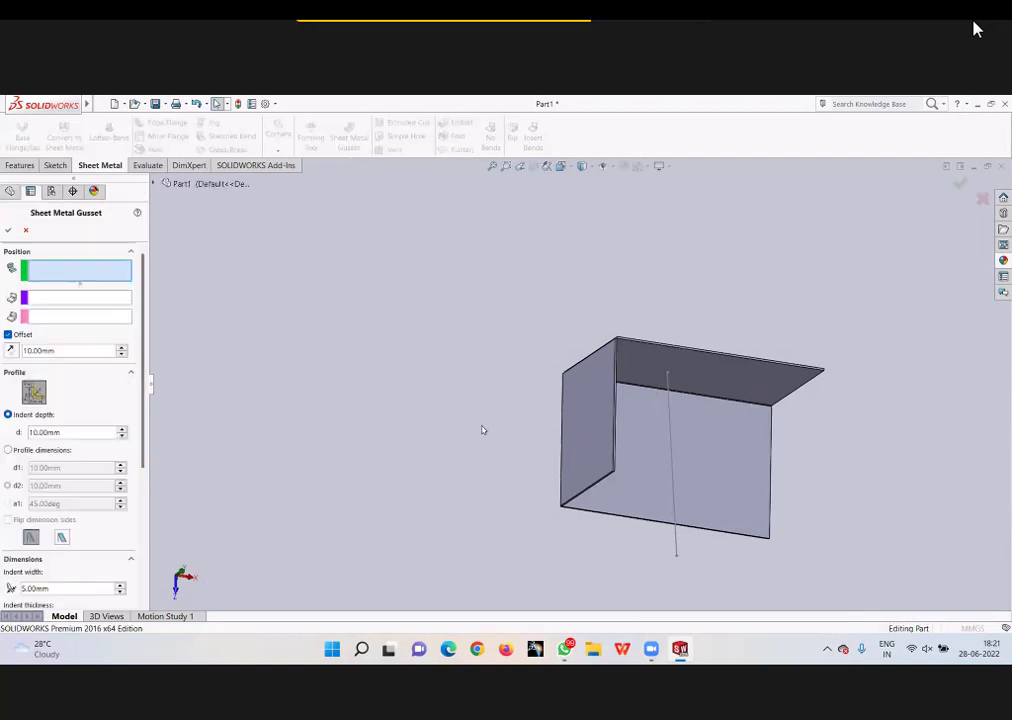
pyautogui.moveTo(481, 429)
pyautogui.mouseDown(button='middle')
pyautogui.moveTo(565, 389)
pyautogui.moveTo(714, 434)
pyautogui.mouseUp(button='middle')
pyautogui.scroll(-3, 698, 393)
pyautogui.scroll(-3, 628, 384)
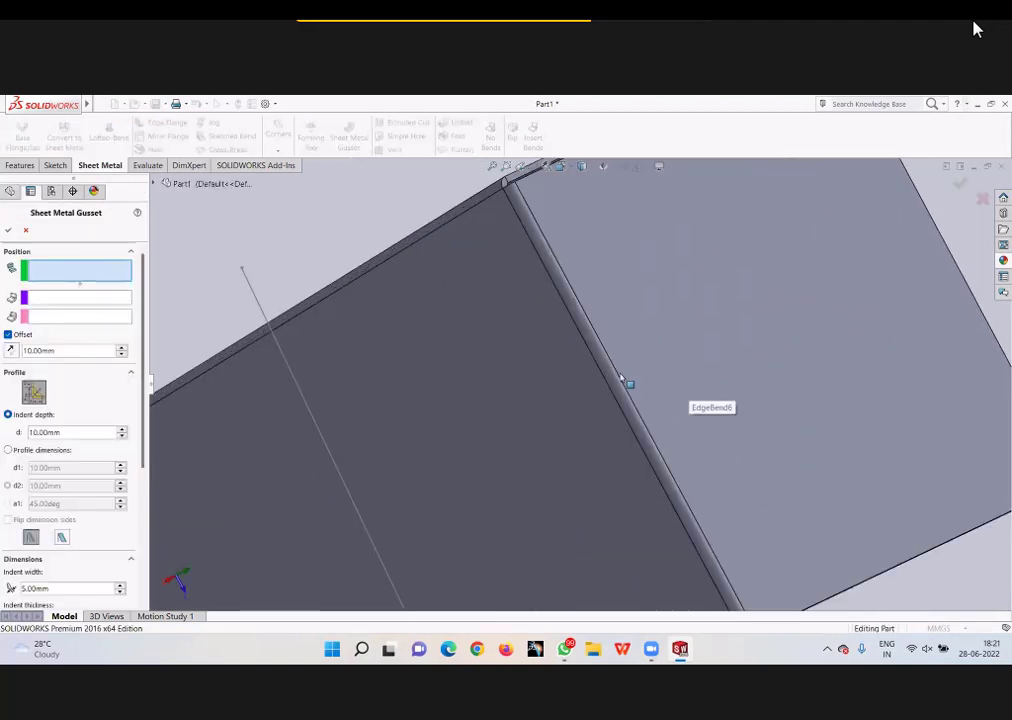
pyautogui.click(614, 378)
# Step: Give the gusset a 20 mm indent depth and 28.72 mm profile dimensions, then accept it
pyautogui.scroll(3, 628, 418)
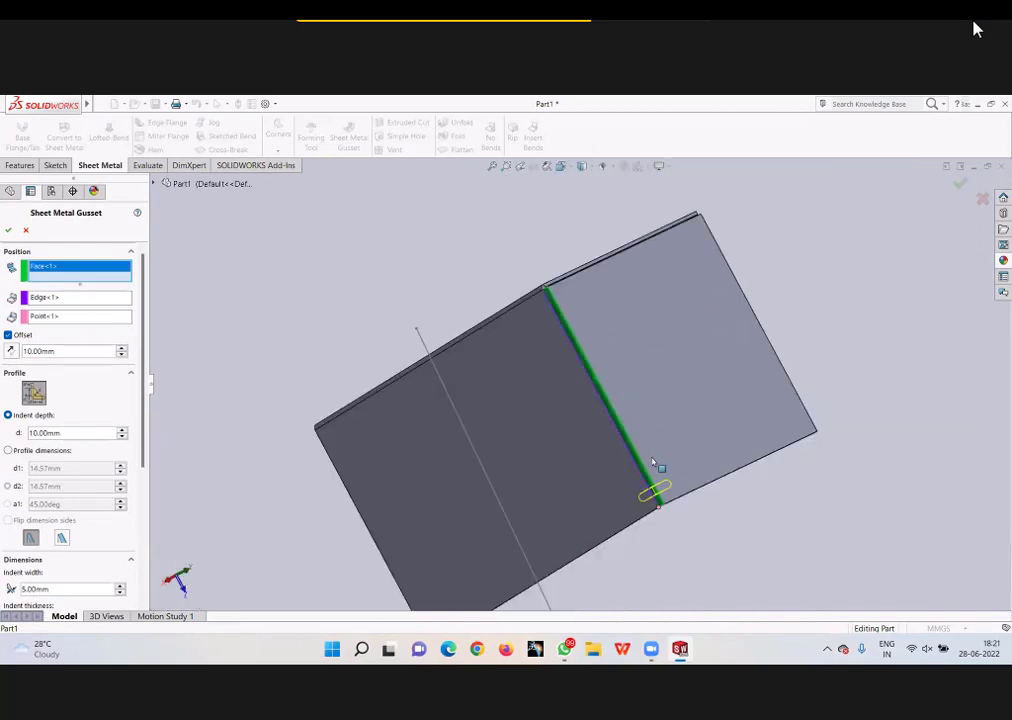
pyautogui.scroll(-1, 629, 444)
pyautogui.scroll(-2, 629, 444)
pyautogui.scroll(-1, 614, 422)
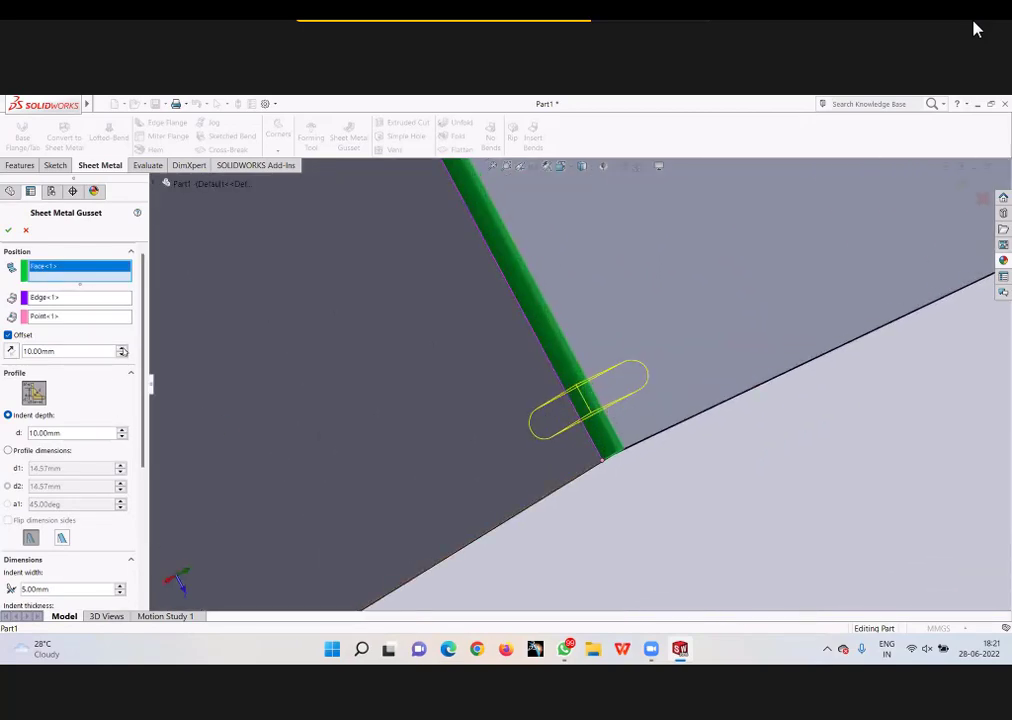
pyautogui.scroll(4, 122, 351)
pyautogui.scroll(2, 542, 422)
pyautogui.scroll(2, 400, 345)
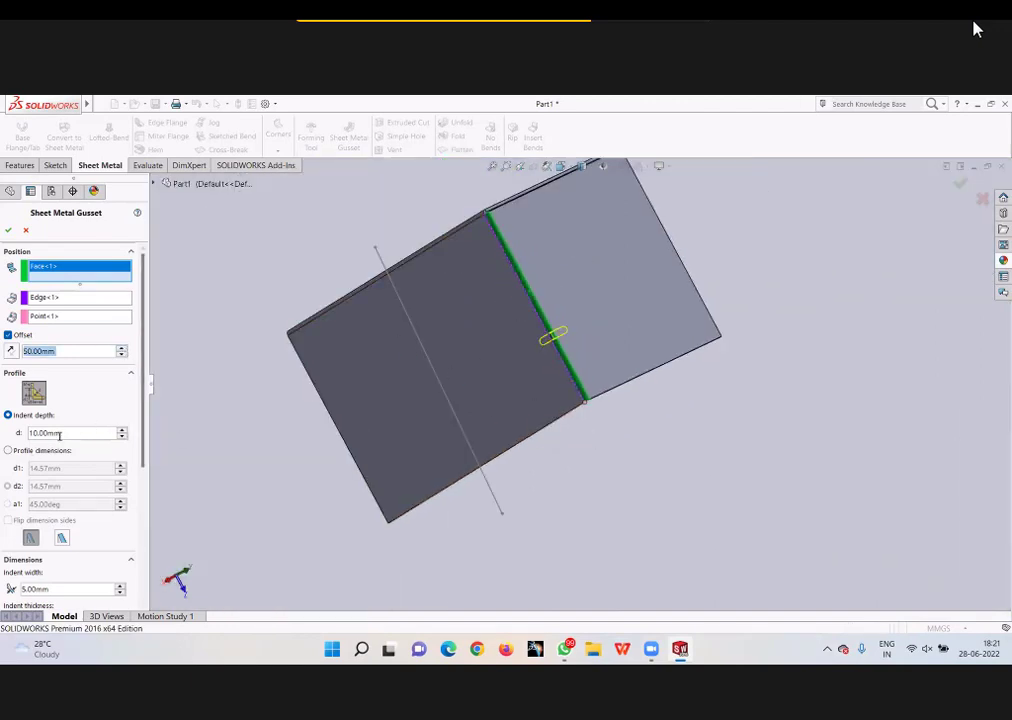
pyautogui.moveTo(59, 435); pyautogui.dragTo(32, 432)
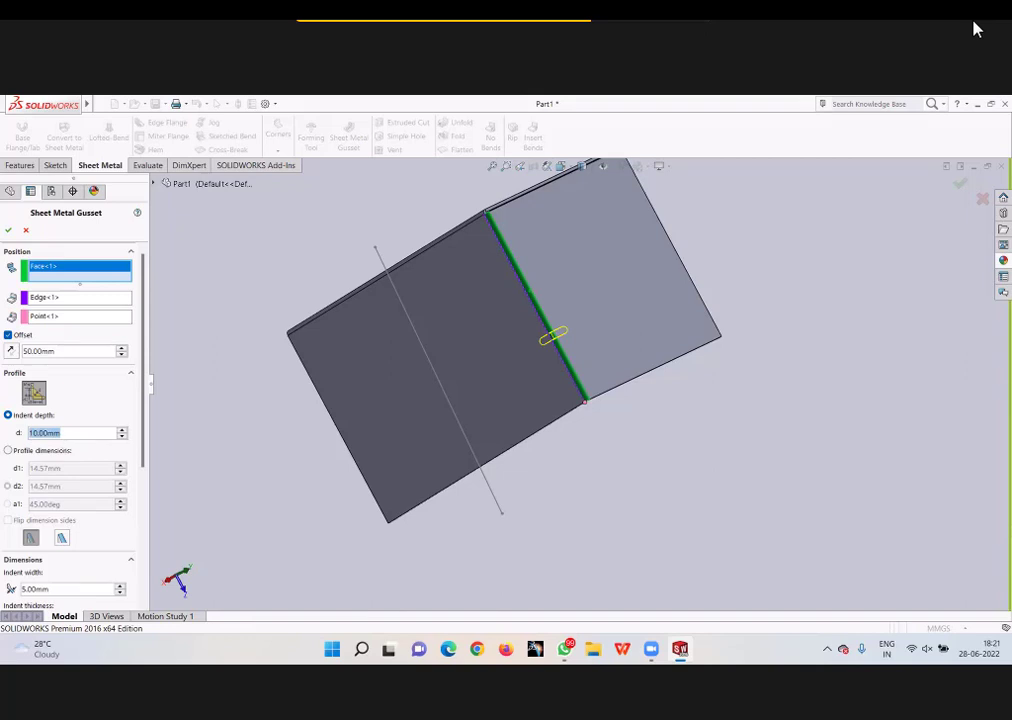
pyautogui.write('20')
pyautogui.press('Return')
pyautogui.scroll(-2, 574, 368)
pyautogui.scroll(-2, 480, 262)
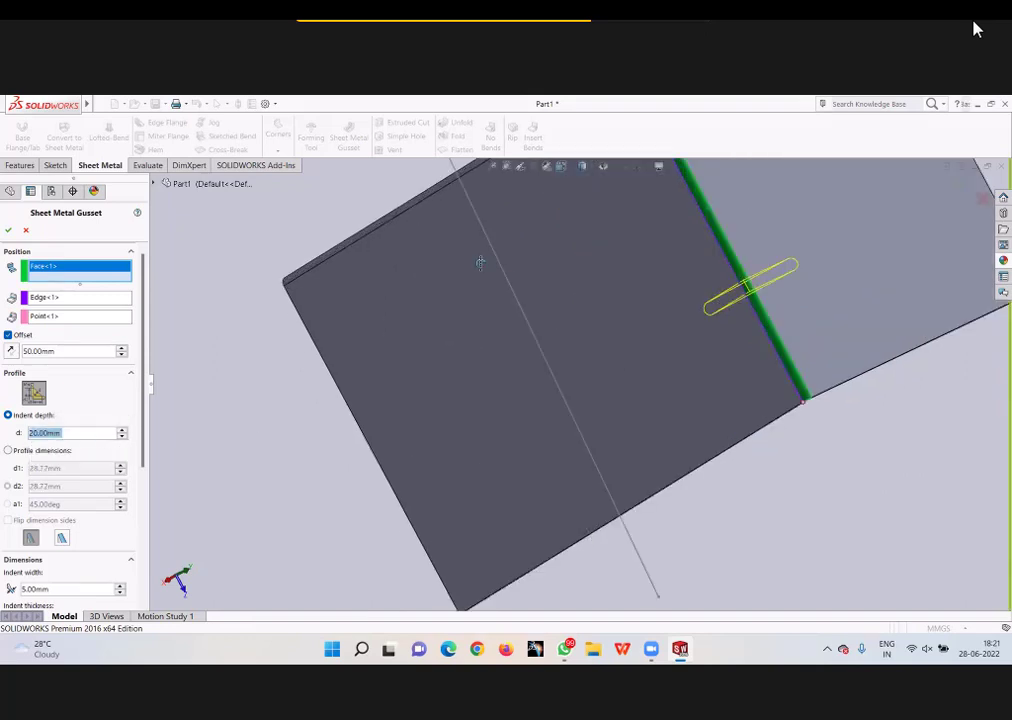
pyautogui.moveTo(480, 262)
pyautogui.mouseDown(button='middle')
pyautogui.moveTo(452, 242)
pyautogui.moveTo(400, 400)
pyautogui.moveTo(345, 382)
pyautogui.moveTo(32, 453)
pyautogui.mouseUp(button='middle')
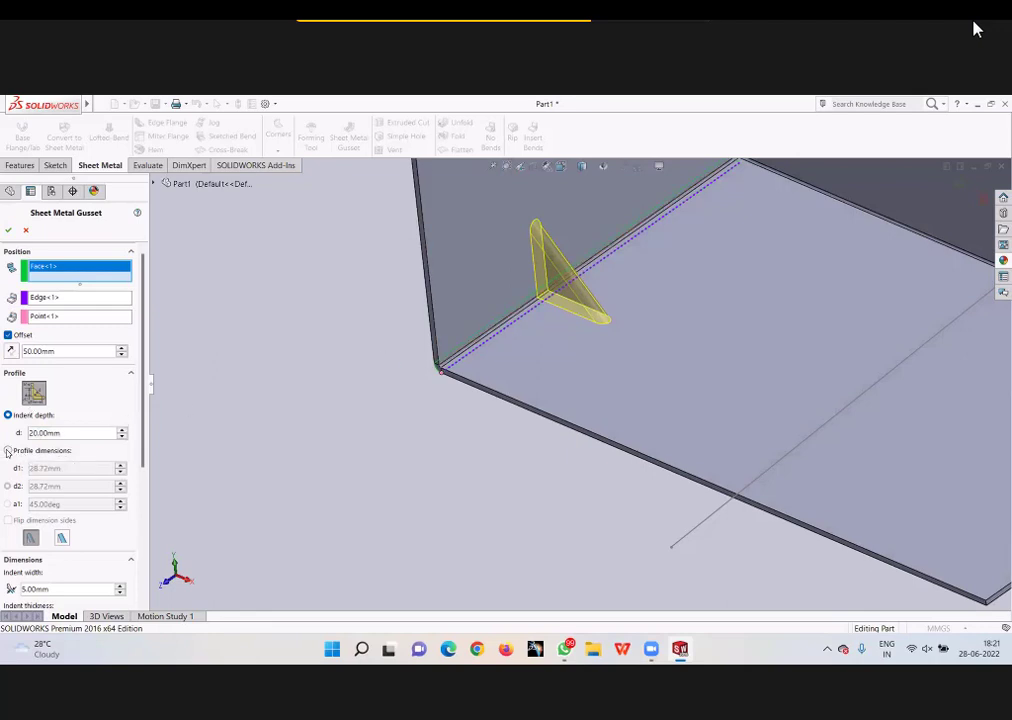
pyautogui.click(8, 451)
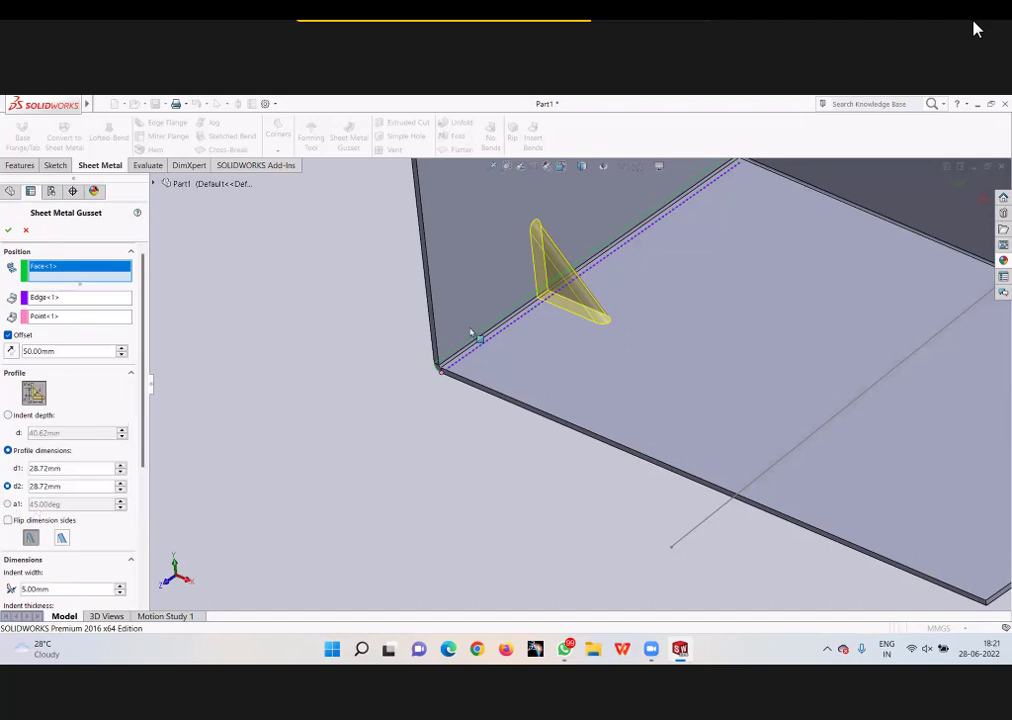
pyautogui.click(9, 232)
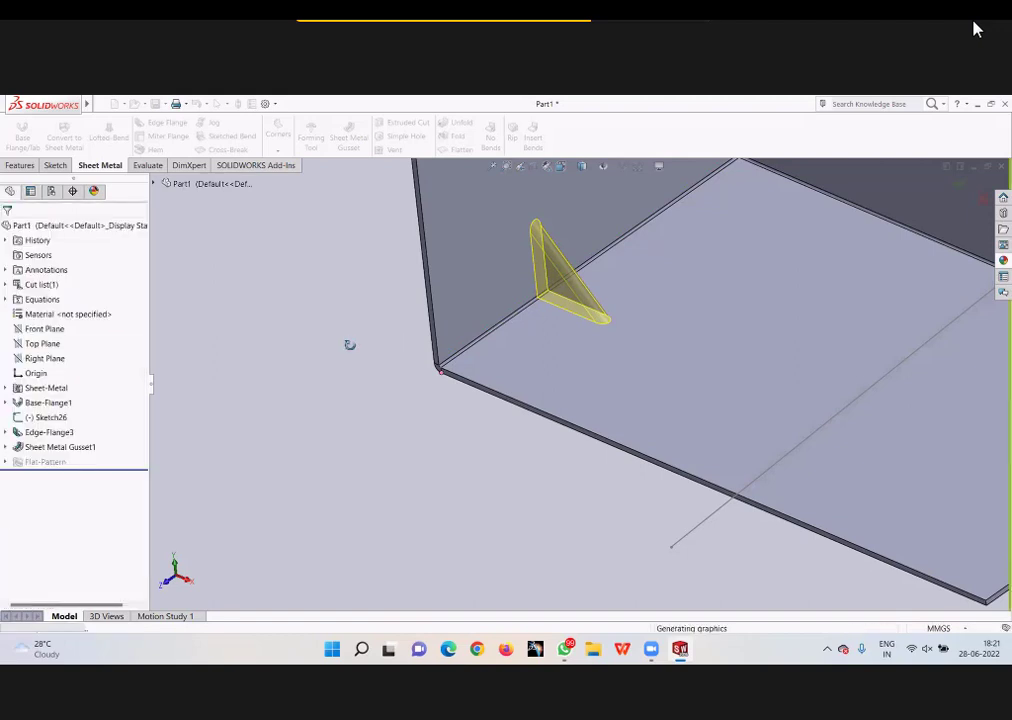
# Step: Delete Sheet Metal Gusset1 along with its dependent sketches
pyautogui.moveTo(349, 343)
pyautogui.mouseDown(button='middle')
pyautogui.moveTo(526, 289)
pyautogui.moveTo(245, 308)
pyautogui.mouseUp(button='middle')
pyautogui.scroll(-3, 245, 308)
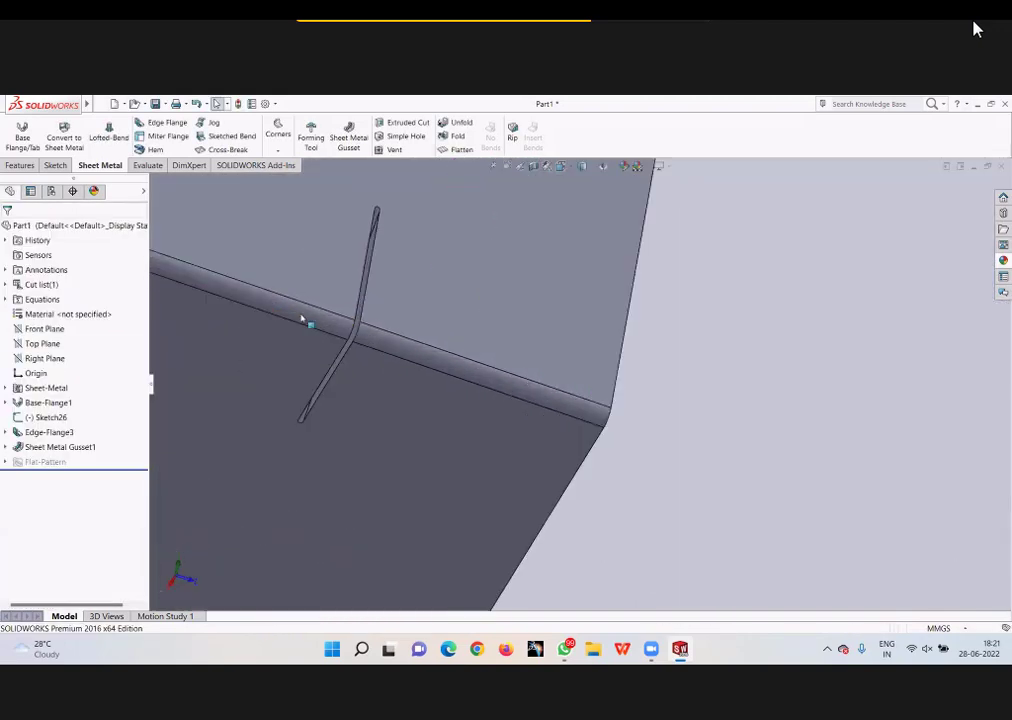
pyautogui.scroll(-3, 305, 321)
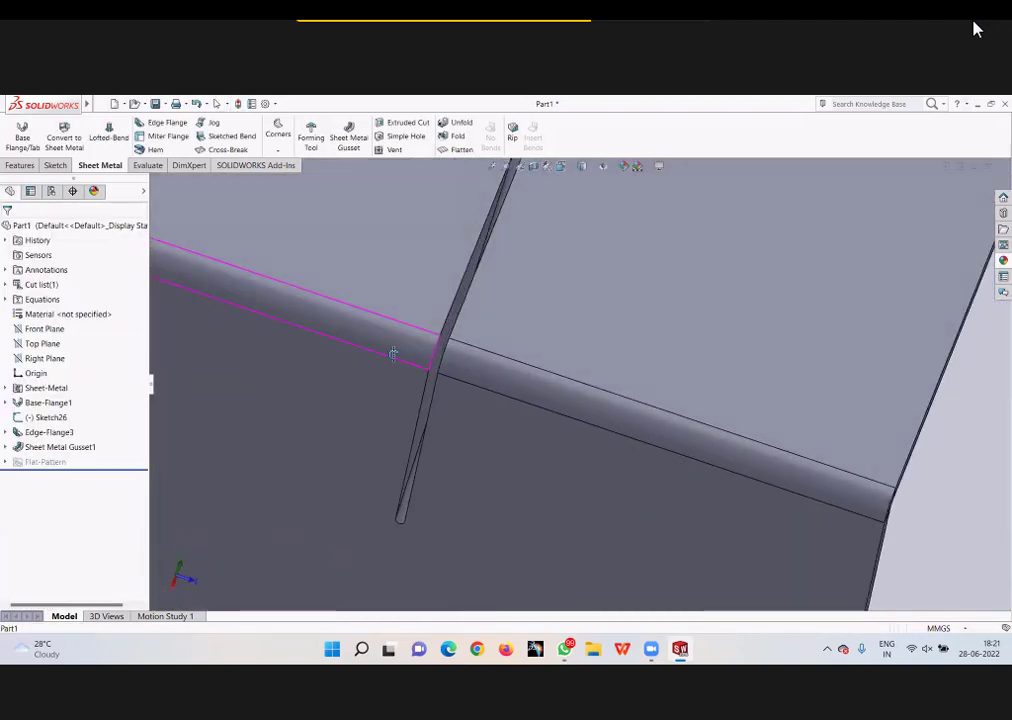
pyautogui.moveTo(394, 355)
pyautogui.mouseDown(button='middle')
pyautogui.moveTo(447, 368)
pyautogui.moveTo(515, 411)
pyautogui.moveTo(381, 375)
pyautogui.moveTo(402, 406)
pyautogui.moveTo(260, 384)
pyautogui.moveTo(124, 416)
pyautogui.moveTo(66, 448)
pyautogui.mouseUp(button='middle')
pyautogui.click(62, 447)
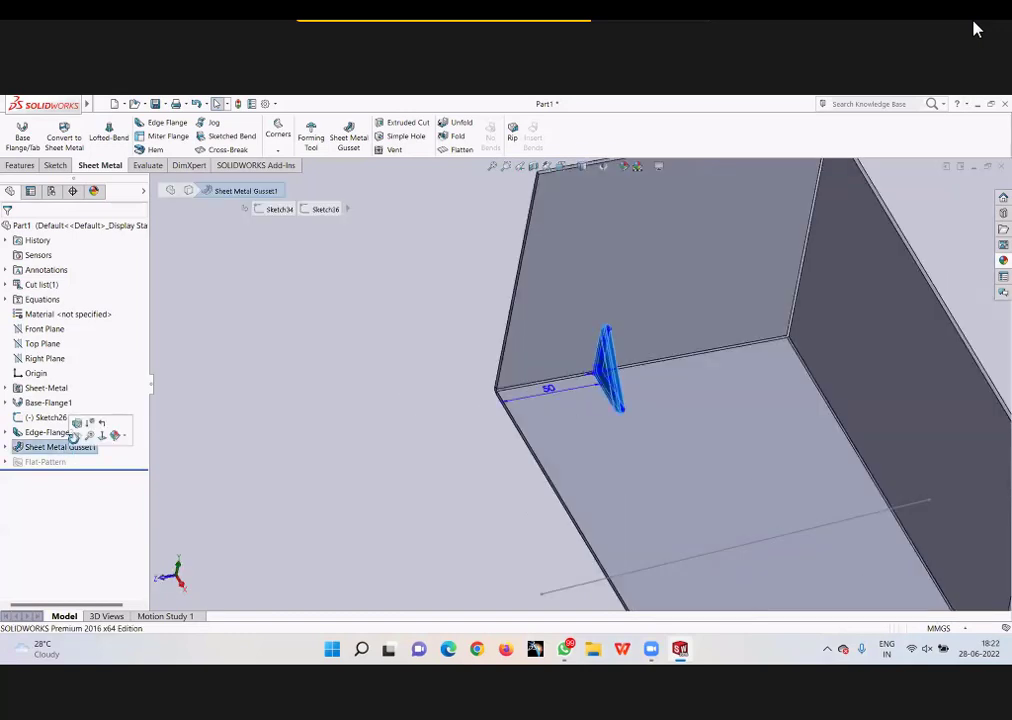
pyautogui.press('Delete')
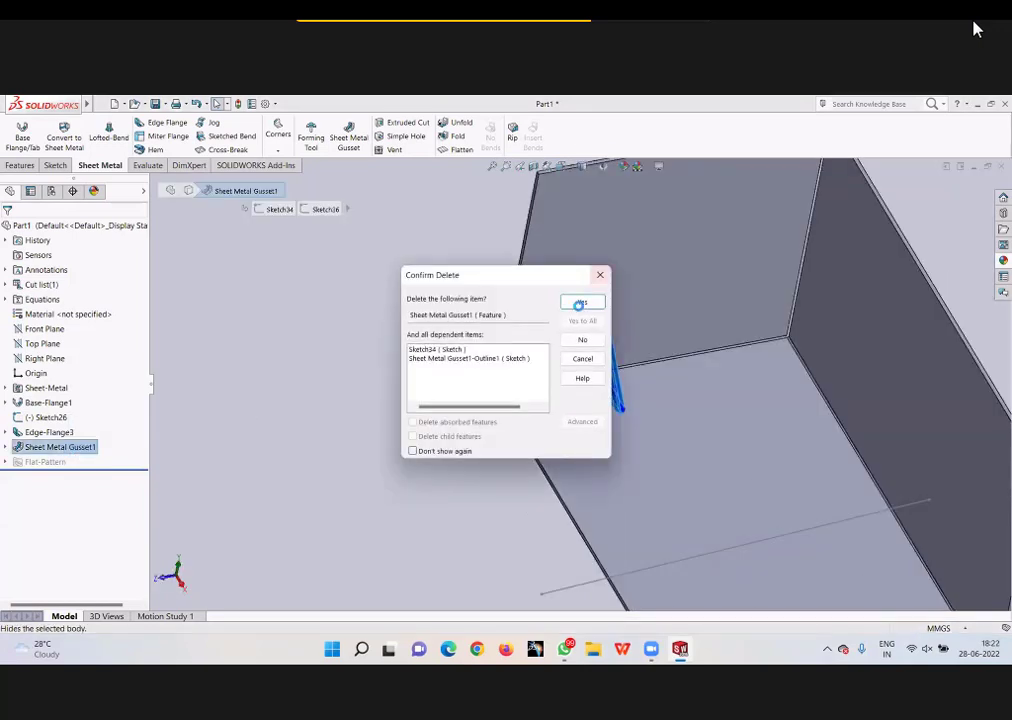
pyautogui.click(582, 301)
pyautogui.scroll(5, 640, 336)
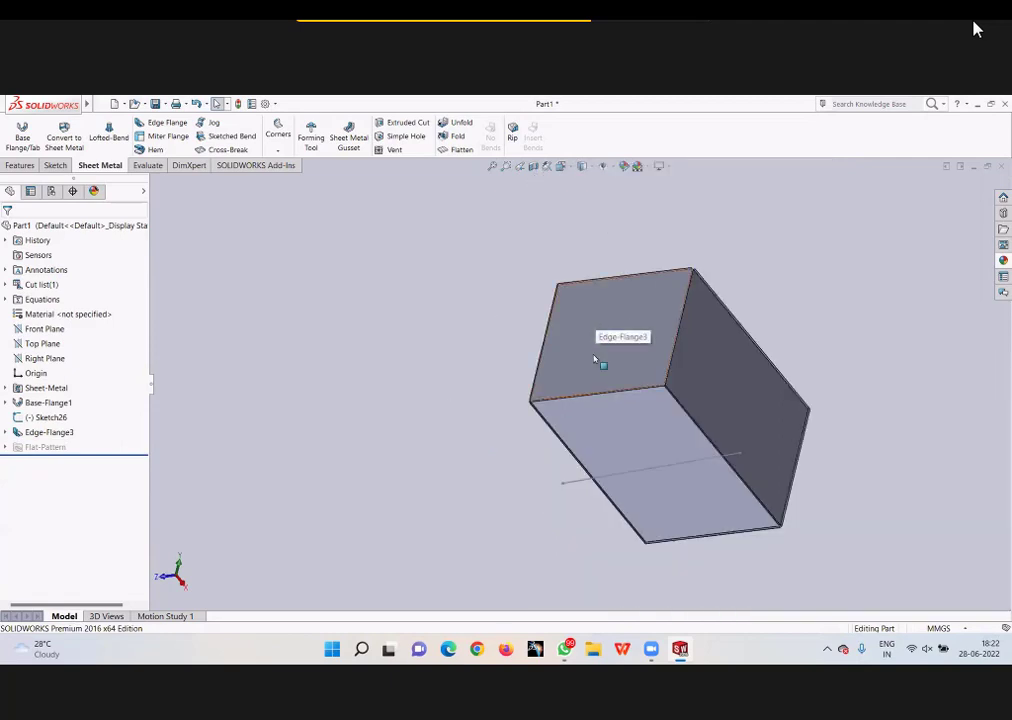
pyautogui.scroll(-2, 604, 324)
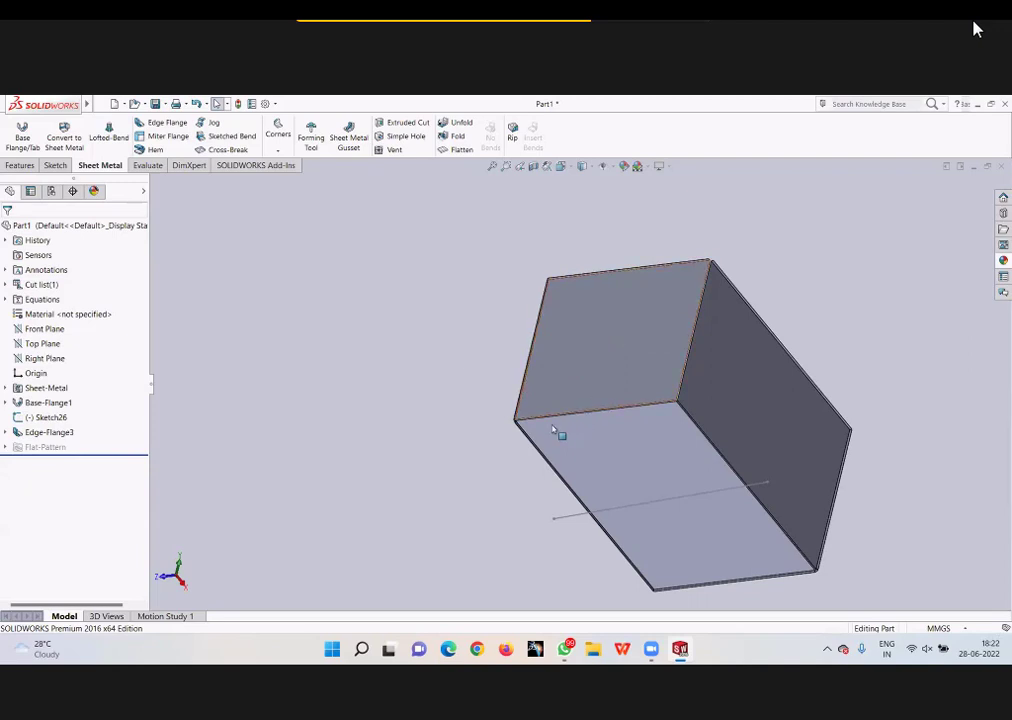
pyautogui.scroll(-3, 560, 433)
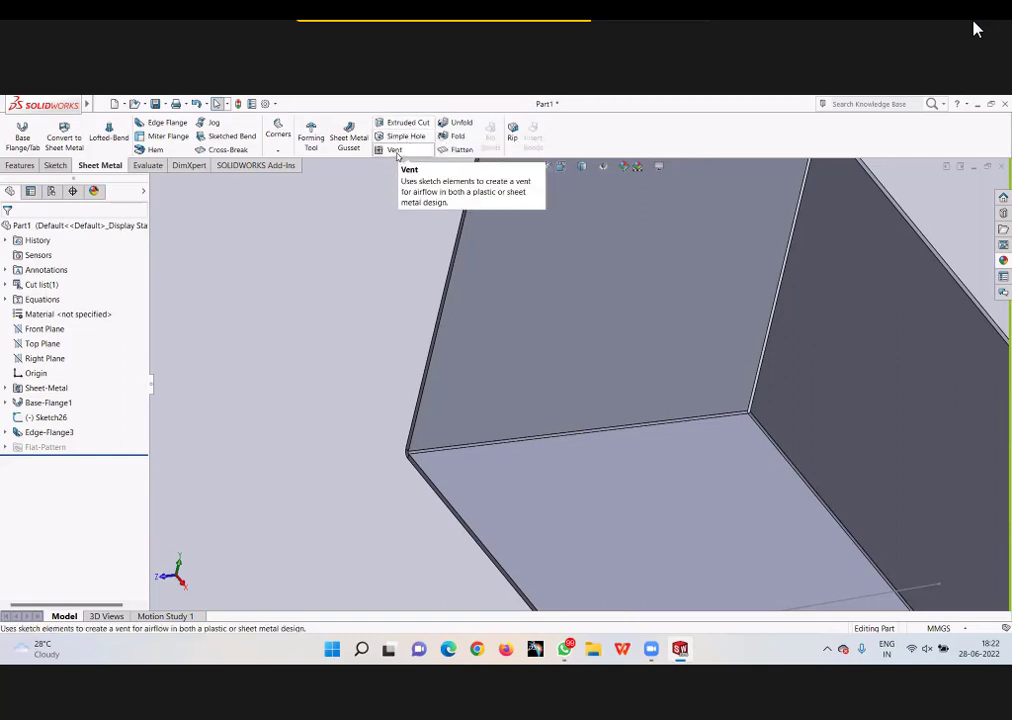
pyautogui.press('f')
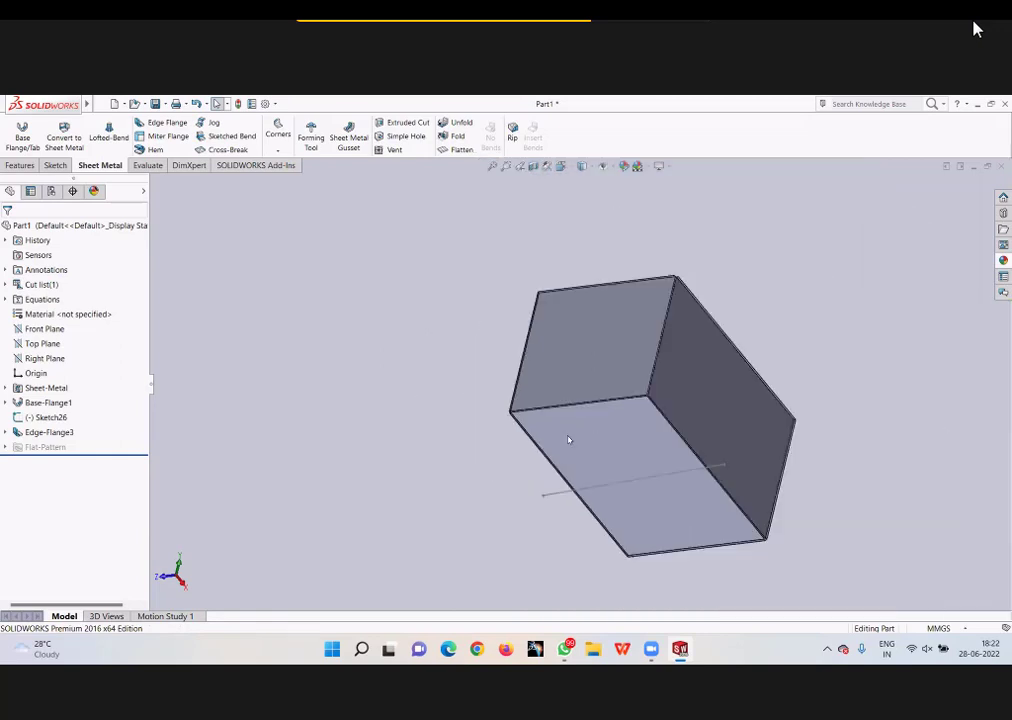
# Step: Start a sketch on the base face, view it normal, and draw two concentric circles
pyautogui.click(571, 446)
pyautogui.click(28, 133)
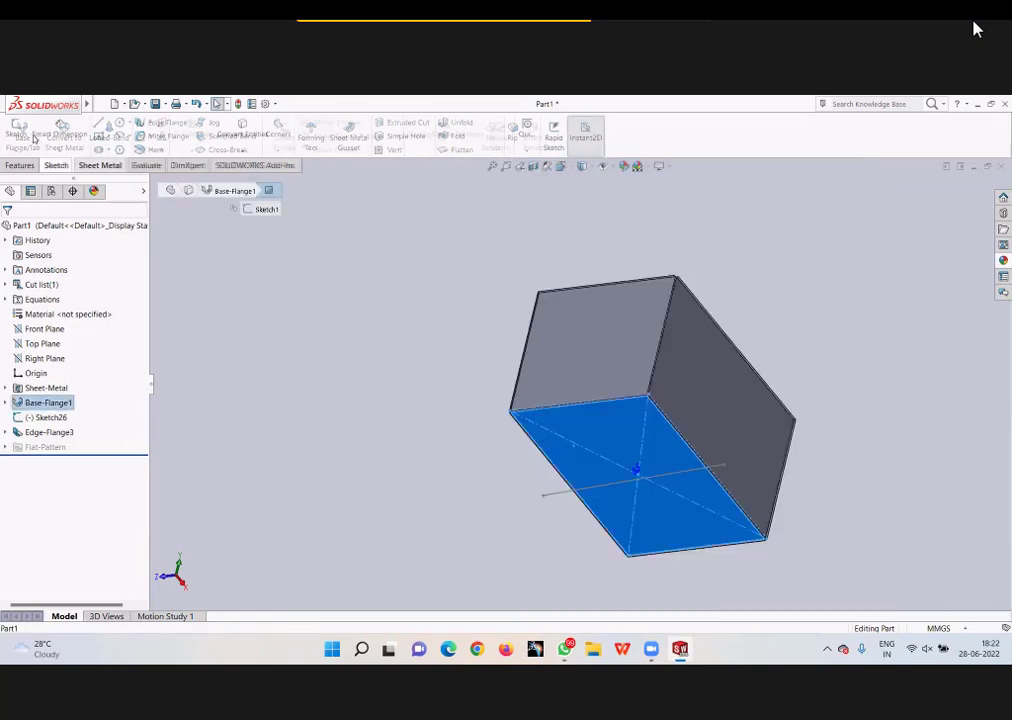
pyautogui.click(29, 133)
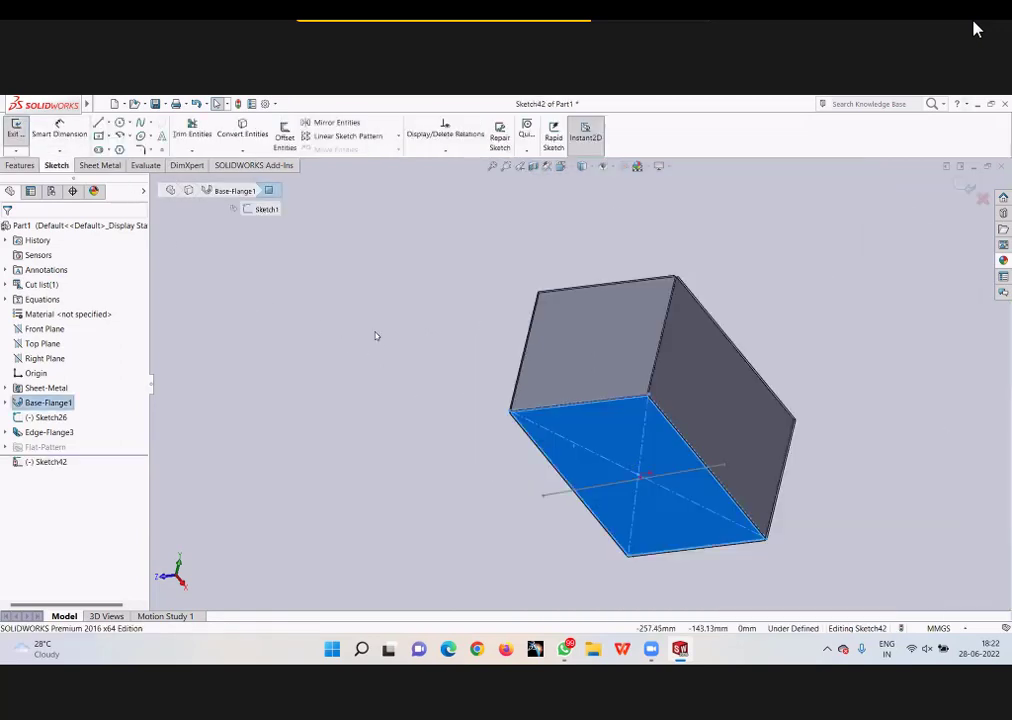
pyautogui.press('space')
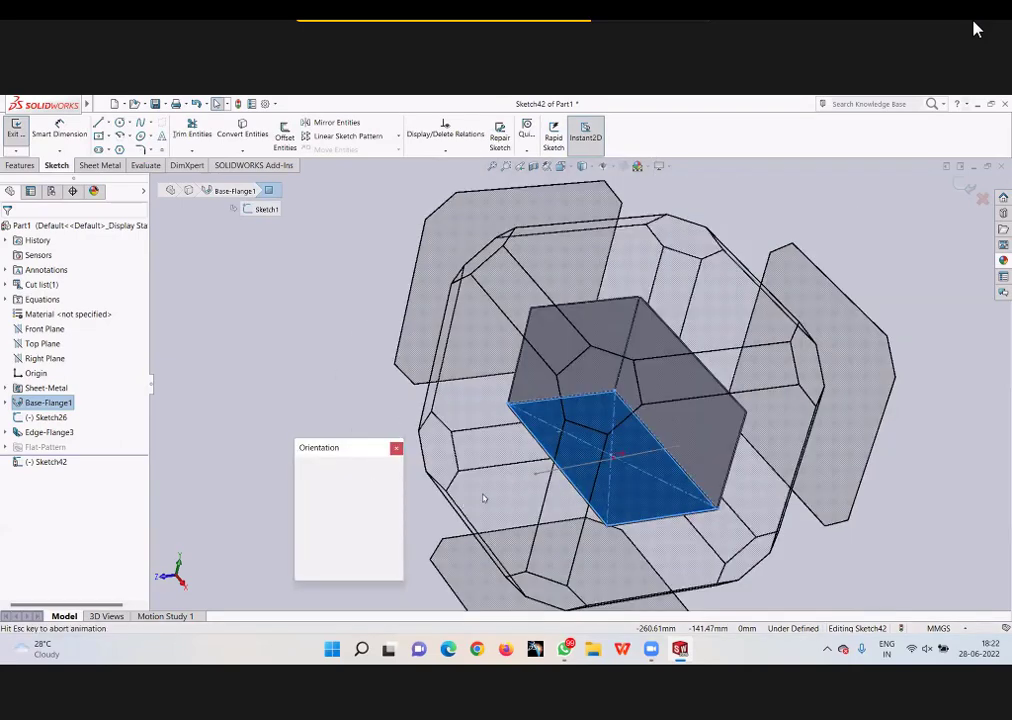
pyautogui.click(120, 124)
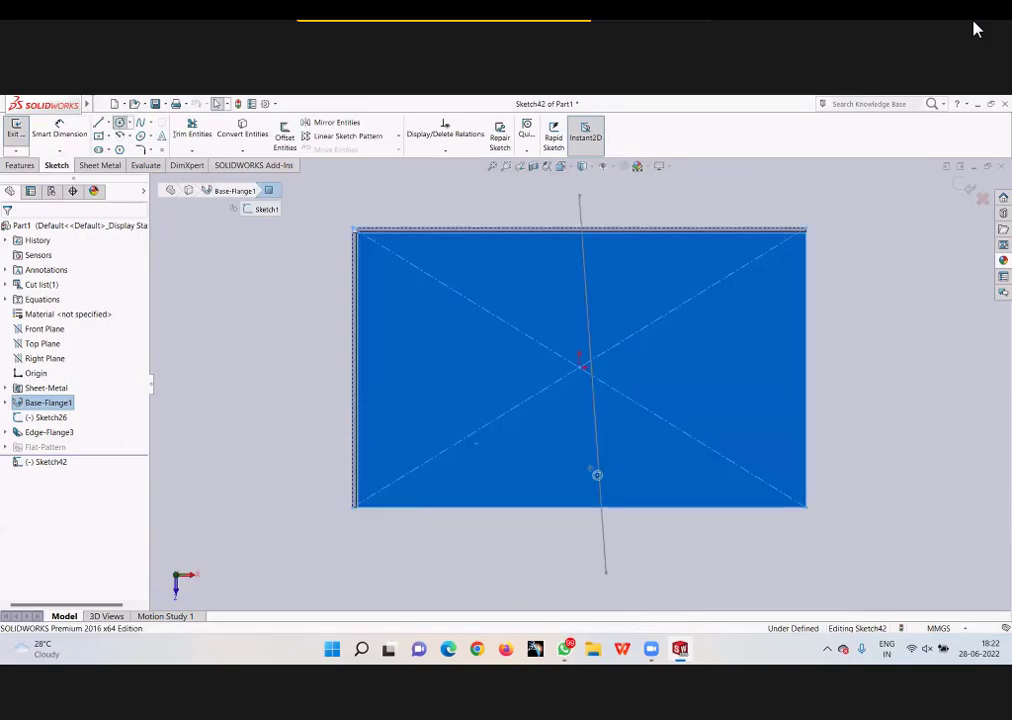
pyautogui.click(493, 373)
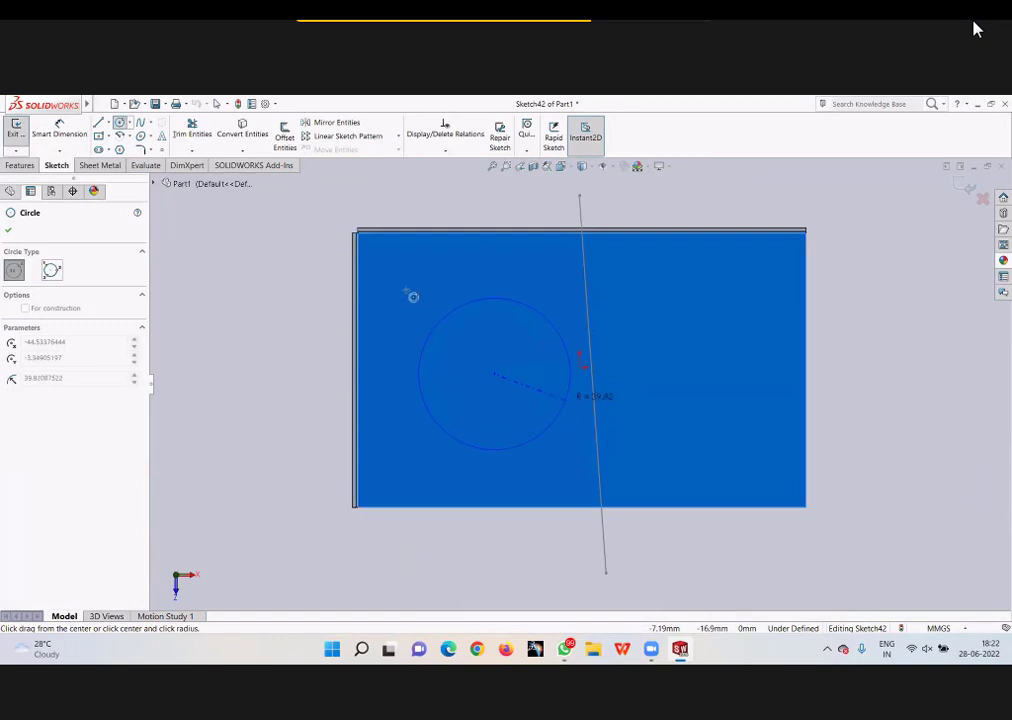
pyautogui.click(563, 403)
pyautogui.scroll(-3, 494, 373)
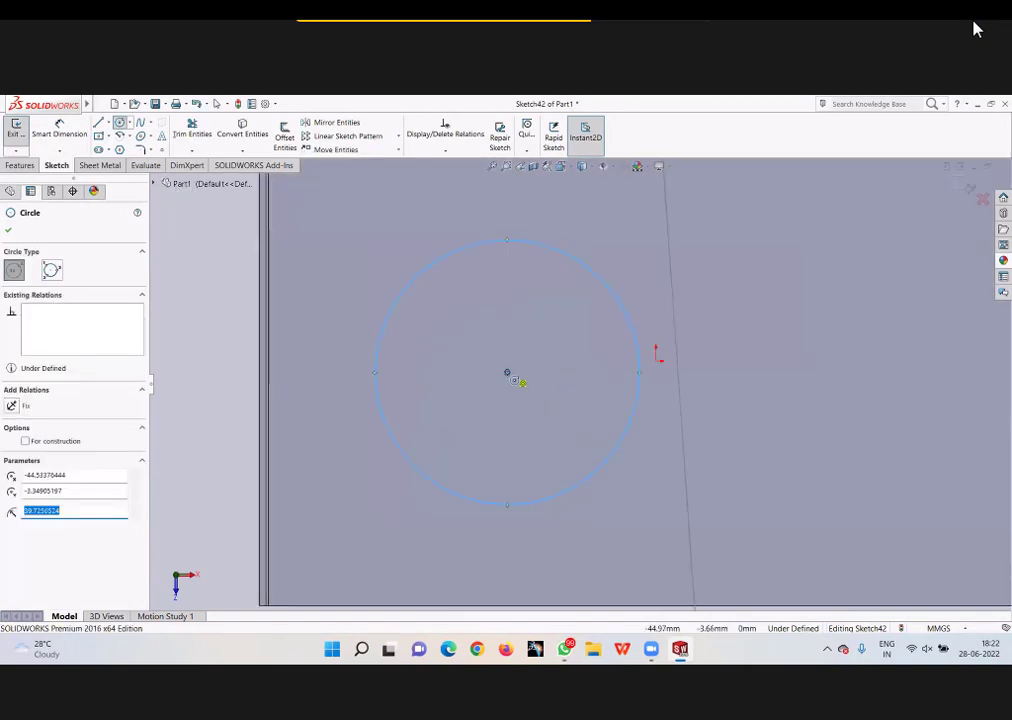
pyautogui.click(507, 372)
pyautogui.click(551, 430)
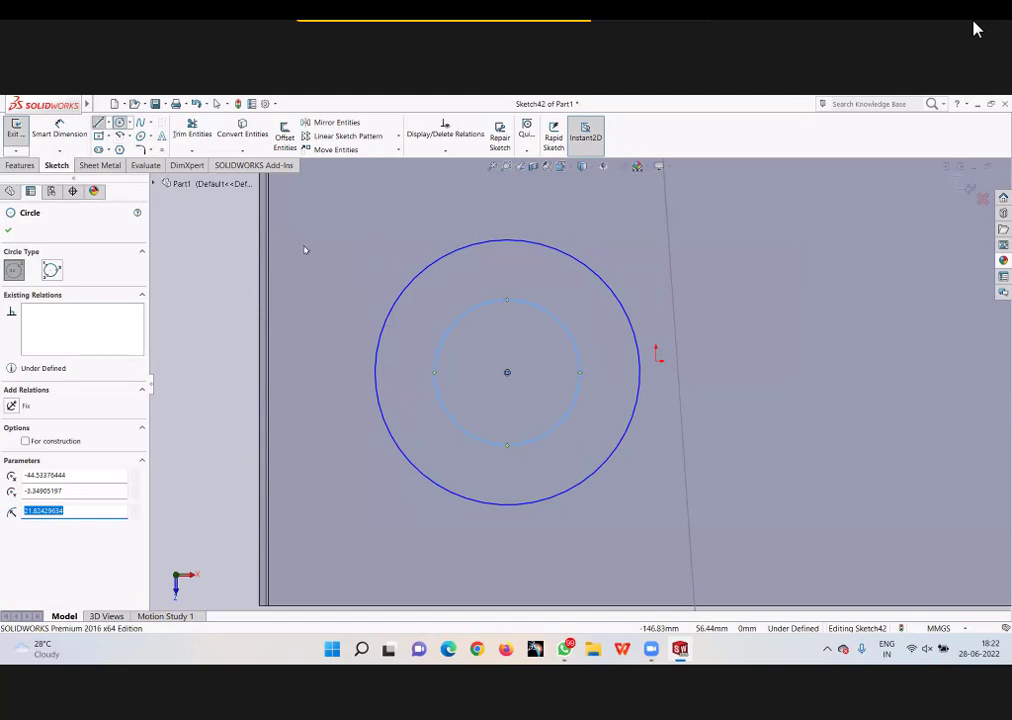
# Step: Draw vertical and horizontal diameter lines through the circles' centre, then orbit to inspect the sketch
pyautogui.press('l')
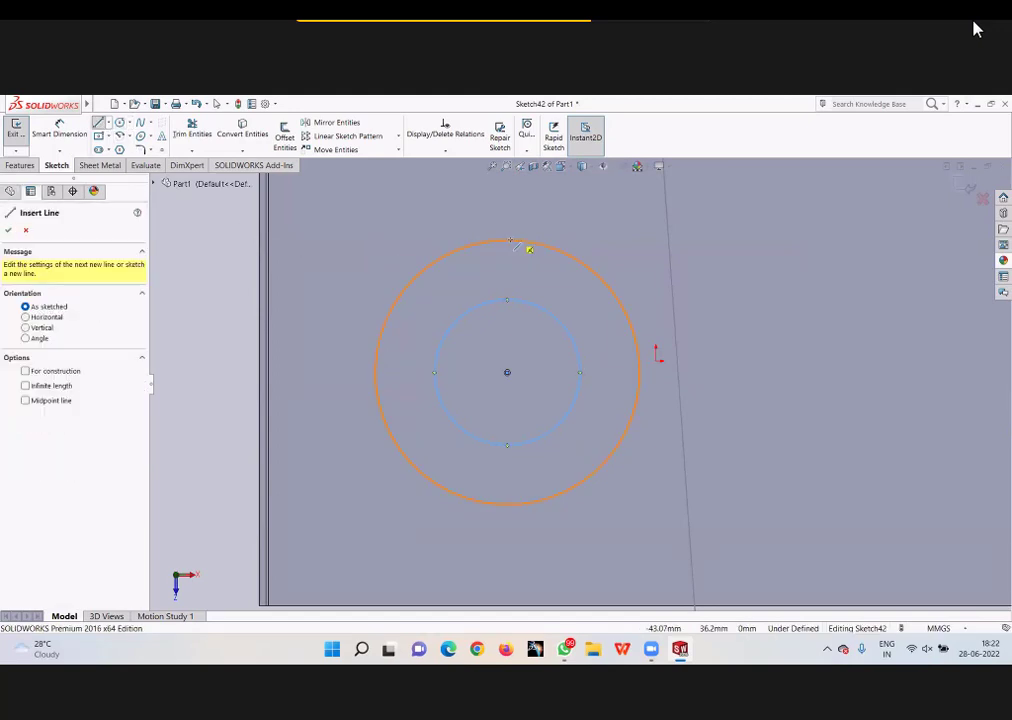
pyautogui.click(507, 241)
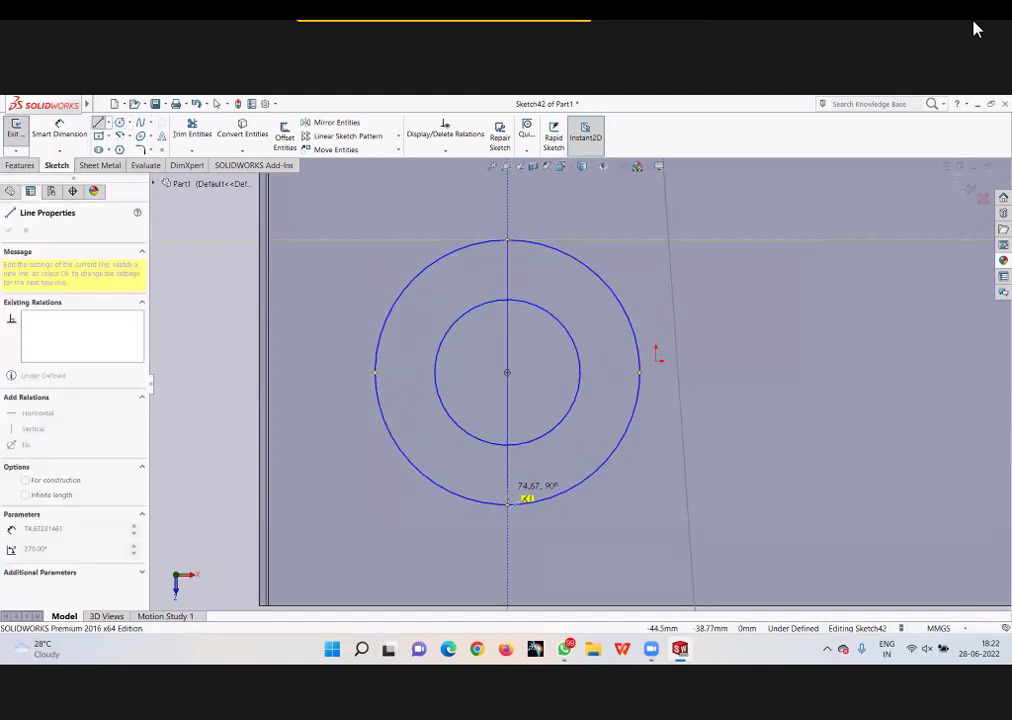
pyautogui.click(507, 503)
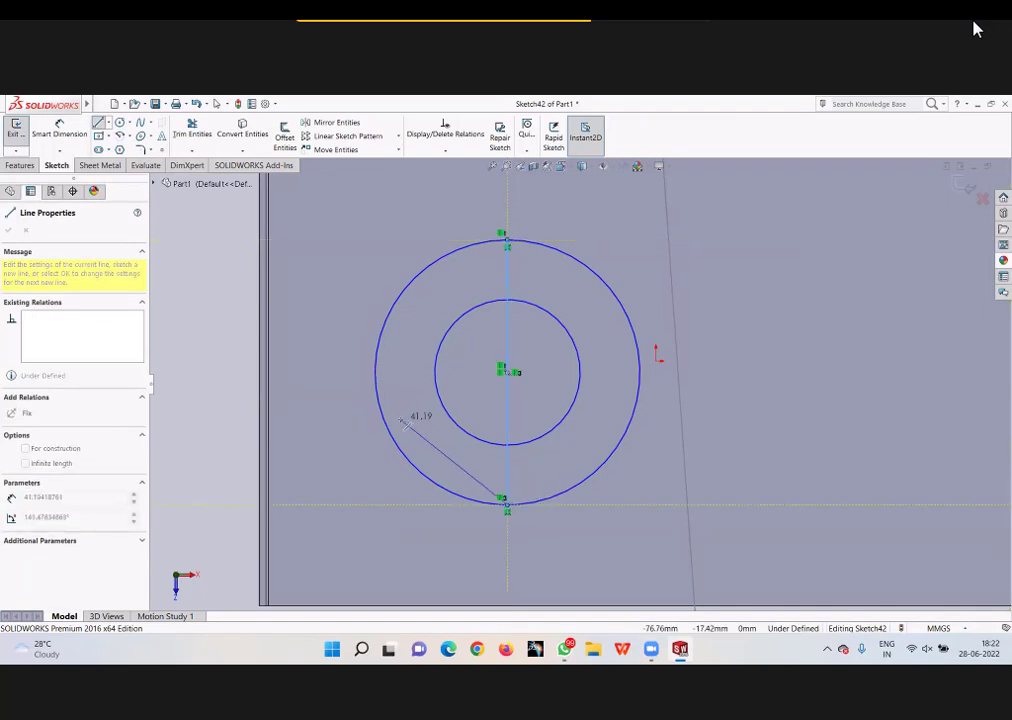
pyautogui.press('Escape')
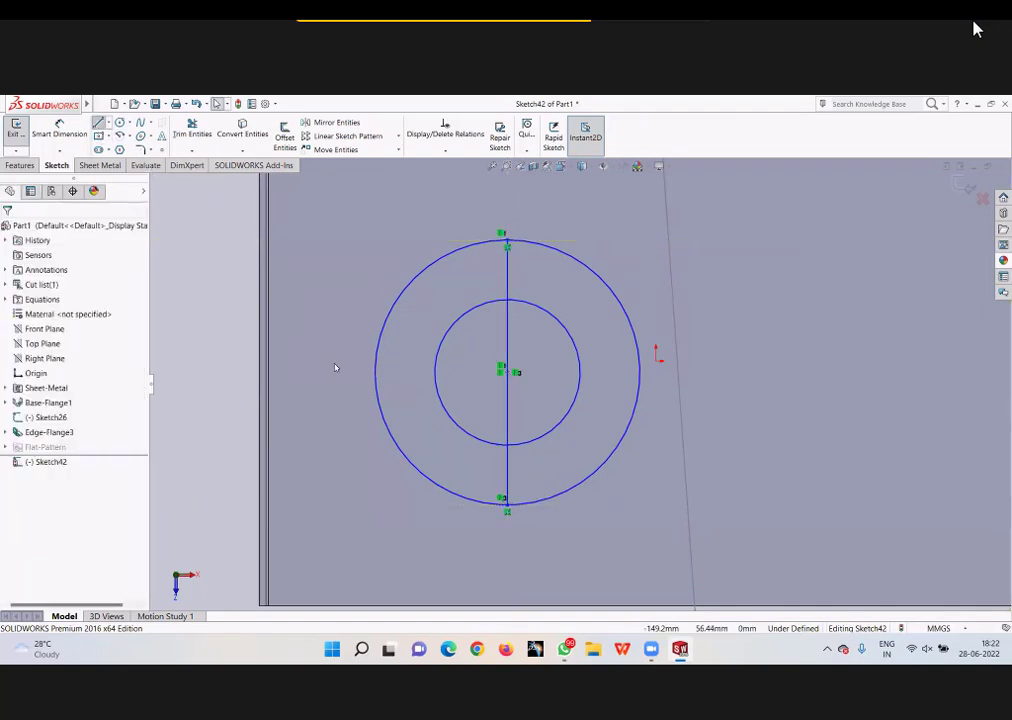
pyautogui.press('l')
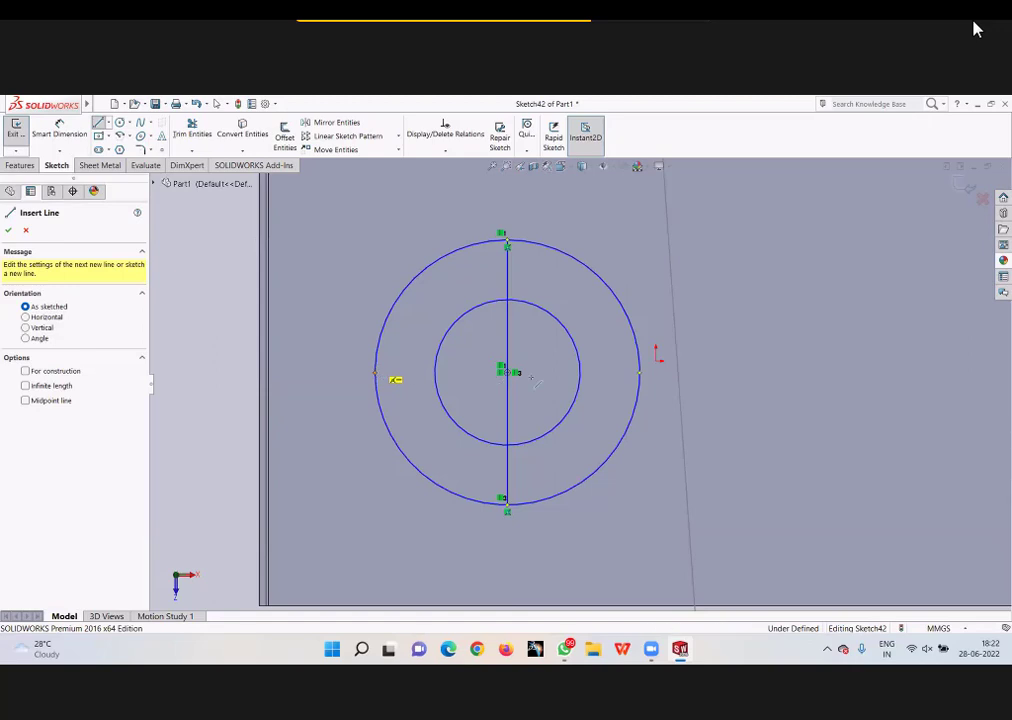
pyautogui.click(376, 374)
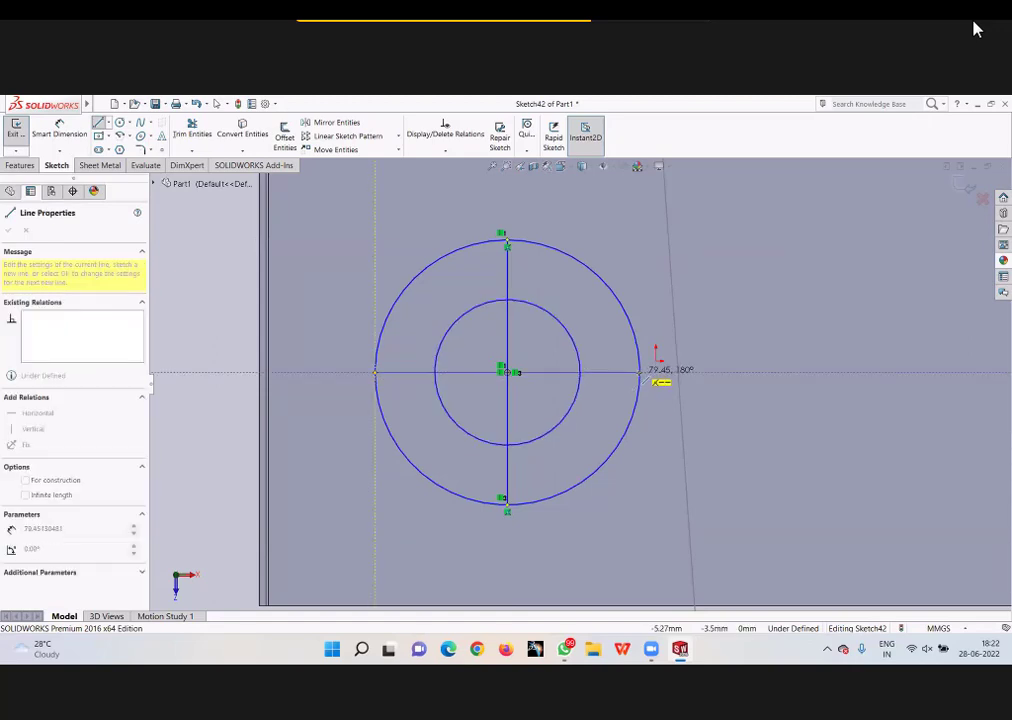
pyautogui.click(640, 374)
pyautogui.press('Escape')
pyautogui.scroll(-3, 470, 384)
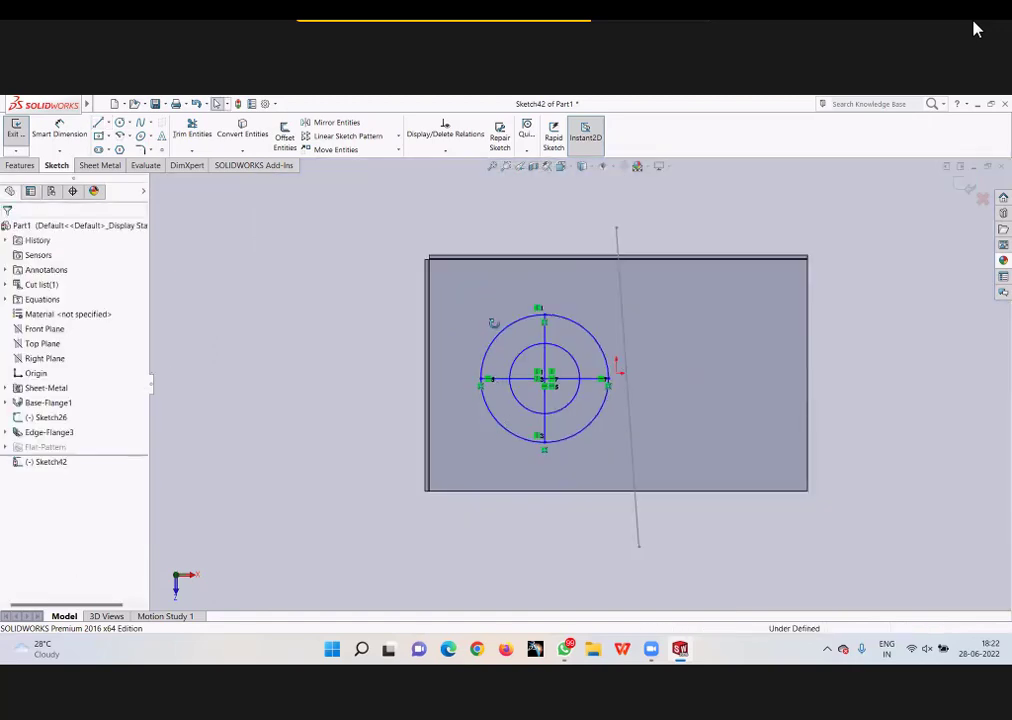
pyautogui.moveTo(493, 323); pyautogui.dragTo(508, 361, button='middle')
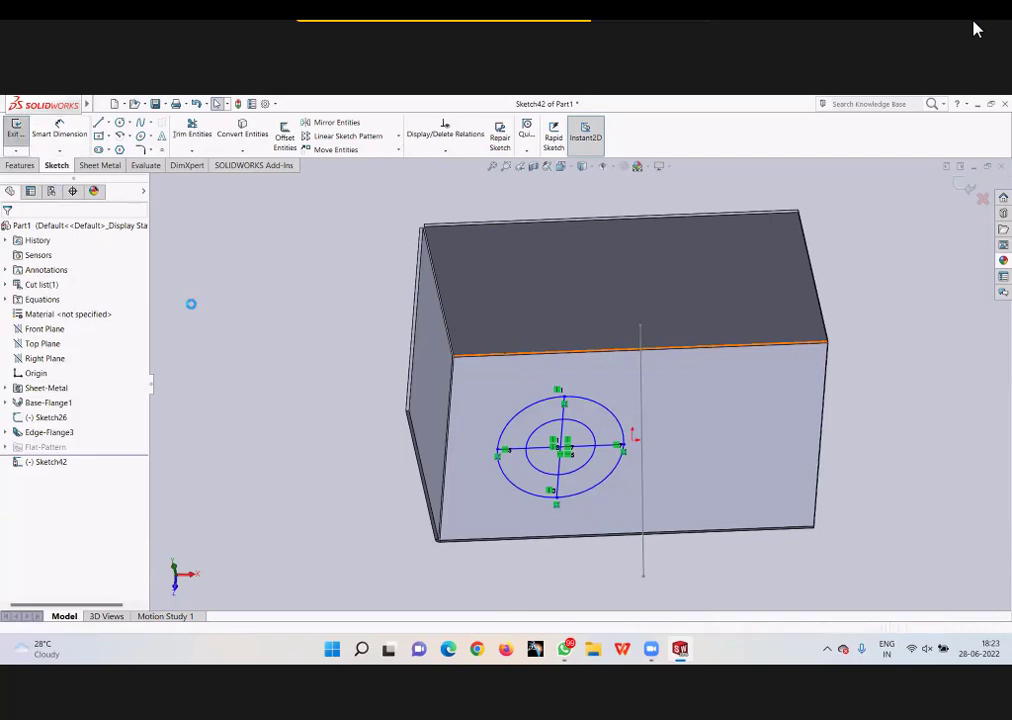
pyautogui.moveTo(449, 422)
pyautogui.mouseDown(button='middle')
pyautogui.moveTo(541, 469)
pyautogui.moveTo(612, 454)
pyautogui.moveTo(533, 334)
pyautogui.moveTo(535, 465)
pyautogui.mouseUp(button='middle')
# Step: Start a Vent from the Sheet Metal tab with the outer circle as its boundary
pyautogui.scroll(-2, 636, 507)
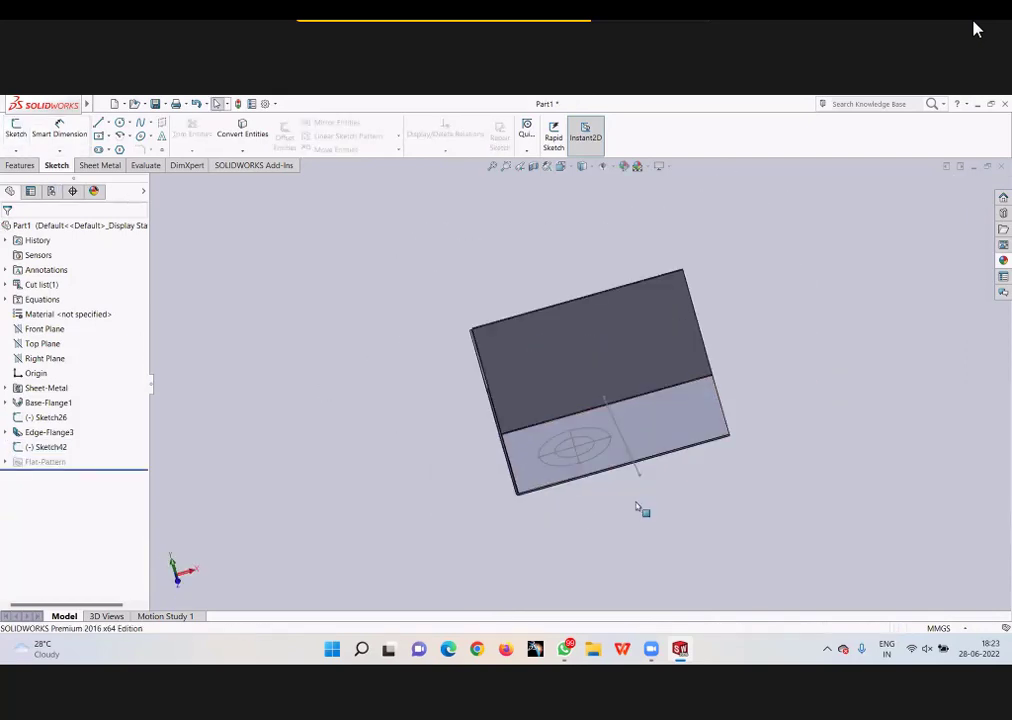
pyautogui.scroll(3, 640, 515)
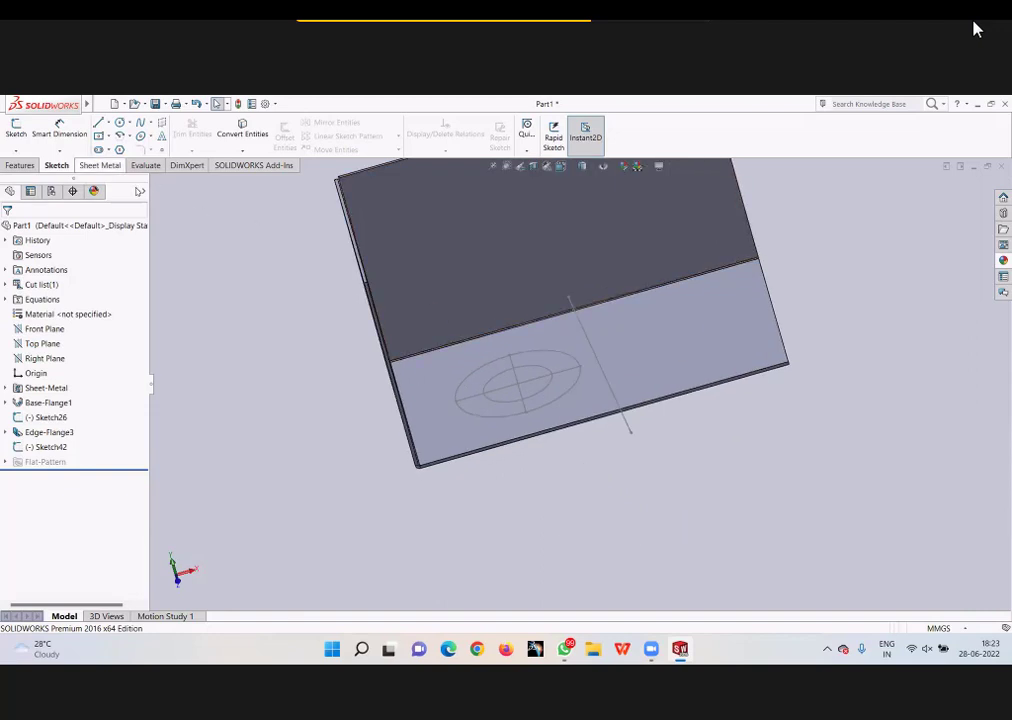
pyautogui.click(100, 165)
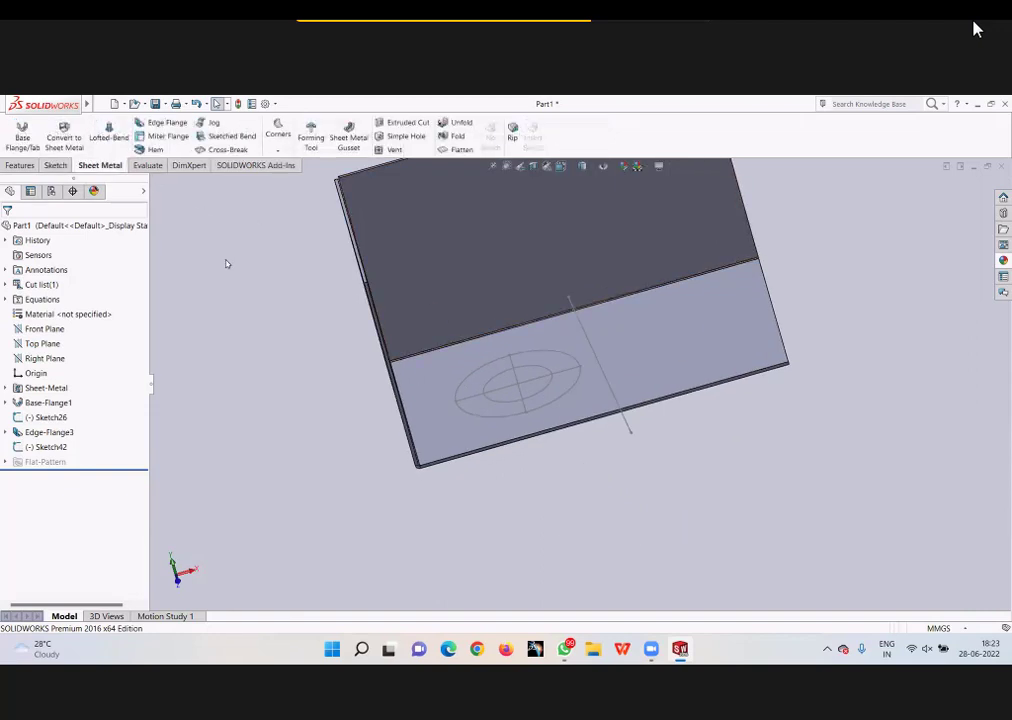
pyautogui.click(390, 150)
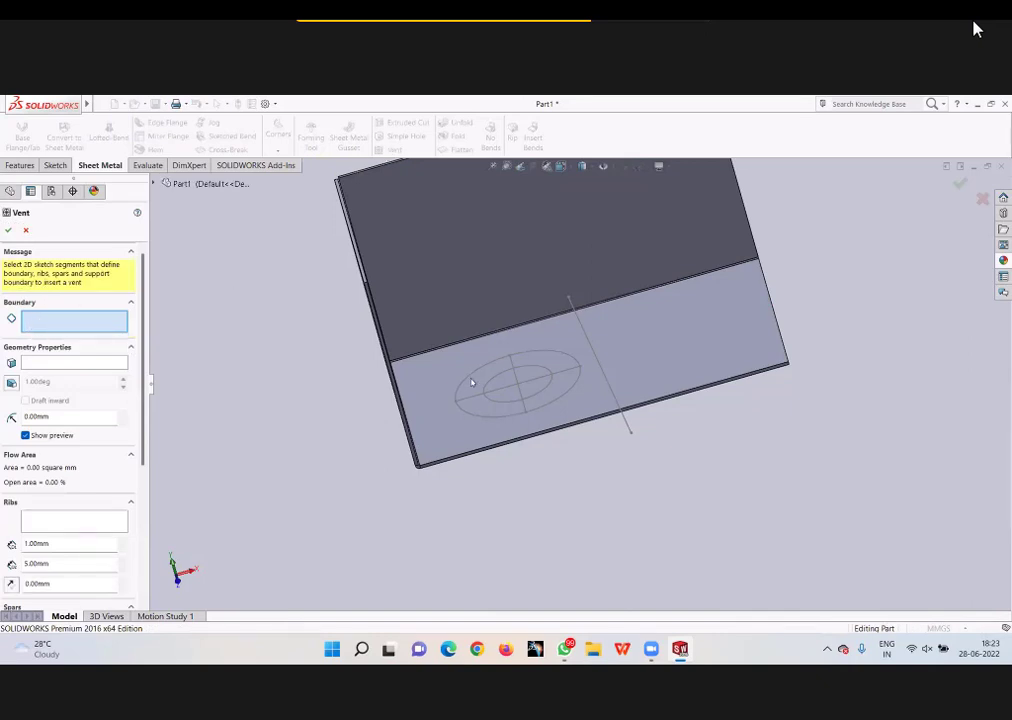
pyautogui.scroll(-3, 491, 384)
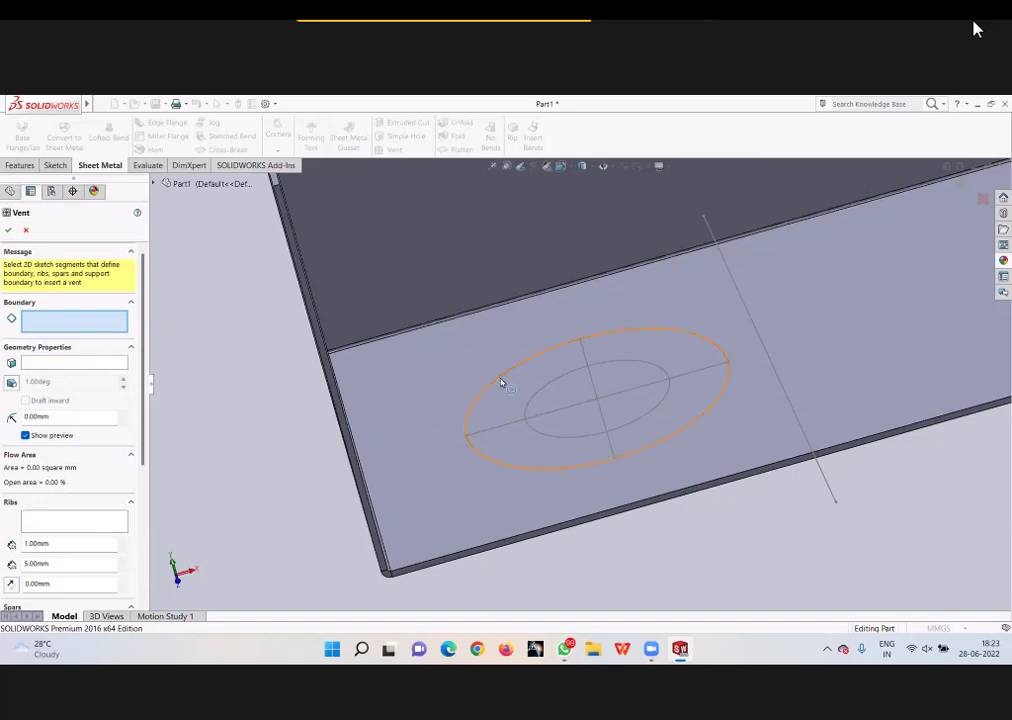
pyautogui.click(501, 383)
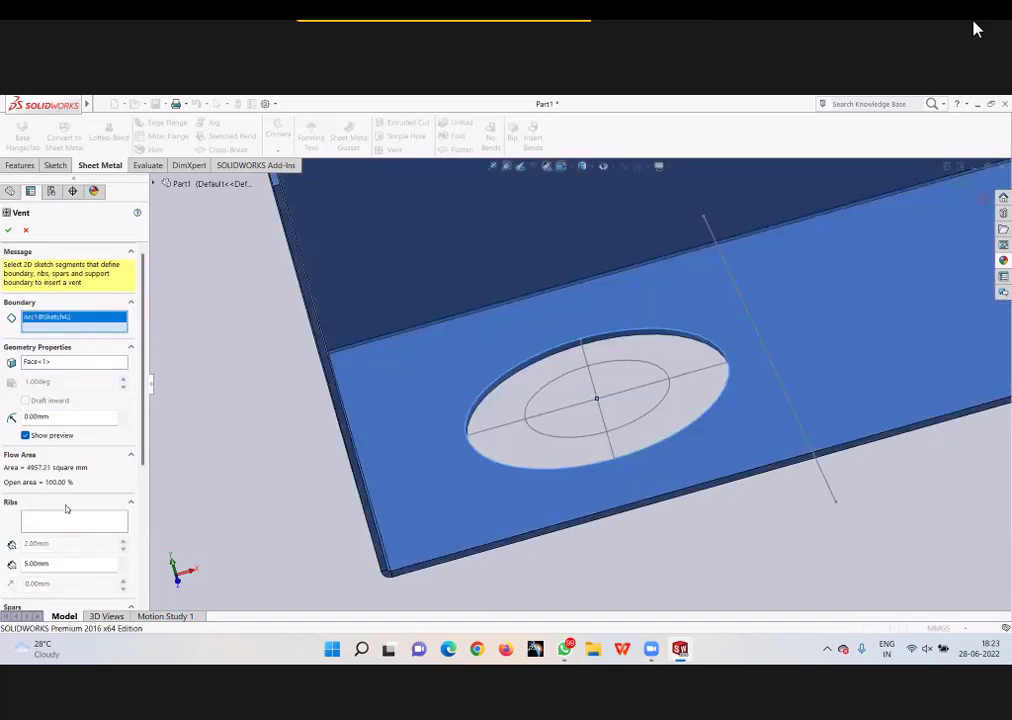
# Step: Set the inner circle as the vent rib and both crossing lines as spars
pyautogui.click(113, 522)
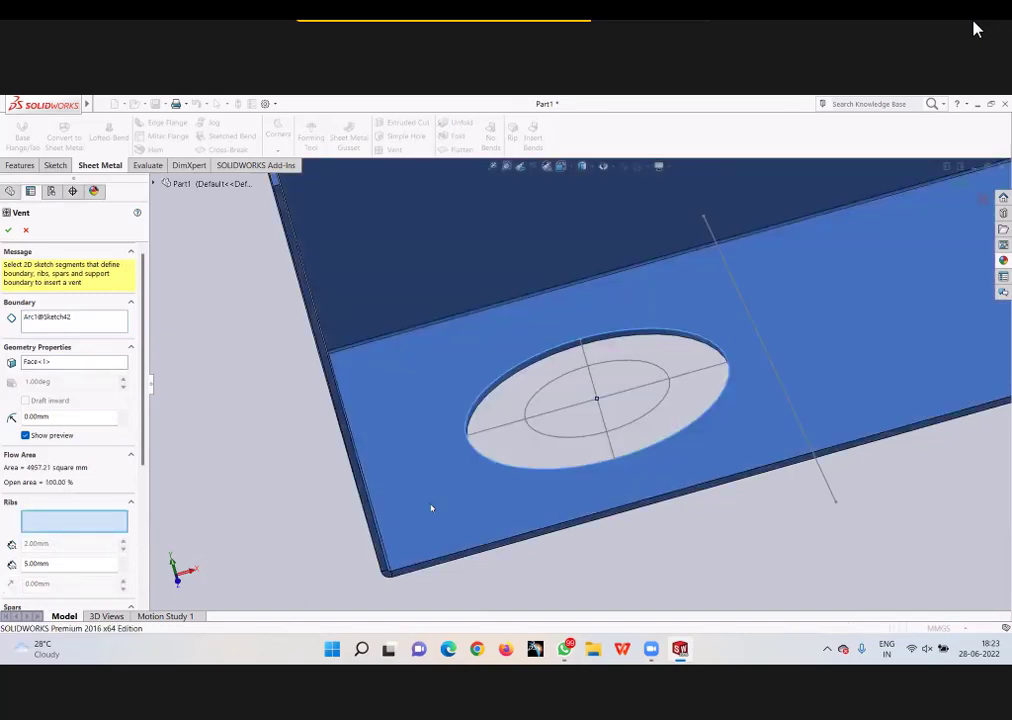
pyautogui.click(540, 438)
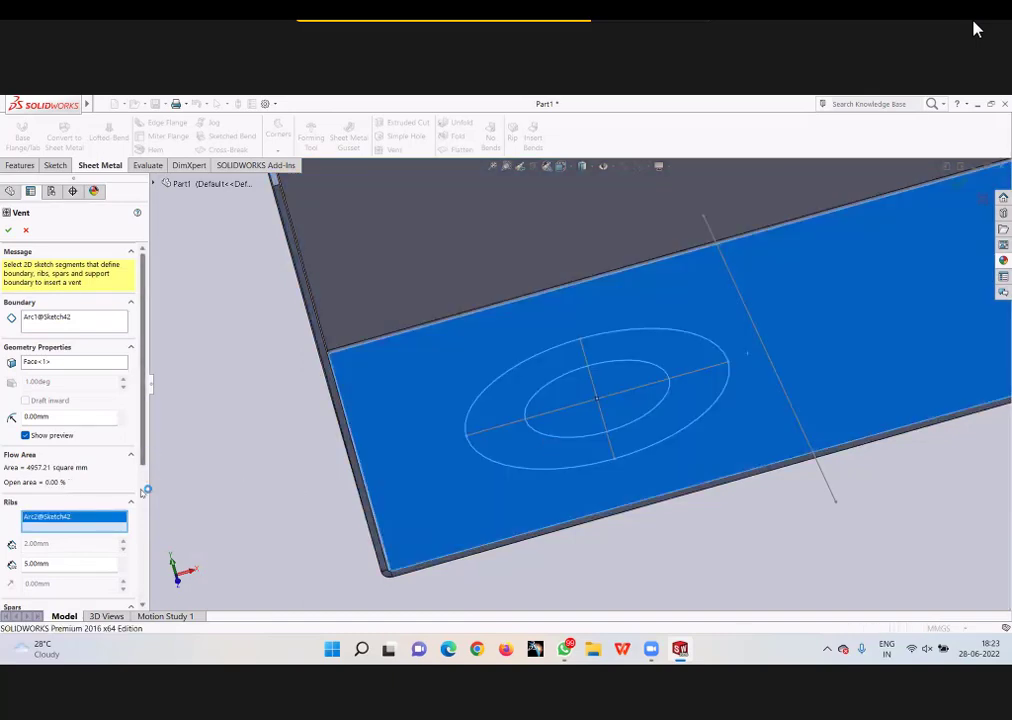
pyautogui.scroll(-3, 118, 389)
pyautogui.click(32, 493)
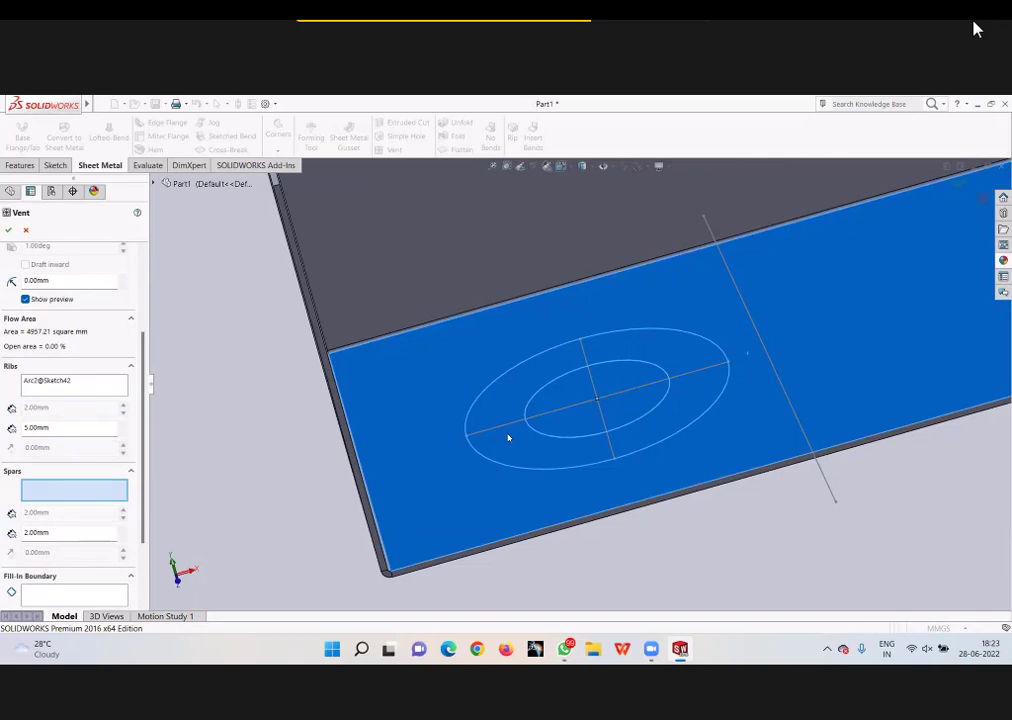
pyautogui.click(598, 399)
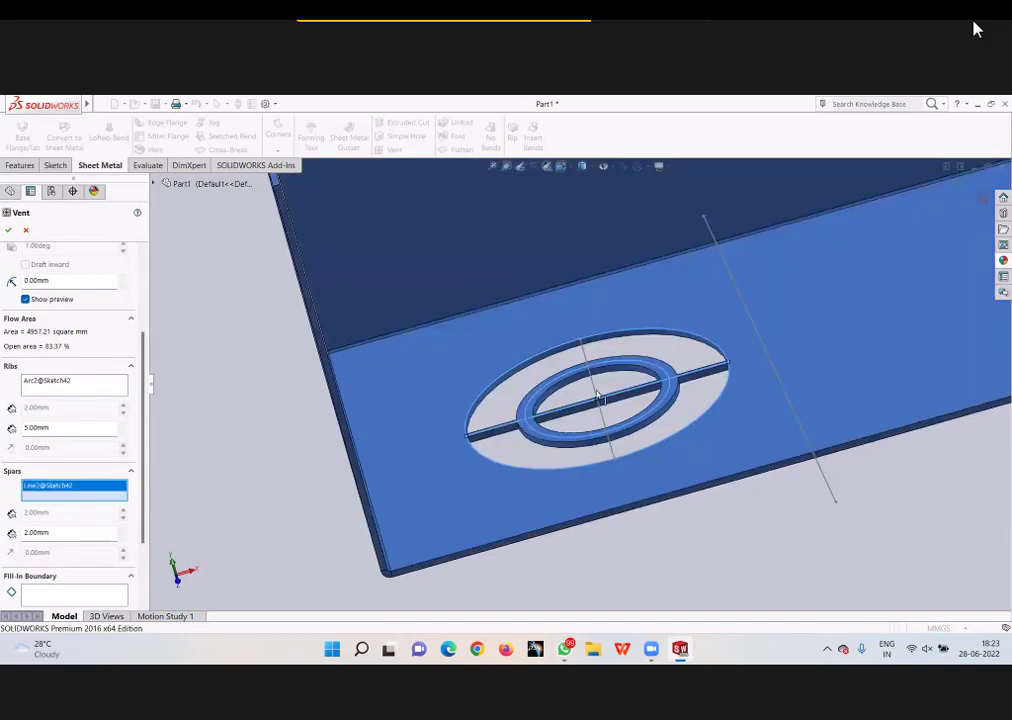
pyautogui.click(598, 399)
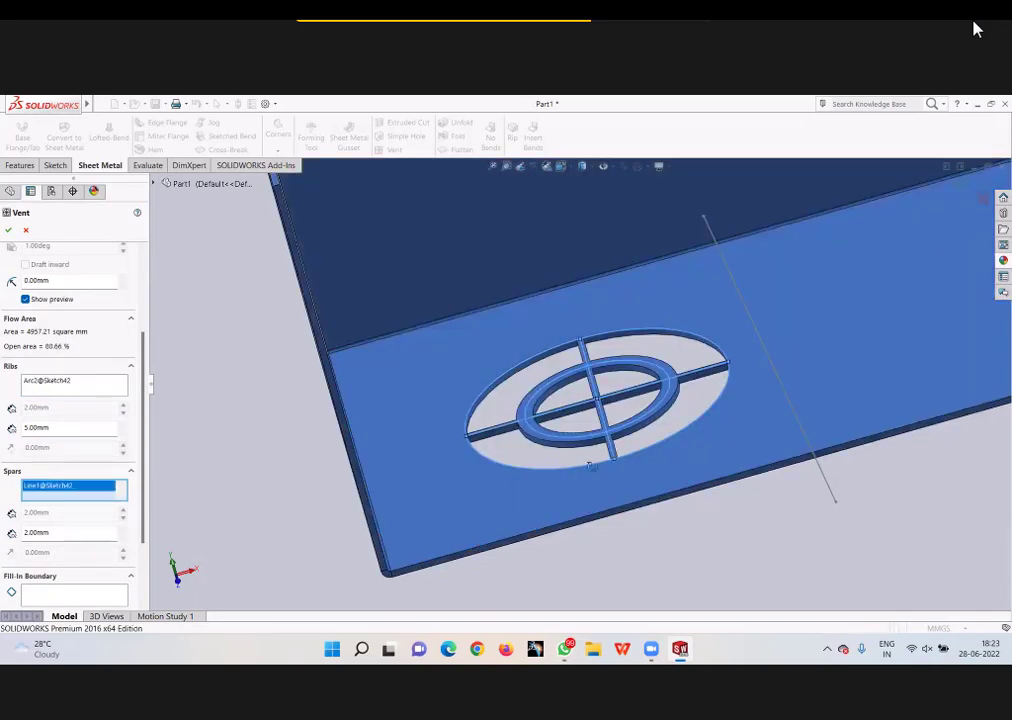
pyautogui.moveTo(592, 466); pyautogui.dragTo(631, 419, button='middle')
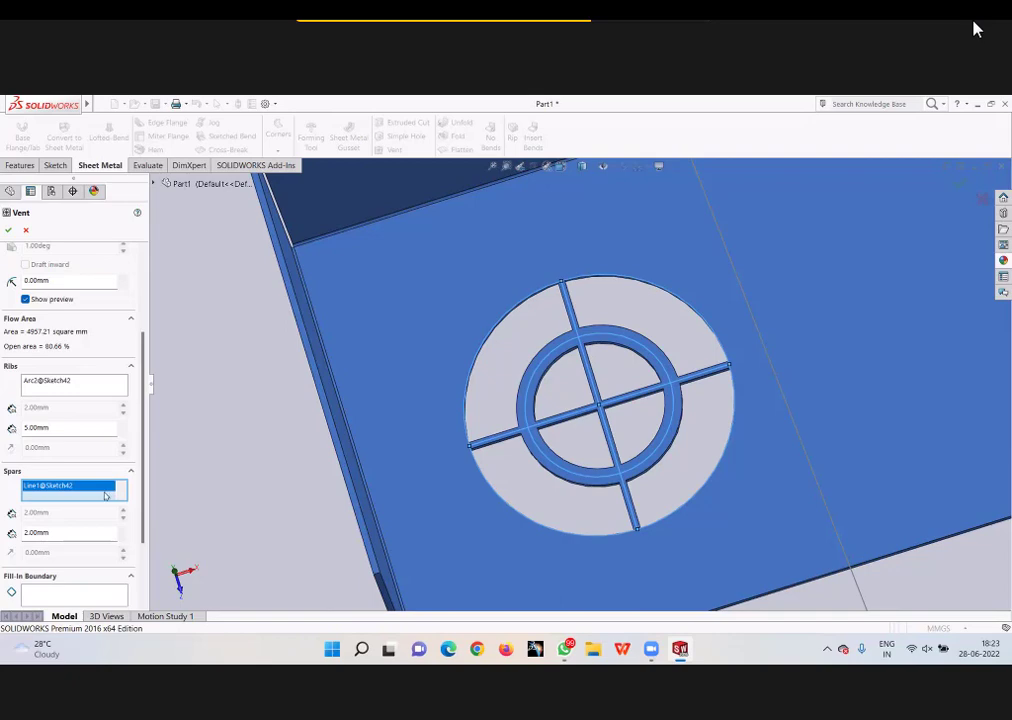
# Step: Set the vent rib width to 16 mm, keep the spars at 2 mm, and create the vent
pyautogui.moveTo(59, 533); pyautogui.dragTo(13, 533)
pyautogui.moveTo(65, 427); pyautogui.dragTo(26, 429)
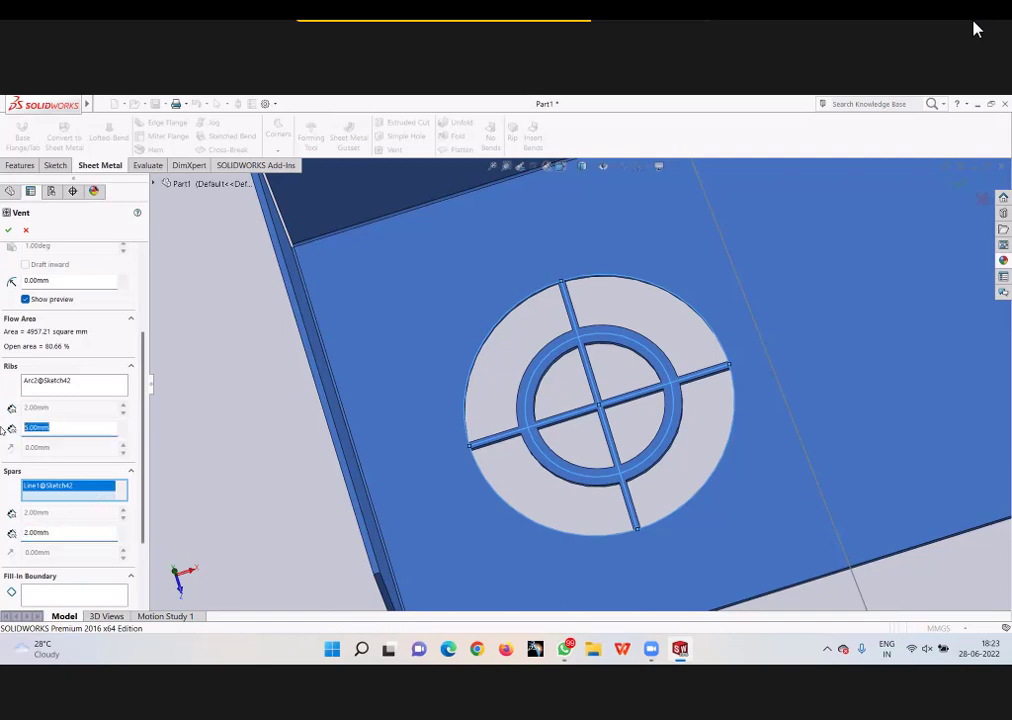
pyautogui.write('0')
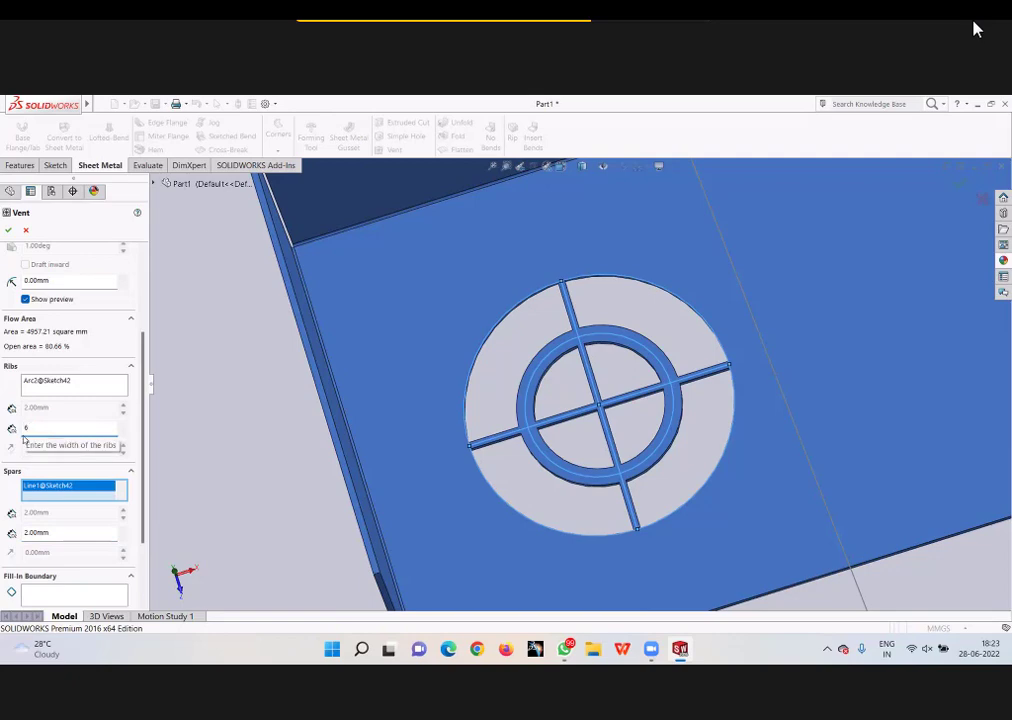
pyautogui.press('Return')
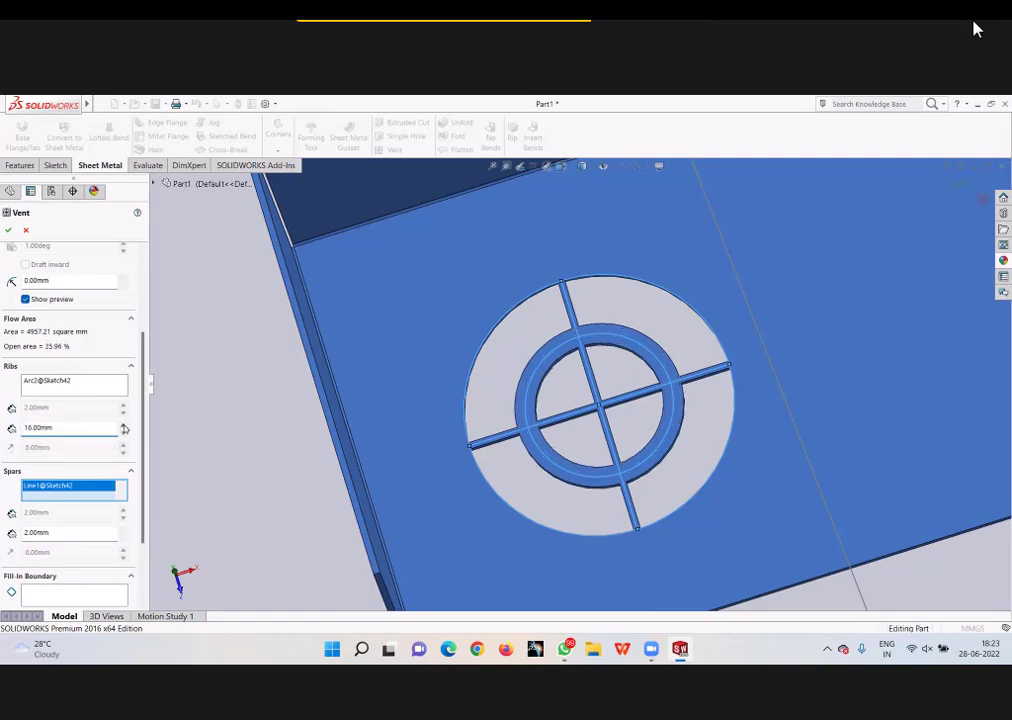
pyautogui.click(124, 427)
pyautogui.click(124, 427)
pyautogui.click(124, 427)
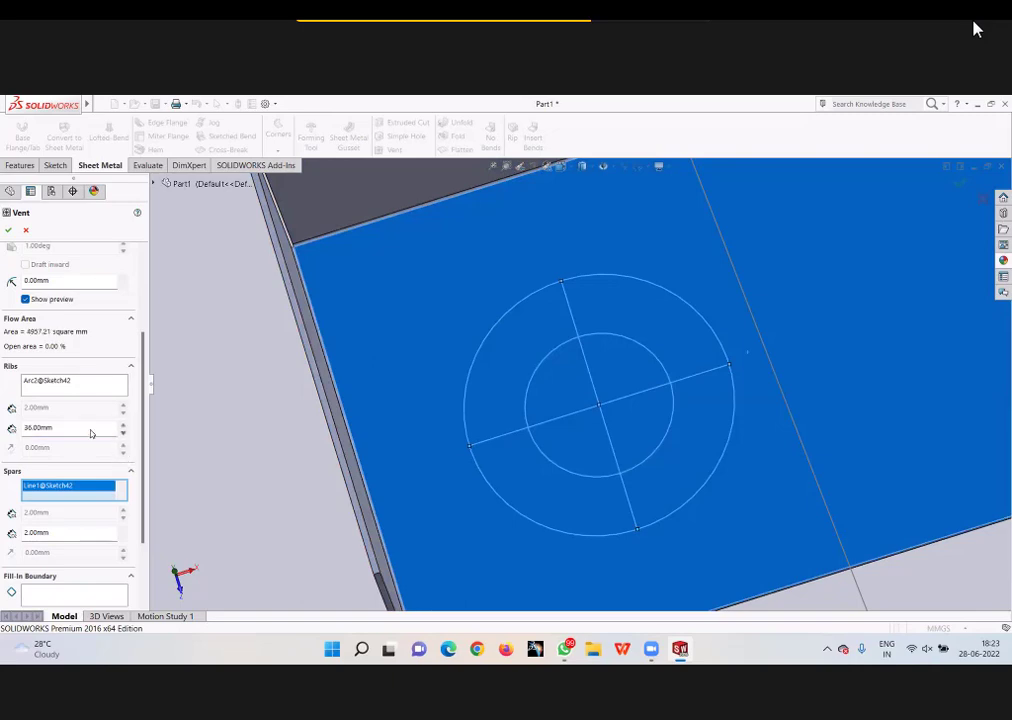
pyautogui.click(123, 433)
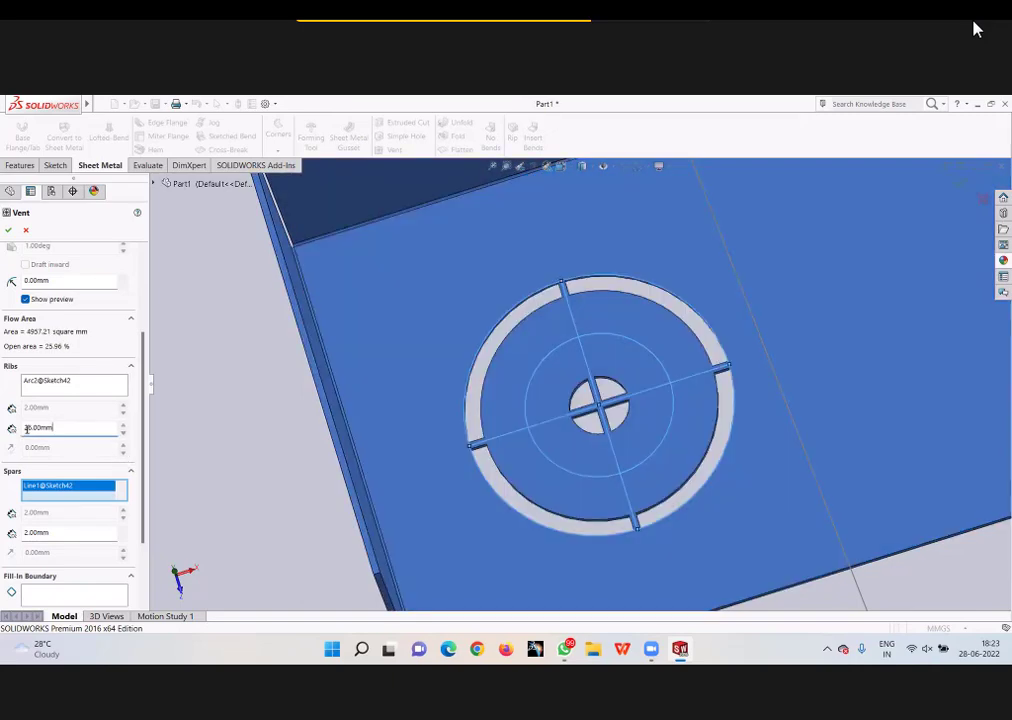
pyautogui.click(123, 433)
pyautogui.click(123, 433)
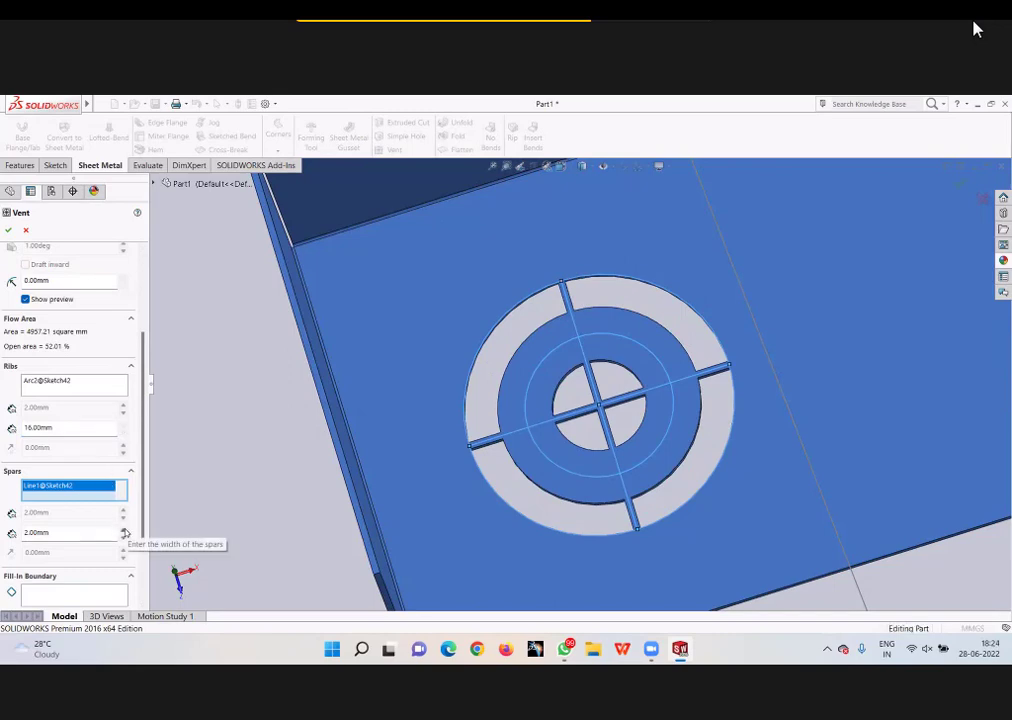
pyautogui.click(124, 530)
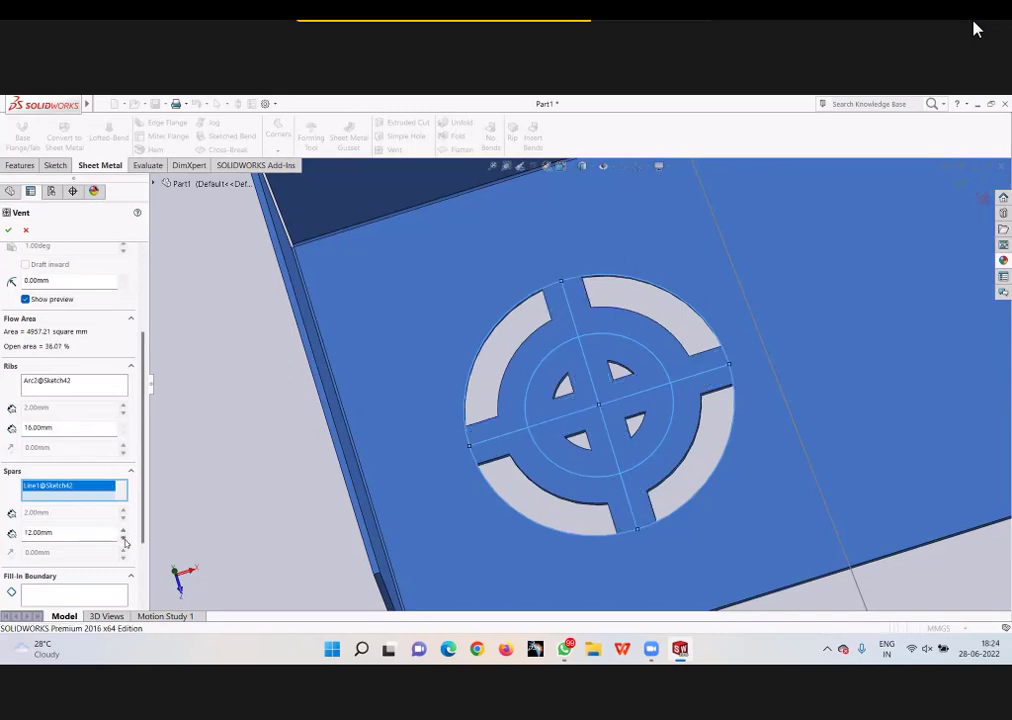
pyautogui.click(124, 538)
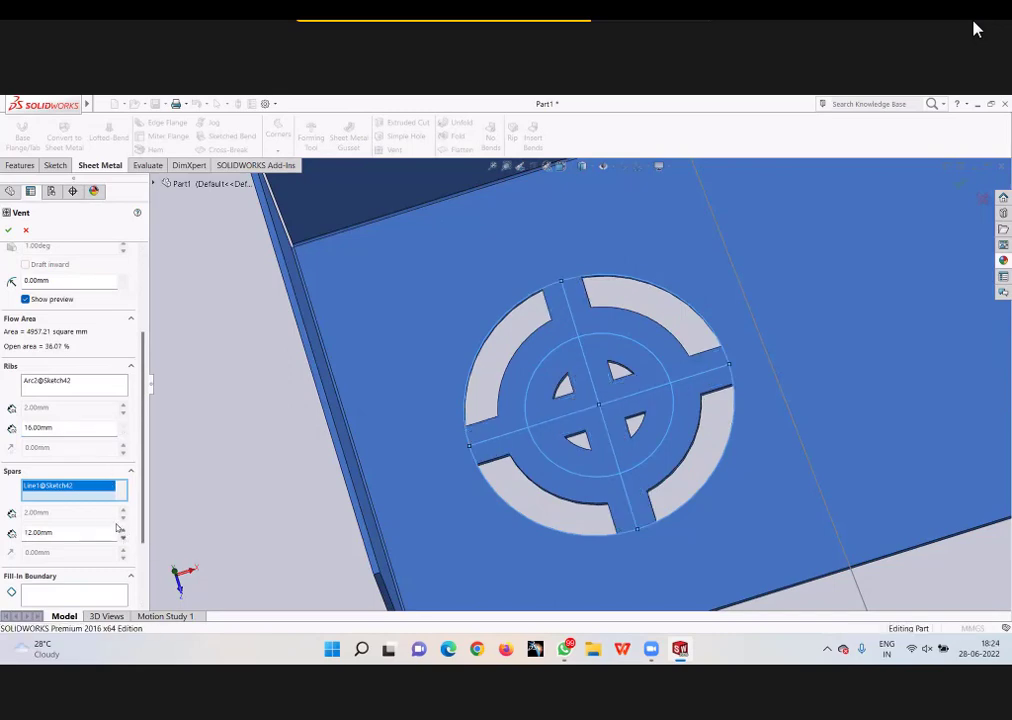
pyautogui.click(8, 230)
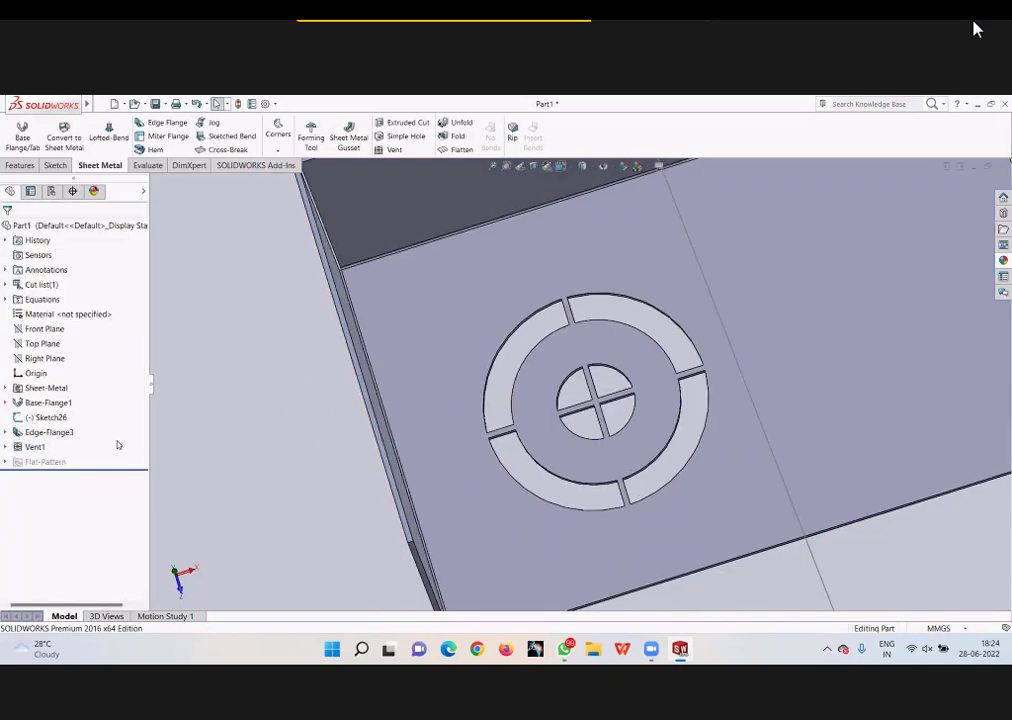
# Step: Undo the vent cut, then reselect the outer circle as boundary and inner circle as rib
pyautogui.hotkey('ctrl', 'z')
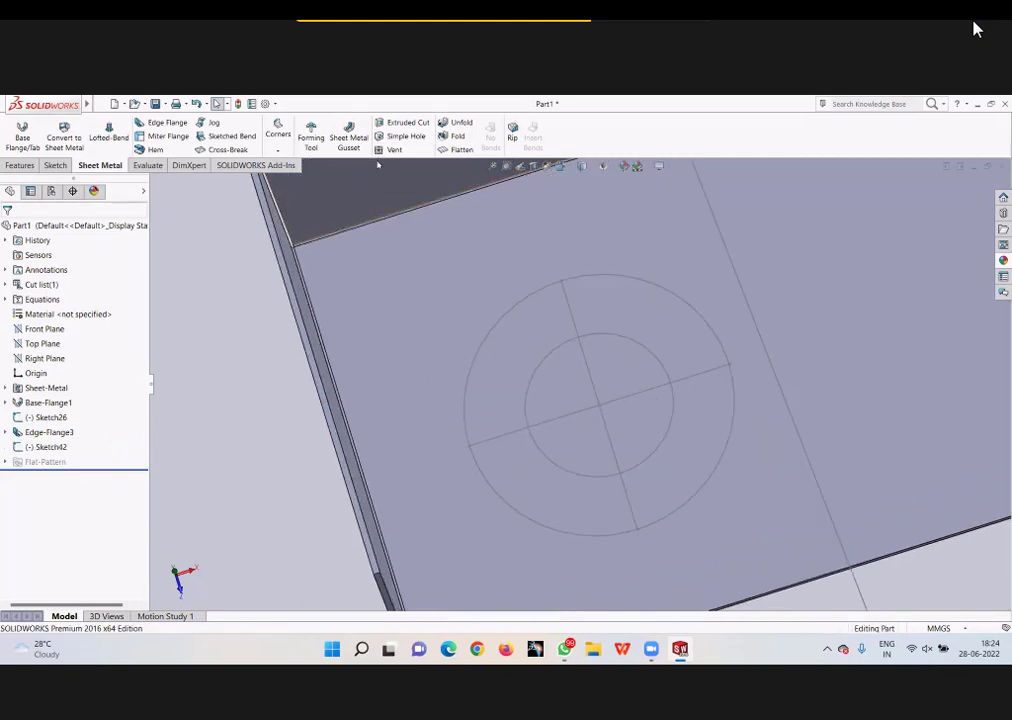
pyautogui.click(489, 344)
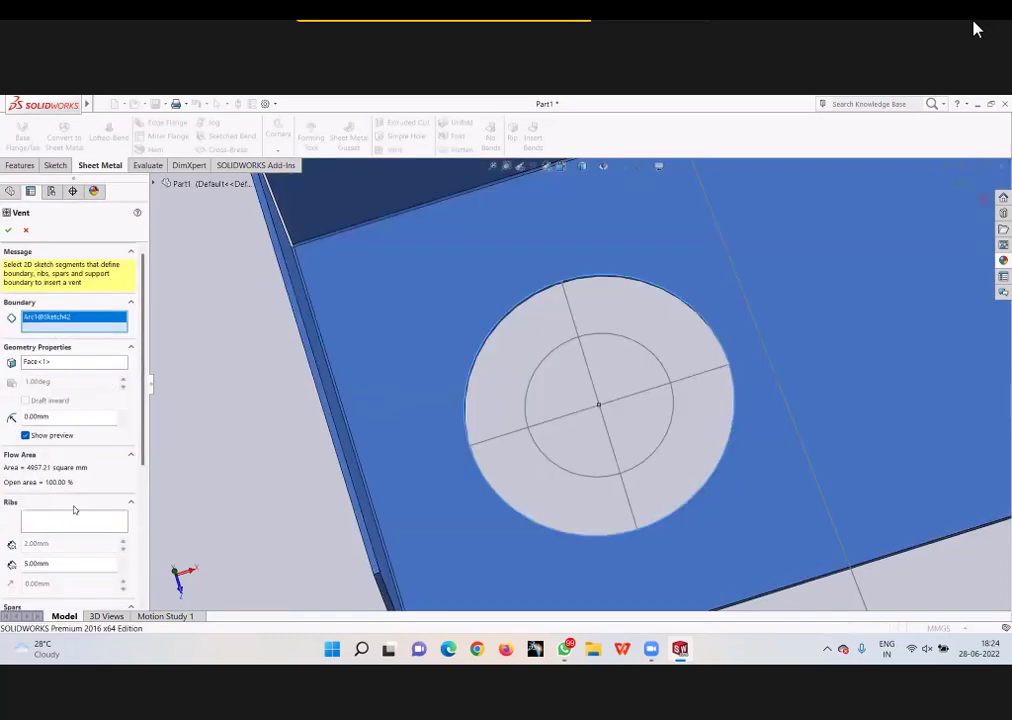
pyautogui.click(64, 522)
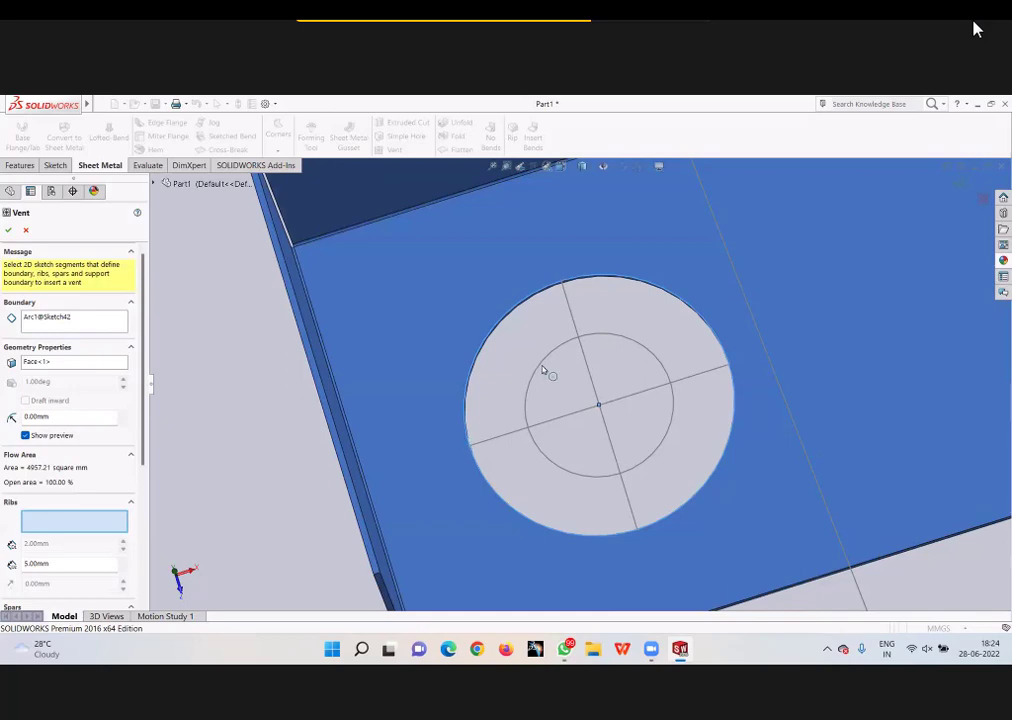
pyautogui.click(543, 369)
# Step: Pick the vertical and horizontal lines as spars, then cancel the vent without creating it
pyautogui.scroll(-2, 147, 522)
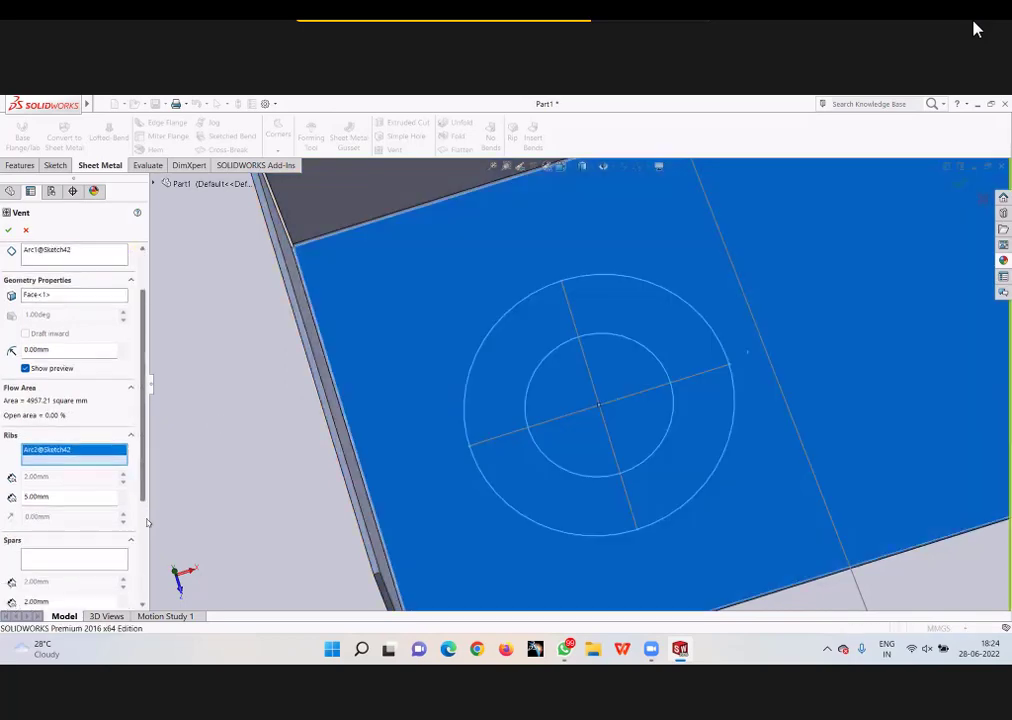
pyautogui.scroll(-3, 147, 522)
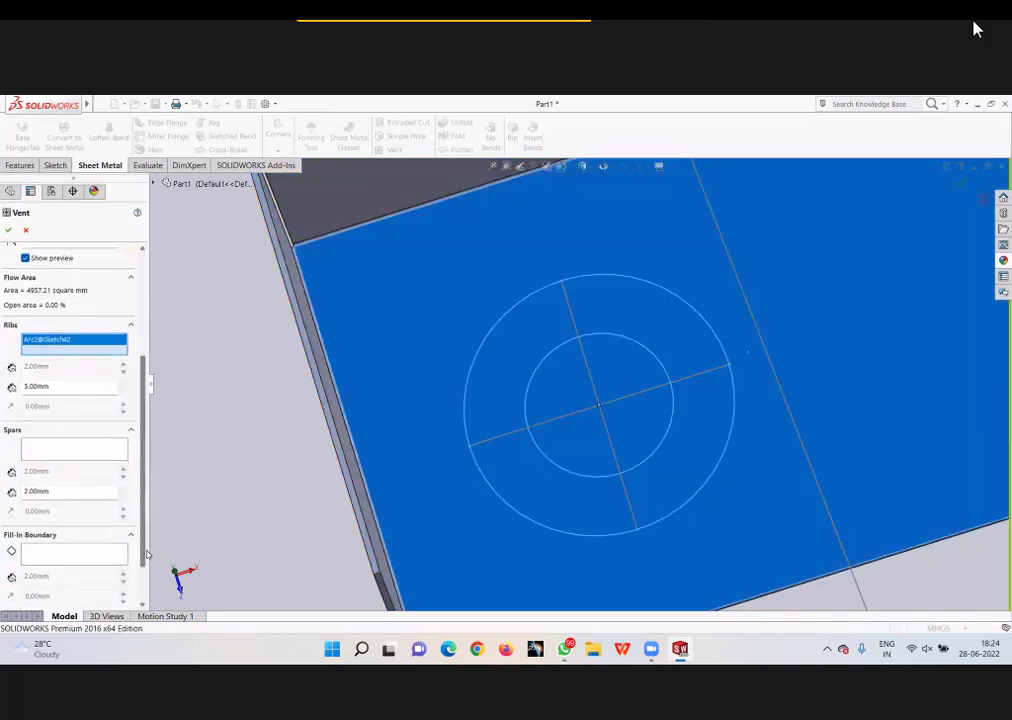
pyautogui.click(45, 450)
pyautogui.click(567, 314)
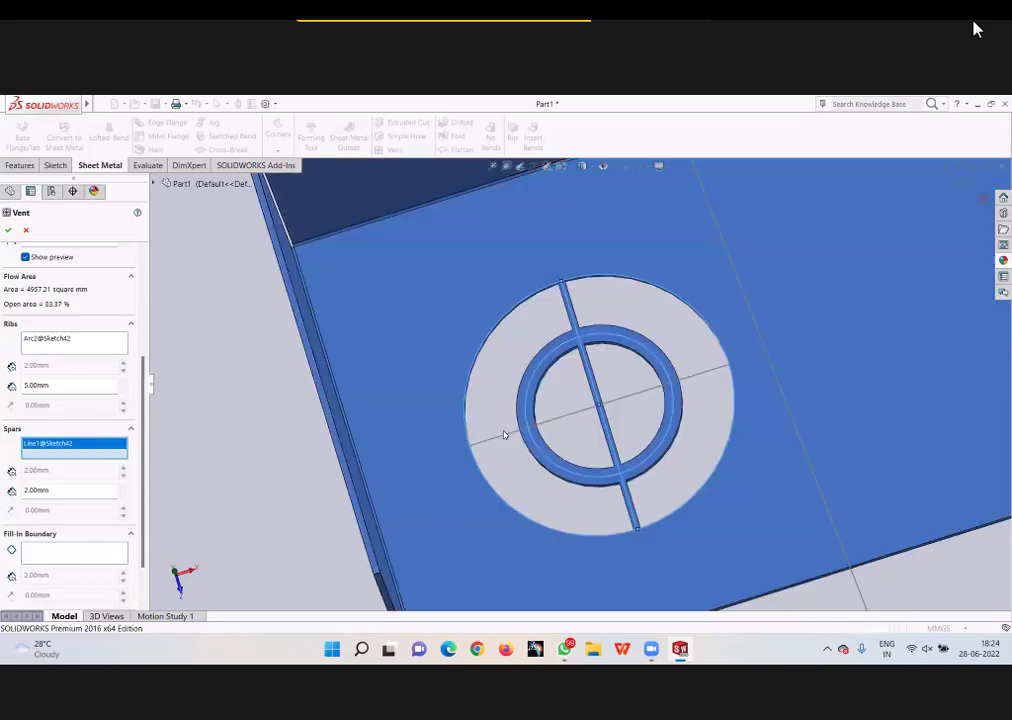
pyautogui.click(501, 440)
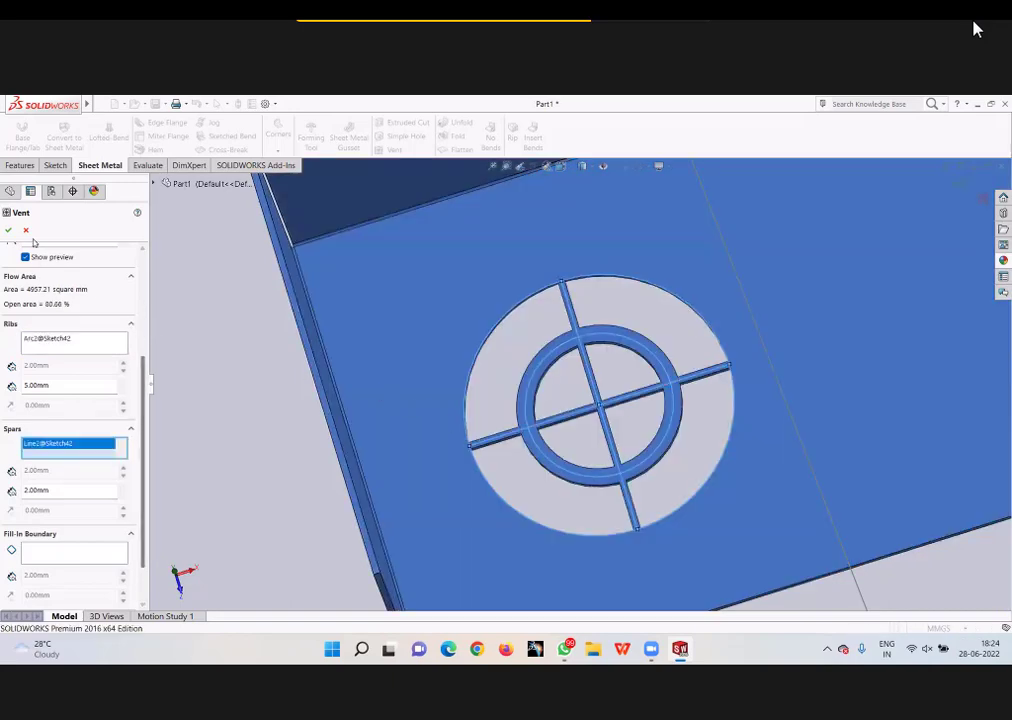
pyautogui.press('Escape')
pyautogui.moveTo(542, 388); pyautogui.dragTo(542, 343, button='middle')
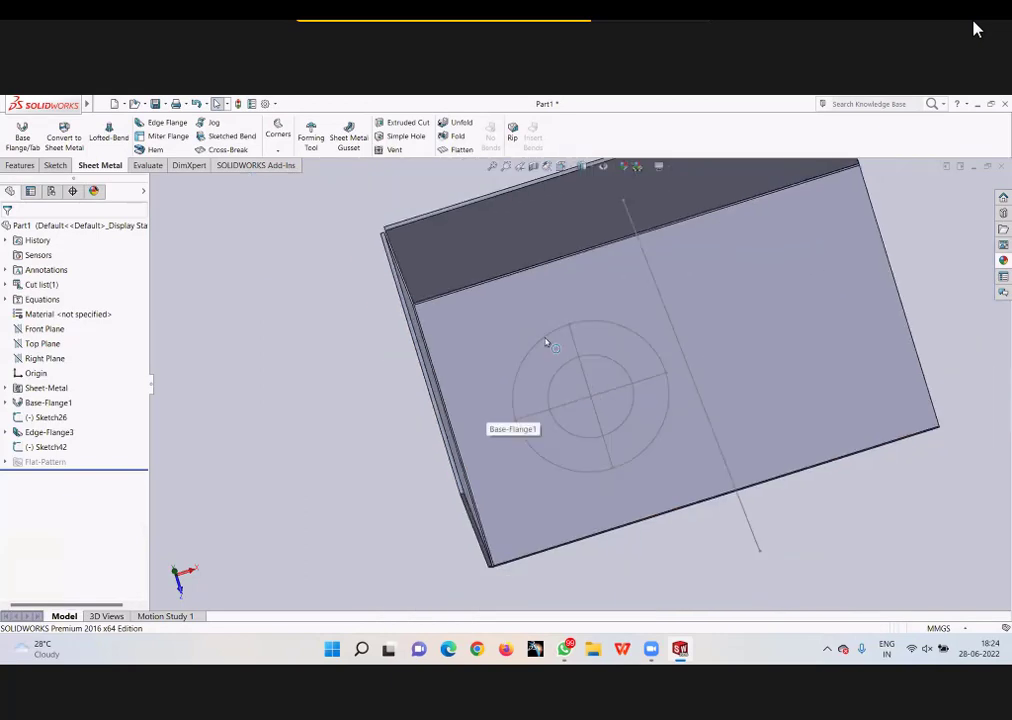
# Step: Edit Sketch42 and add a middle circle on the shared centre, then exit the sketch
pyautogui.doubleClick(567, 371)
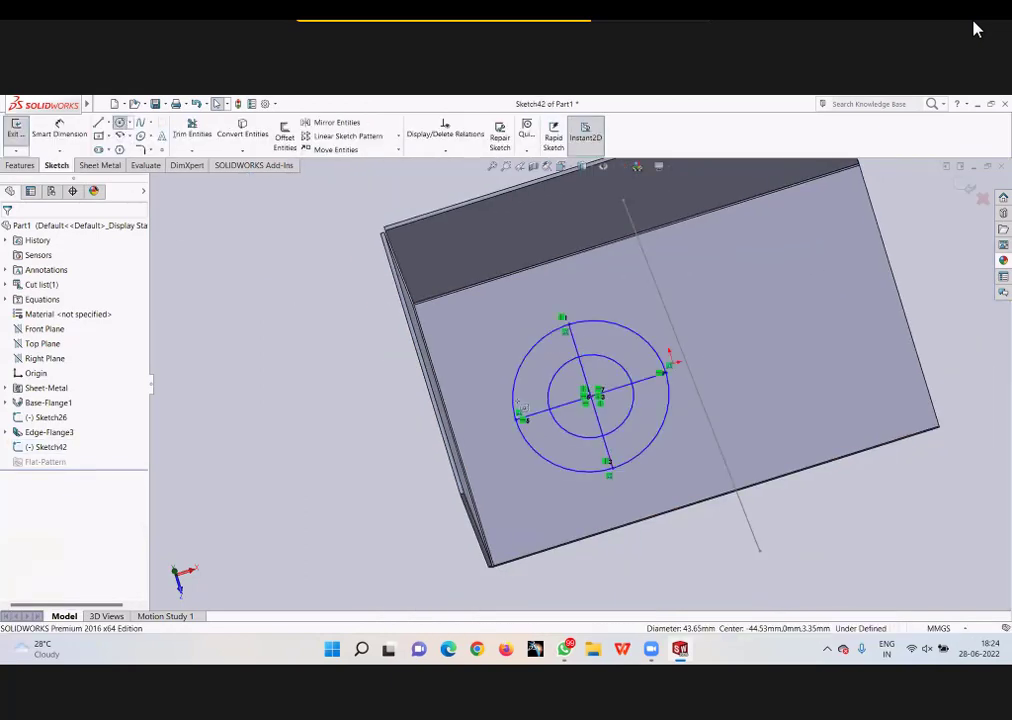
pyautogui.click(119, 122)
pyautogui.click(592, 394)
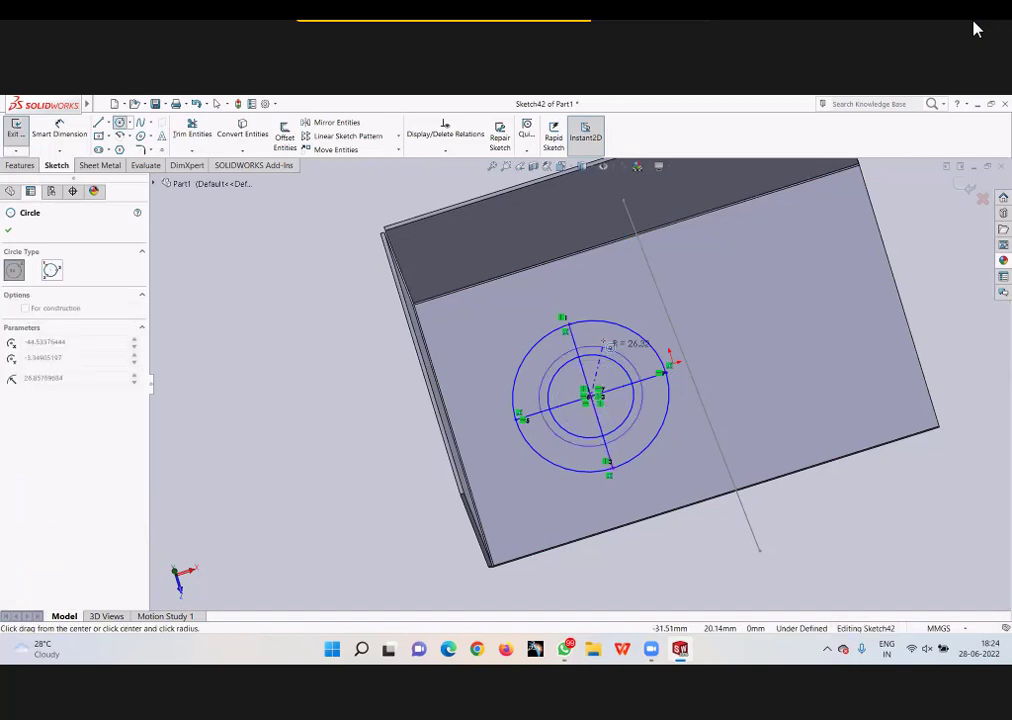
pyautogui.press('Escape')
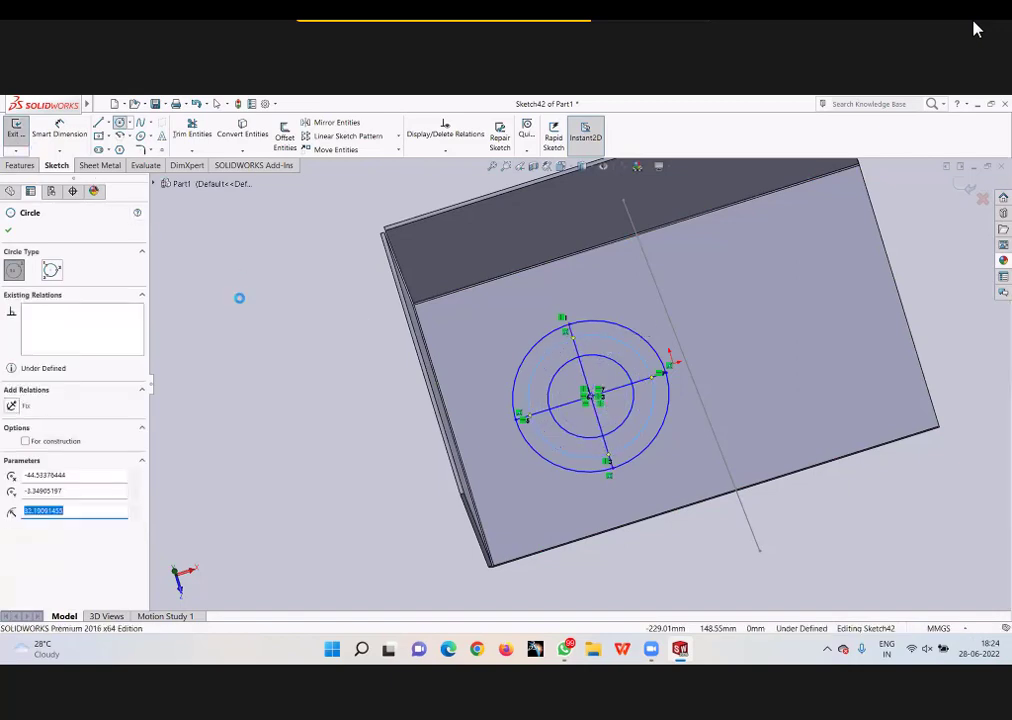
pyautogui.hotkey('ctrl', 'b')
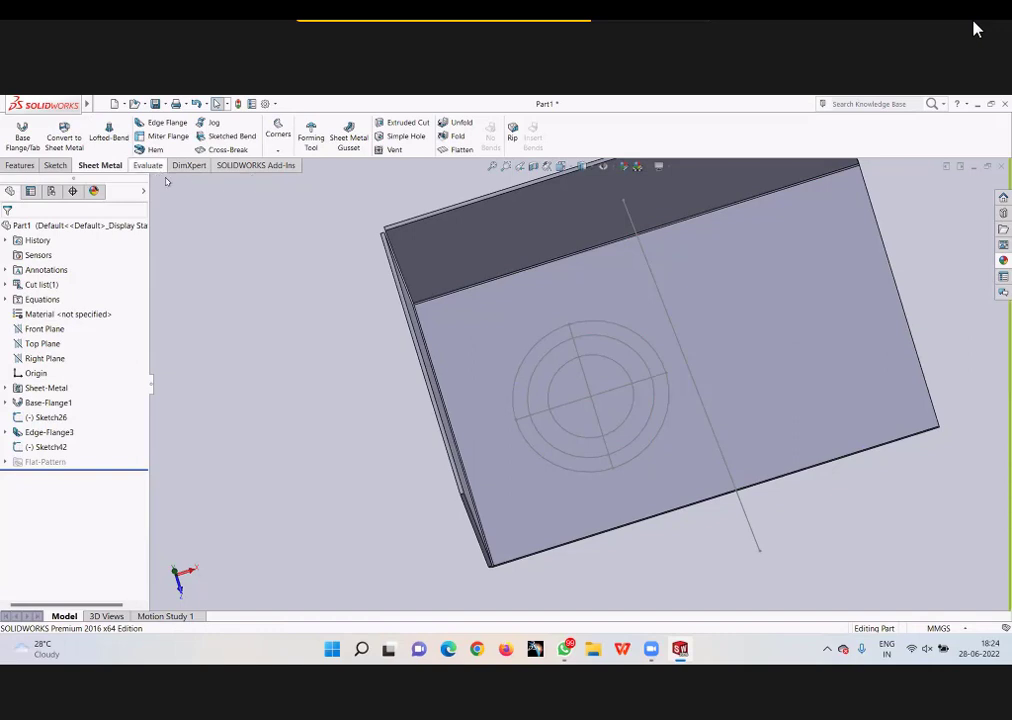
# Step: Start a new Vent with the outer circle as boundary and a sketch arc as rib
pyautogui.click(391, 150)
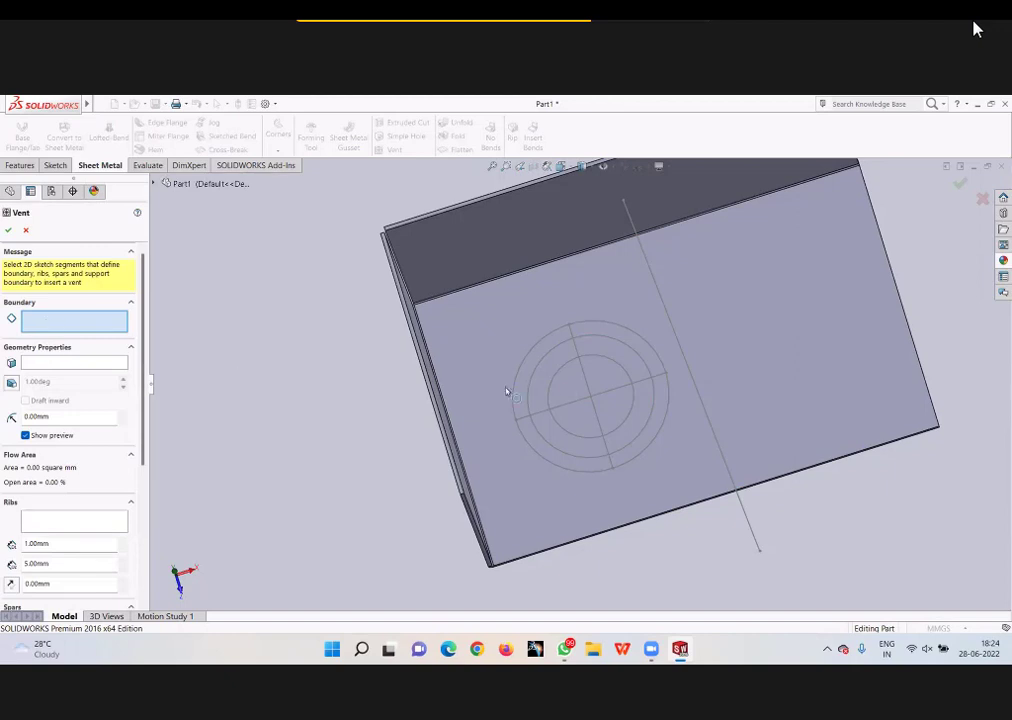
pyautogui.click(540, 343)
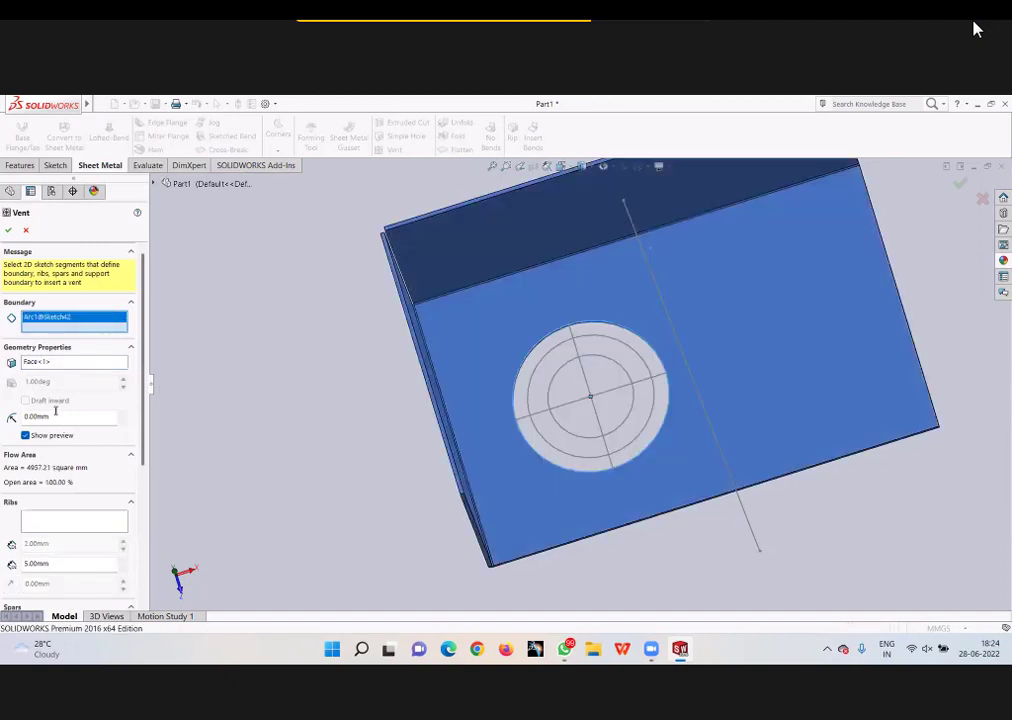
pyautogui.click(54, 517)
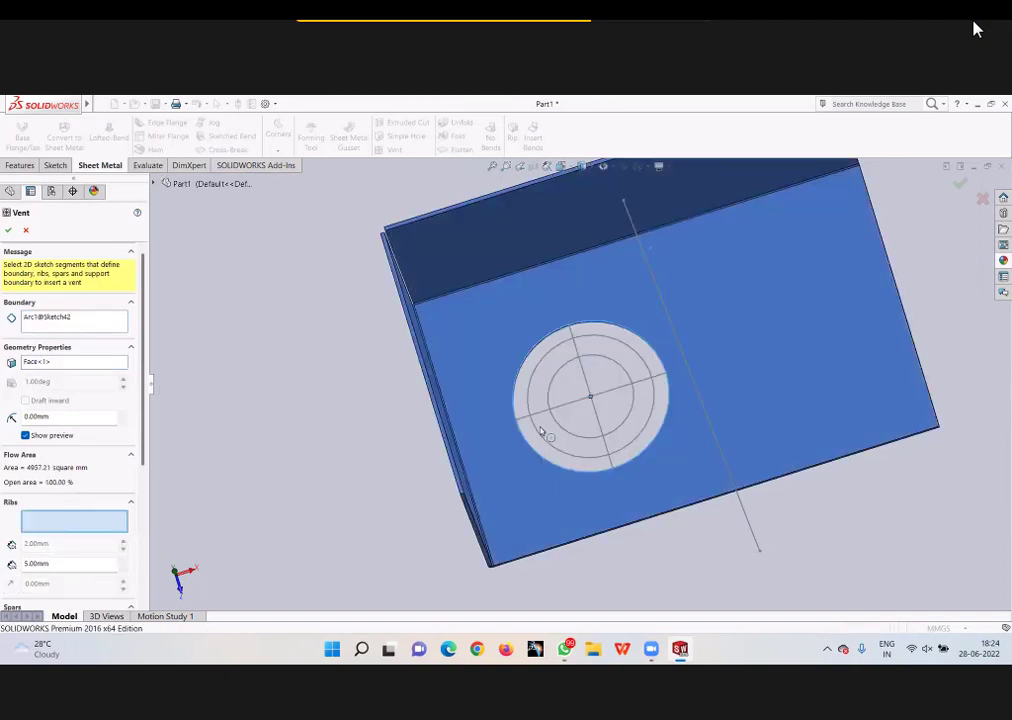
pyautogui.click(608, 346)
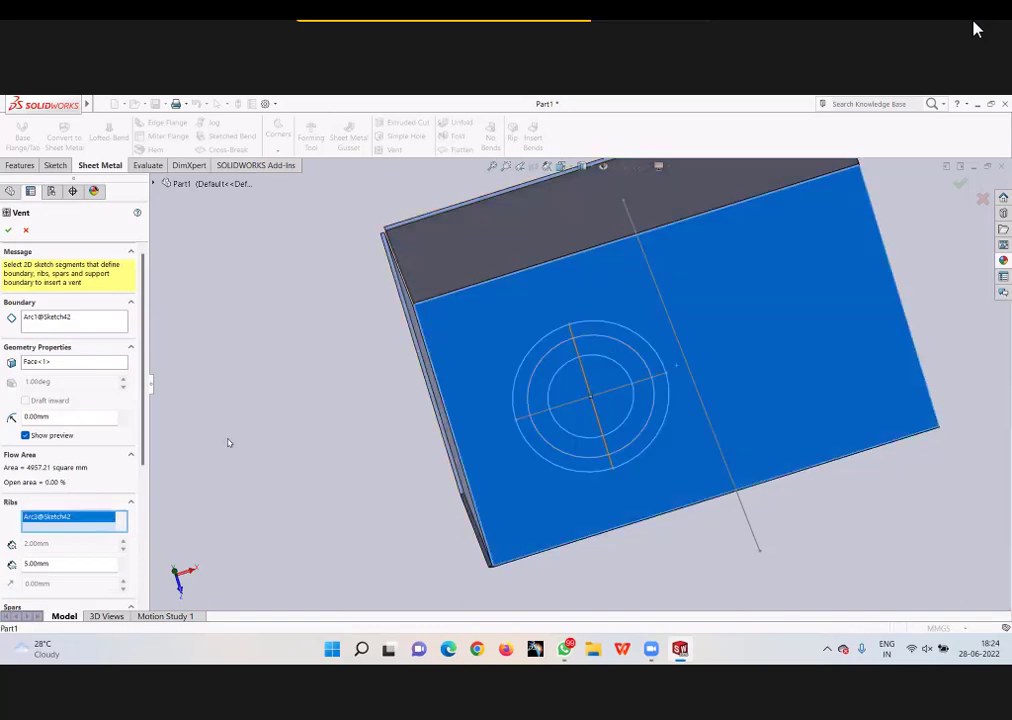
# Step: Set the cross line as the vent spar, preview it, then cancel the vent
pyautogui.scroll(-3, 78, 346)
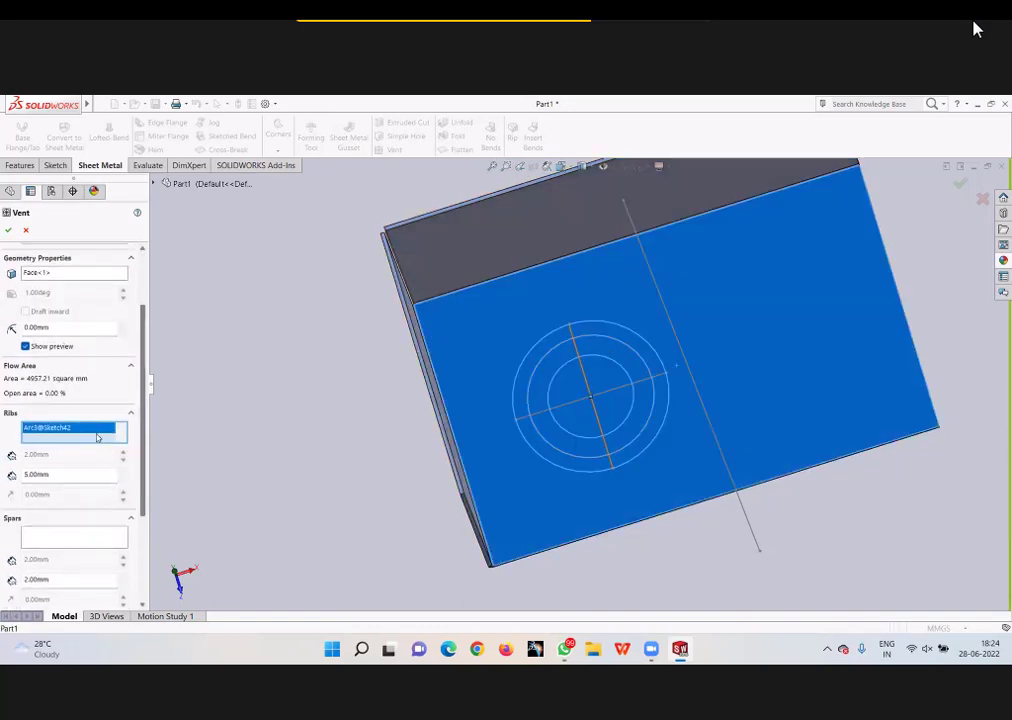
pyautogui.scroll(3, 70, 400)
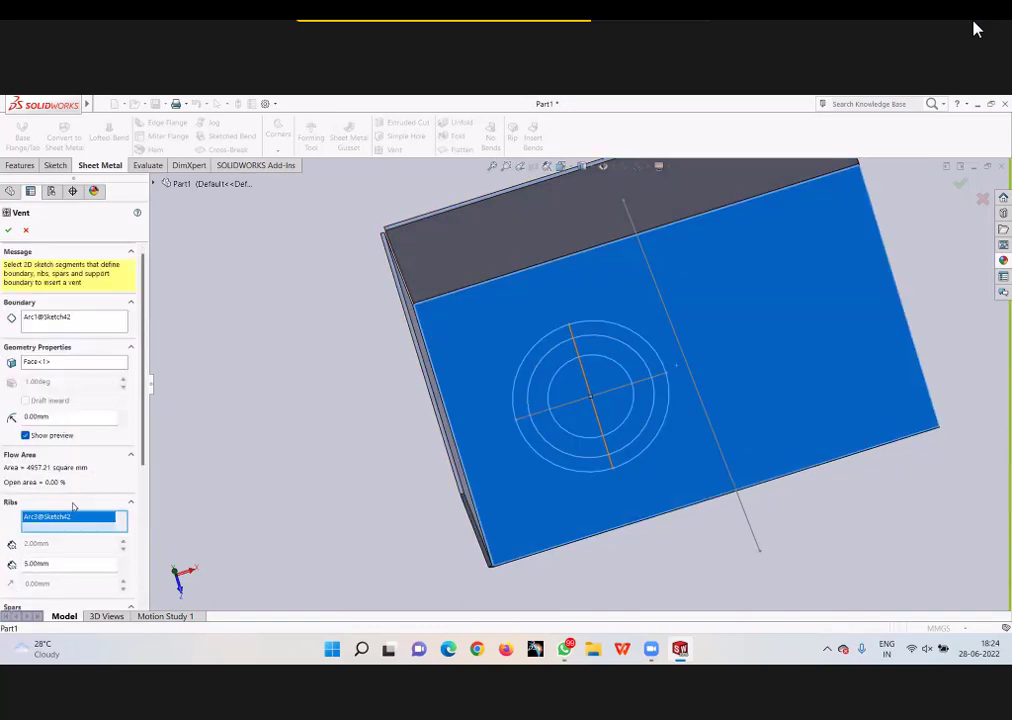
pyautogui.scroll(-3, 60, 440)
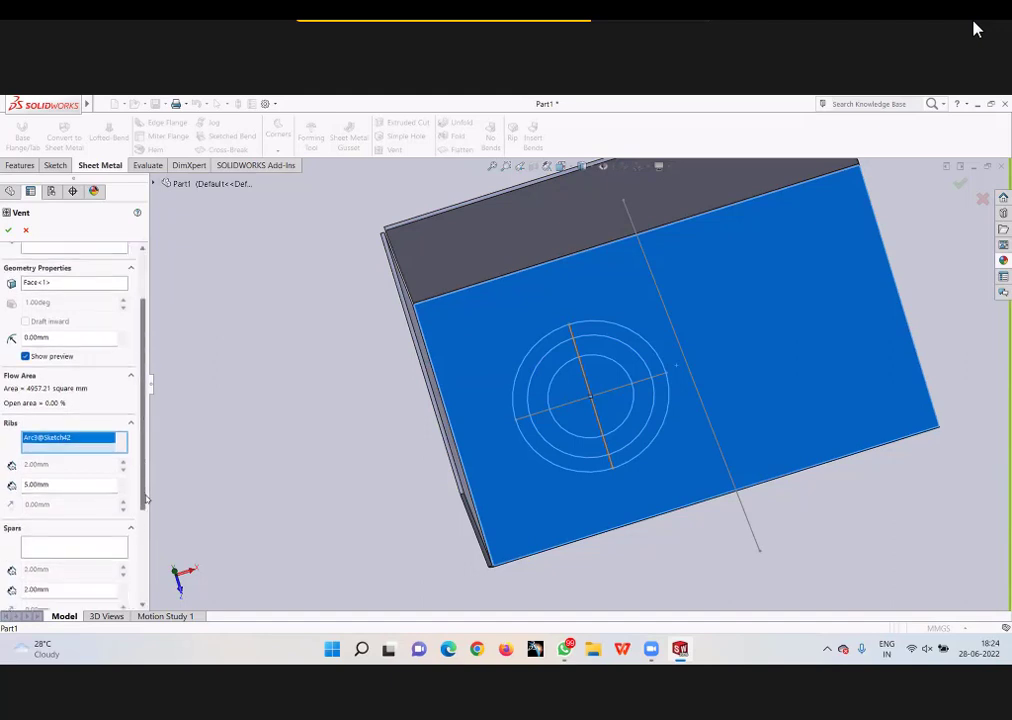
pyautogui.scroll(-2, 55, 442)
pyautogui.scroll(-1, 49, 445)
pyautogui.click(69, 464)
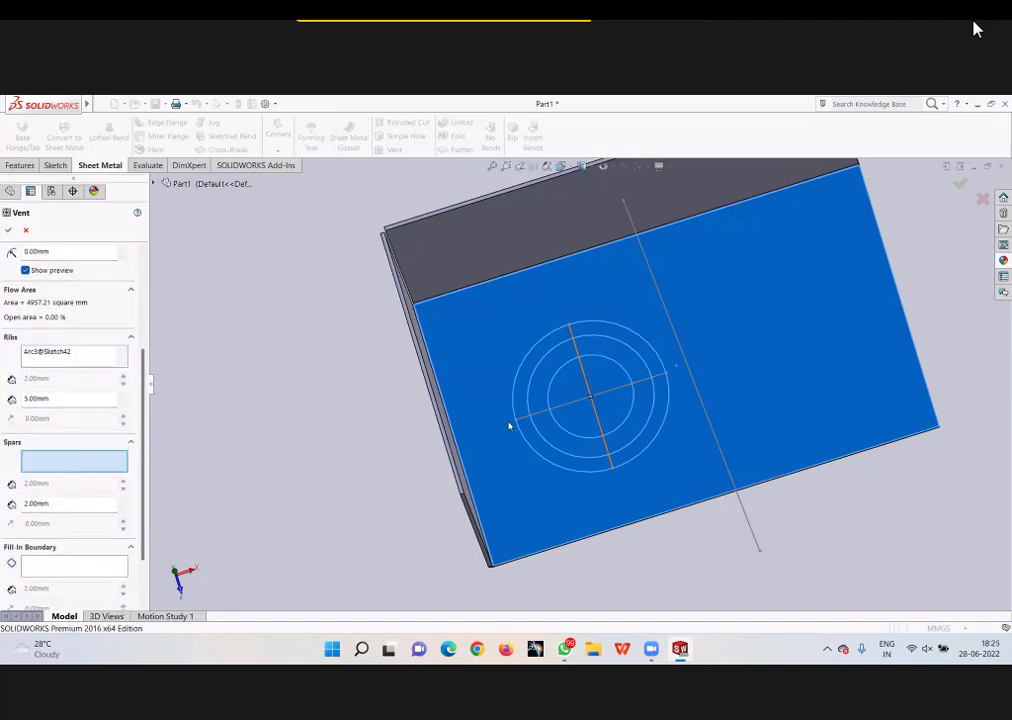
pyautogui.click(549, 412)
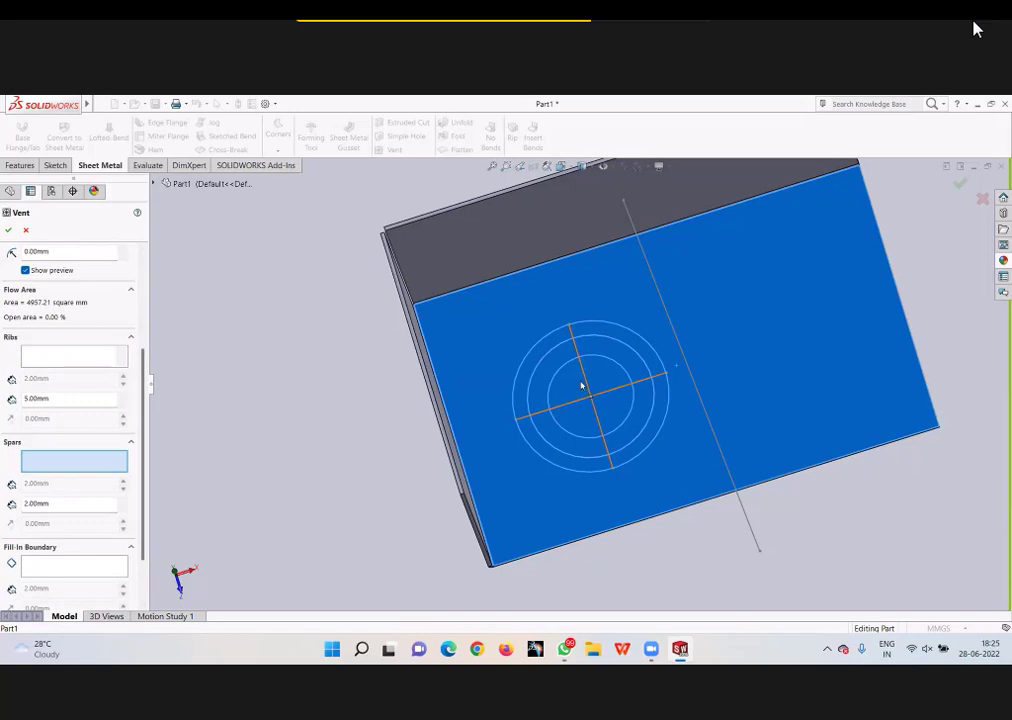
pyautogui.click(582, 385)
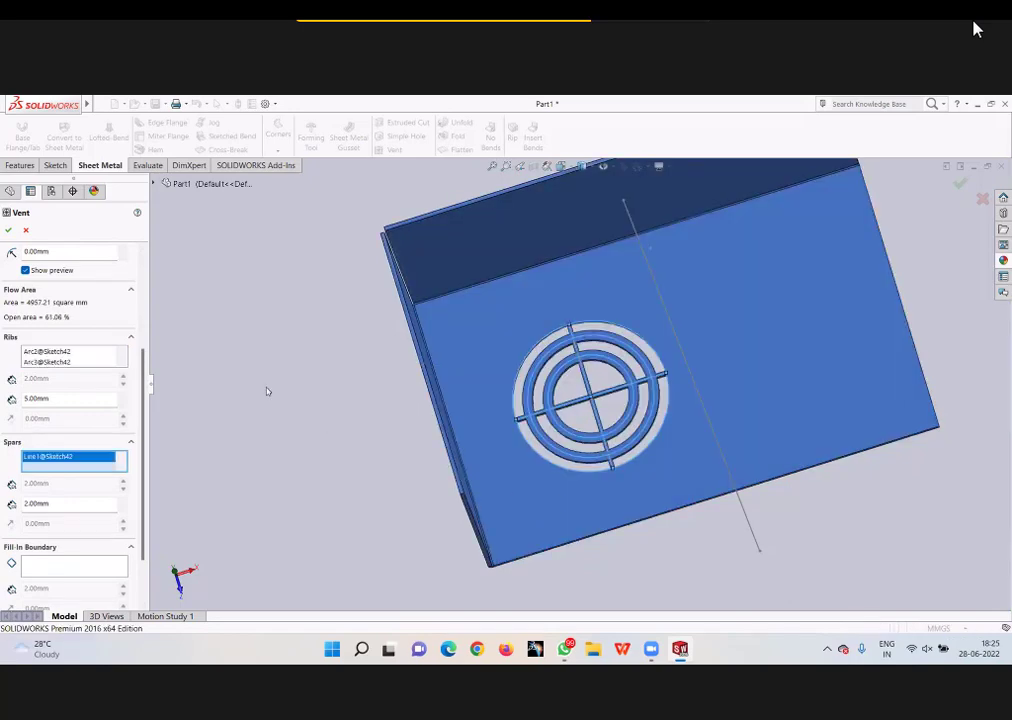
pyautogui.click(26, 231)
pyautogui.scroll(-2, 281, 243)
# Step: Orbit the box to show its closed top face and open the Cross-Break command
pyautogui.scroll(3, 621, 330)
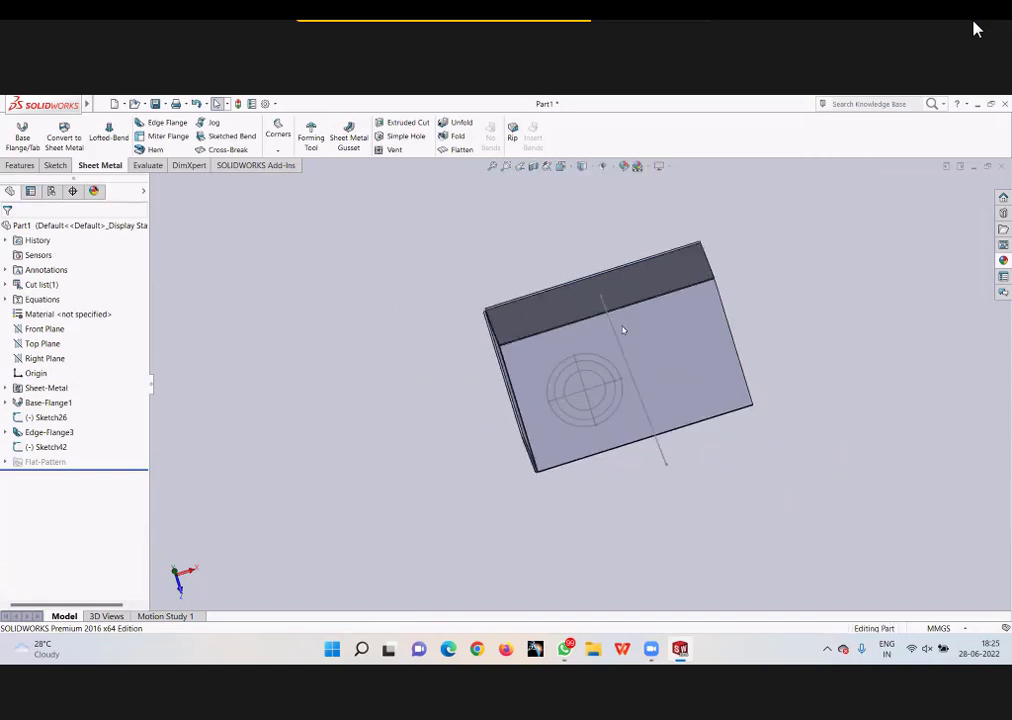
pyautogui.scroll(-3, 592, 278)
pyautogui.moveTo(592, 278); pyautogui.dragTo(551, 413, button='middle')
pyautogui.scroll(2, 551, 413)
pyautogui.moveTo(614, 429)
pyautogui.mouseDown(button='middle')
pyautogui.moveTo(599, 357)
pyautogui.moveTo(468, 398)
pyautogui.moveTo(371, 233)
pyautogui.mouseUp(button='middle')
pyautogui.scroll(-3, 473, 368)
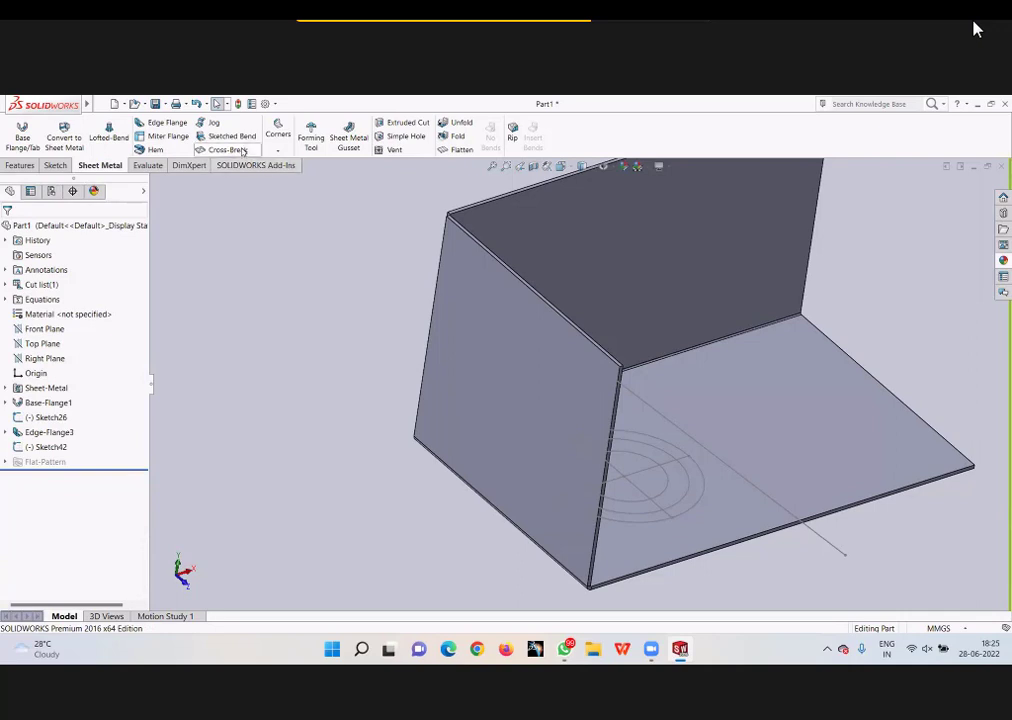
pyautogui.moveTo(409, 332)
pyautogui.mouseDown(button='middle')
pyautogui.moveTo(697, 325)
pyautogui.moveTo(328, 185)
pyautogui.mouseUp(button='middle')
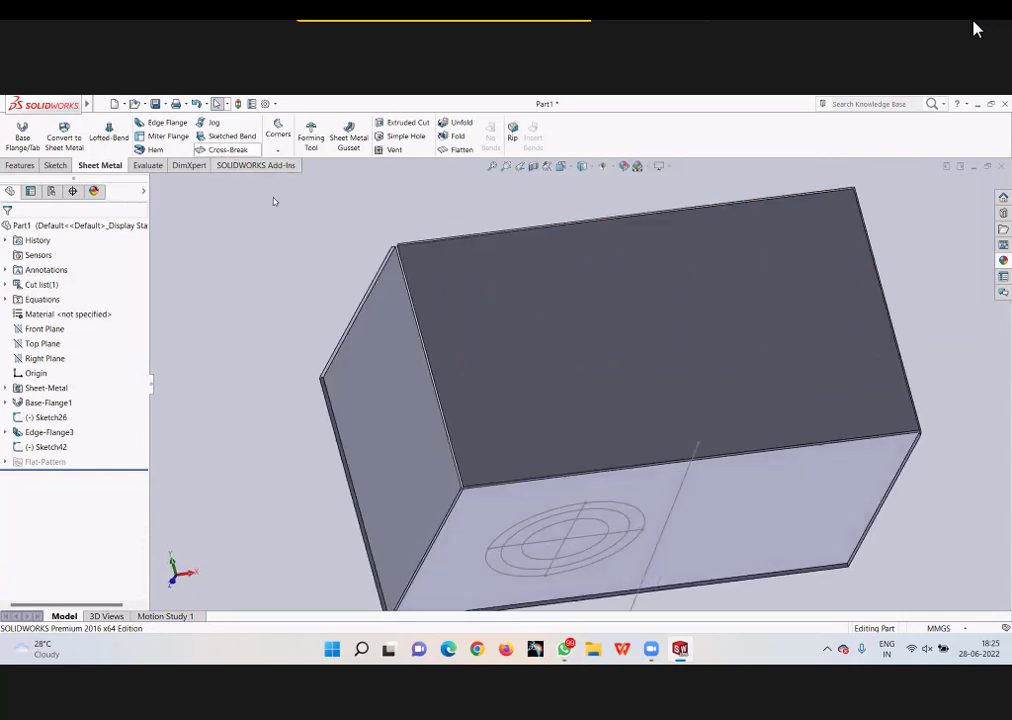
pyautogui.click(657, 379)
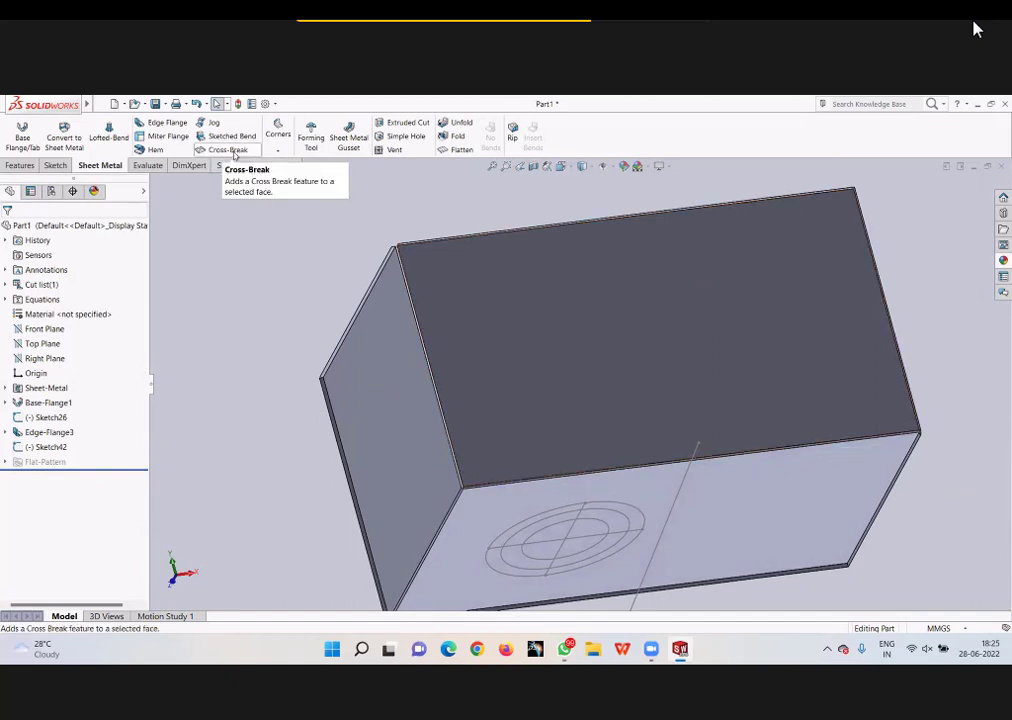
pyautogui.click(236, 158)
# Step: Add a cross break on the top face with 1.00 mm radius and 90° angle
pyautogui.click(237, 152)
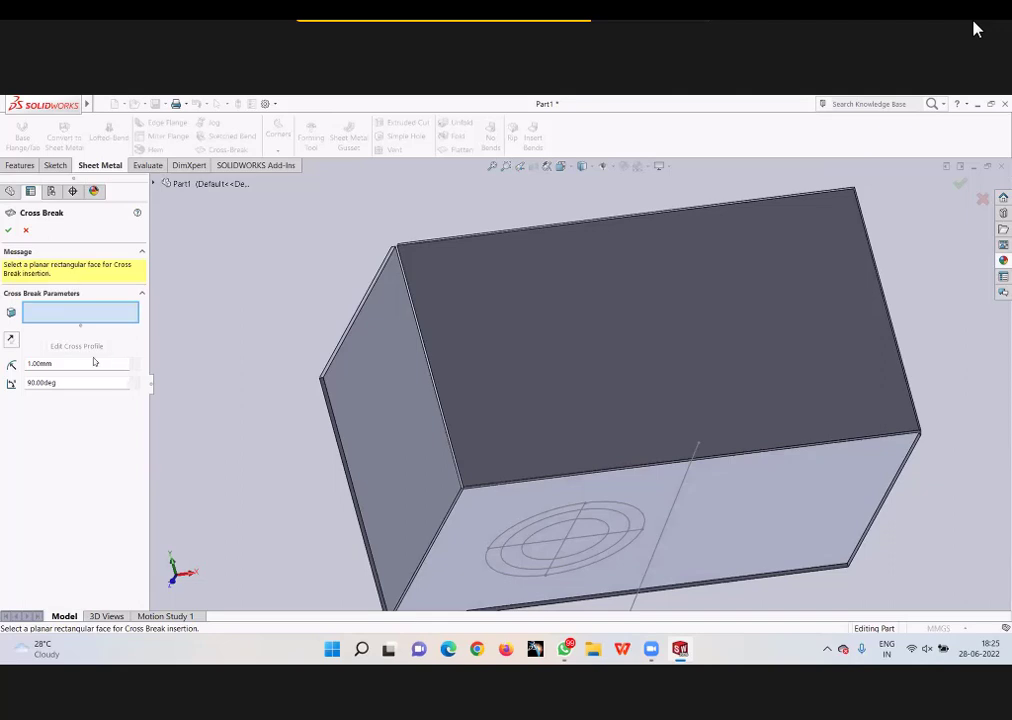
pyautogui.click(591, 333)
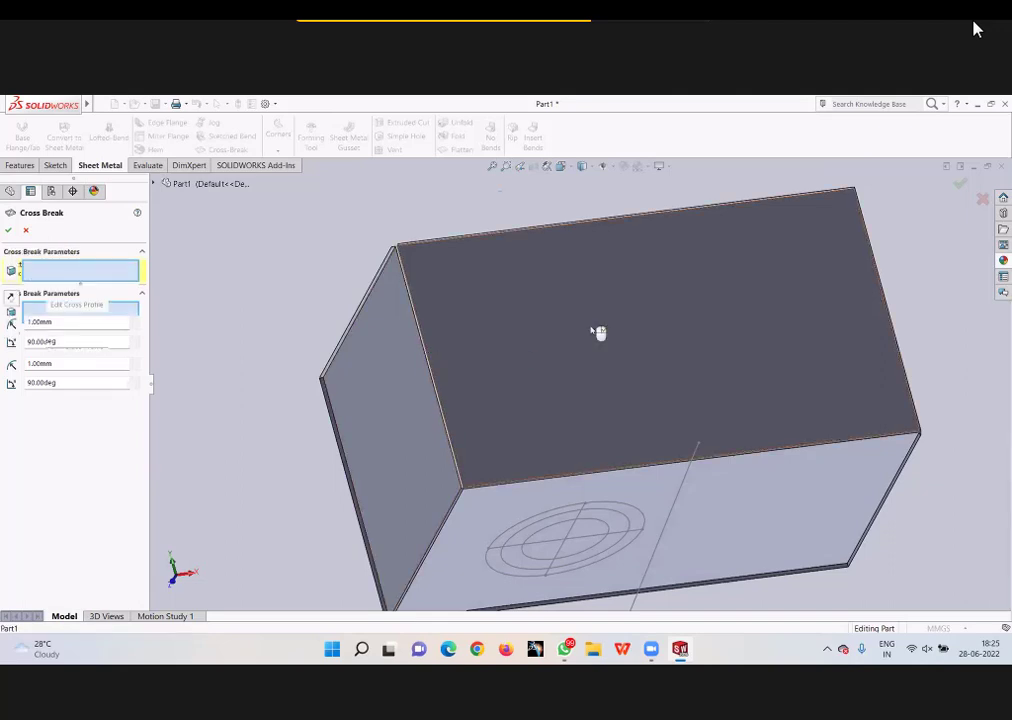
pyautogui.doubleClick(81, 324)
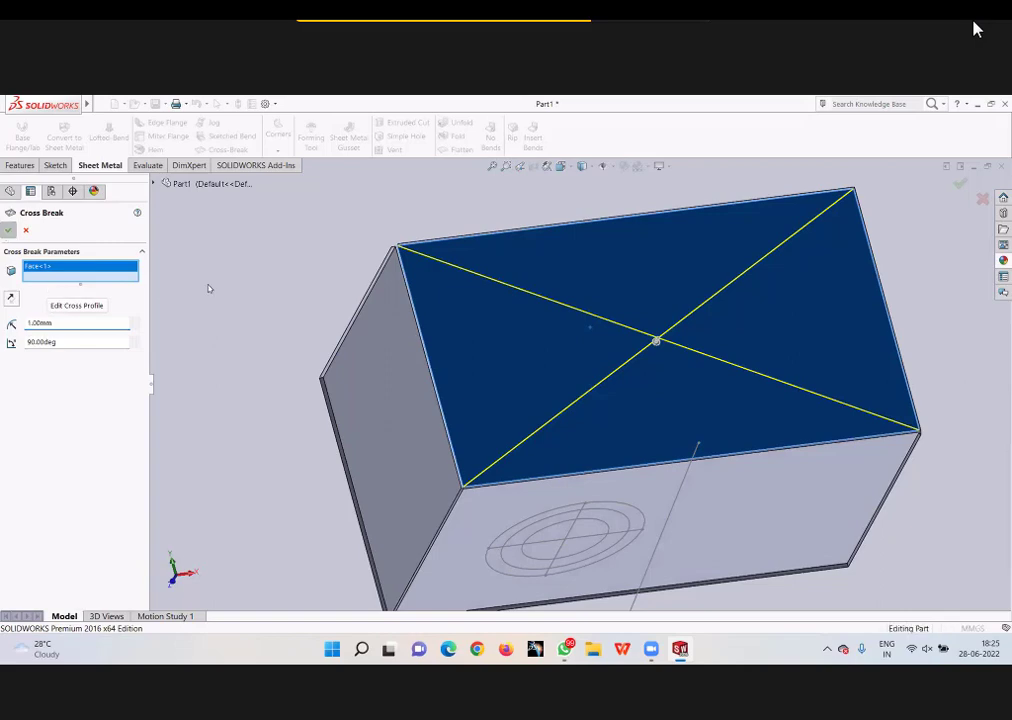
pyautogui.click(8, 232)
pyautogui.moveTo(601, 400)
pyautogui.mouseDown(button='middle')
pyautogui.moveTo(580, 400)
pyautogui.moveTo(452, 310)
pyautogui.moveTo(515, 420)
pyautogui.mouseUp(button='middle')
pyautogui.click(522, 352)
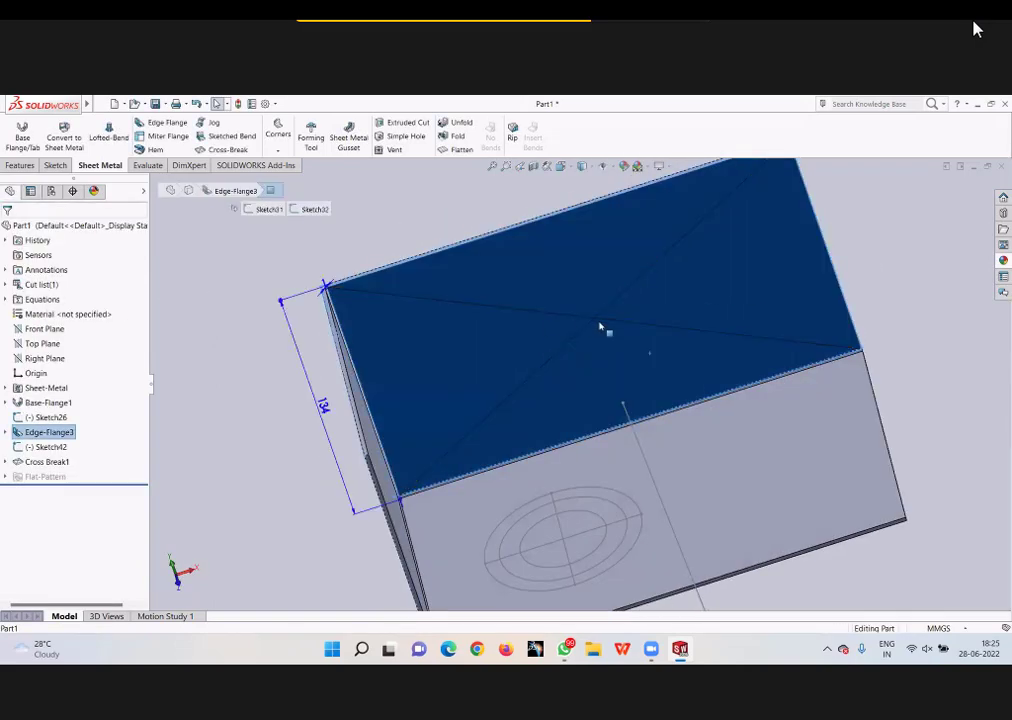
pyautogui.click(166, 451)
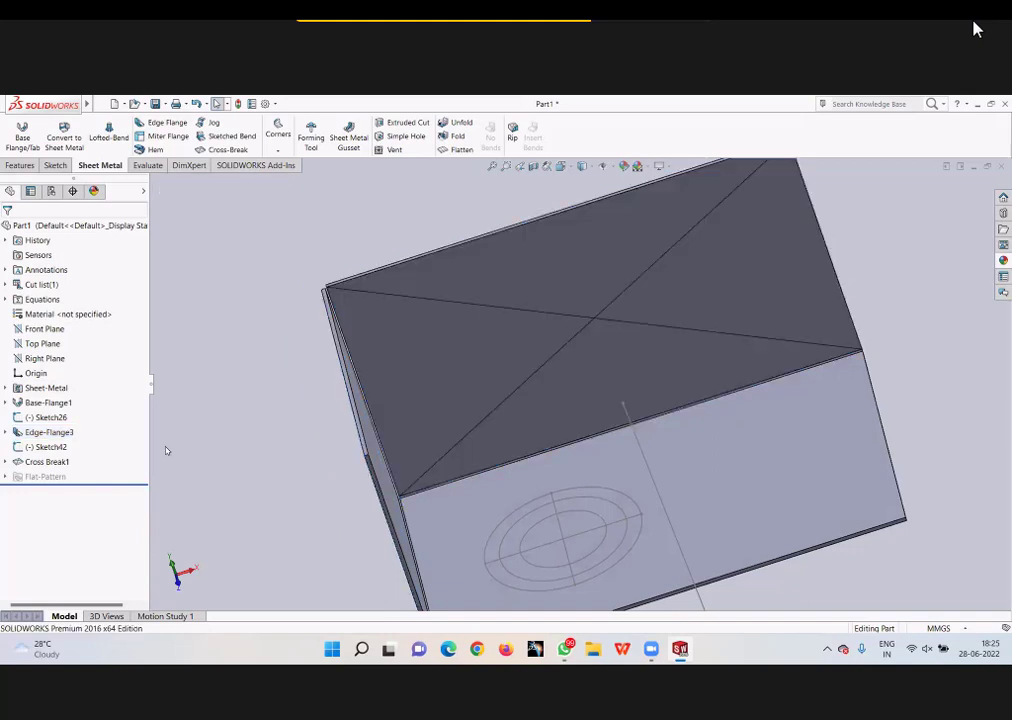
# Step: Delete Cross Break1 together with its sketch, confirming the deletion
pyautogui.click(62, 464)
pyautogui.moveTo(368, 380); pyautogui.dragTo(389, 434, button='middle')
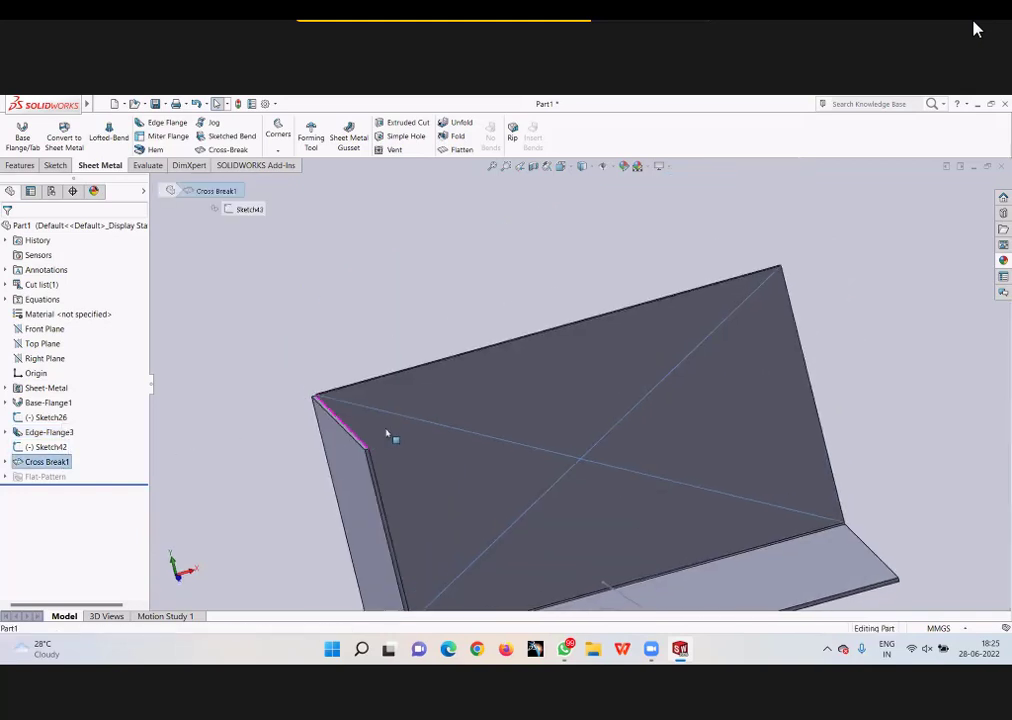
pyautogui.moveTo(334, 355); pyautogui.dragTo(395, 413, button='middle')
pyautogui.moveTo(333, 341)
pyautogui.mouseDown(button='middle')
pyautogui.moveTo(350, 431)
pyautogui.moveTo(373, 407)
pyautogui.moveTo(414, 452)
pyautogui.mouseUp(button='middle')
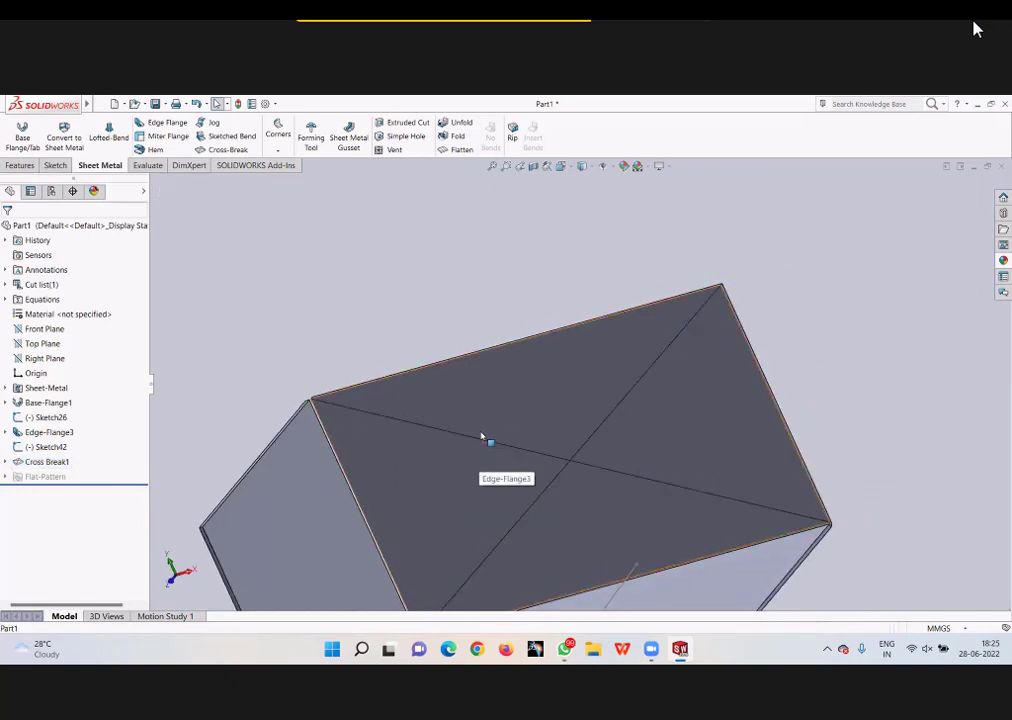
pyautogui.click(63, 462)
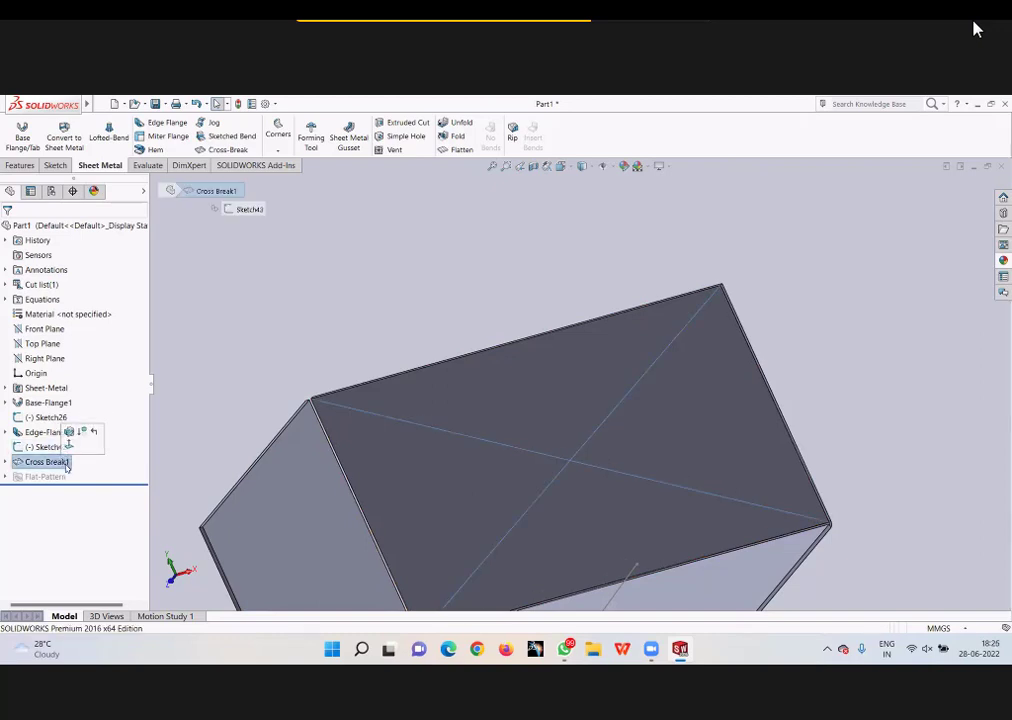
pyautogui.press('Delete')
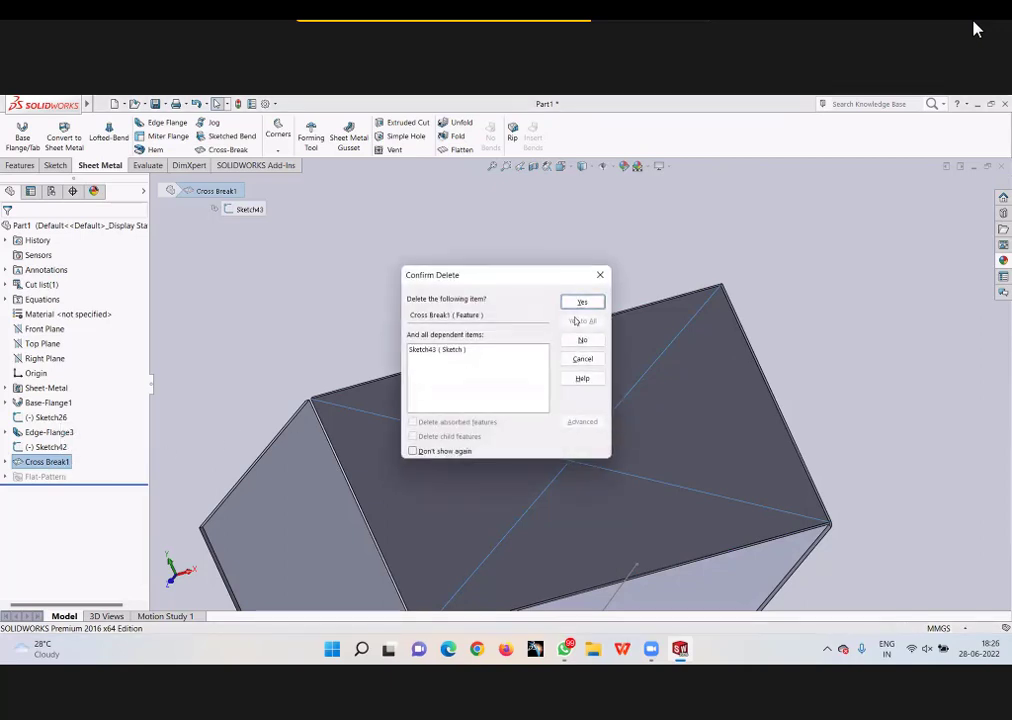
pyautogui.click(582, 302)
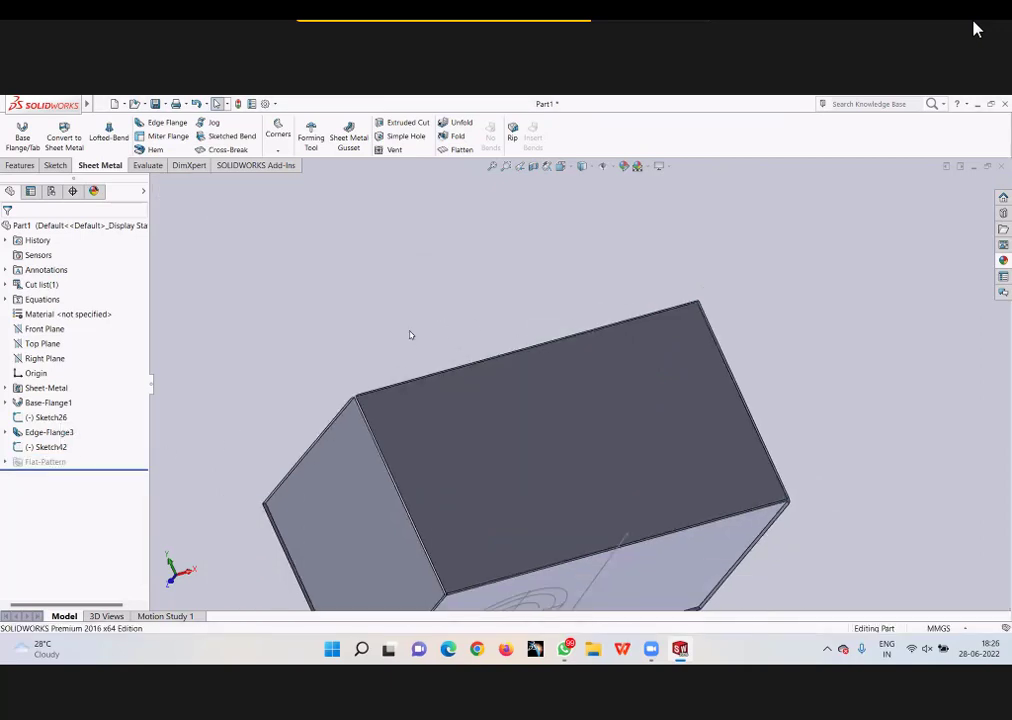
pyautogui.scroll(3, 410, 335)
pyautogui.moveTo(517, 400); pyautogui.dragTo(513, 411, button='middle')
pyautogui.scroll(-4, 513, 411)
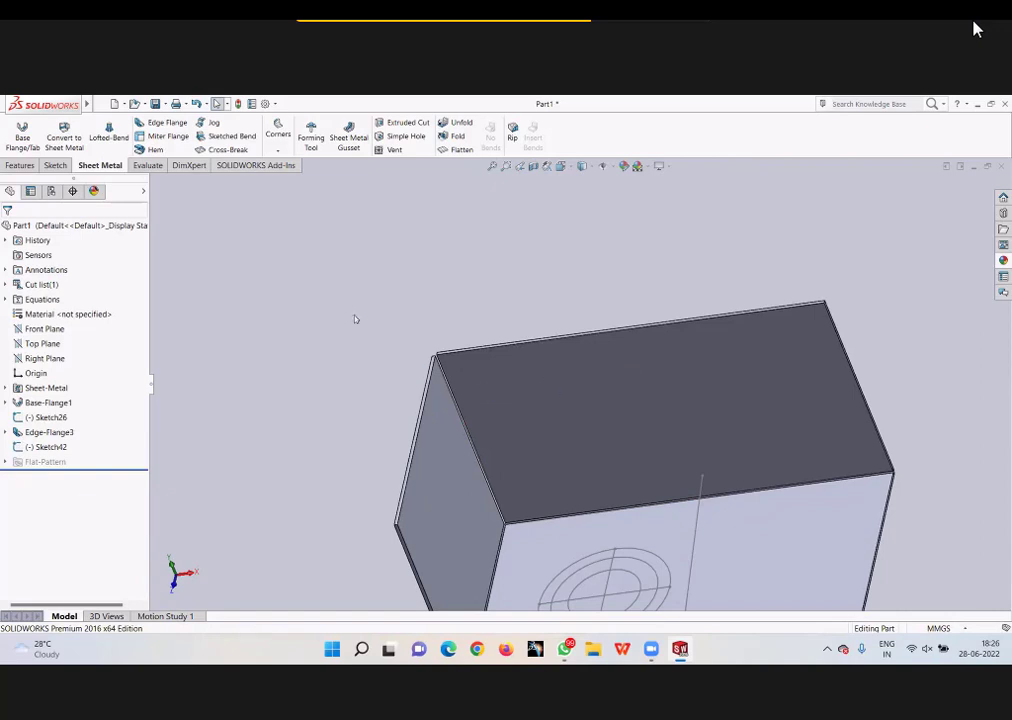
pyautogui.scroll(-2, 668, 413)
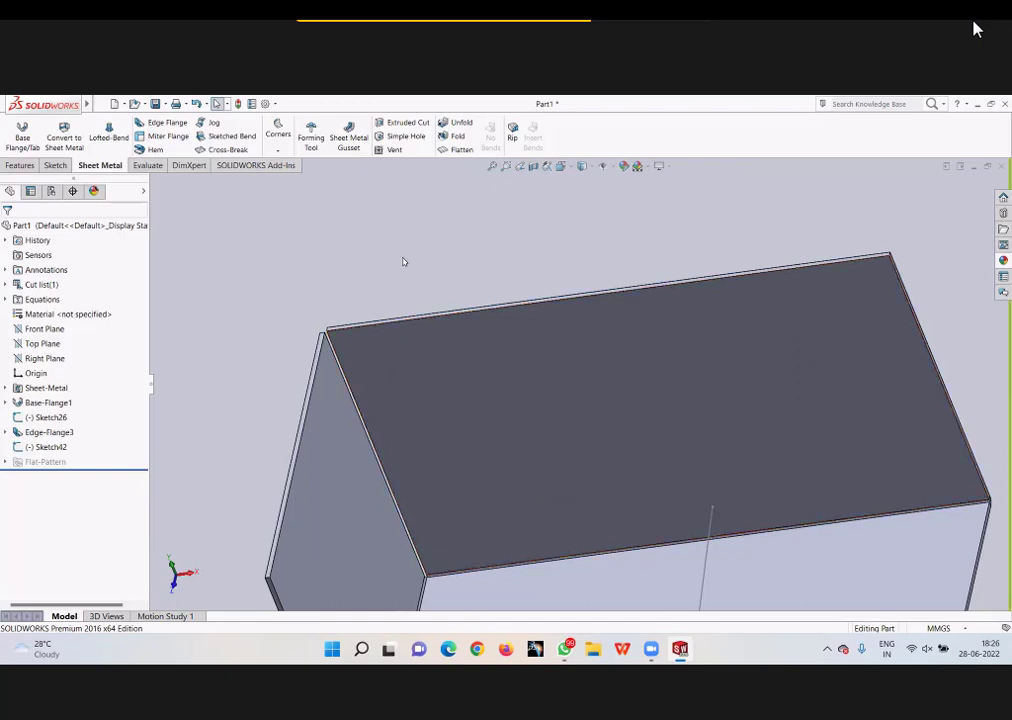
pyautogui.moveTo(461, 227)
pyautogui.mouseDown(button='middle')
pyautogui.moveTo(443, 262)
pyautogui.moveTo(468, 242)
pyautogui.moveTo(483, 208)
pyautogui.mouseUp(button='middle')
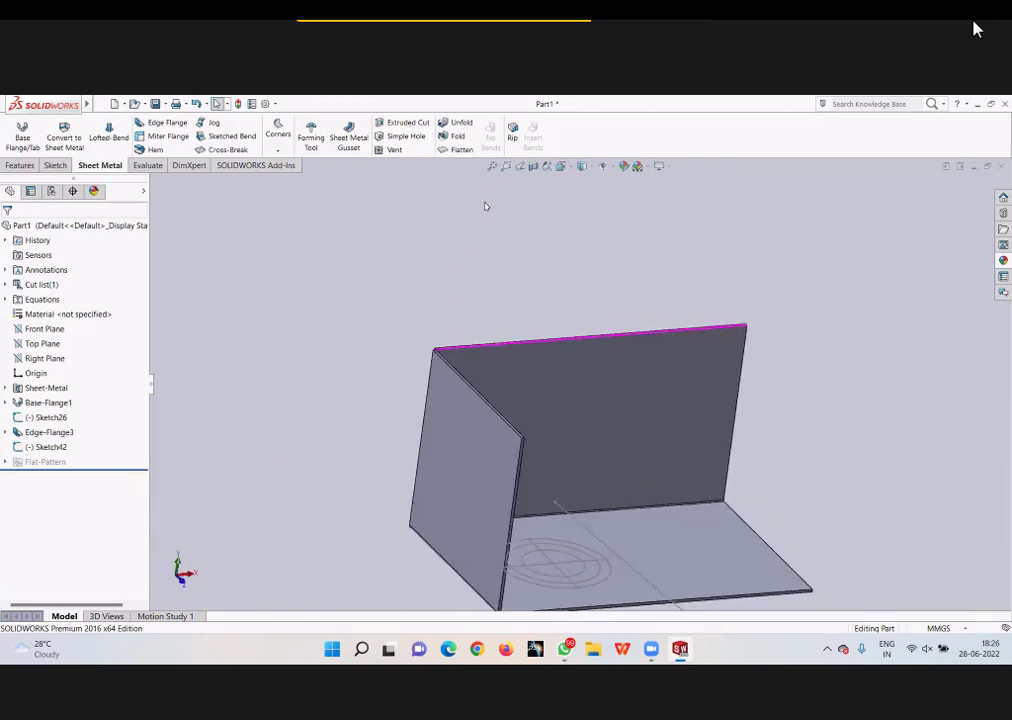
pyautogui.scroll(5, 519, 421)
pyautogui.scroll(-3, 519, 421)
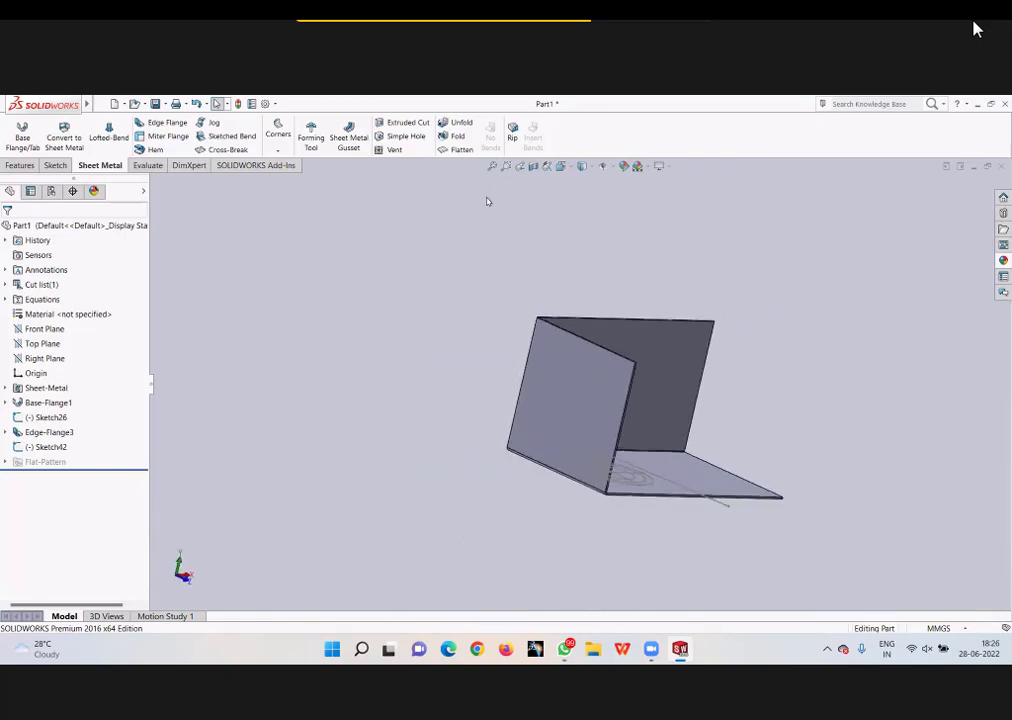
# Step: Unfold the side wall's bend EdgeBend6 with the bottom face as the fixed face
pyautogui.click(460, 122)
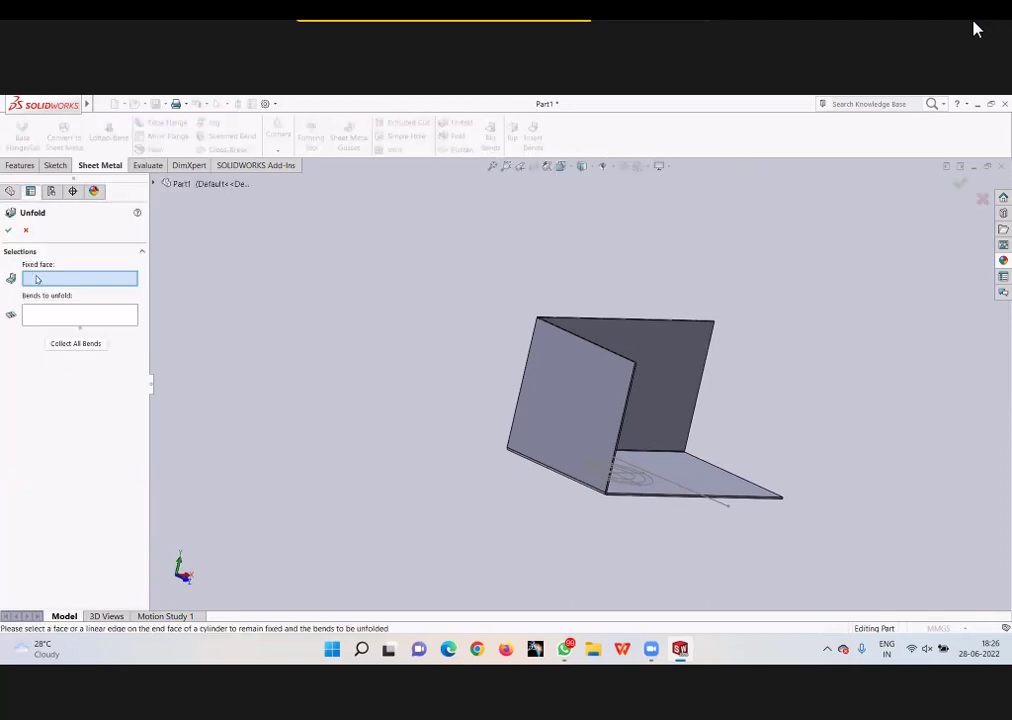
pyautogui.scroll(-3, 760, 517)
pyautogui.moveTo(648, 526); pyautogui.dragTo(678, 460, button='middle')
pyautogui.click(678, 460)
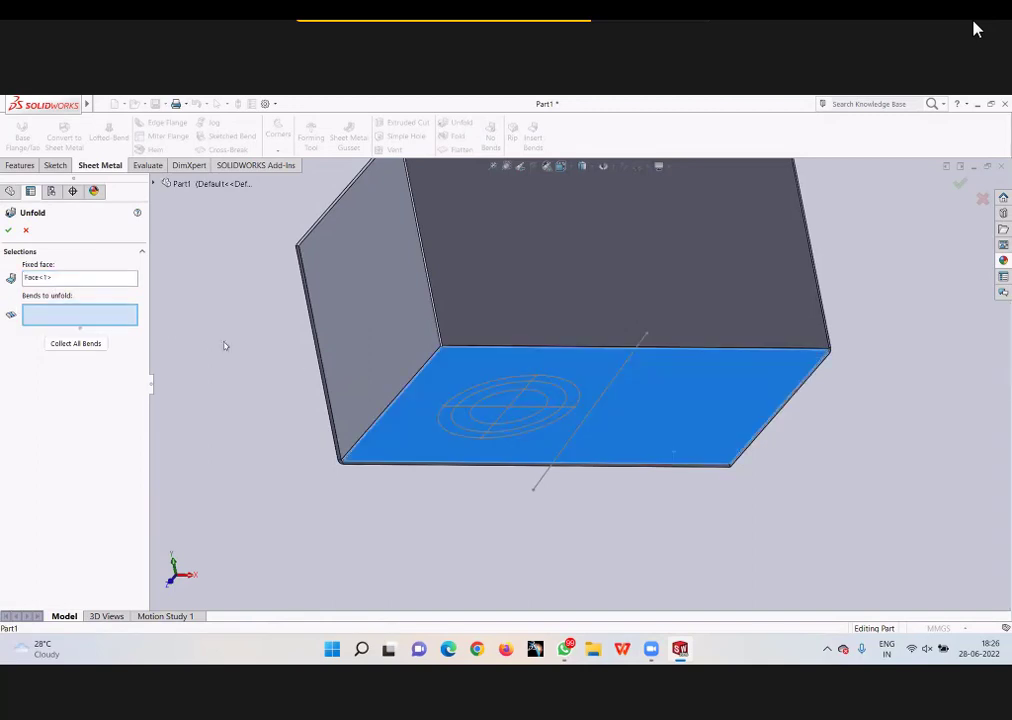
pyautogui.moveTo(318, 316); pyautogui.dragTo(435, 318, button='middle')
pyautogui.click(434, 321)
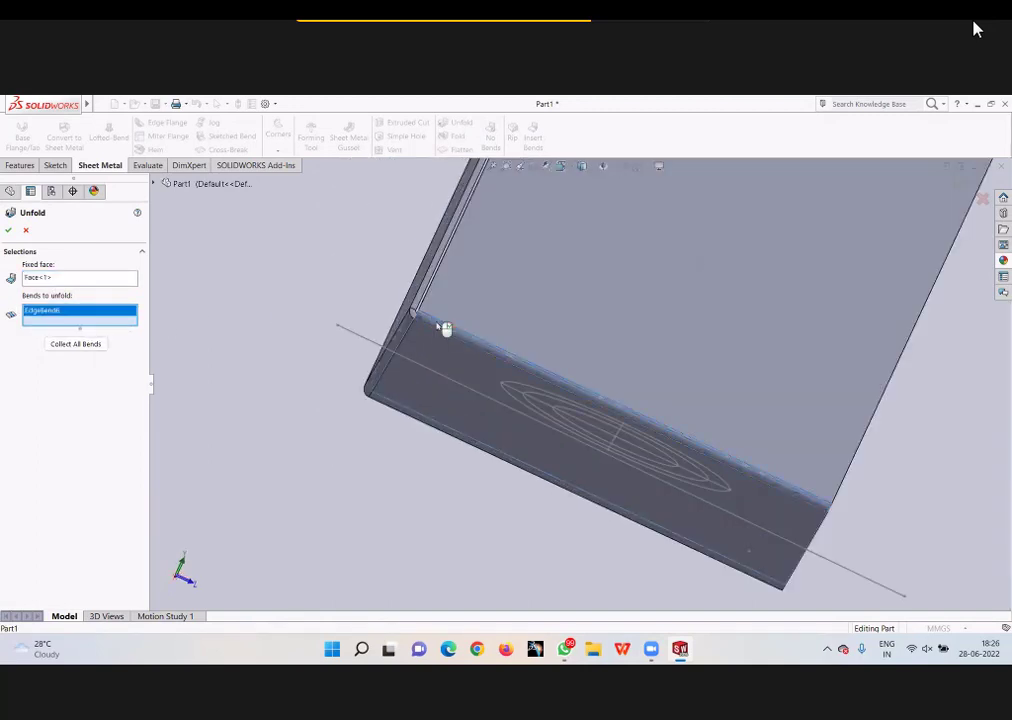
pyautogui.click(8, 230)
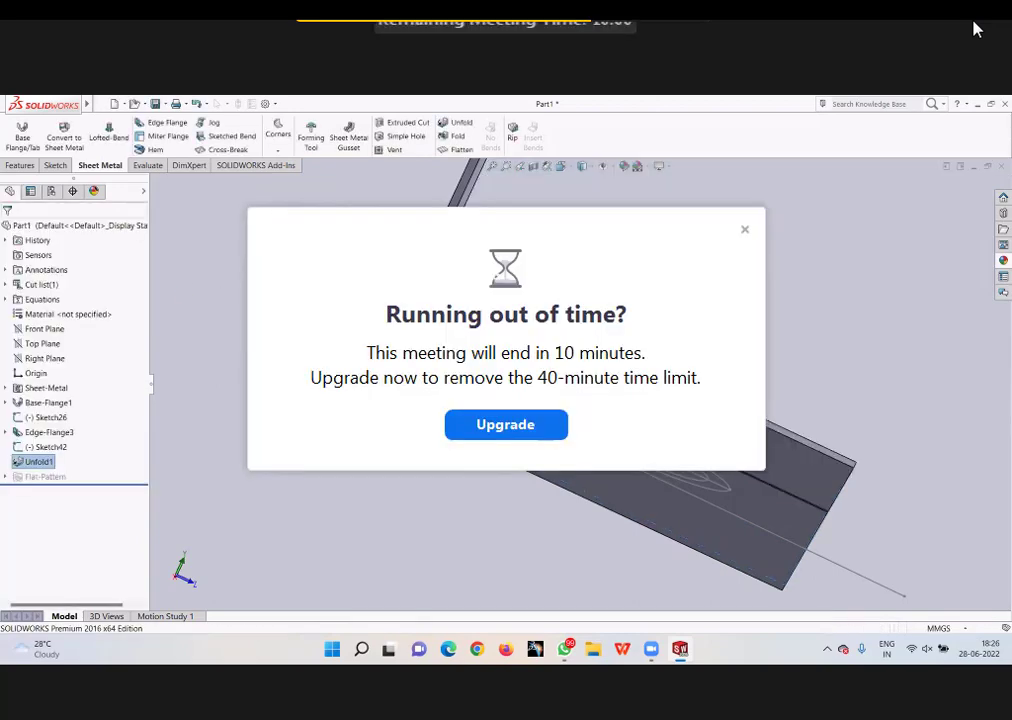
pyautogui.scroll(-3, 765, 384)
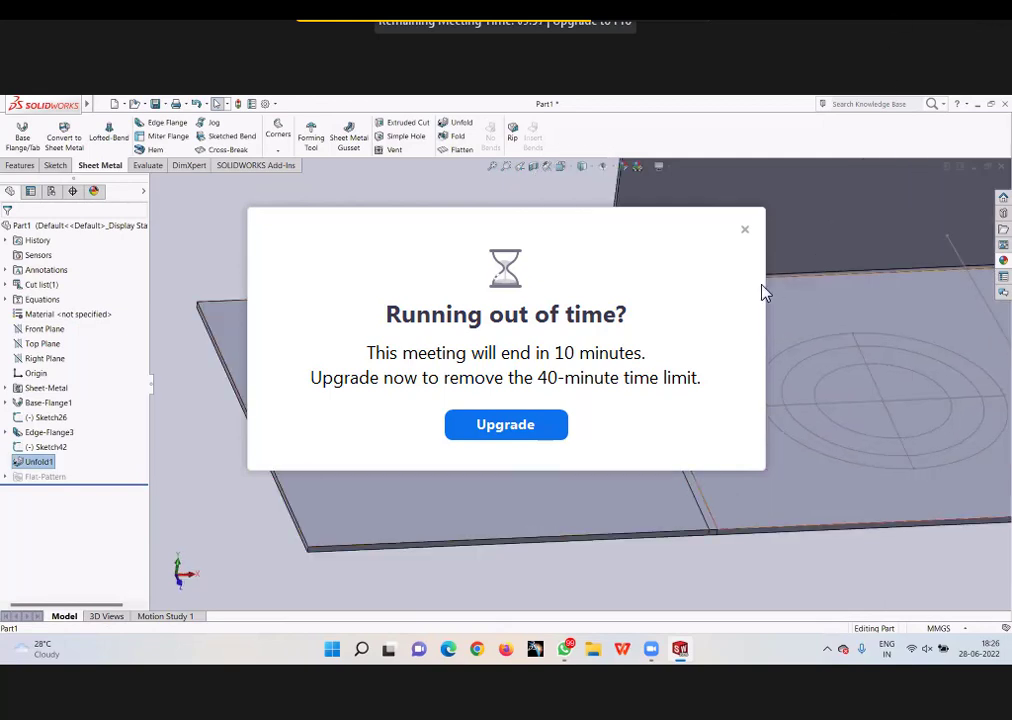
# Step: Dismiss the meeting time-limit notice covering the SOLIDWORKS window
pyautogui.click(745, 231)
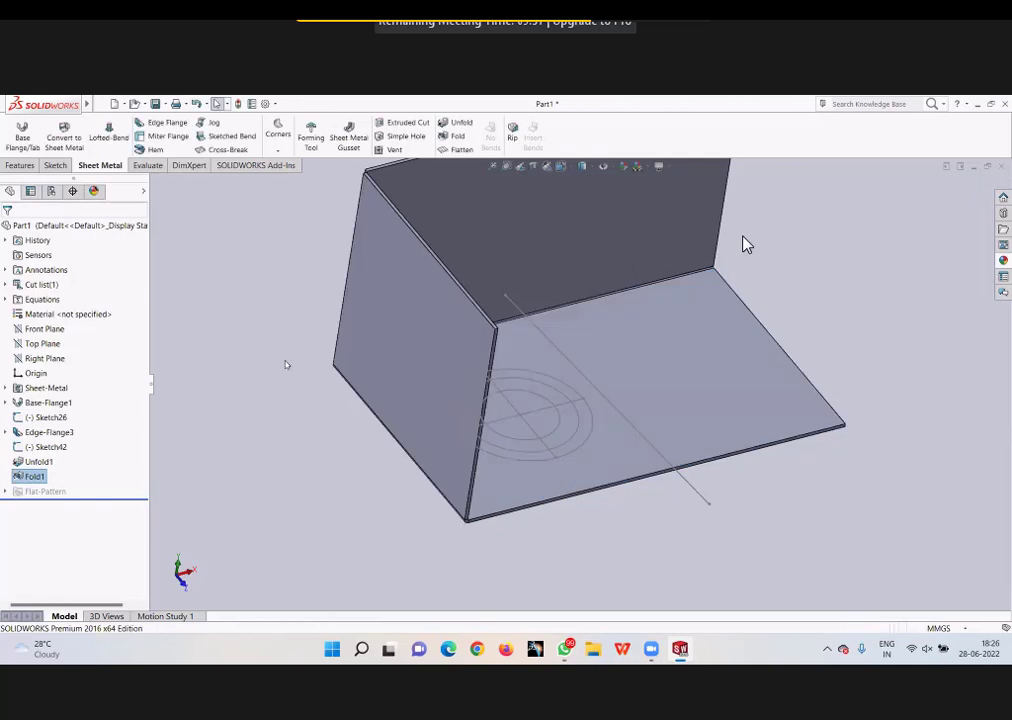
pyautogui.moveTo(287, 361)
pyautogui.mouseDown(button='middle')
pyautogui.moveTo(300, 380)
pyautogui.moveTo(271, 400)
pyautogui.mouseUp(button='middle')
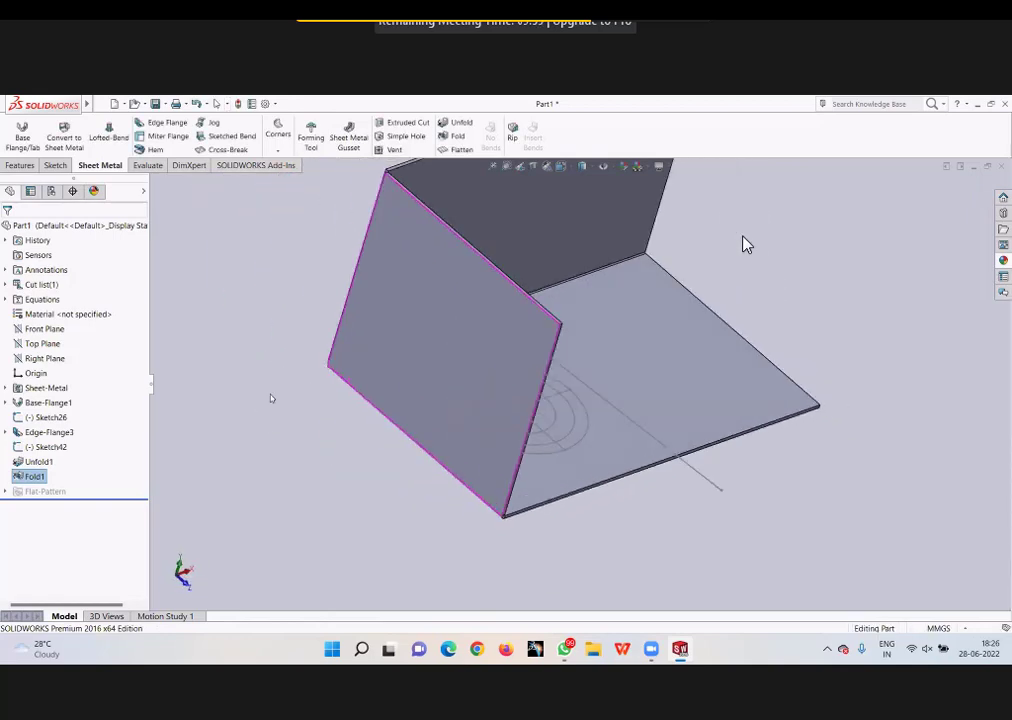
pyautogui.scroll(3, 258, 398)
pyautogui.scroll(-3, 571, 291)
pyautogui.moveTo(540, 270); pyautogui.dragTo(412, 196, button='middle')
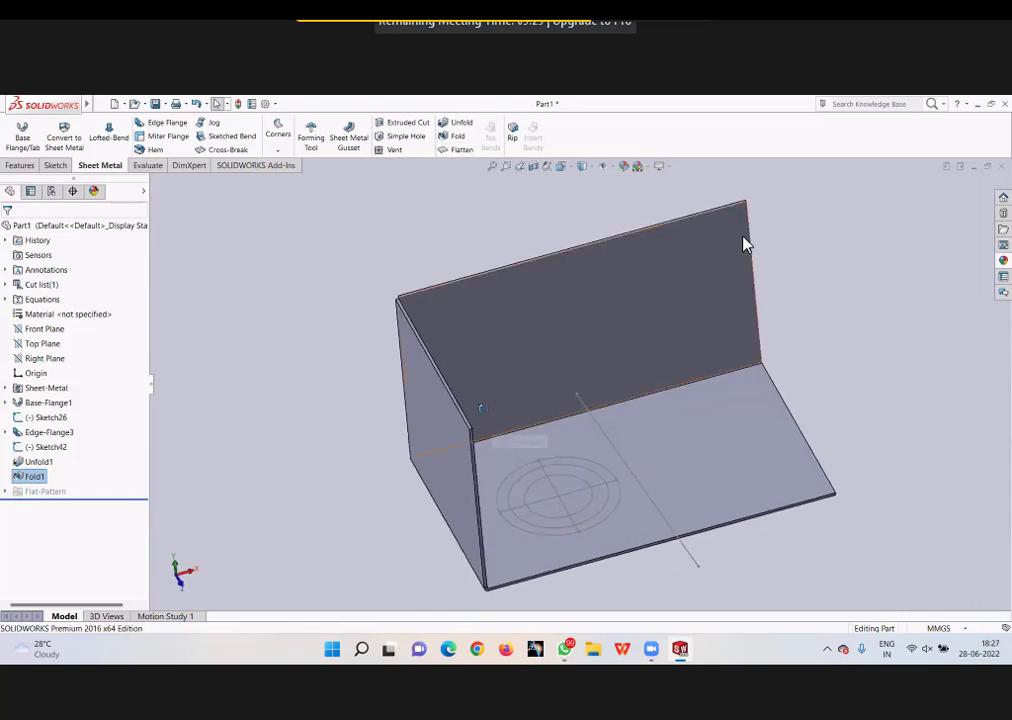
pyautogui.moveTo(479, 411)
pyautogui.mouseDown(button='middle')
pyautogui.moveTo(477, 217)
pyautogui.moveTo(461, 167)
pyautogui.mouseUp(button='middle')
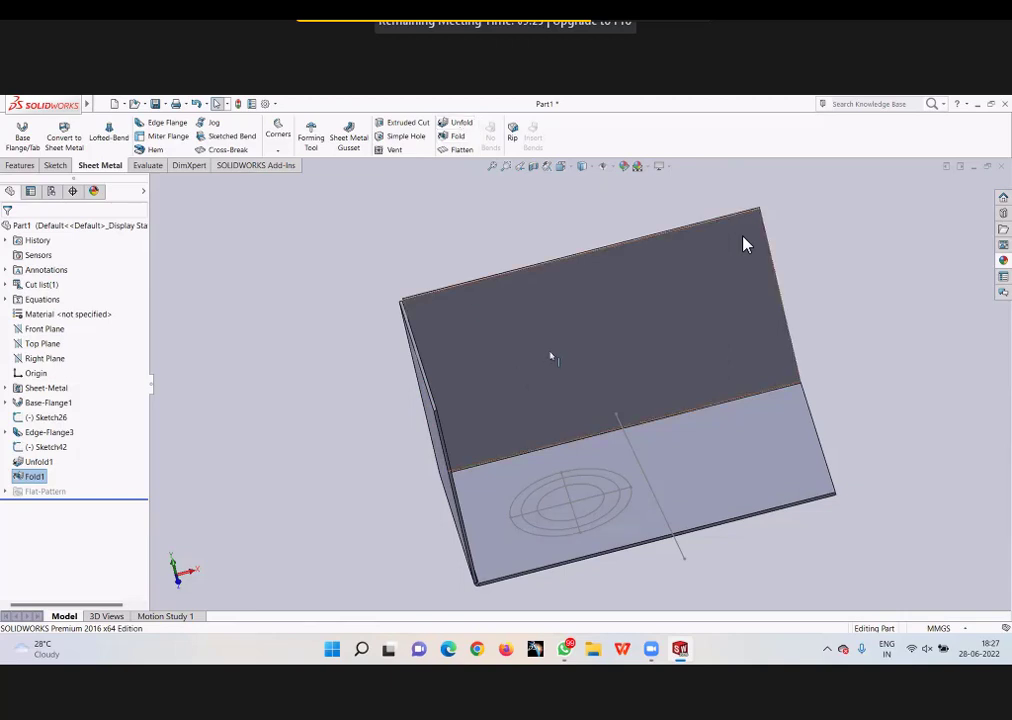
pyautogui.moveTo(624, 370); pyautogui.dragTo(650, 408, button='middle')
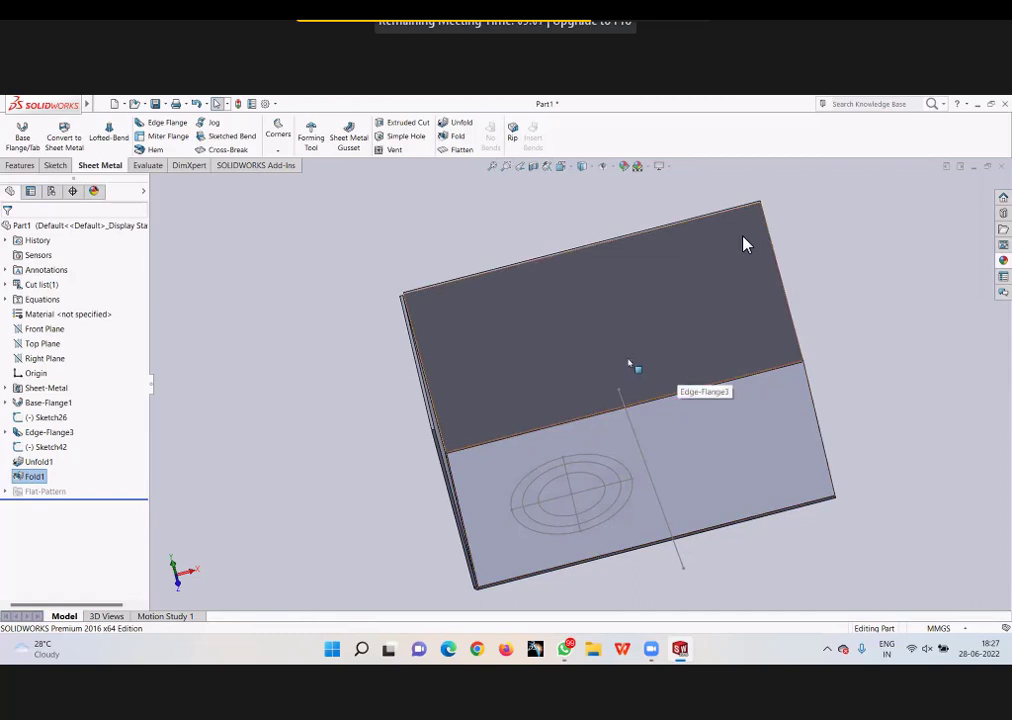
pyautogui.moveTo(363, 287)
pyautogui.mouseDown(button='middle')
pyautogui.moveTo(422, 321)
pyautogui.moveTo(352, 350)
pyautogui.moveTo(386, 391)
pyautogui.moveTo(461, 416)
pyautogui.moveTo(377, 346)
pyautogui.moveTo(429, 368)
pyautogui.moveTo(451, 165)
pyautogui.mouseUp(button='middle')
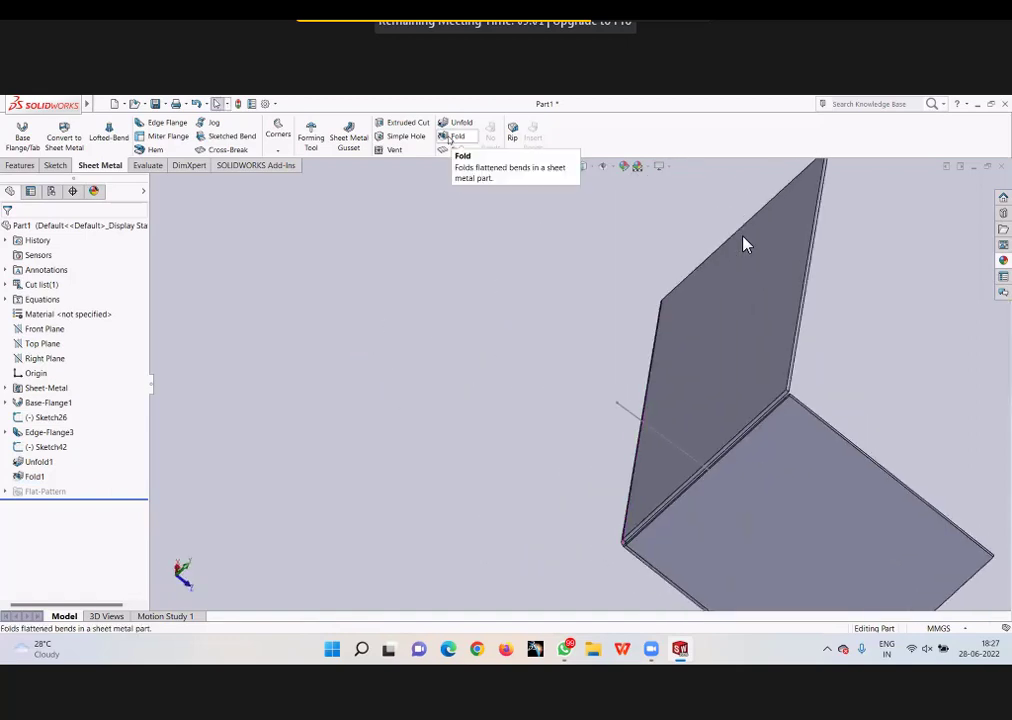
pyautogui.click(35, 476)
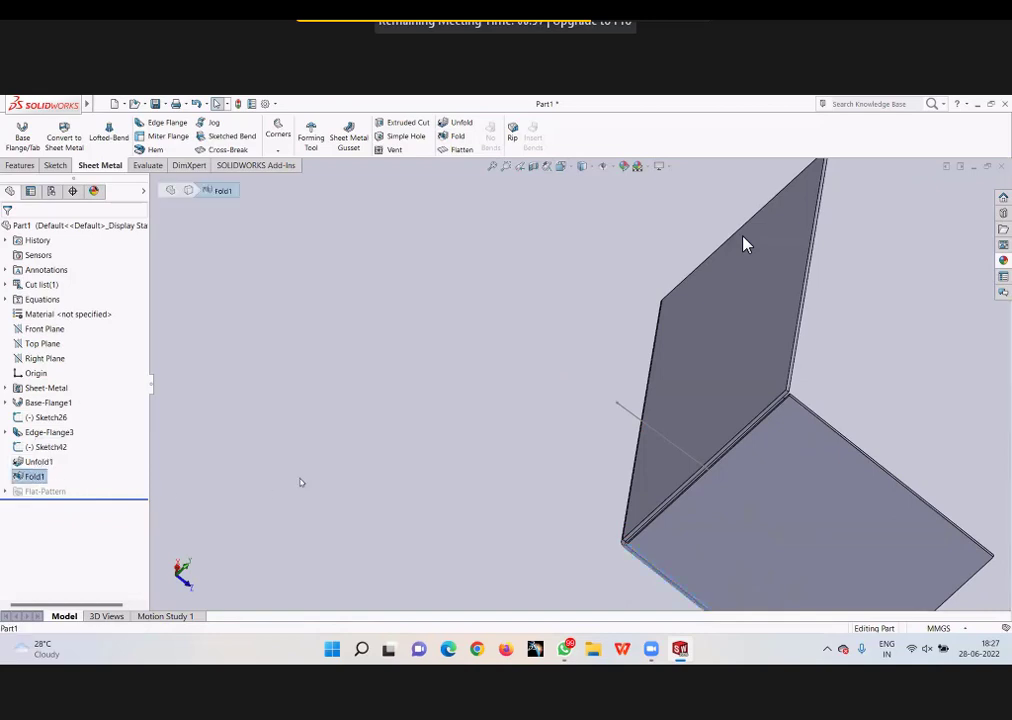
pyautogui.moveTo(298, 481); pyautogui.dragTo(651, 463, button='middle')
pyautogui.click(512, 432)
pyautogui.hotkey('ctrl', '7')
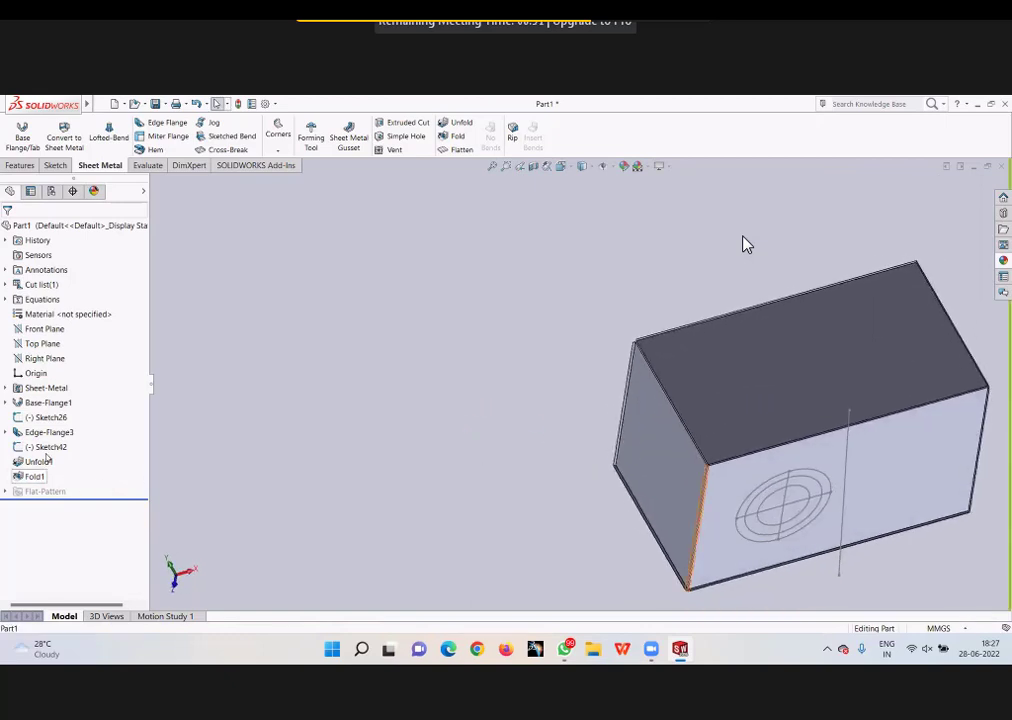
pyautogui.click(36, 477)
pyautogui.click(43, 452)
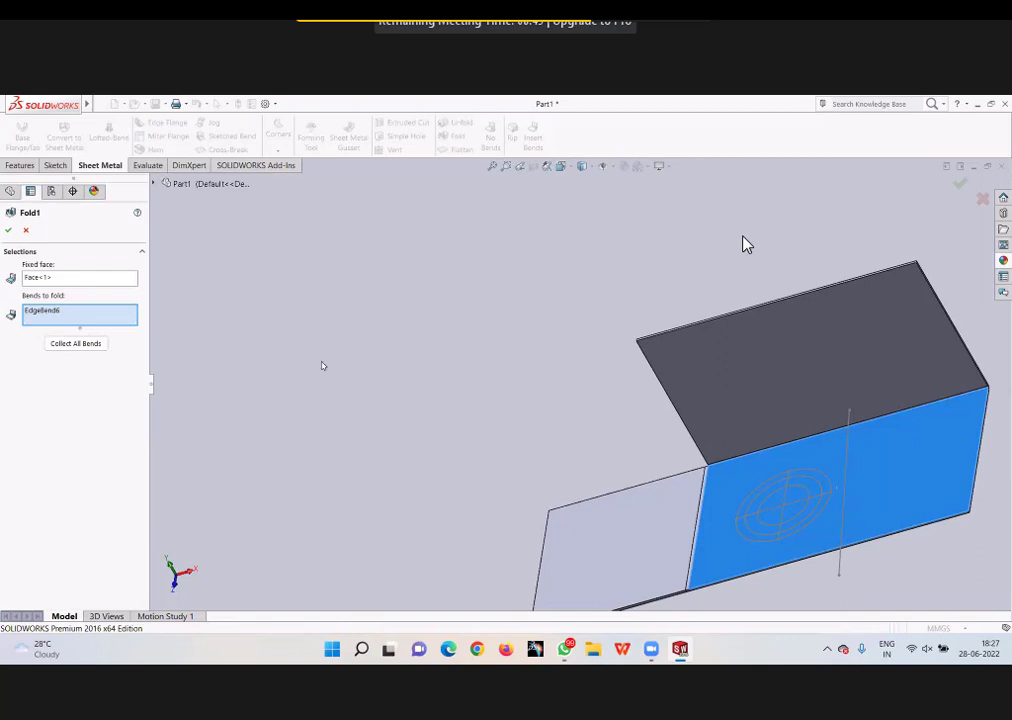
pyautogui.click(61, 280)
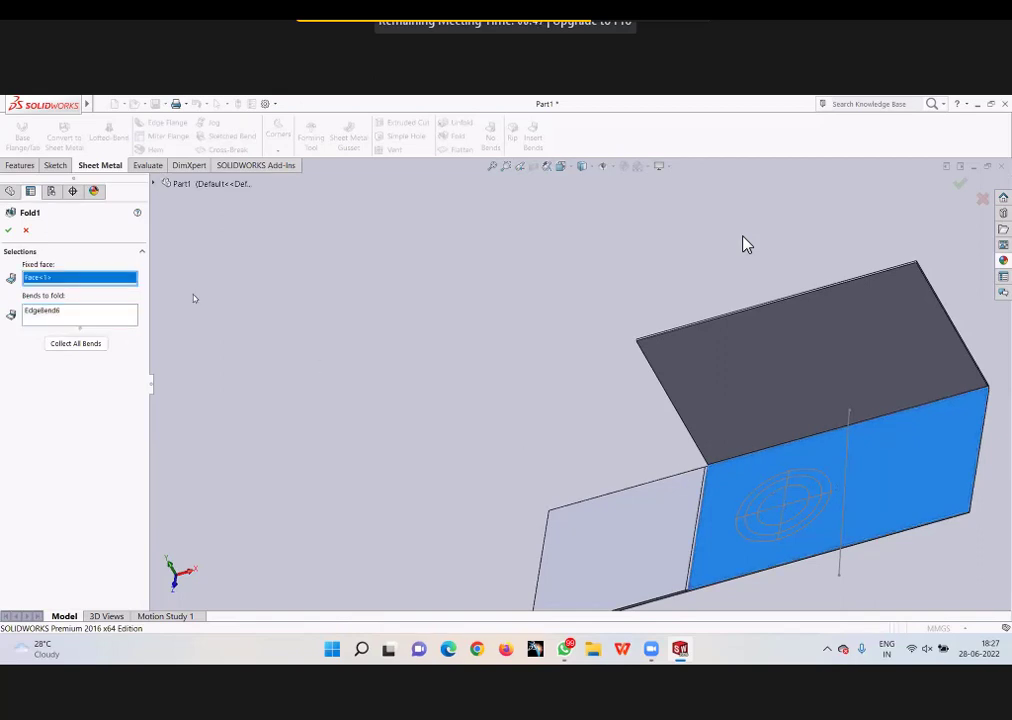
pyautogui.click(78, 315)
pyautogui.scroll(-2, 706, 484)
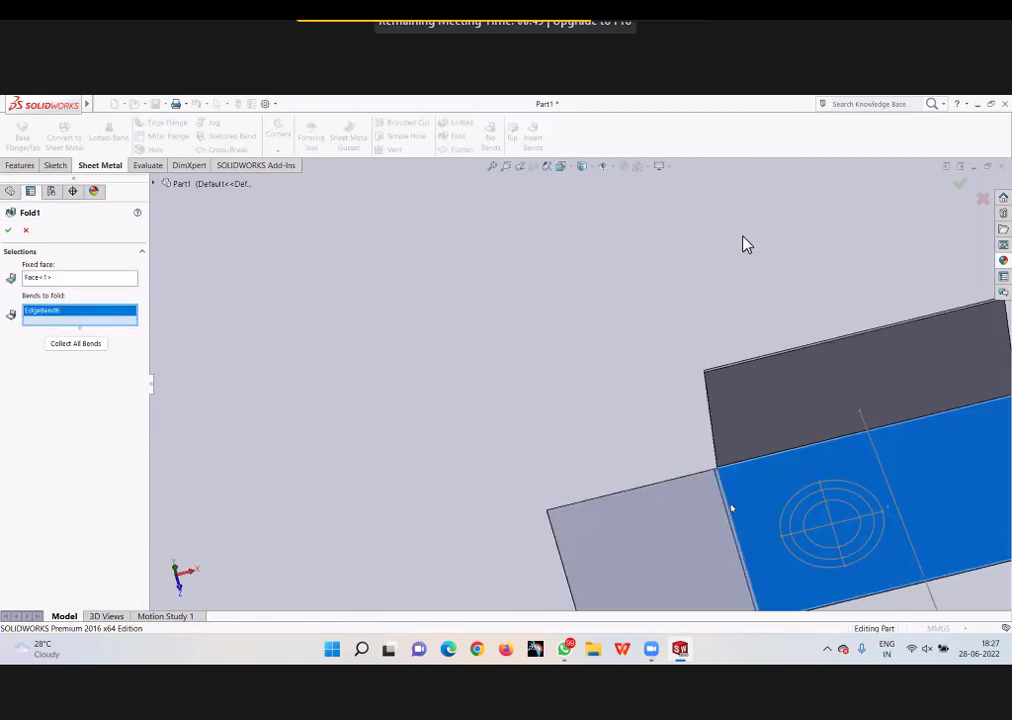
pyautogui.scroll(-1, 706, 484)
pyautogui.scroll(-1, 706, 484)
pyautogui.scroll(-1, 664, 420)
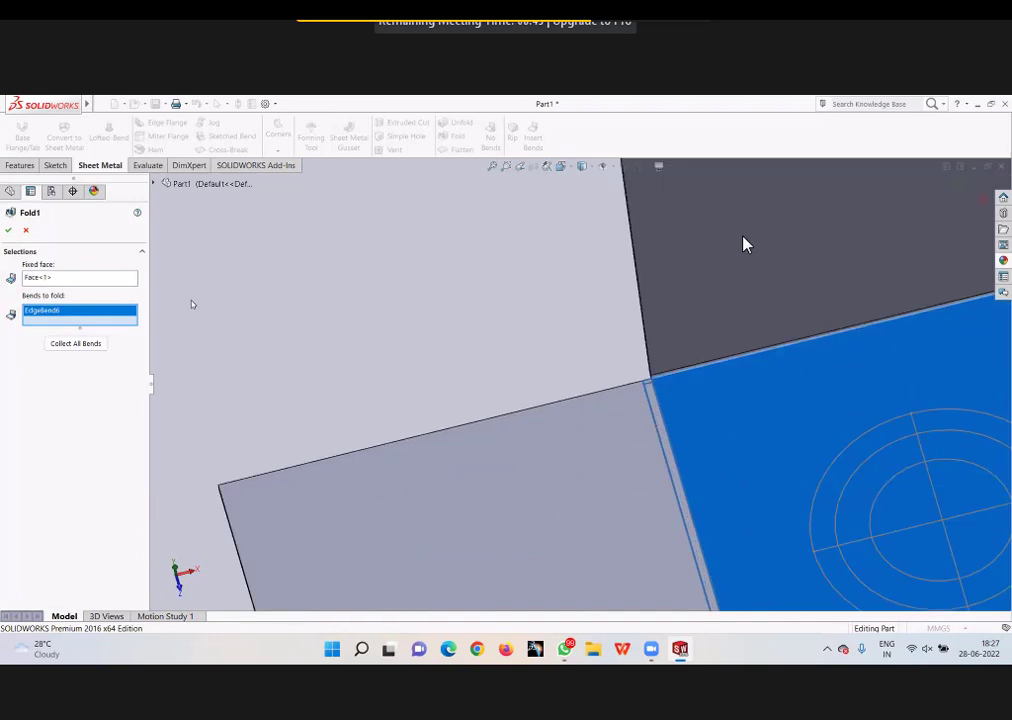
pyautogui.click(8, 231)
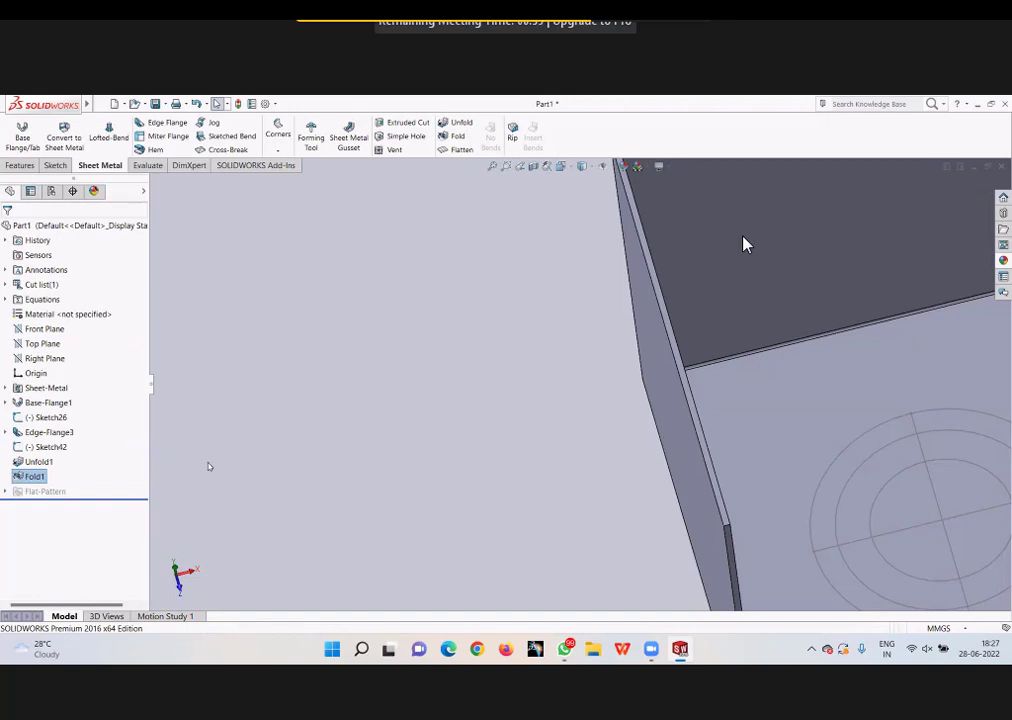
# Step: Delete Fold1 and then Unfold1 from the feature tree, confirming each deletion with Yes
pyautogui.press('Delete')
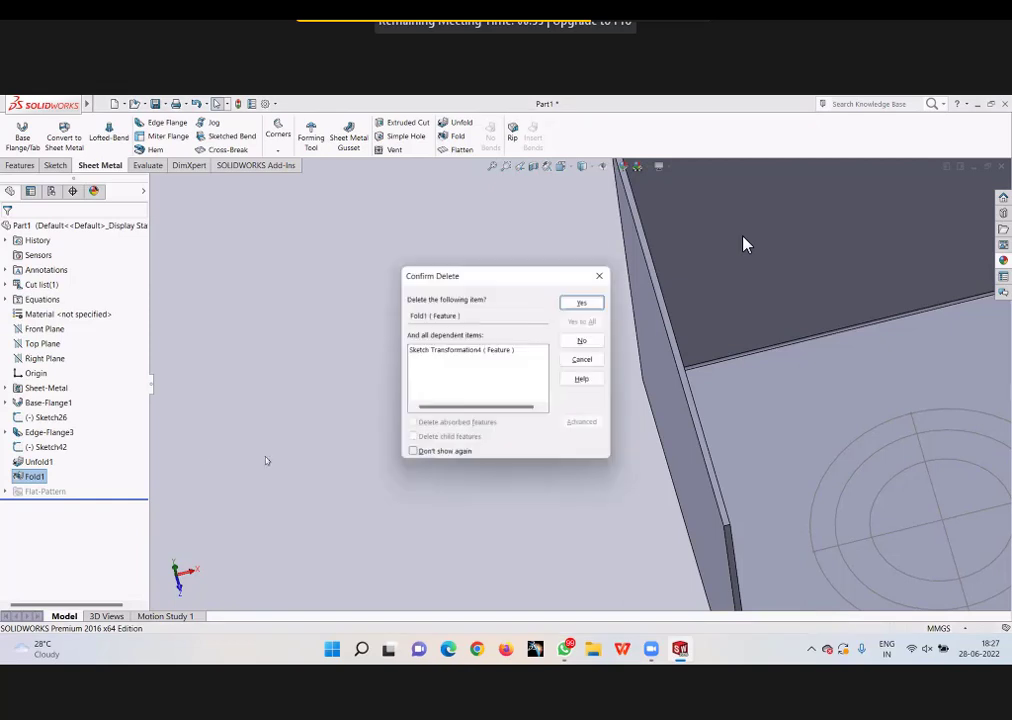
pyautogui.click(583, 304)
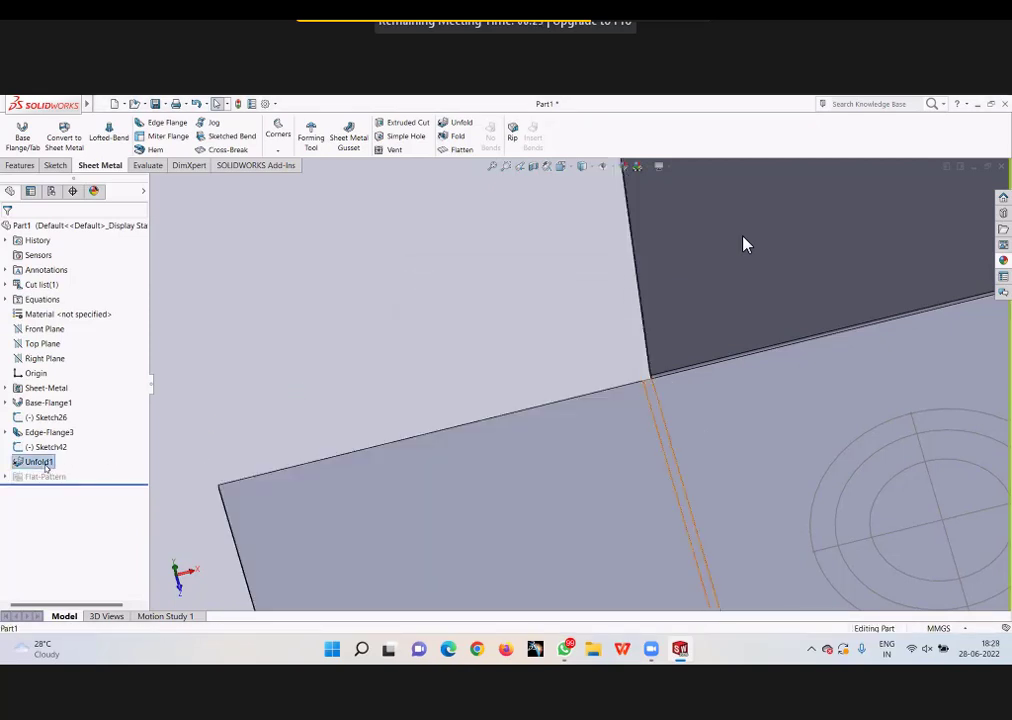
pyautogui.click(40, 462)
pyautogui.press('Delete')
pyautogui.click(583, 302)
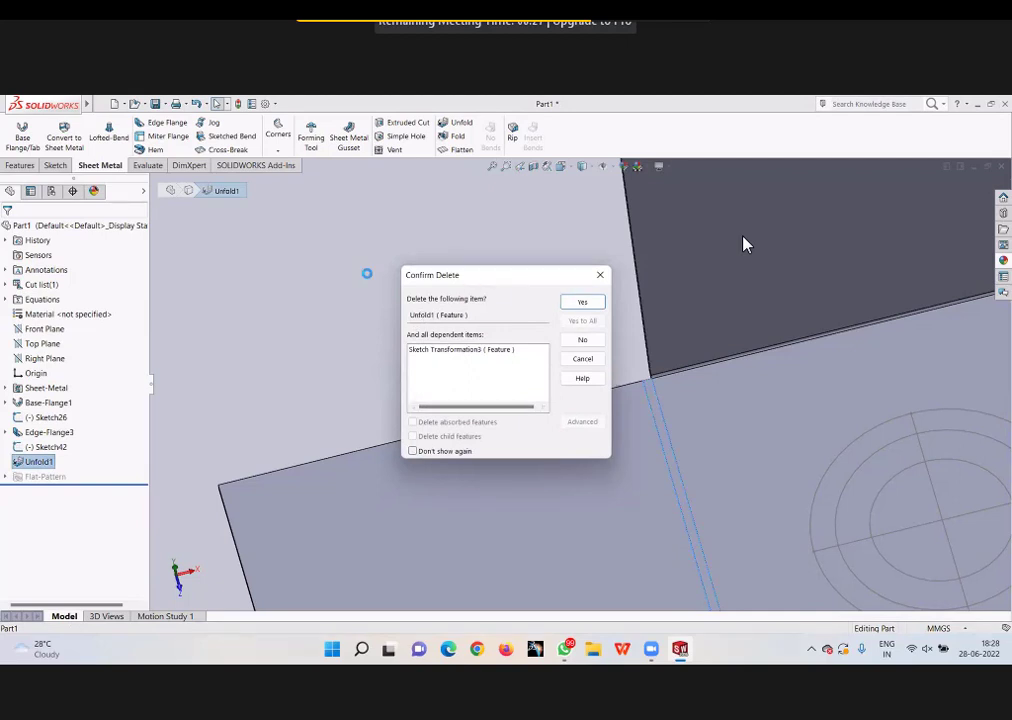
# Step: Bring the Sheet Metal commands back up in the CommandManager
pyautogui.scroll(5, 745, 244)
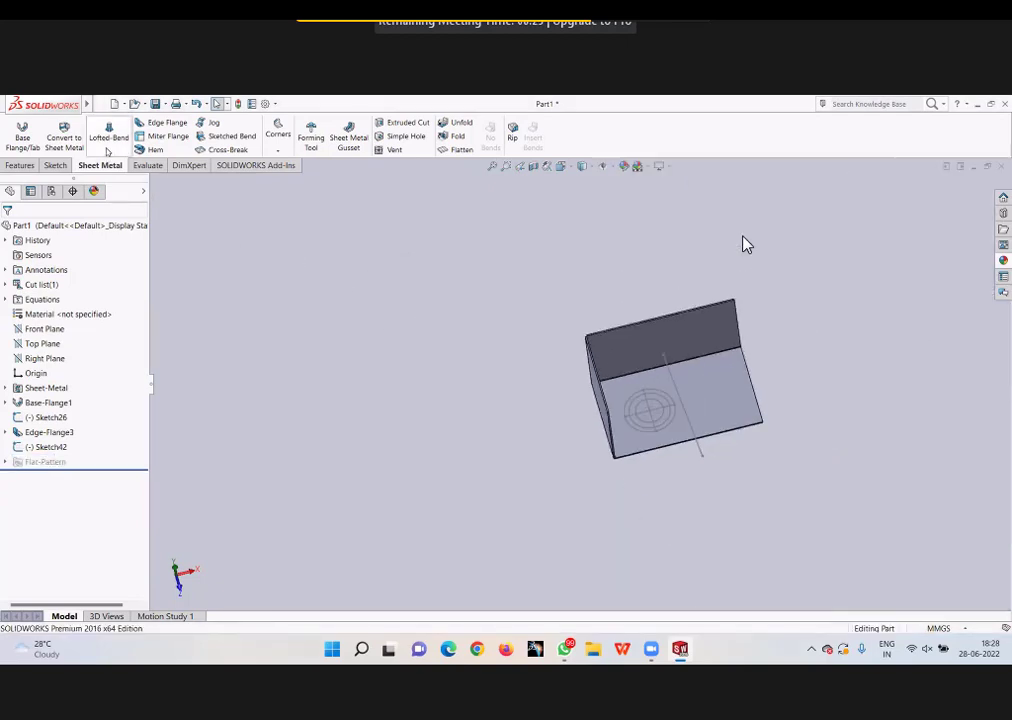
pyautogui.click(280, 149)
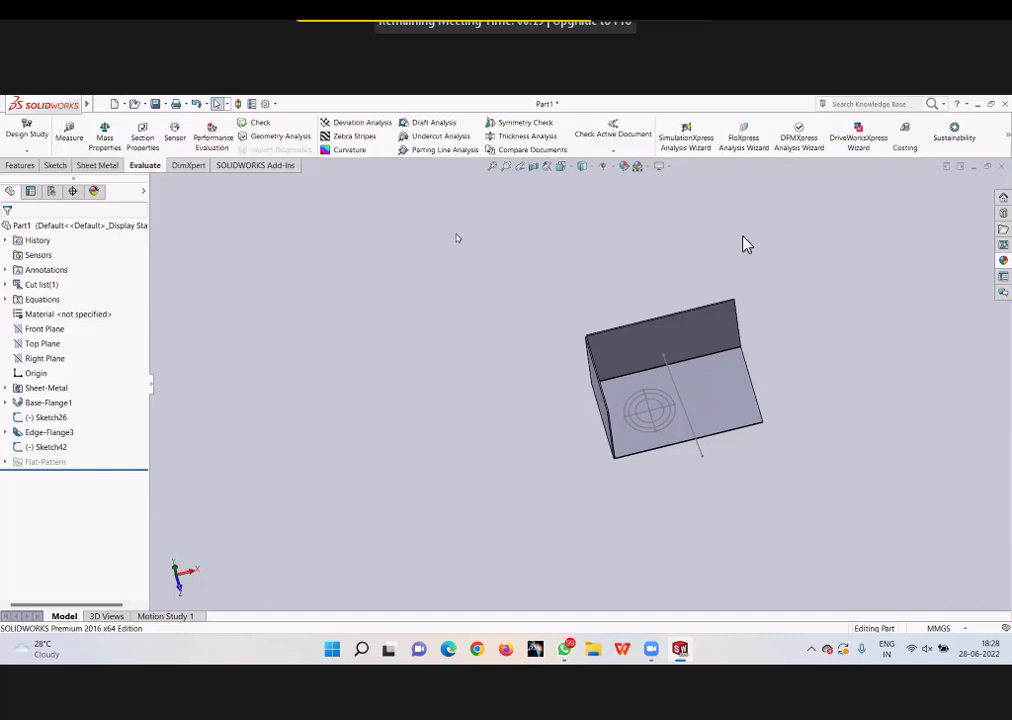
pyautogui.click(188, 165)
pyautogui.click(100, 165)
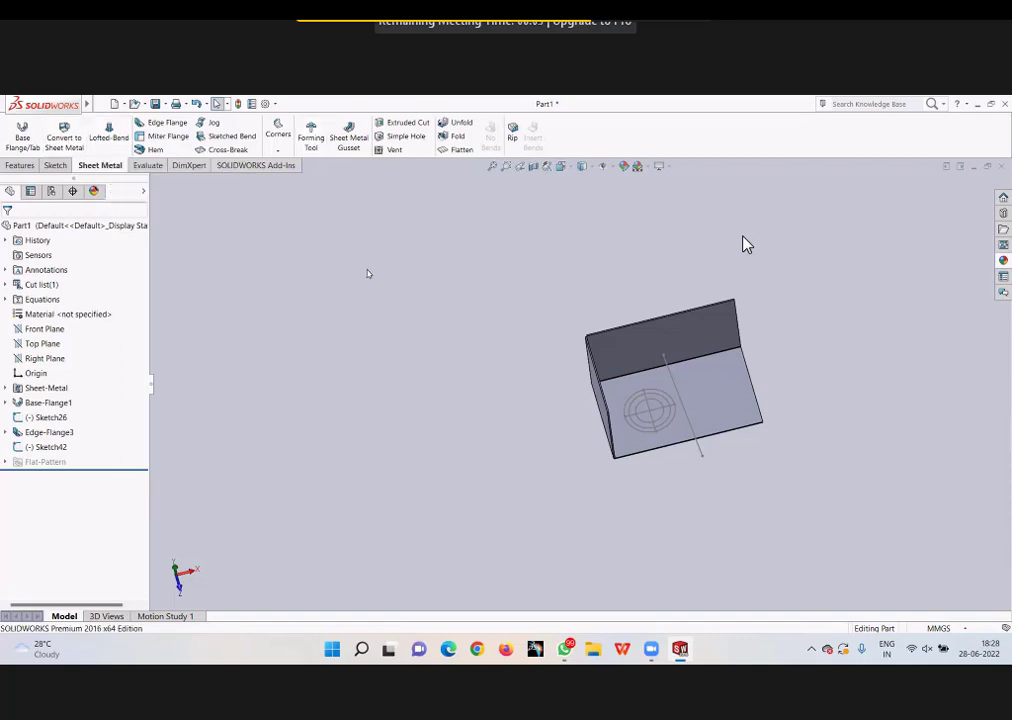
# Step: Drag single rib from Design Library forming tools > ribs onto the large face beside the emboss
pyautogui.click(1003, 213)
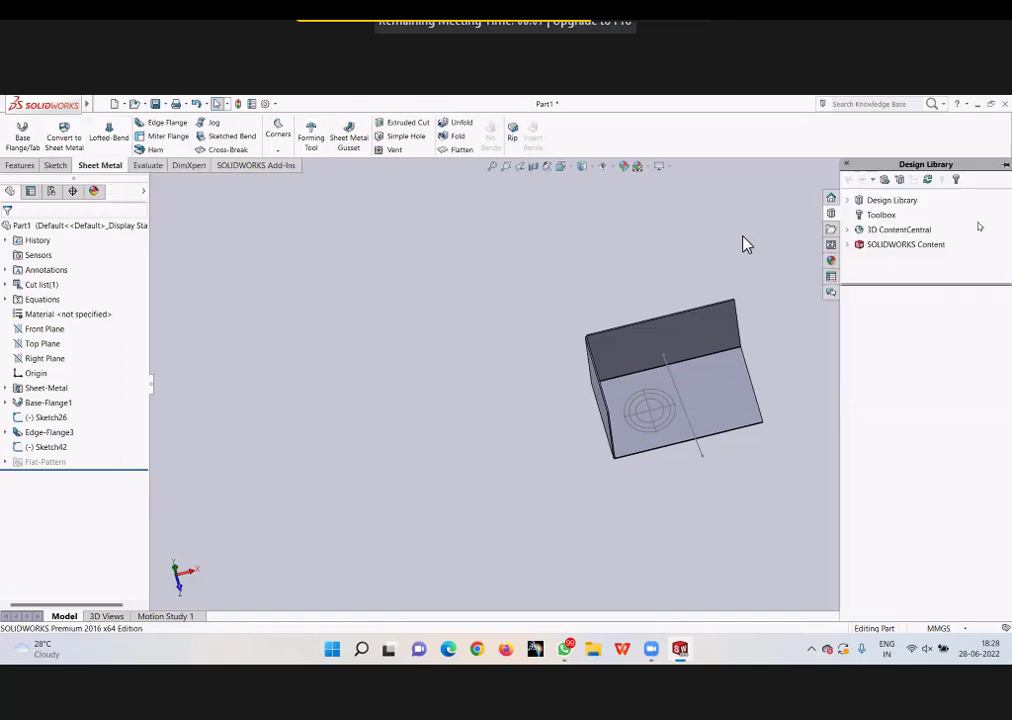
pyautogui.click(890, 200)
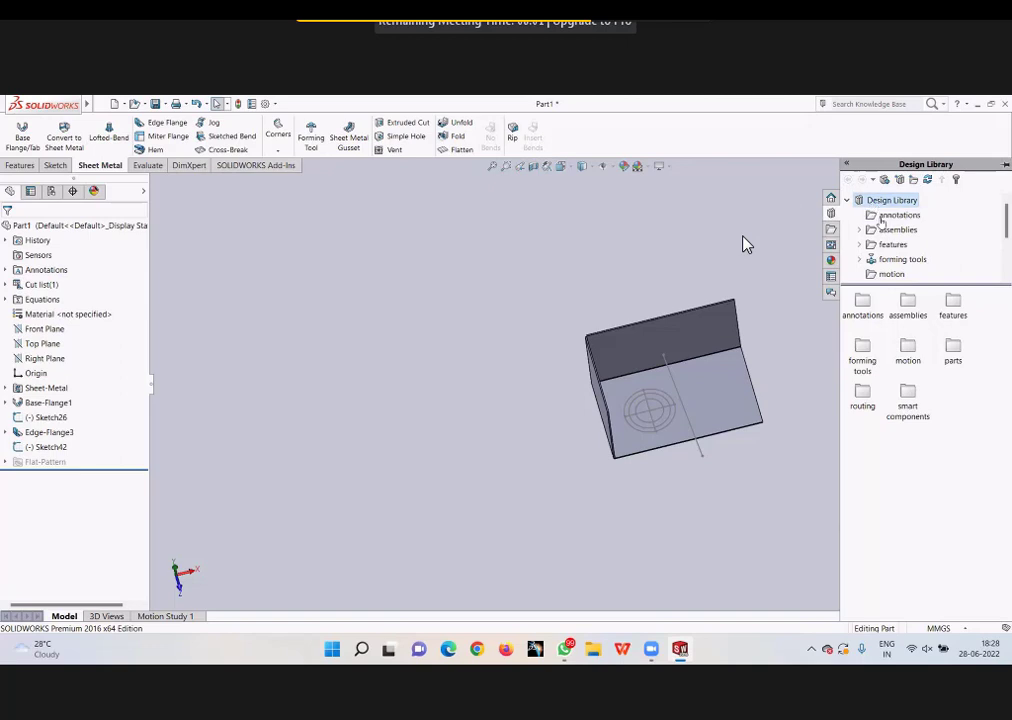
pyautogui.click(888, 260)
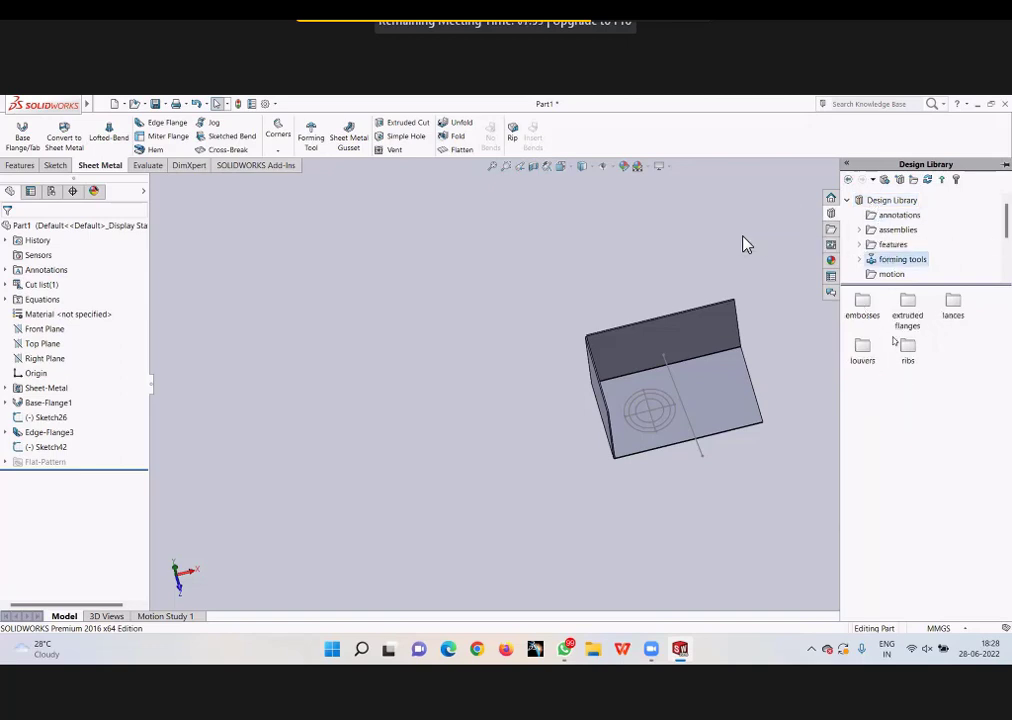
pyautogui.doubleClick(907, 348)
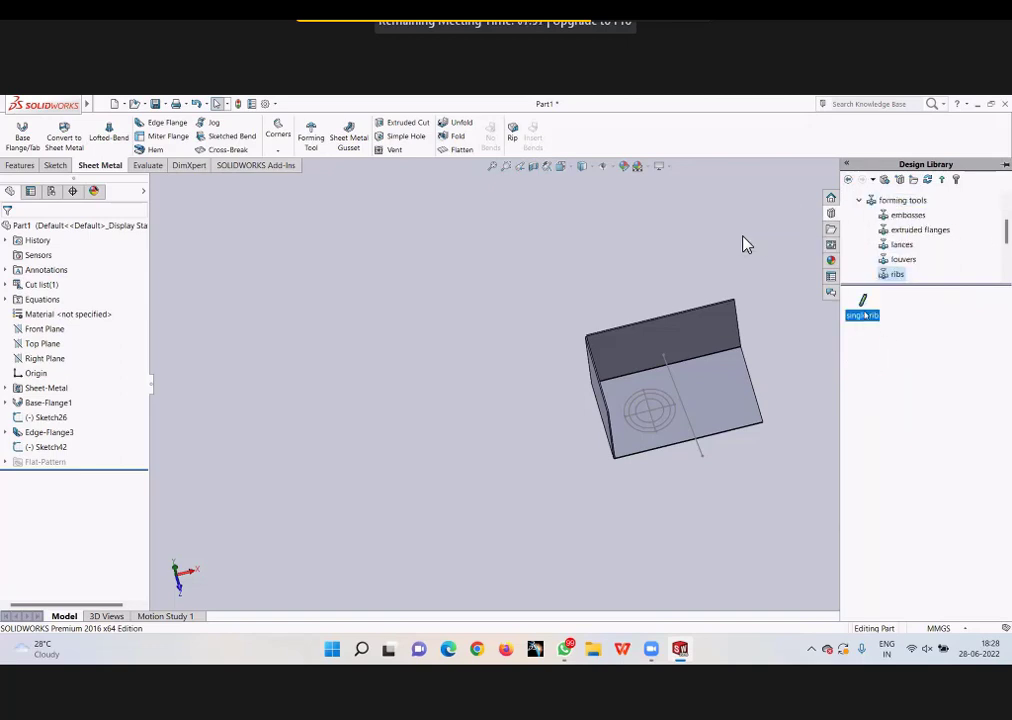
pyautogui.moveTo(862, 312); pyautogui.dragTo(704, 400)
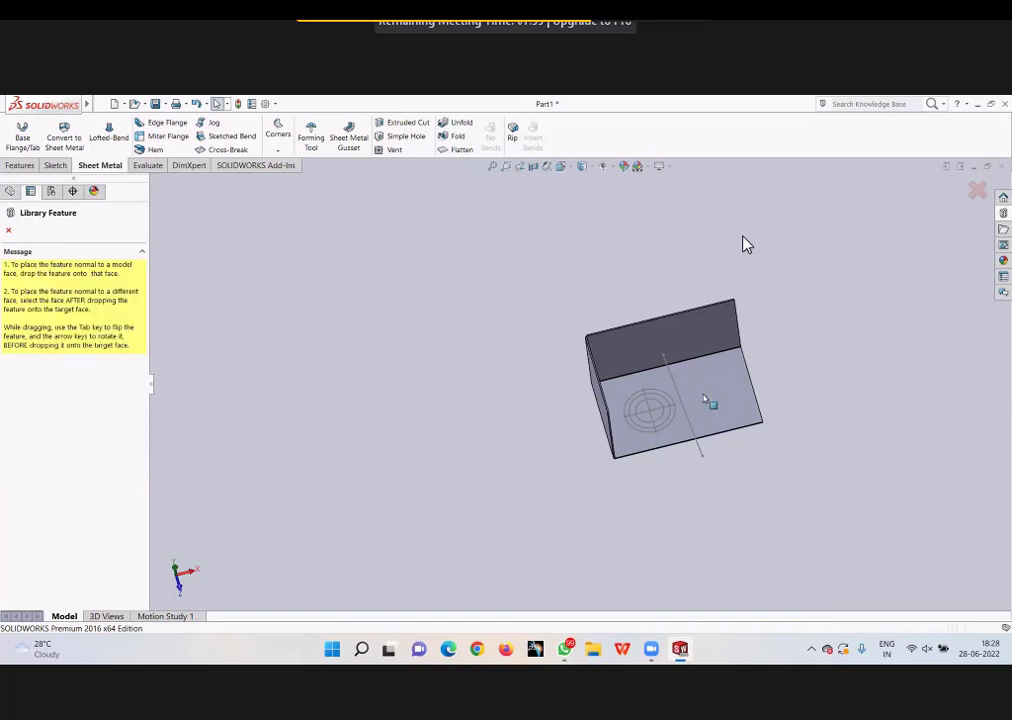
# Step: Confirm the single rib placement and orbit the box to inspect the new rib
pyautogui.click(8, 230)
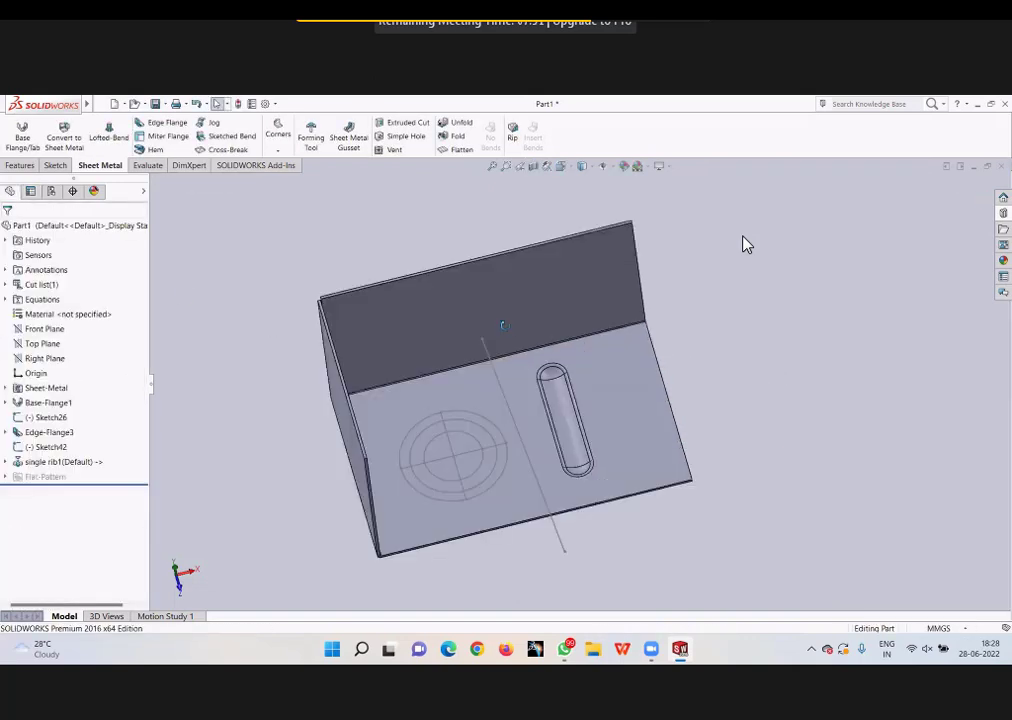
pyautogui.moveTo(608, 360); pyautogui.dragTo(615, 403, button='middle')
pyautogui.scroll(-5, 615, 403)
pyautogui.scroll(-2, 615, 403)
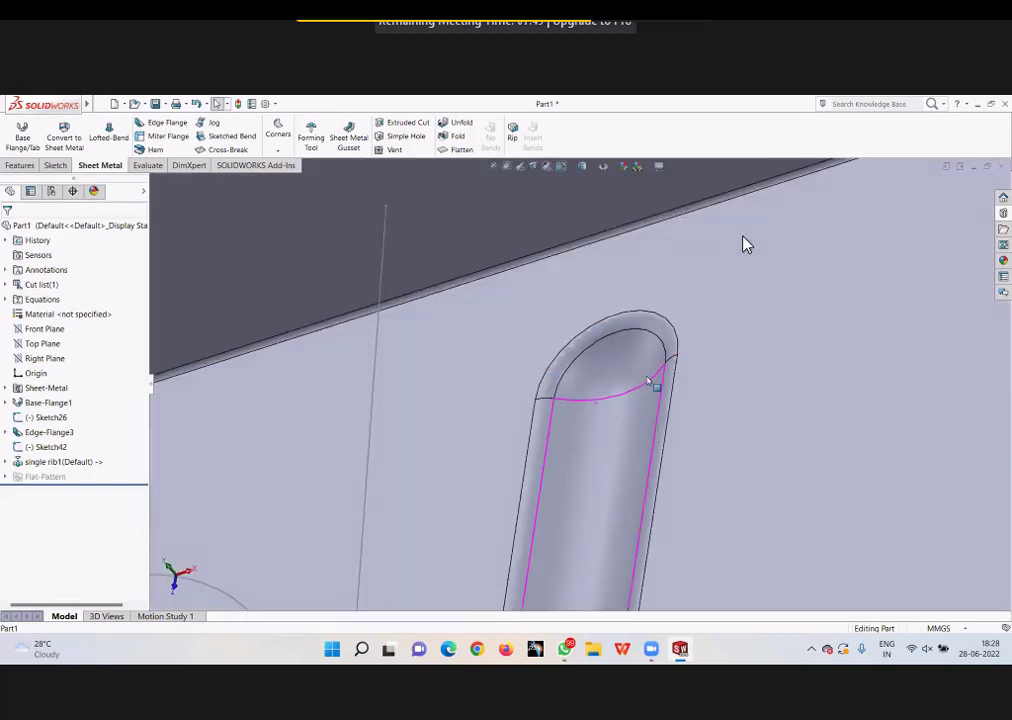
pyautogui.scroll(2, 615, 403)
pyautogui.scroll(2, 615, 403)
pyautogui.hotkey('ctrl', '7')
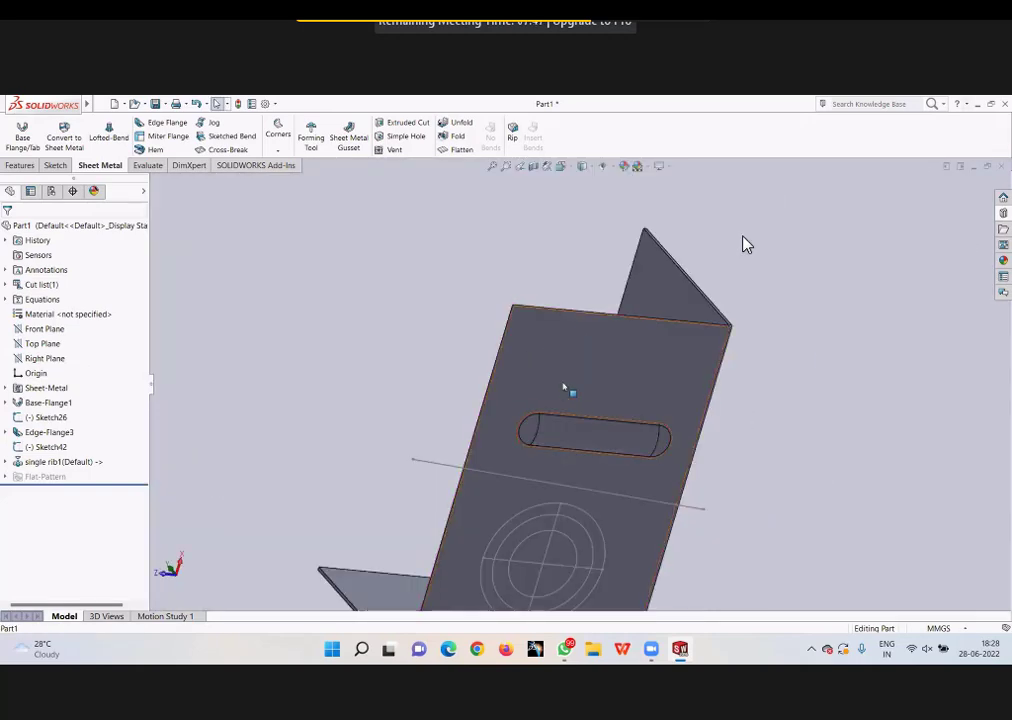
pyautogui.moveTo(730, 382)
pyautogui.mouseDown(button='middle')
pyautogui.moveTo(590, 386)
pyautogui.moveTo(515, 436)
pyautogui.moveTo(562, 428)
pyautogui.moveTo(520, 392)
pyautogui.moveTo(481, 510)
pyautogui.mouseUp(button='middle')
pyautogui.click(569, 421)
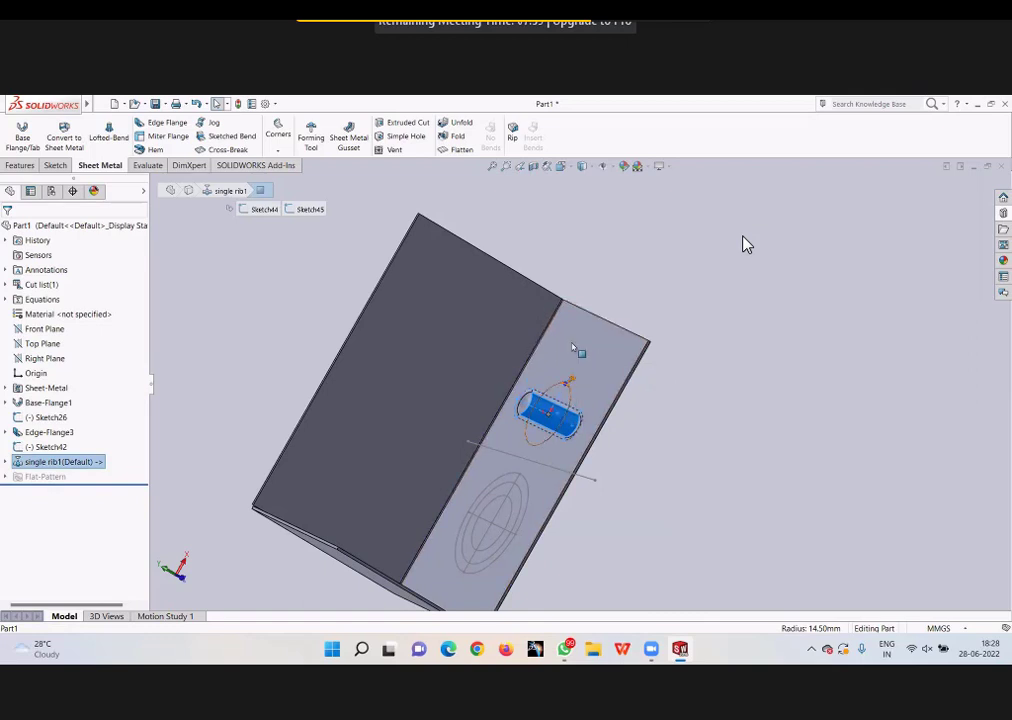
# Step: Expand single rib1, edit Sketch44 and Sketch45, exit each unchanged, then reopen the Design Library
pyautogui.click(6, 462)
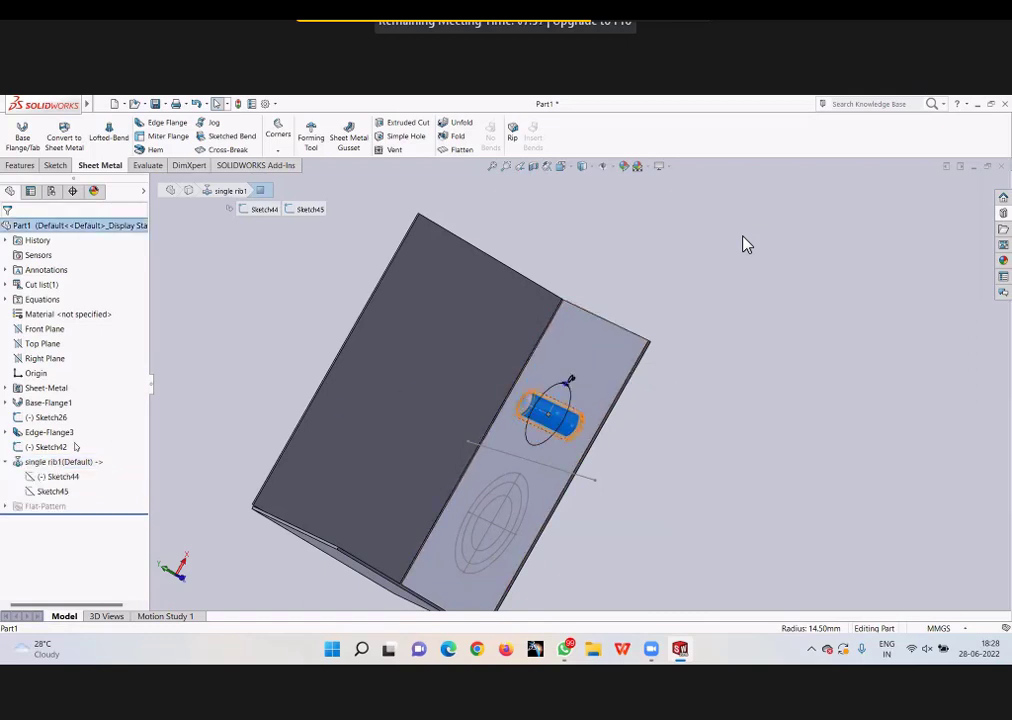
pyautogui.click(172, 361)
pyautogui.click(62, 476)
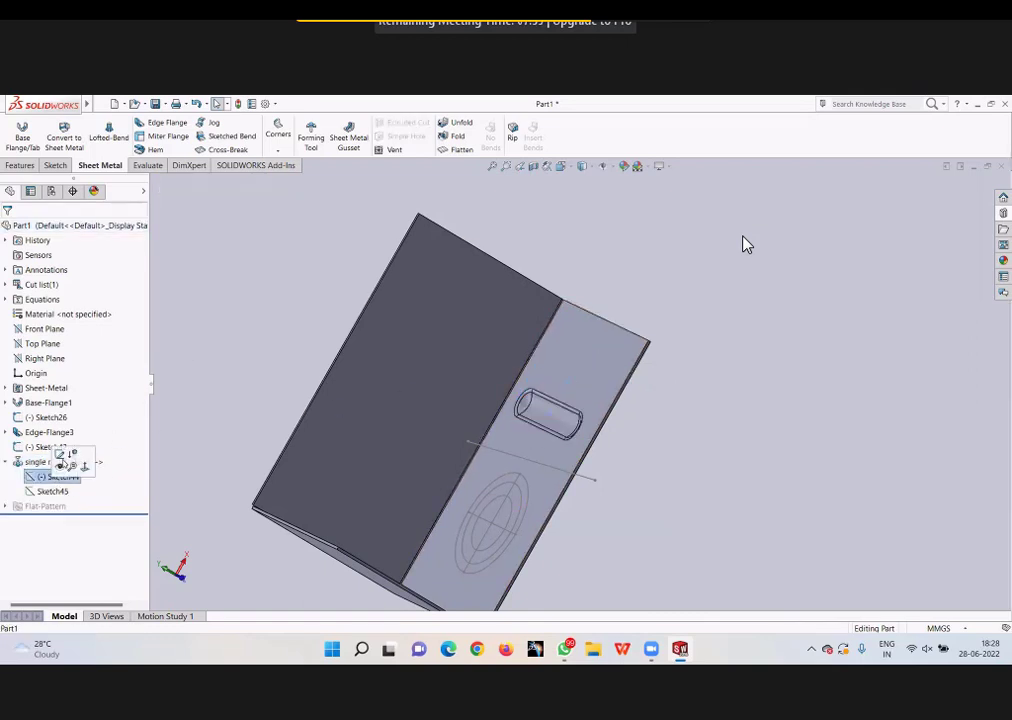
pyautogui.click(60, 458)
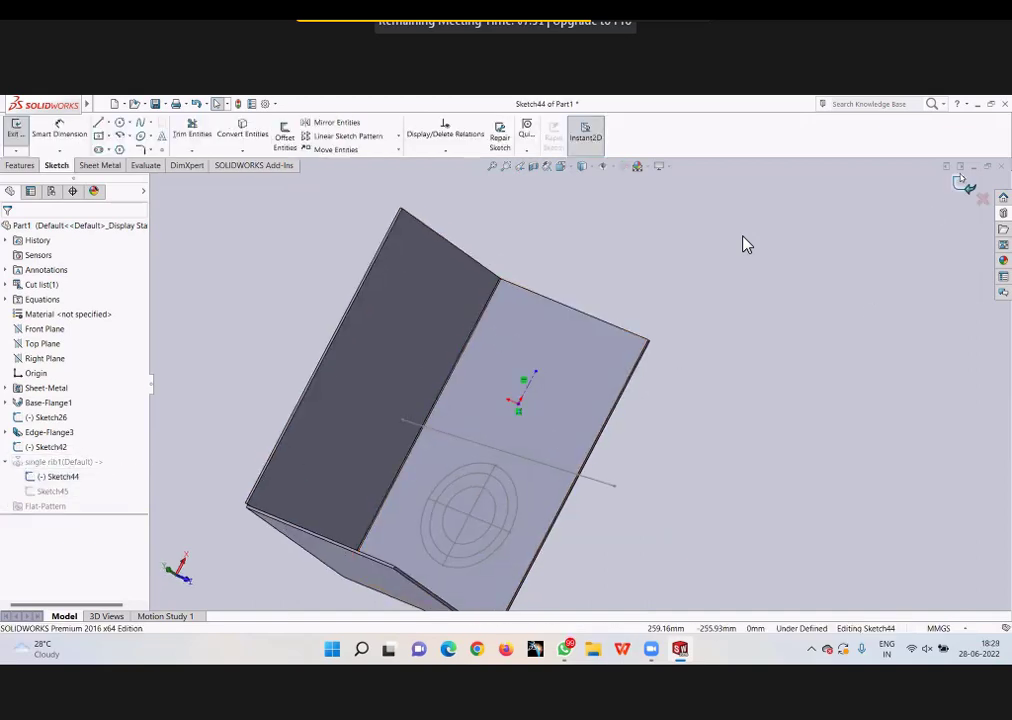
pyautogui.click(16, 128)
pyautogui.click(53, 491)
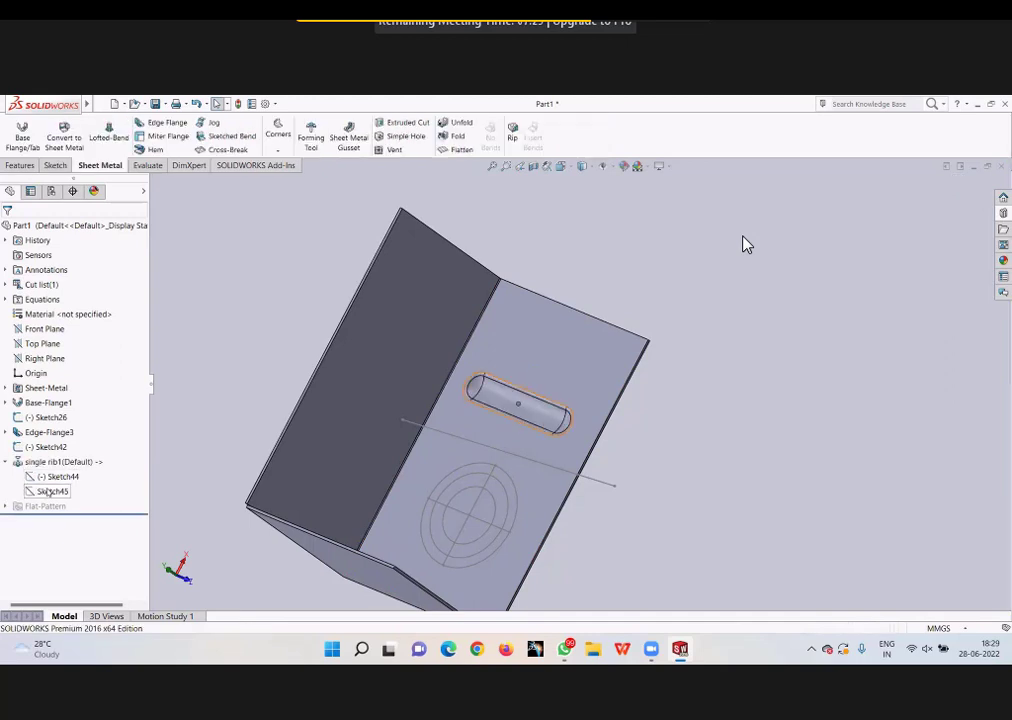
pyautogui.click(62, 463)
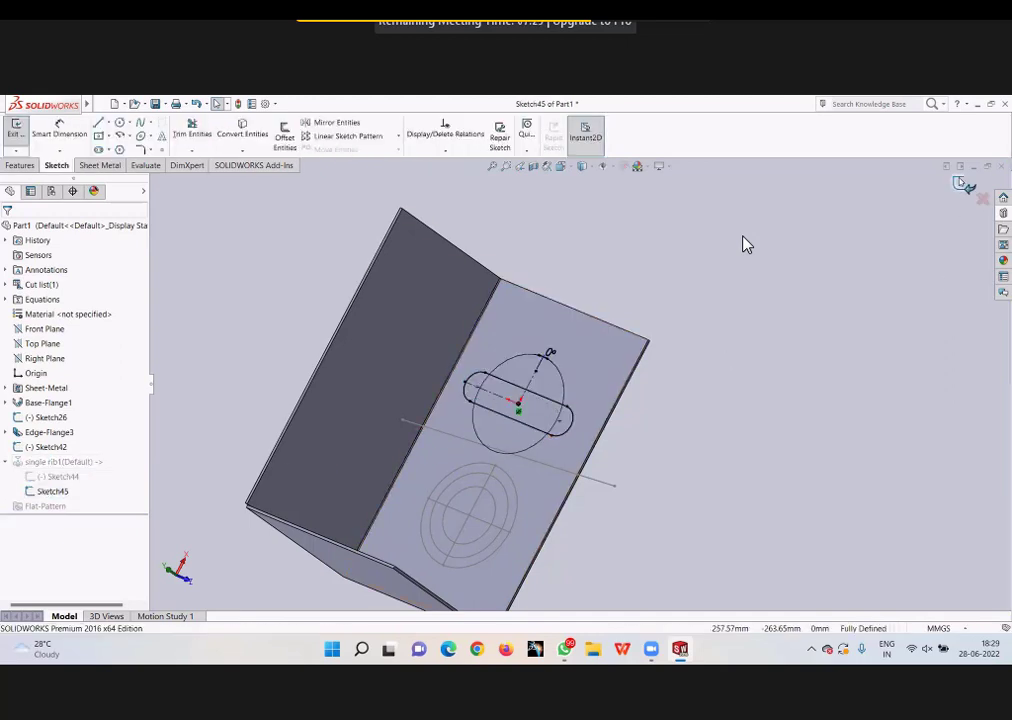
pyautogui.hotkey('ctrl', 'b')
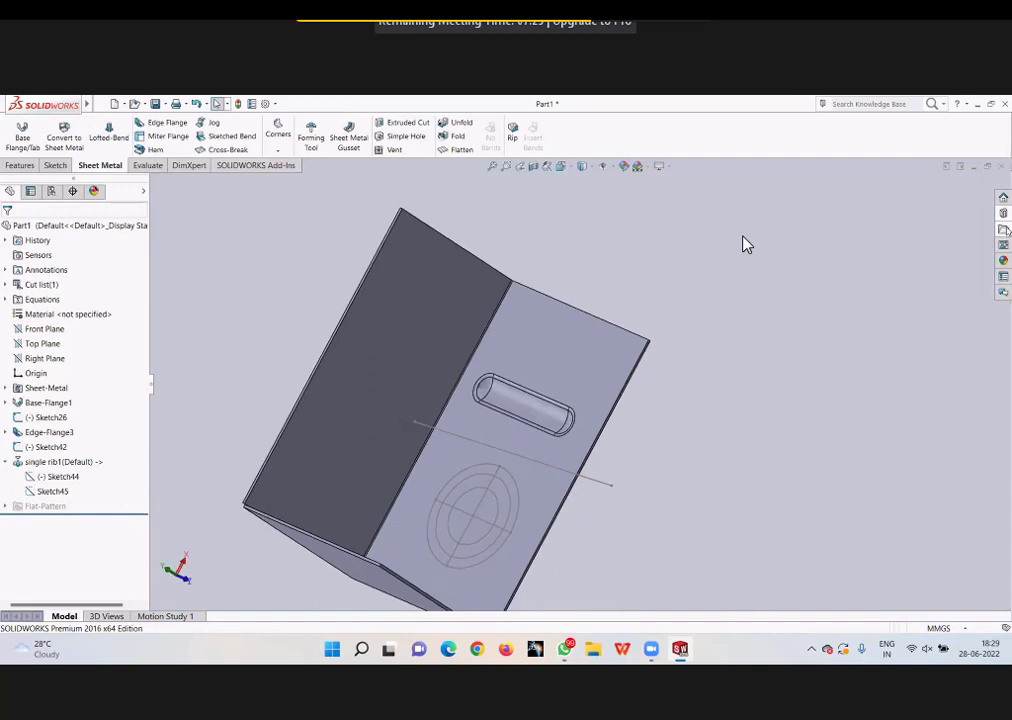
pyautogui.click(1003, 214)
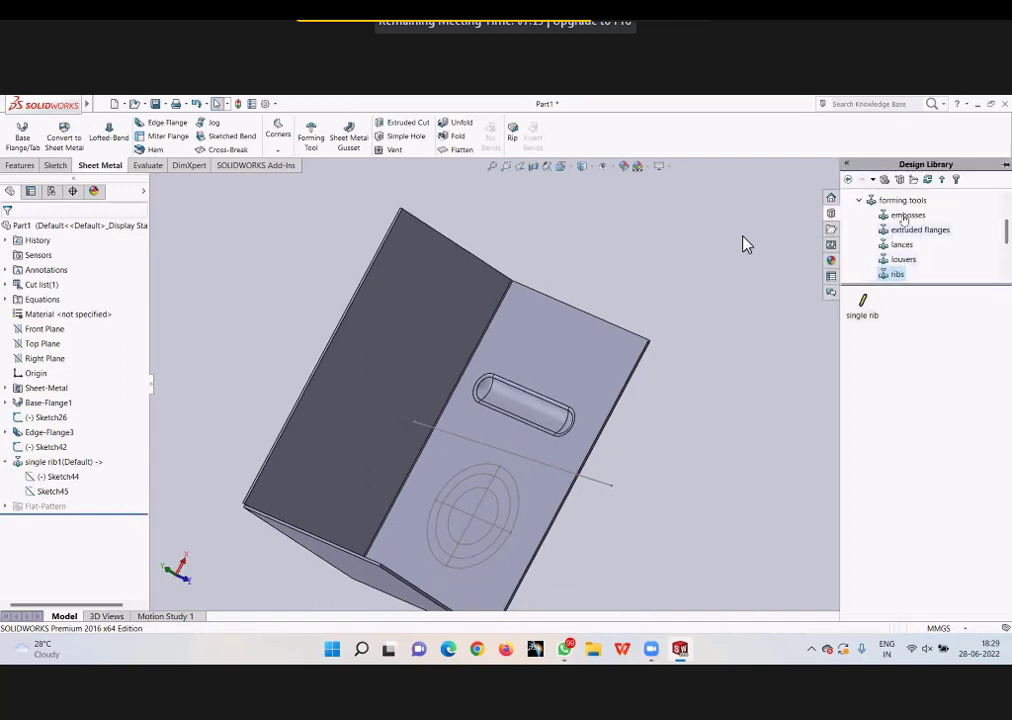
# Step: Open the circular emboss tool from embosses as a part, inspect it, then switch back to Part1
pyautogui.click(906, 216)
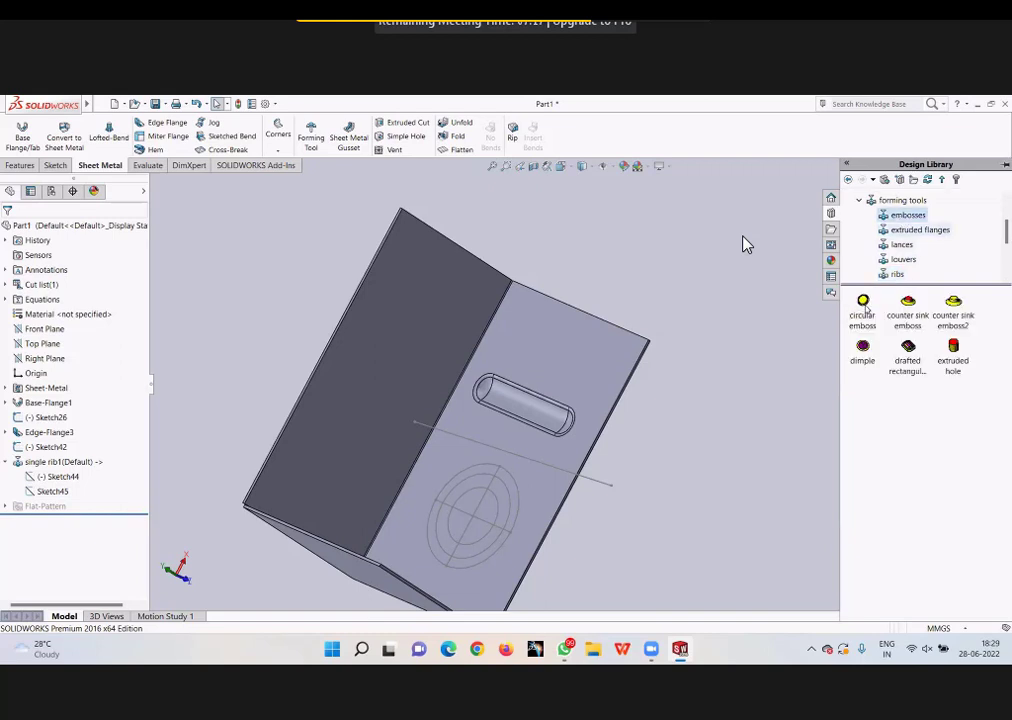
pyautogui.rightClick(865, 309)
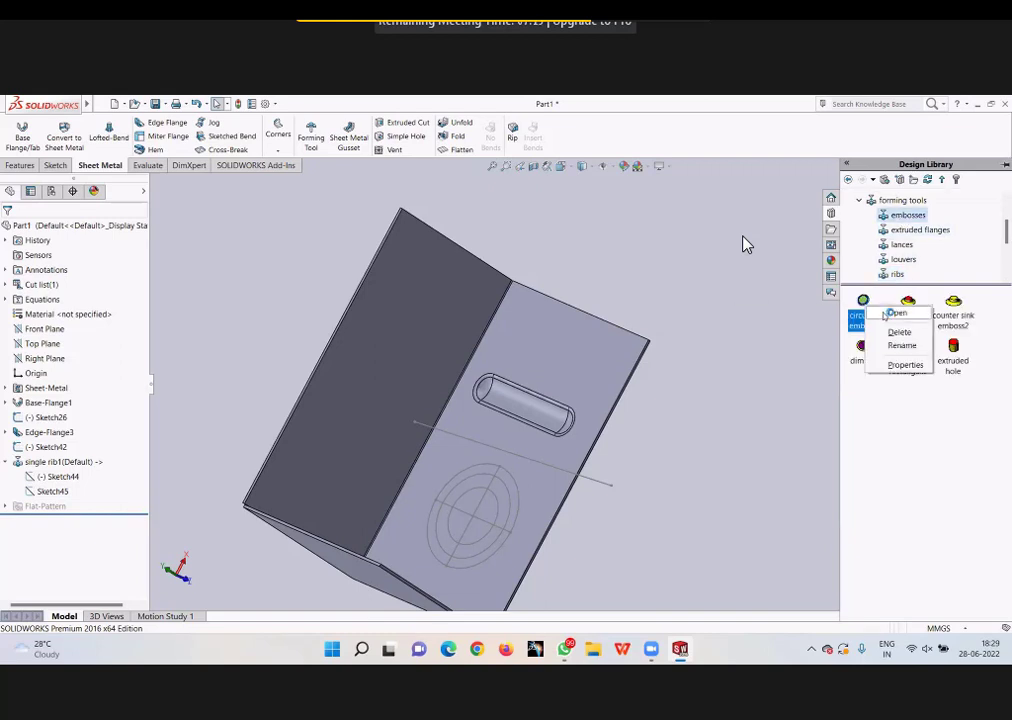
pyautogui.click(885, 315)
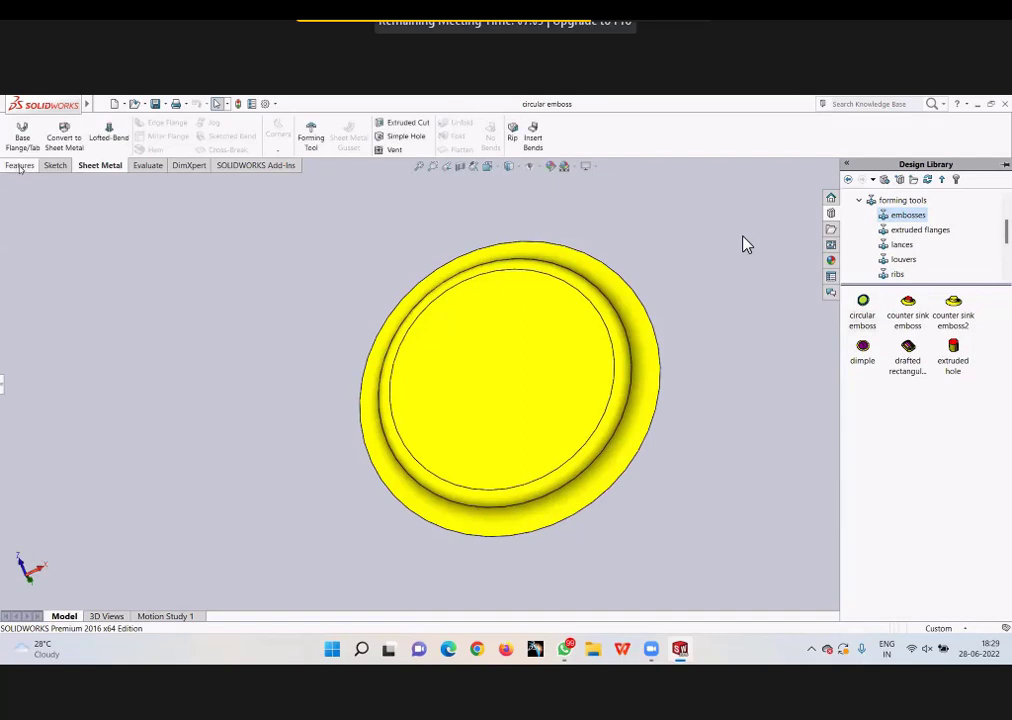
pyautogui.click(472, 362)
pyautogui.moveTo(423, 325); pyautogui.dragTo(614, 505, button='middle')
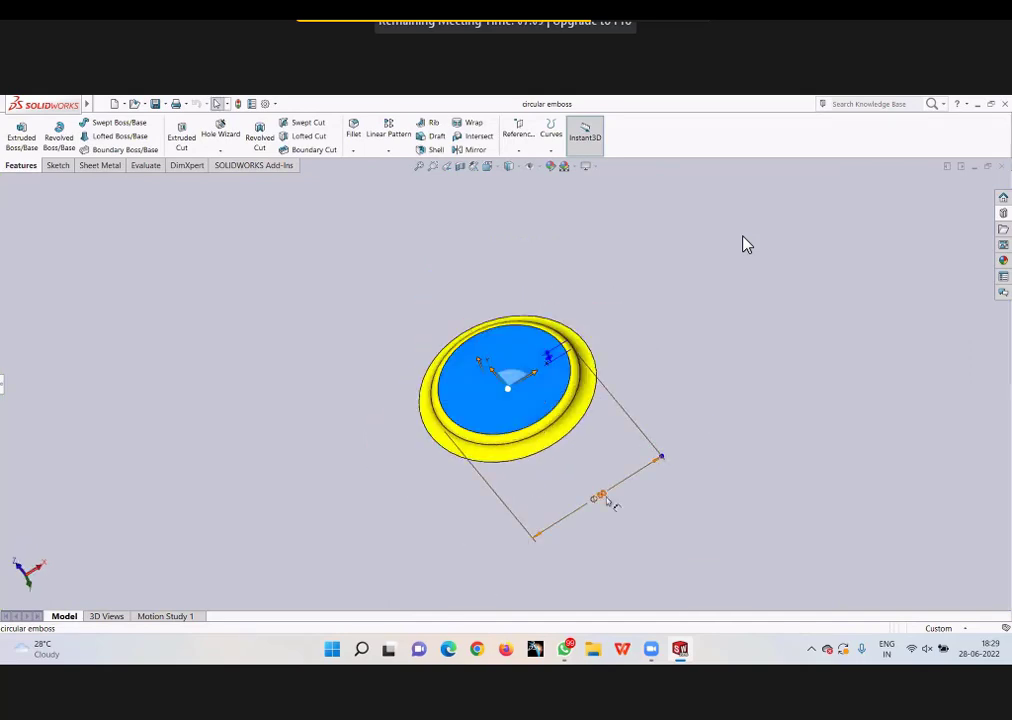
pyautogui.click(709, 312)
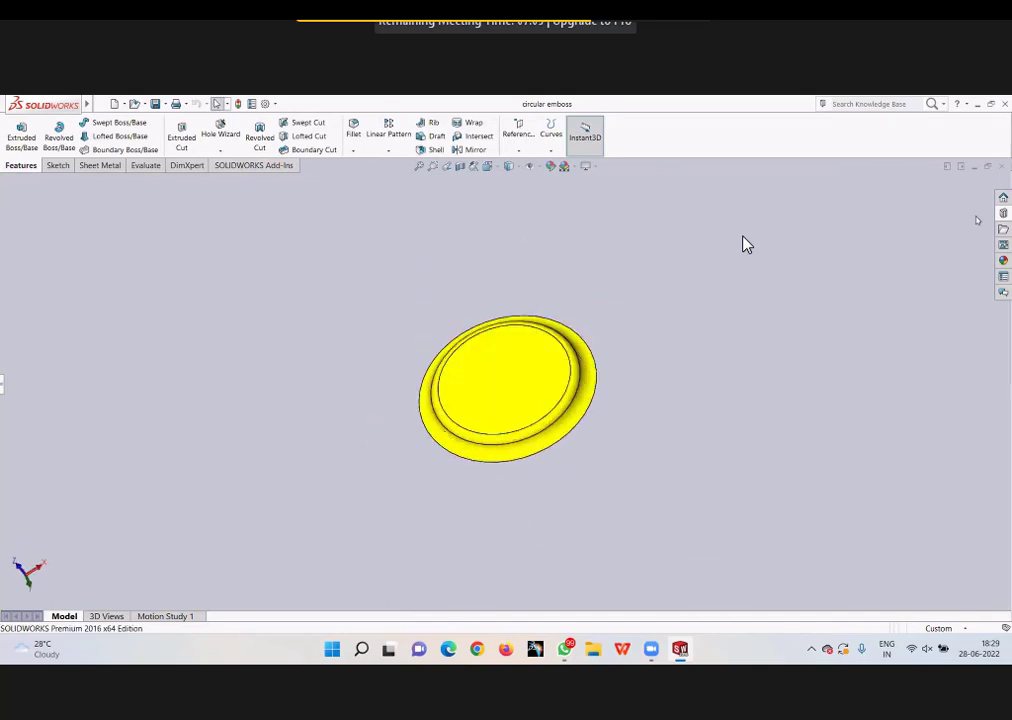
pyautogui.hotkey('ctrl', 'Tab')
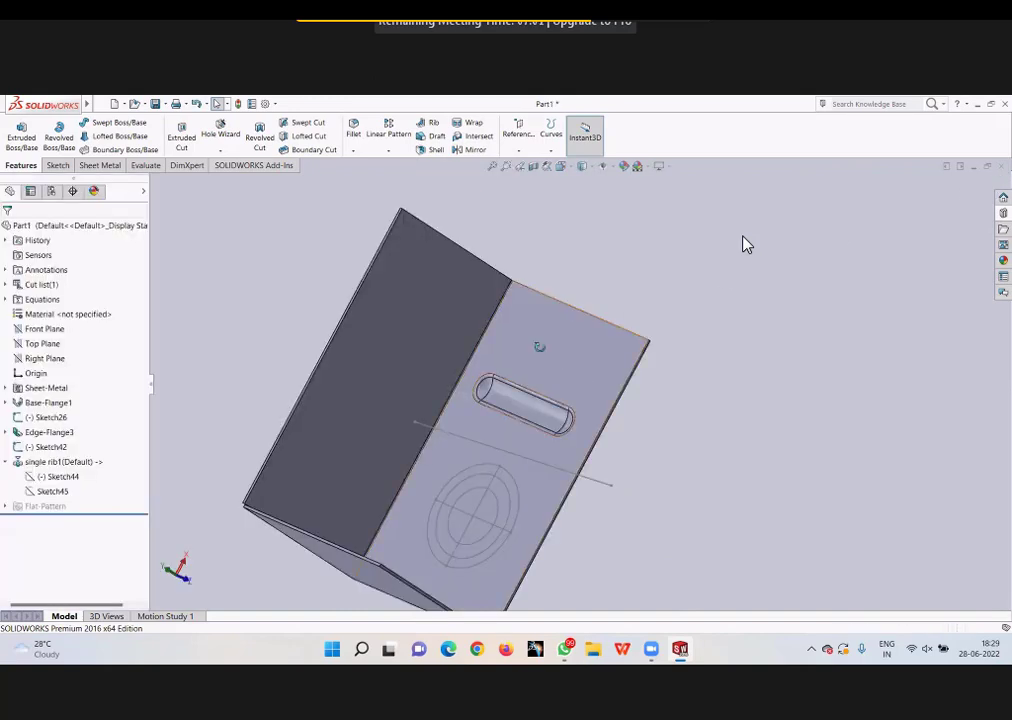
pyautogui.press('Left')
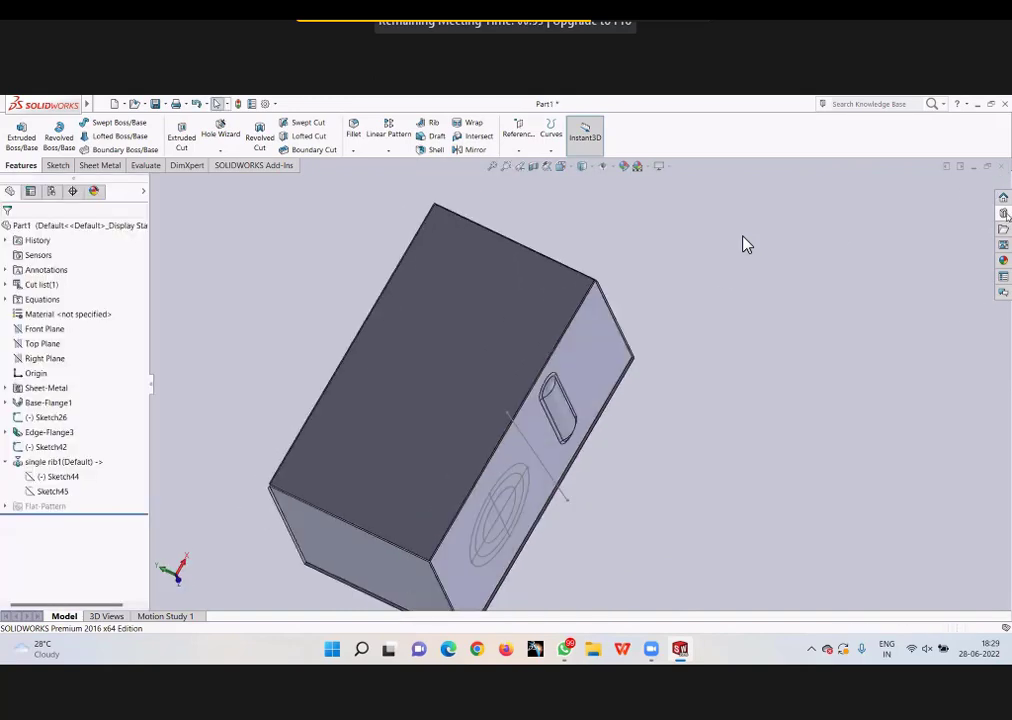
# Step: Drag circular emboss from the Design Library embosses onto the box's top face and confirm
pyautogui.click(1004, 213)
pyautogui.click(1004, 213)
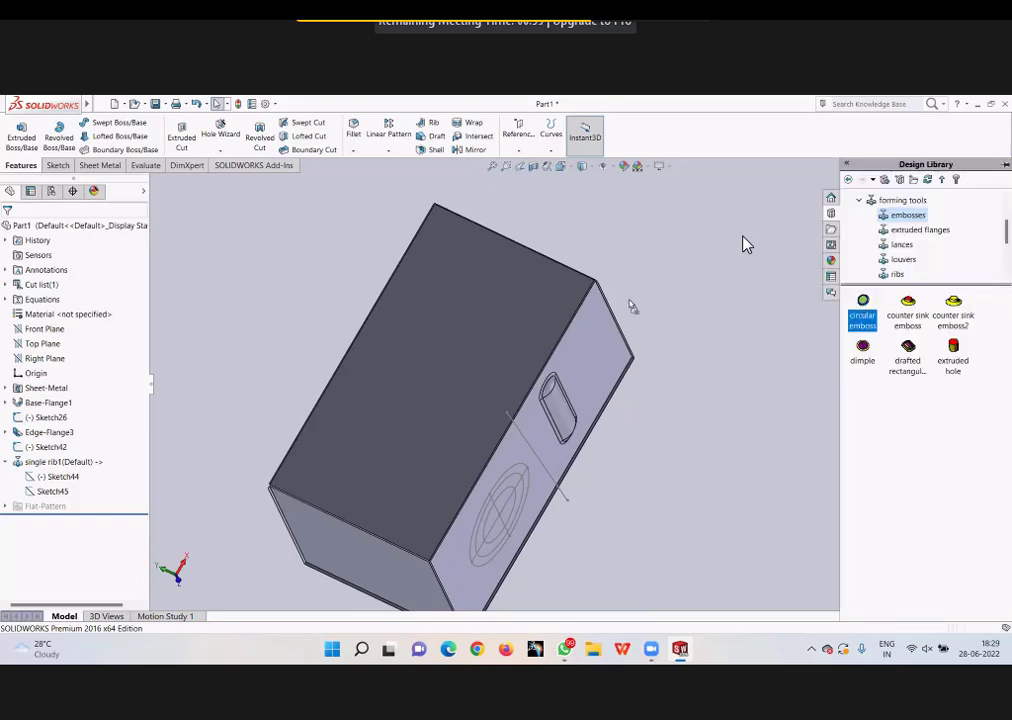
pyautogui.moveTo(631, 306); pyautogui.dragTo(440, 298)
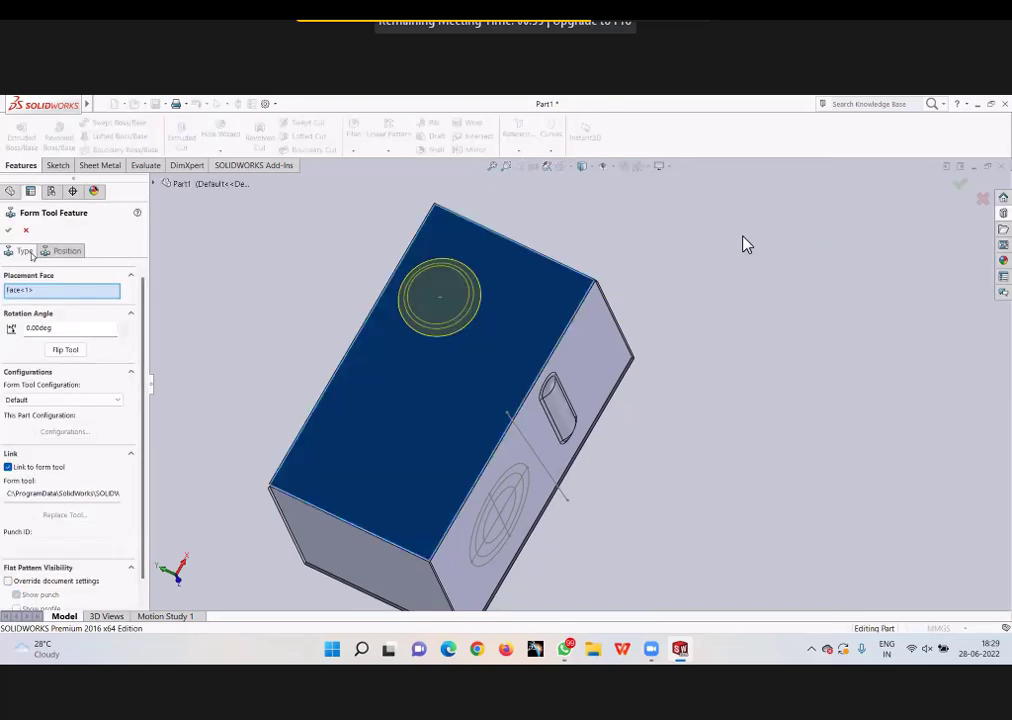
pyautogui.press('Return')
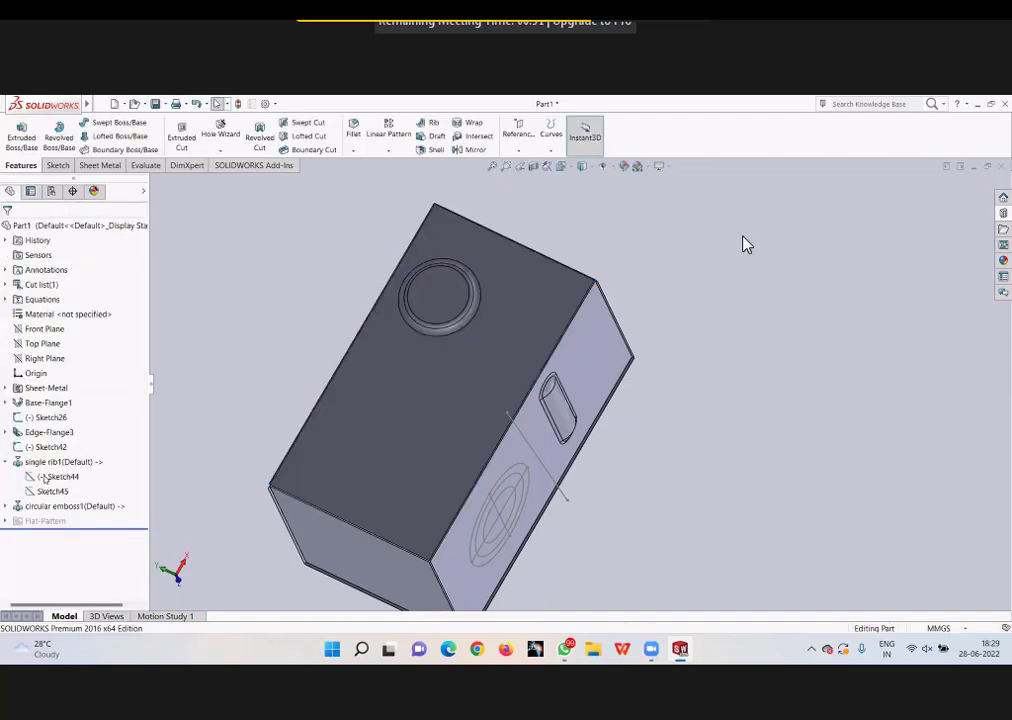
# Step: Reopen circular emboss1 for editing and accept it unchanged
pyautogui.click(60, 505)
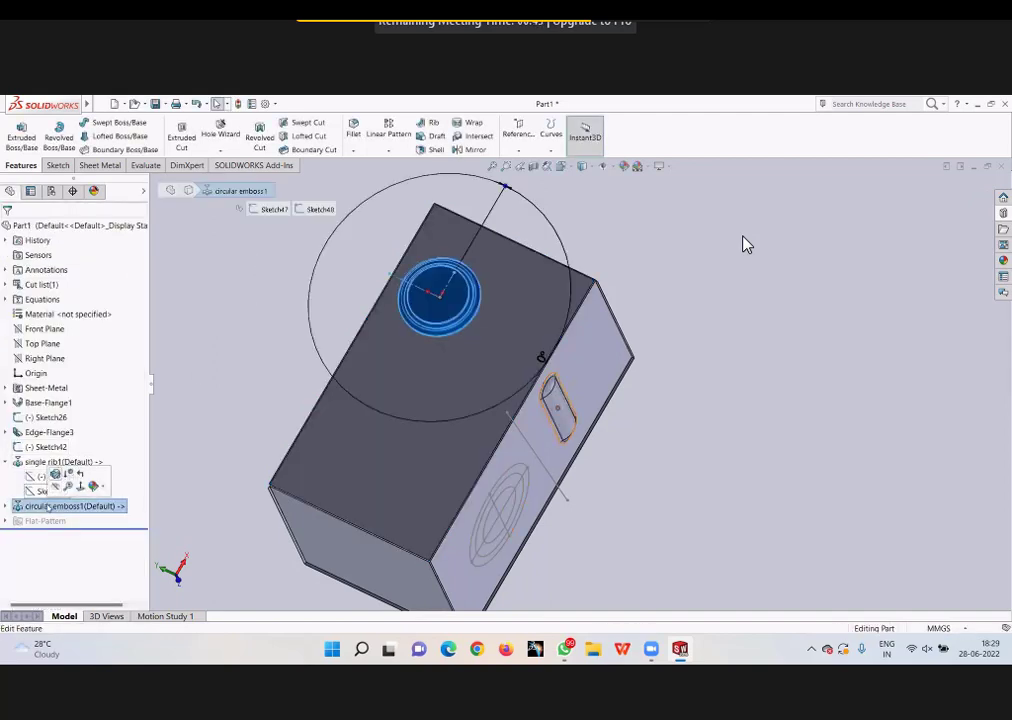
pyautogui.click(55, 474)
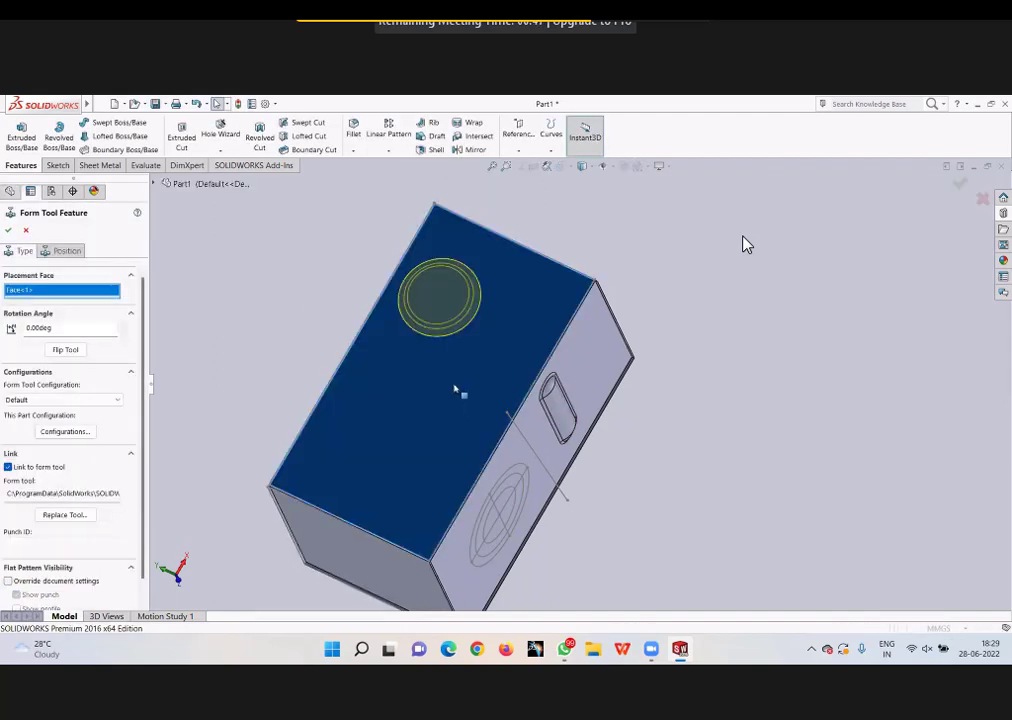
pyautogui.click(9, 232)
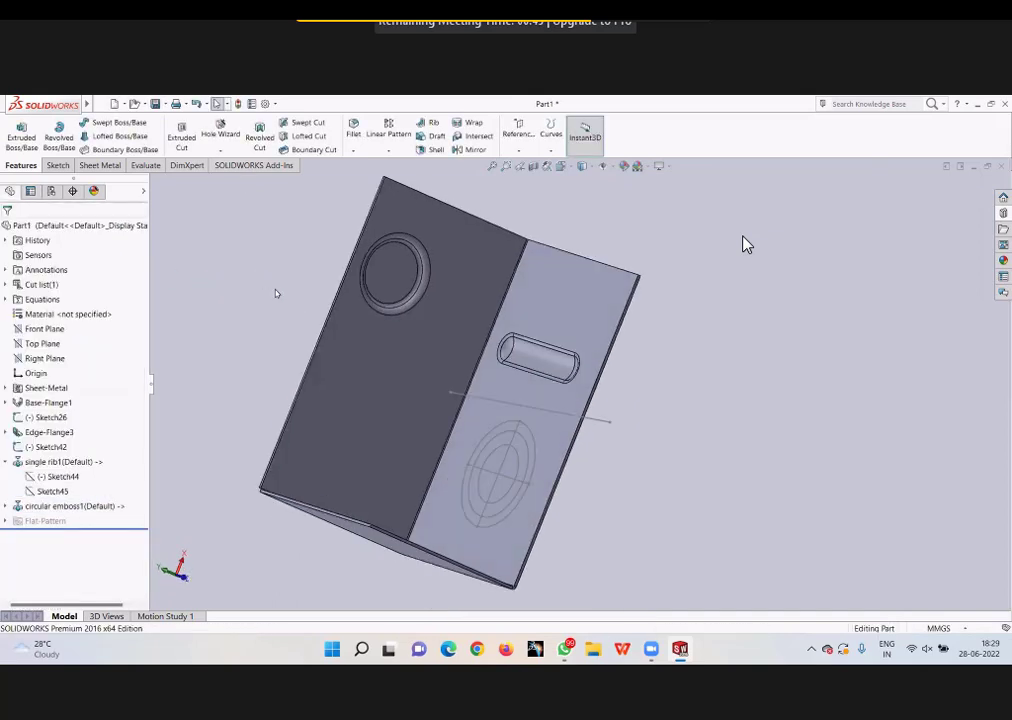
pyautogui.scroll(5, 507, 371)
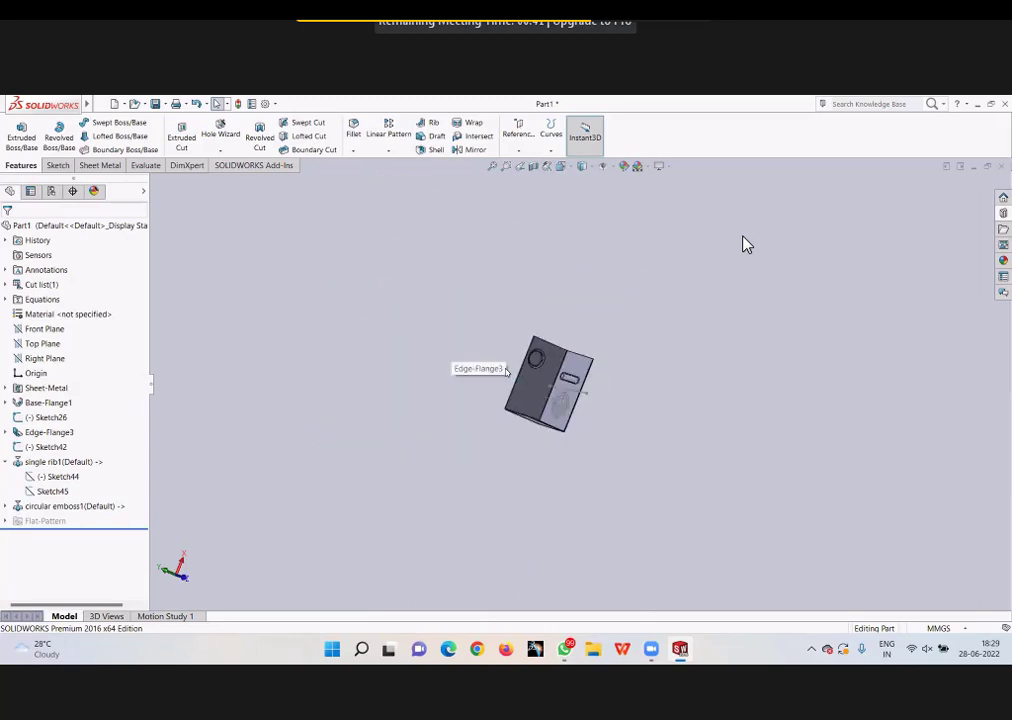